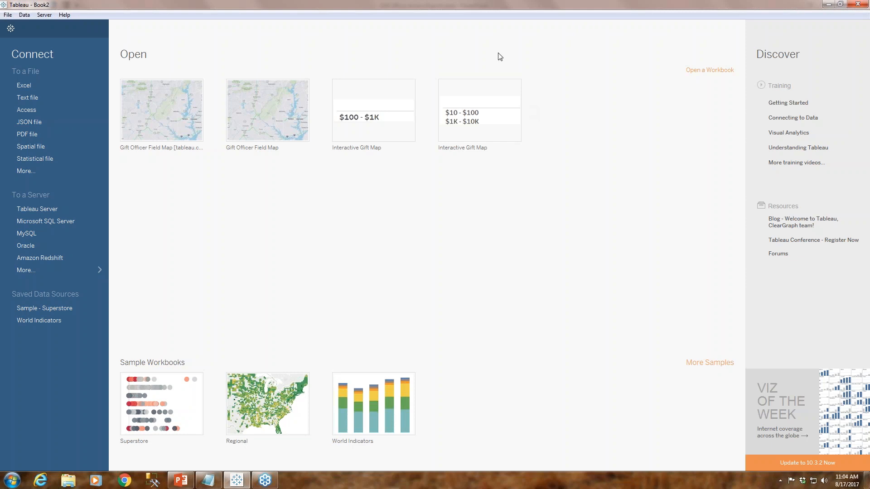
- Connect to the Actions (TwbCache) data source on Tableau Server and open Sheet 1
click(8, 15)
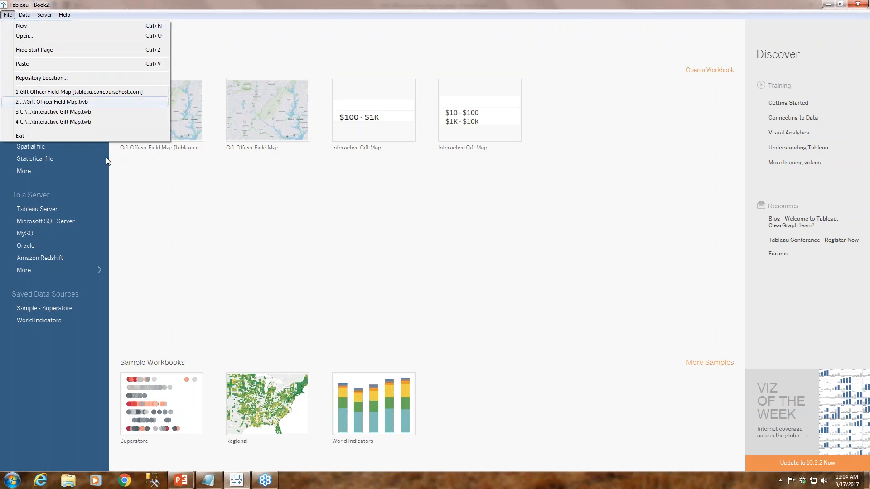
click(139, 195)
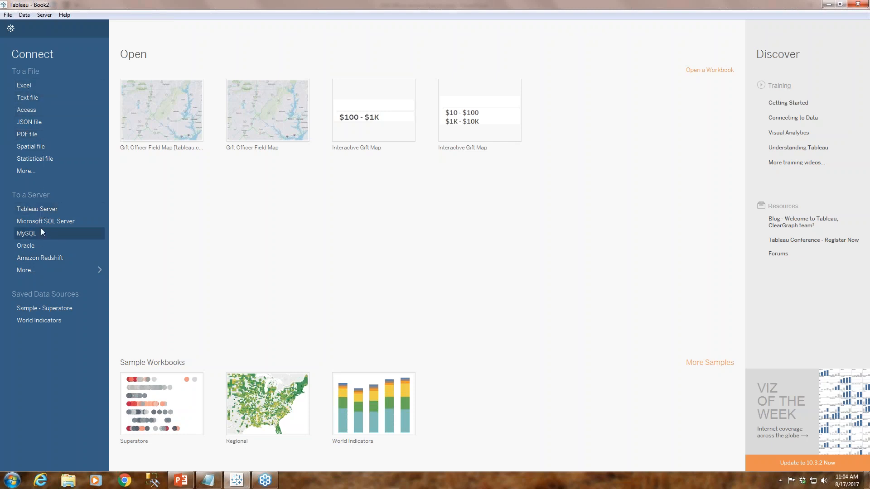
click(41, 209)
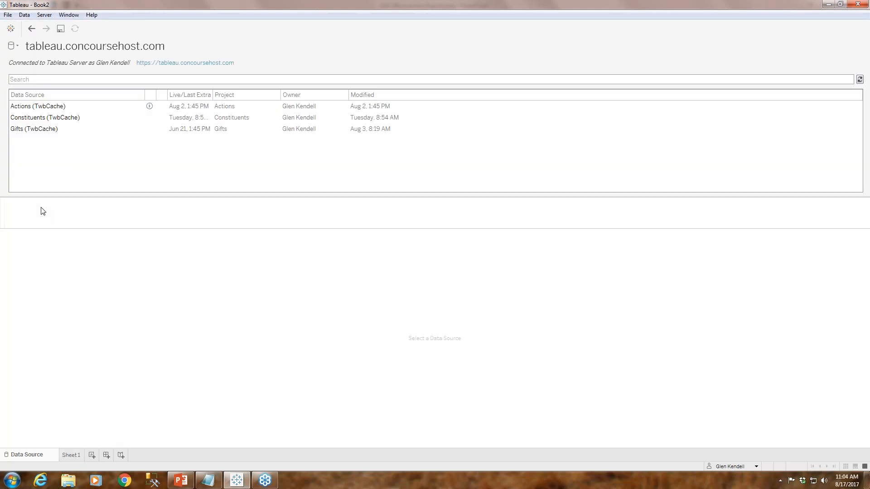
click(33, 109)
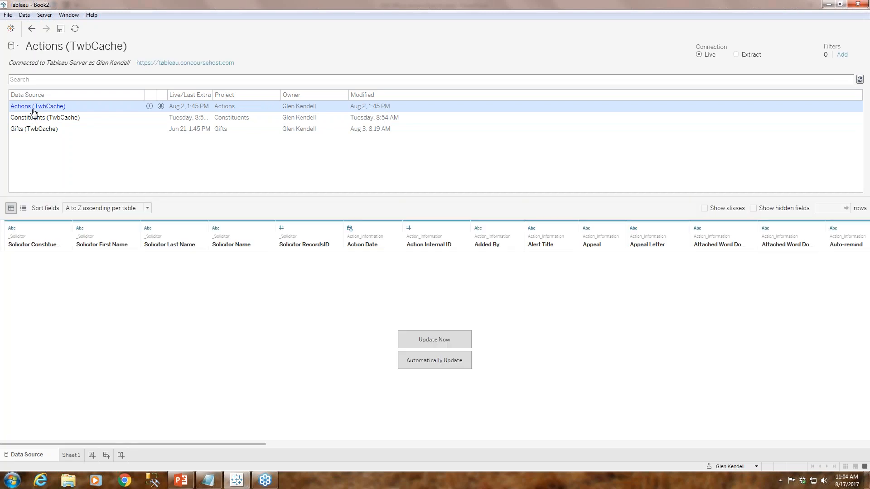
click(72, 455)
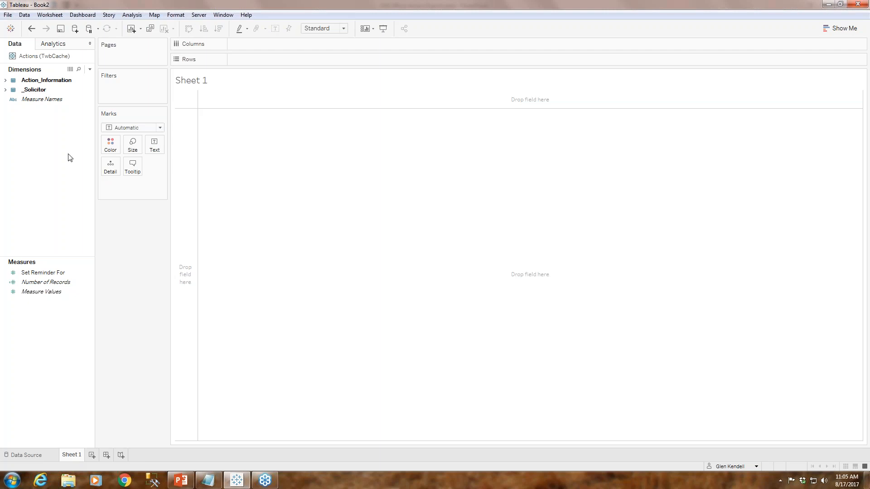
- Look through the Action_Information fields and widen the data pane so the full field names are readable
click(5, 81)
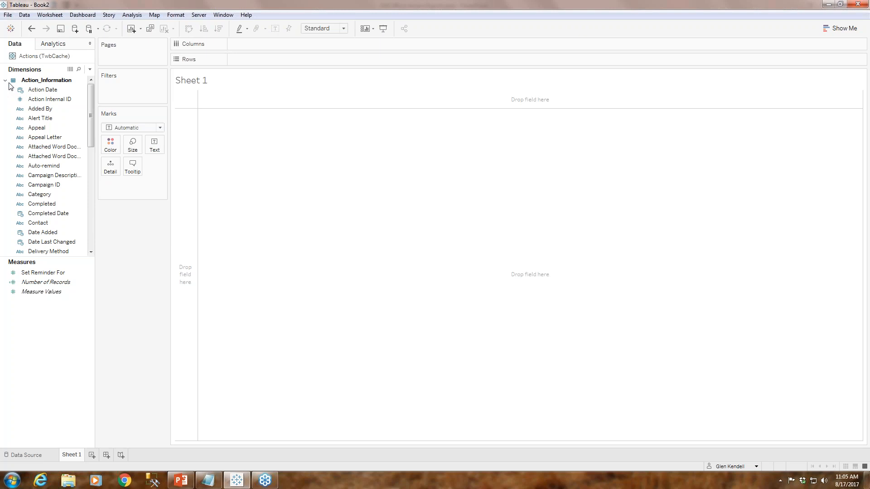
click(5, 80)
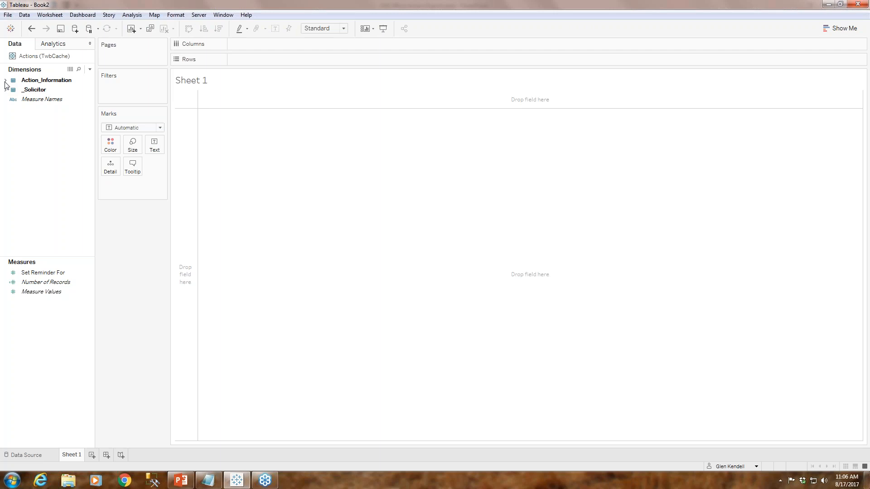
click(6, 81)
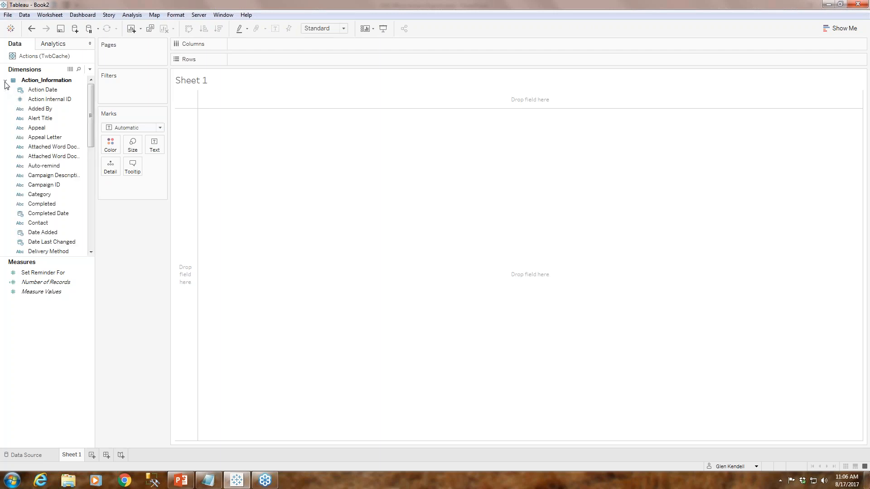
drag(95, 193, 137, 193)
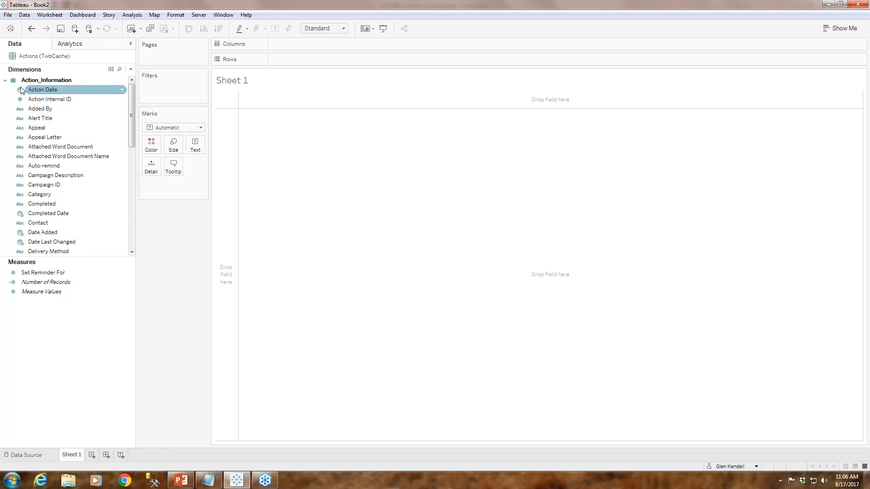
click(4, 80)
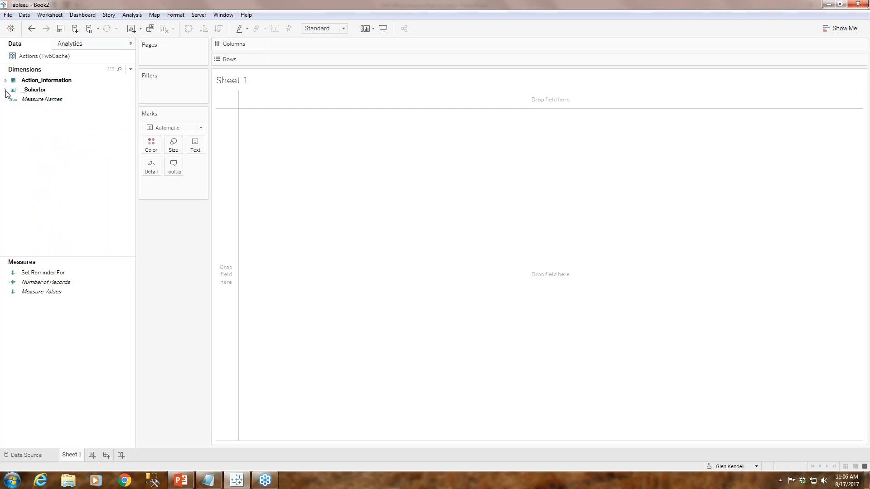
- Filter the sheet by Solicitor Name with all values selected and show the filter control beside the view
click(5, 90)
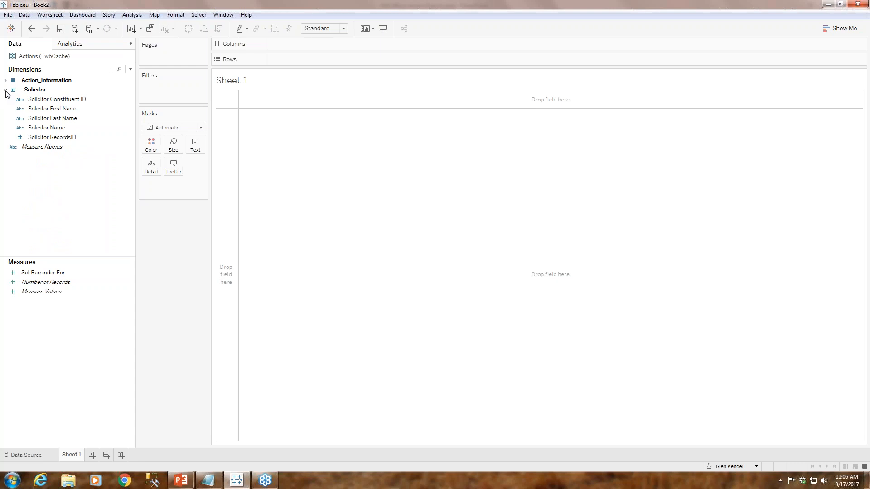
click(51, 129)
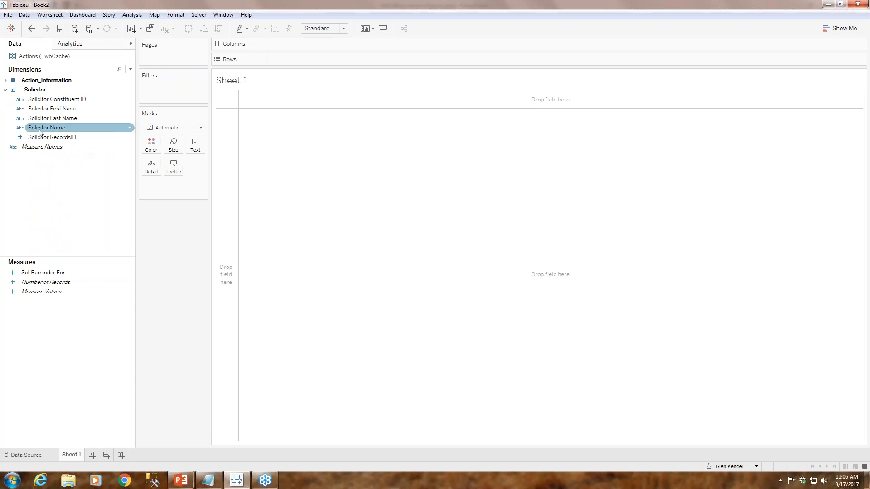
drag(50, 130, 171, 93)
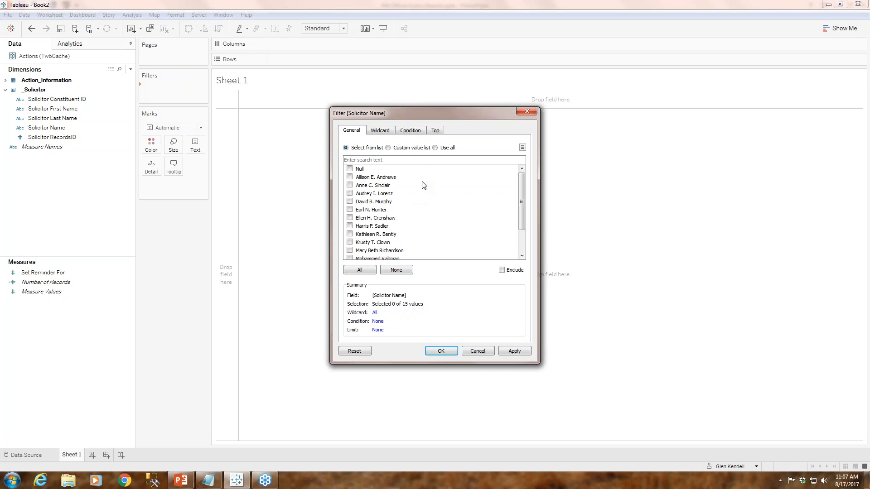
drag(520, 186, 523, 165)
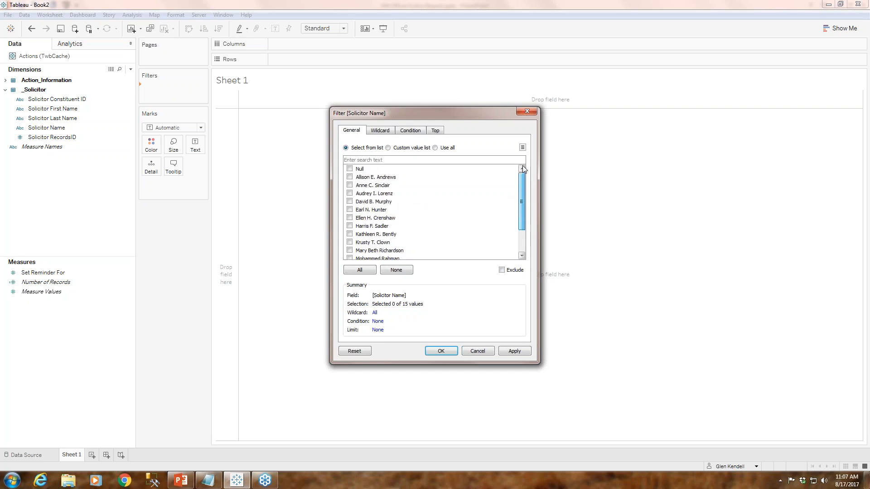
click(360, 270)
click(443, 350)
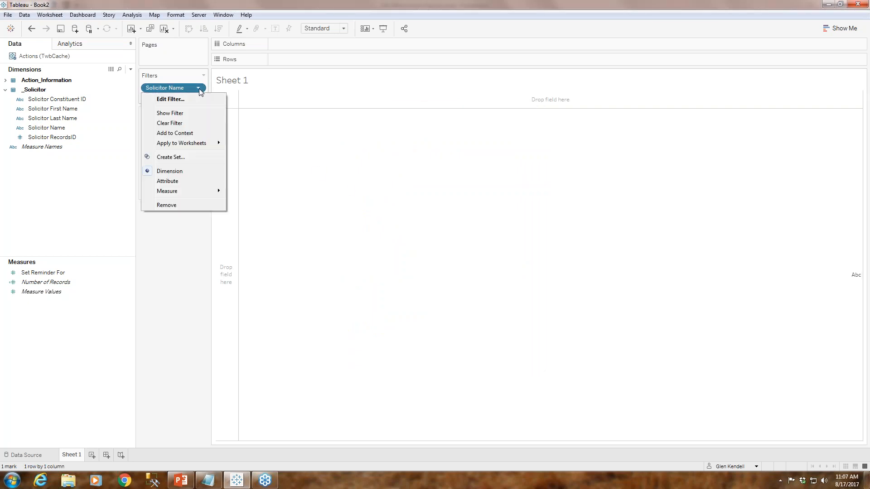
click(178, 114)
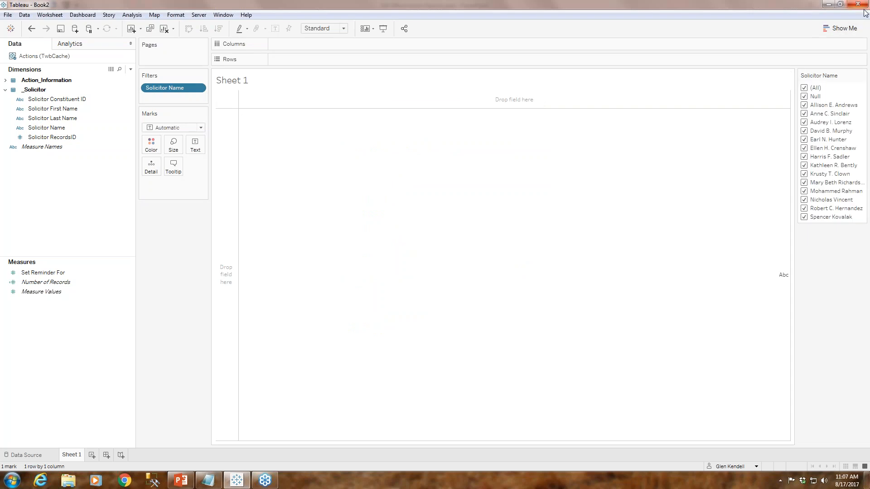
- Change the Solicitor Name filter to a single-value dropdown and select the first named solicitor after Null
click(840, 4)
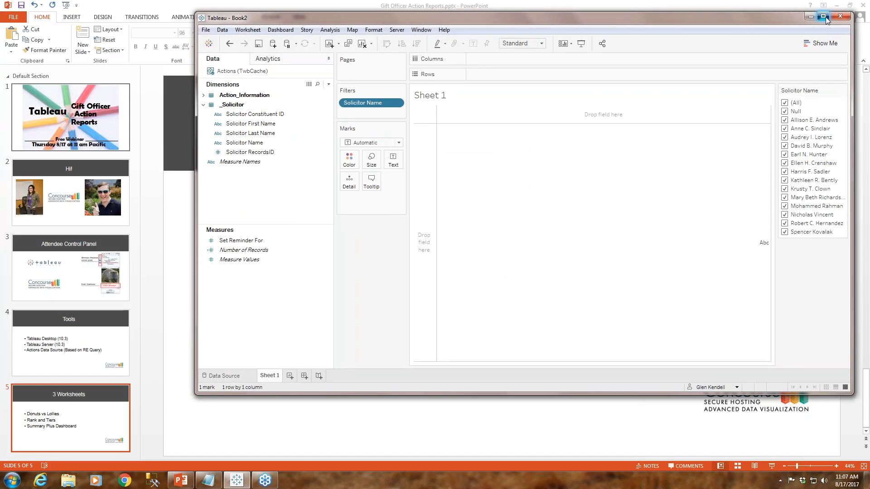
click(825, 17)
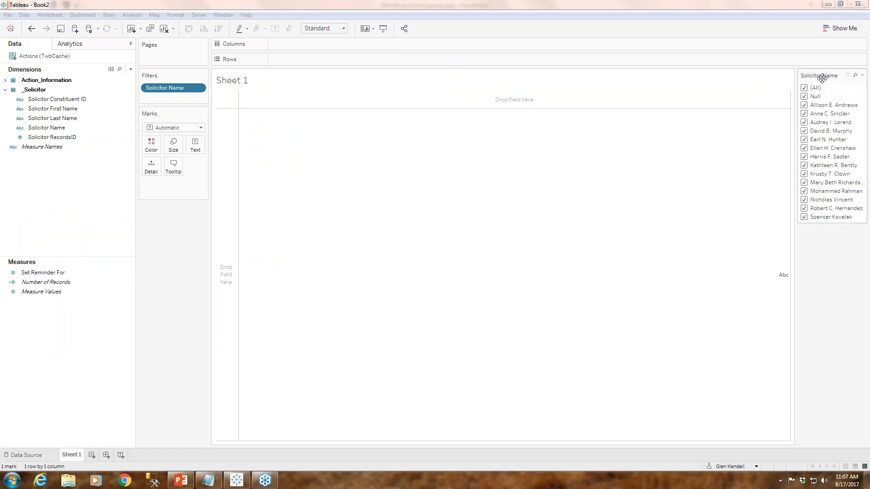
click(861, 75)
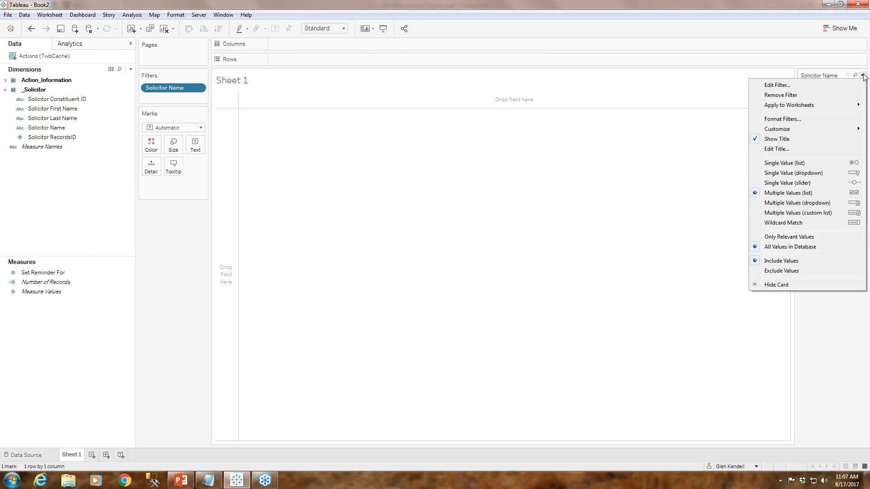
mouse_move(841, 104)
click(810, 174)
click(860, 88)
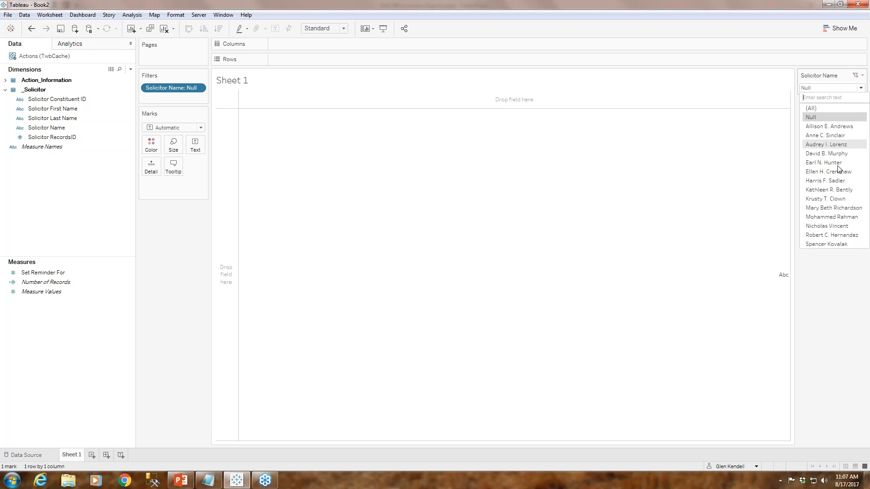
click(836, 127)
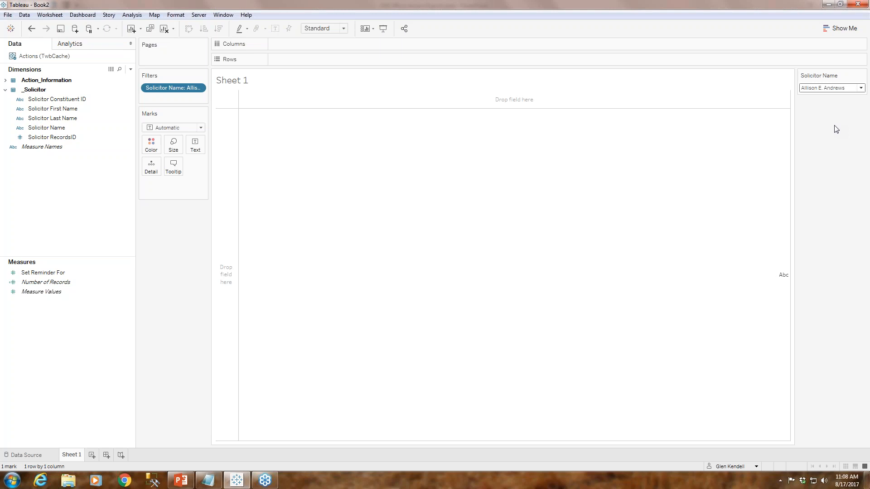
click(864, 251)
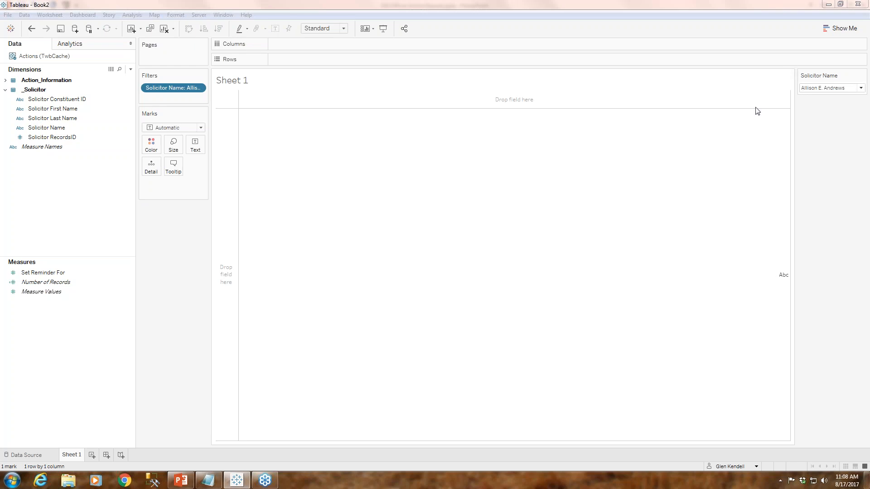
click(750, 19)
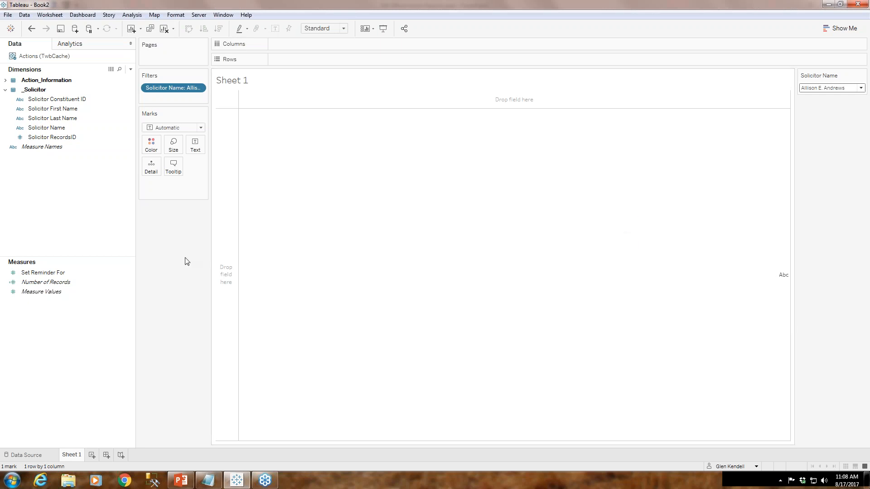
- Color the marks by Category from Action_Information and size them by Number of Records
click(6, 90)
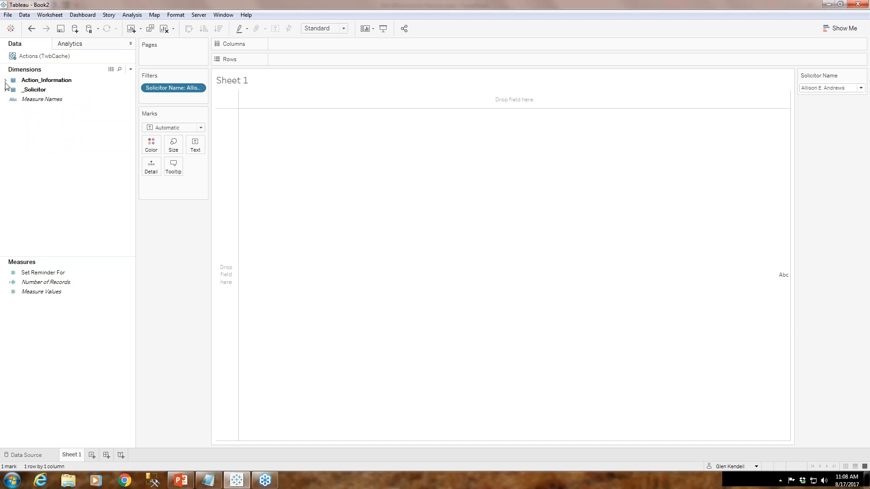
click(5, 81)
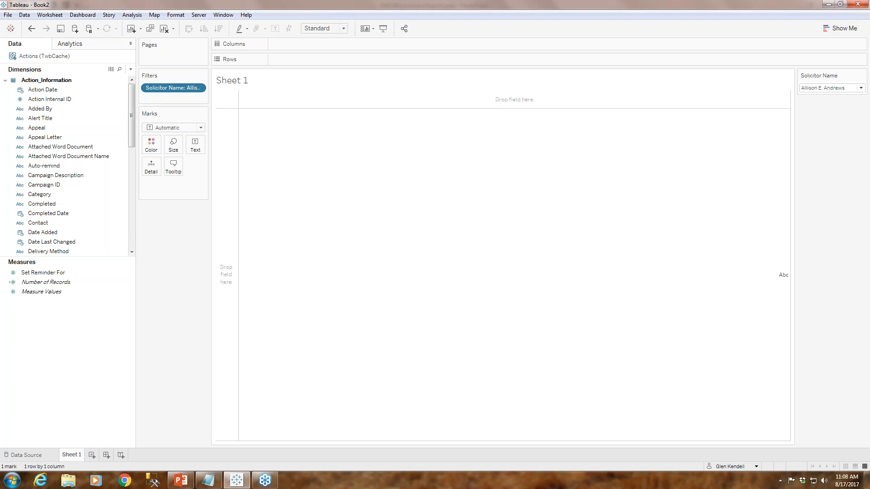
click(6, 80)
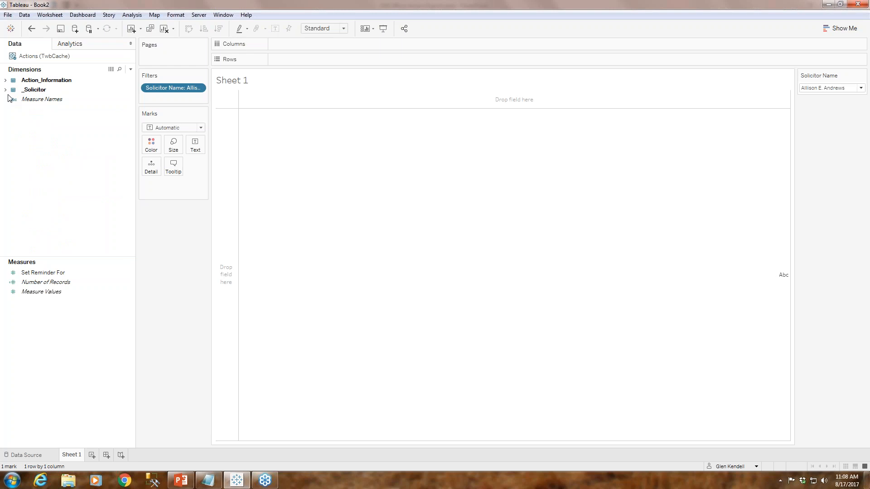
click(5, 80)
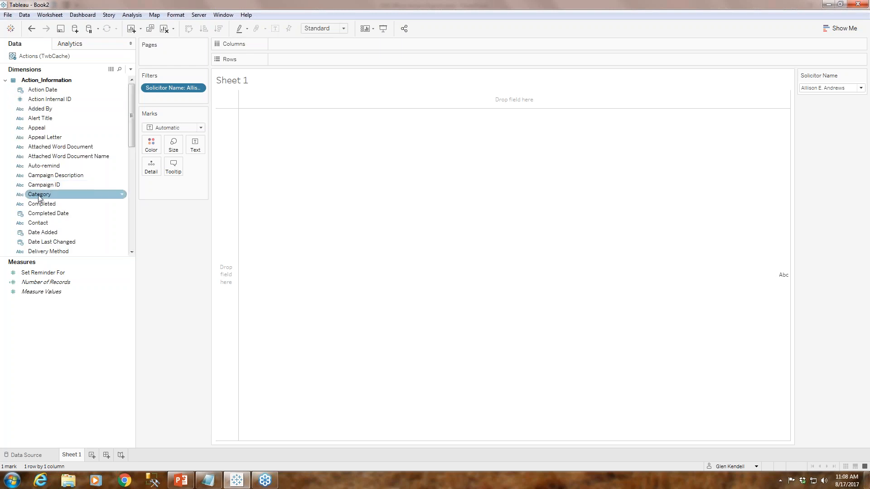
drag(39, 196, 104, 181)
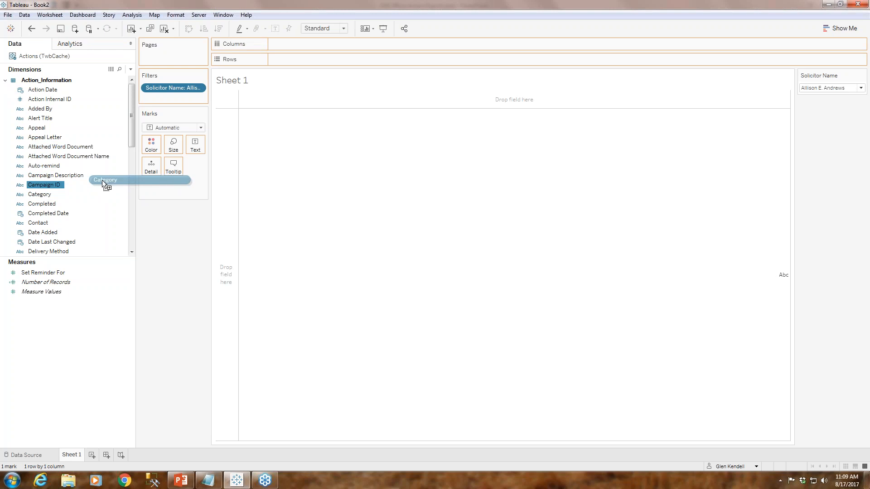
drag(102, 180, 152, 144)
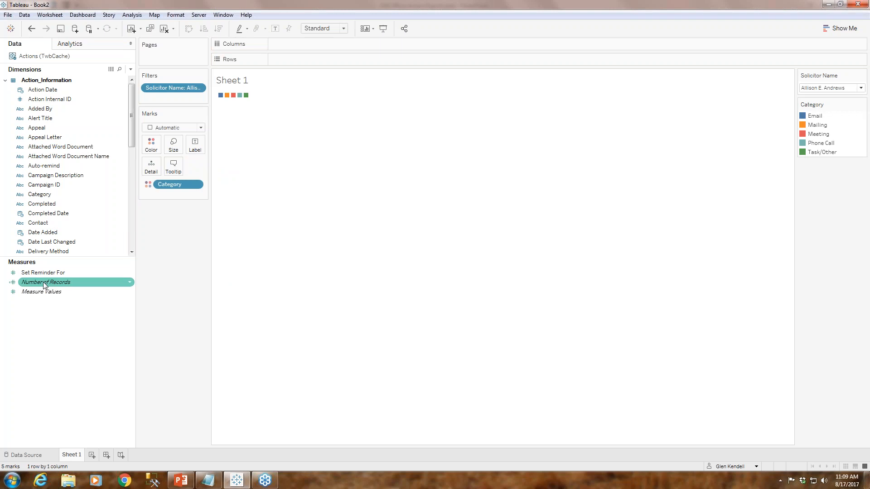
drag(46, 284, 173, 146)
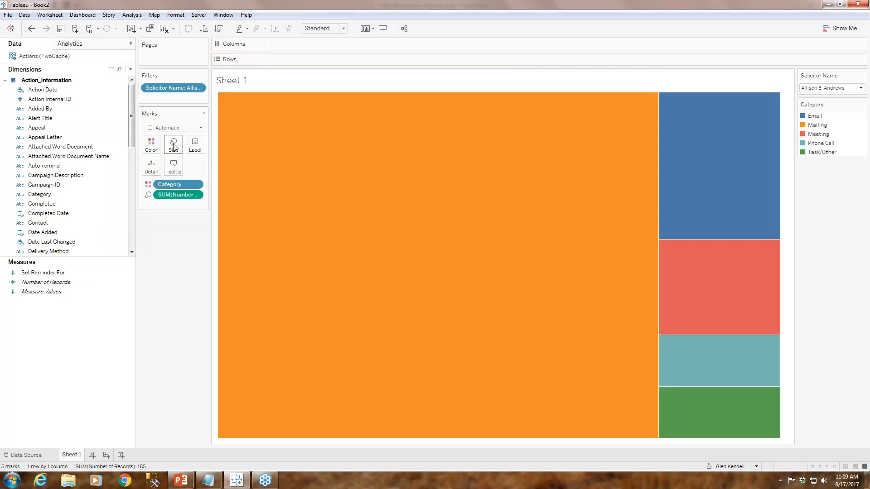
- Change the mark type to Pie and inspect the slices of the resulting chart
click(202, 128)
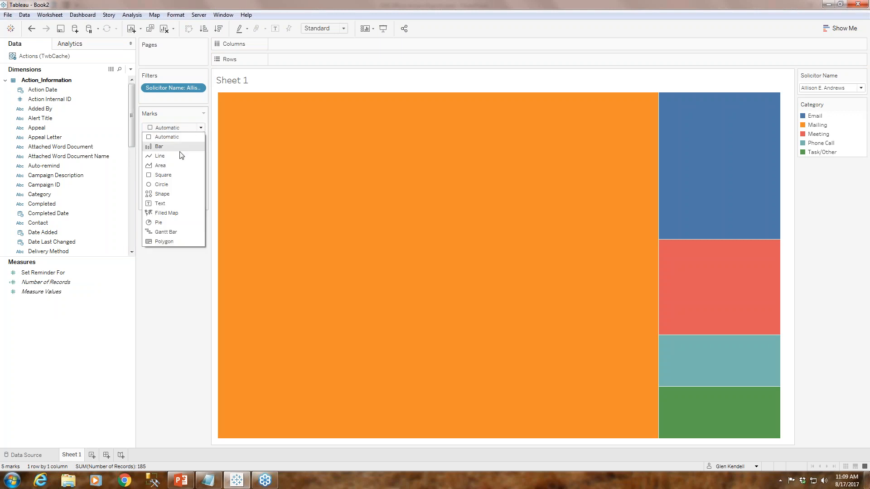
click(164, 223)
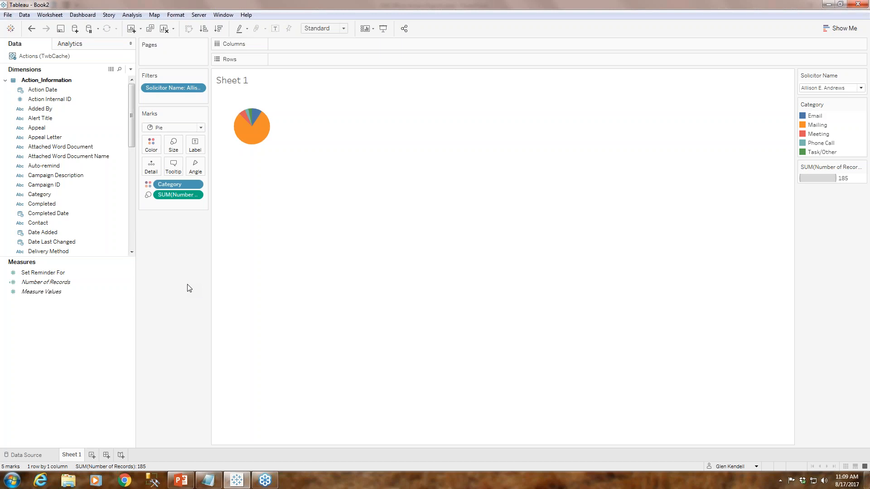
mouse_move(255, 117)
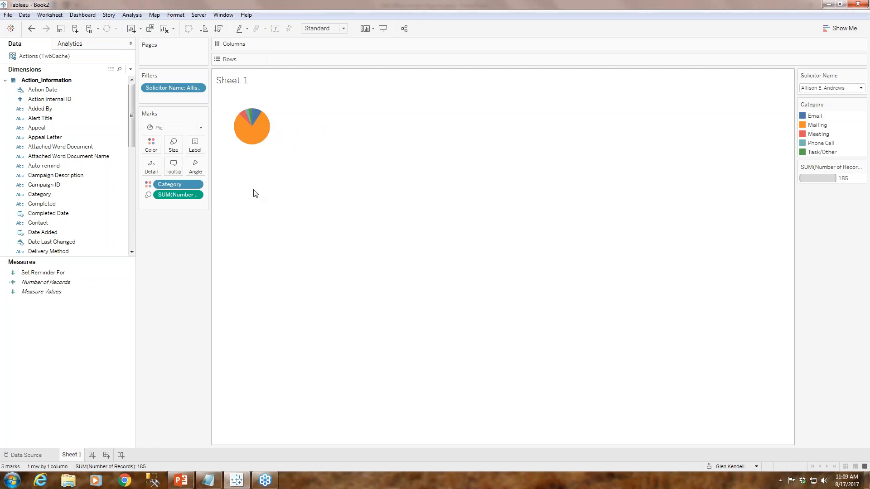
mouse_move(263, 141)
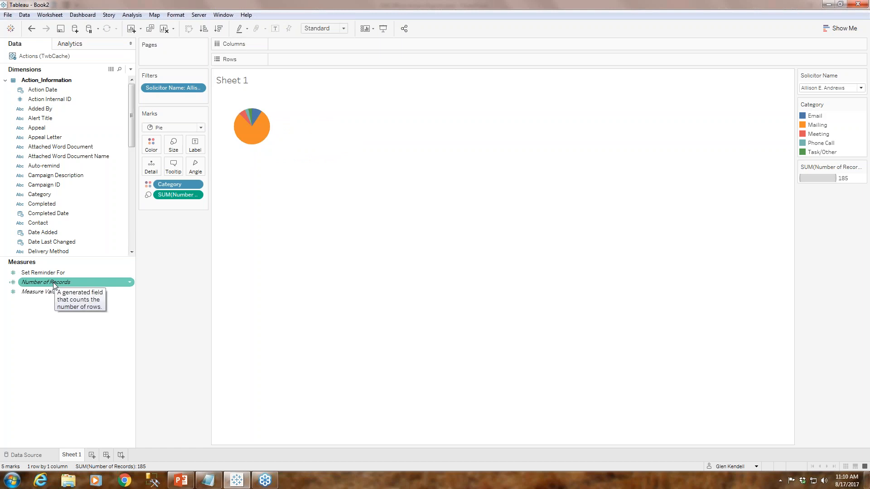
- Add Number of Records to Rows twice and change the aggregation of both to Minimum
drag(53, 284, 317, 57)
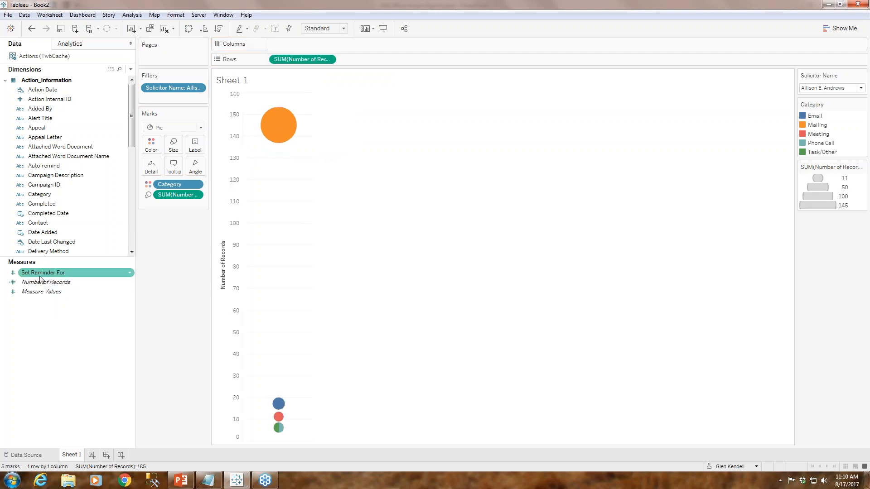
drag(62, 282, 399, 62)
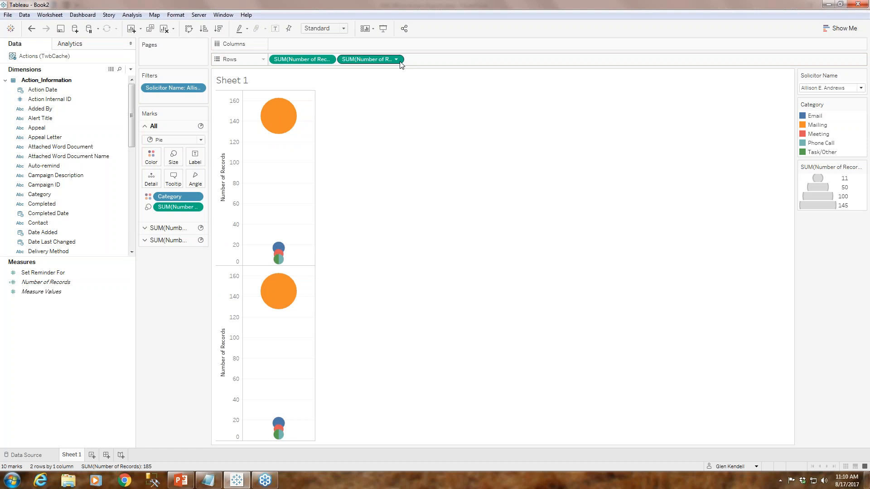
click(328, 59)
mouse_move(326, 154)
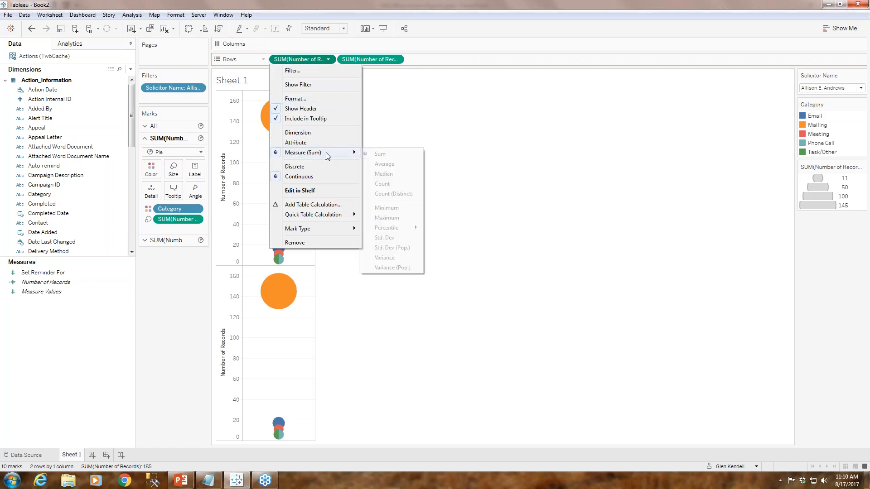
click(386, 209)
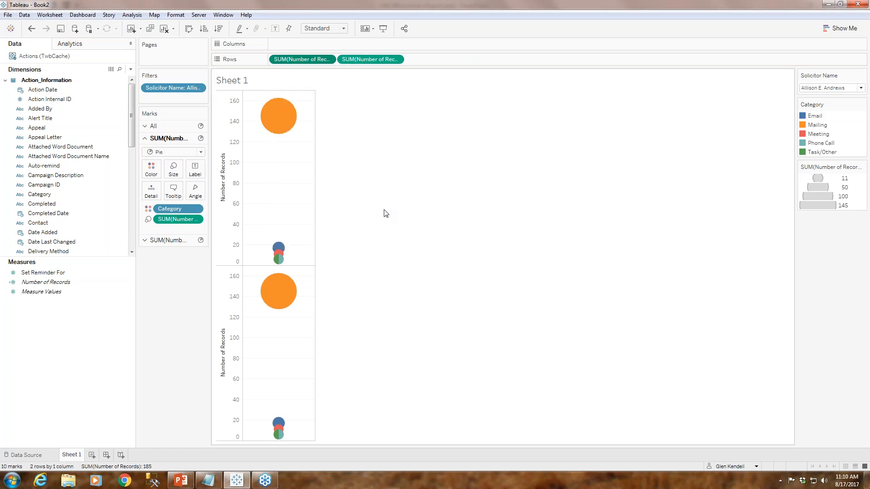
click(396, 59)
mouse_move(405, 154)
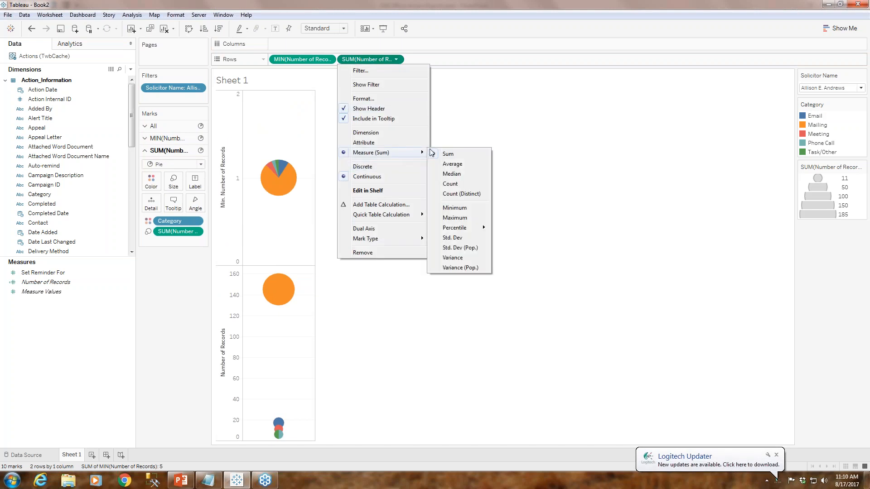
click(454, 208)
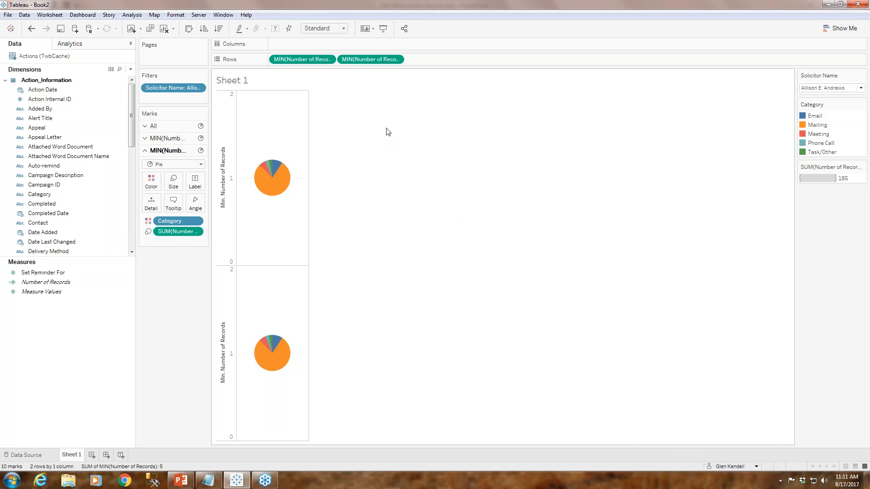
- Combine the two Minimum Number of Records pies into one chart with a dual axis
click(397, 60)
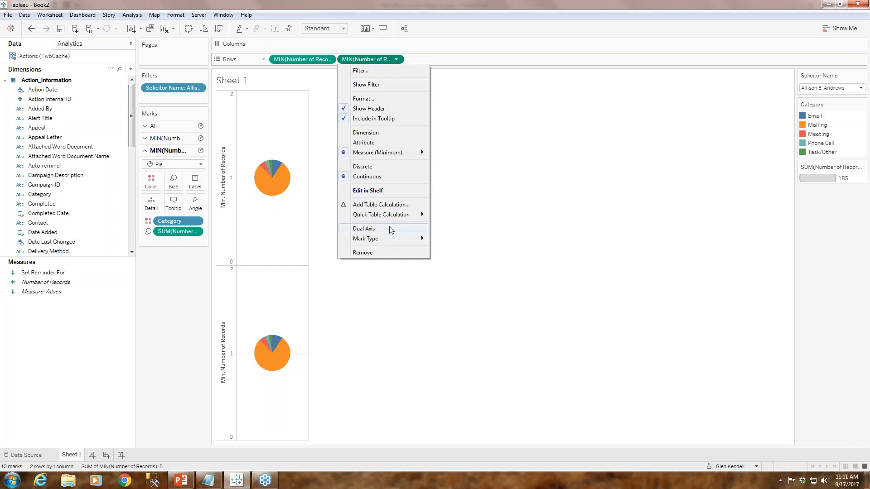
click(520, 218)
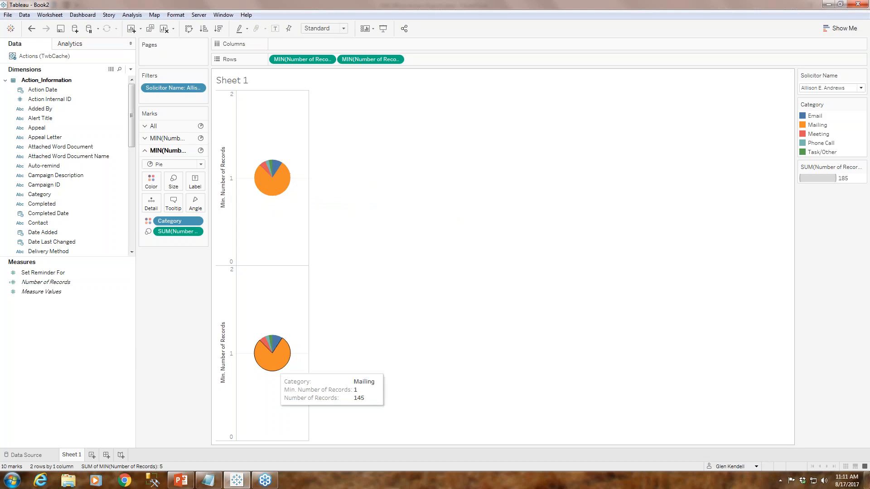
mouse_move(270, 362)
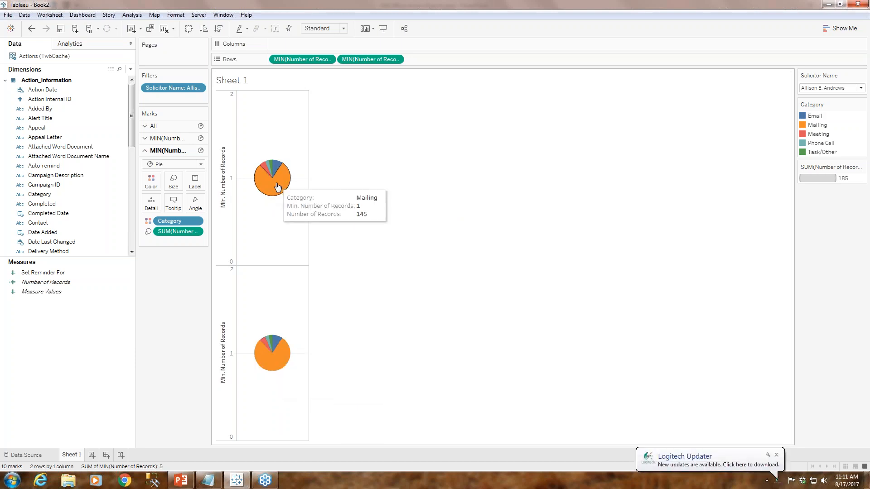
click(396, 59)
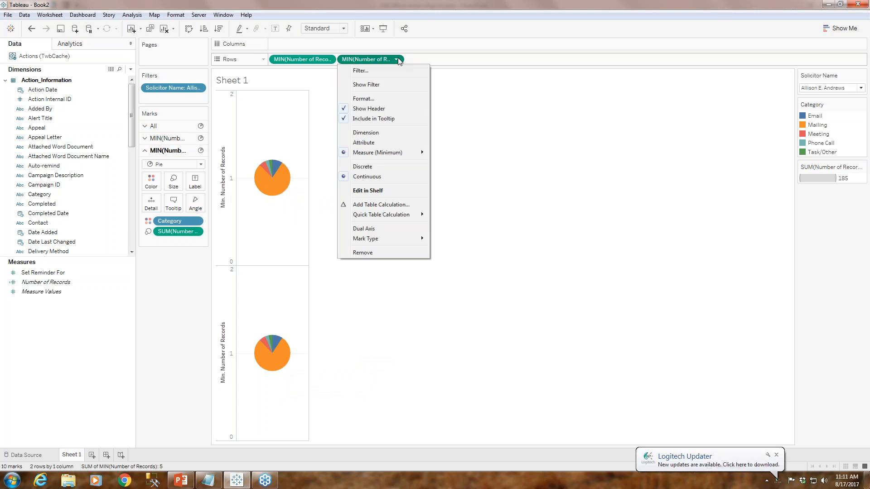
click(382, 229)
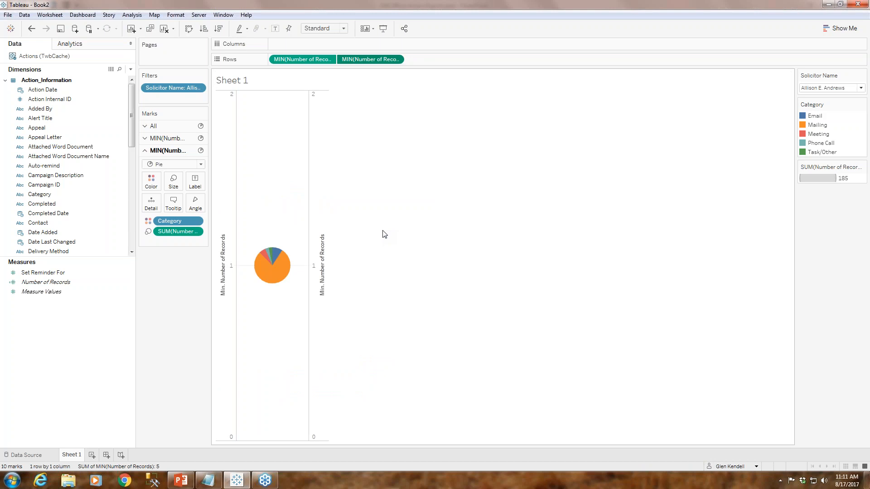
- Remove Category and the Number of Records sum from the marks of the second Minimum Number of Records axis
click(145, 139)
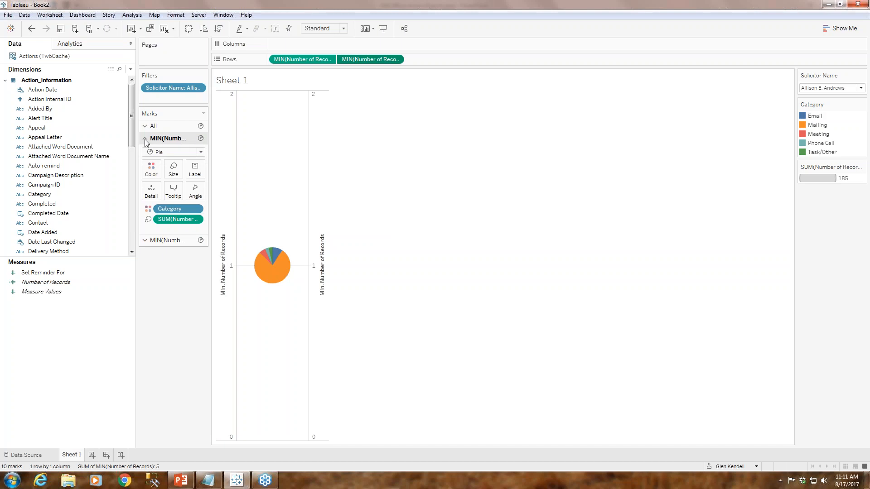
click(145, 242)
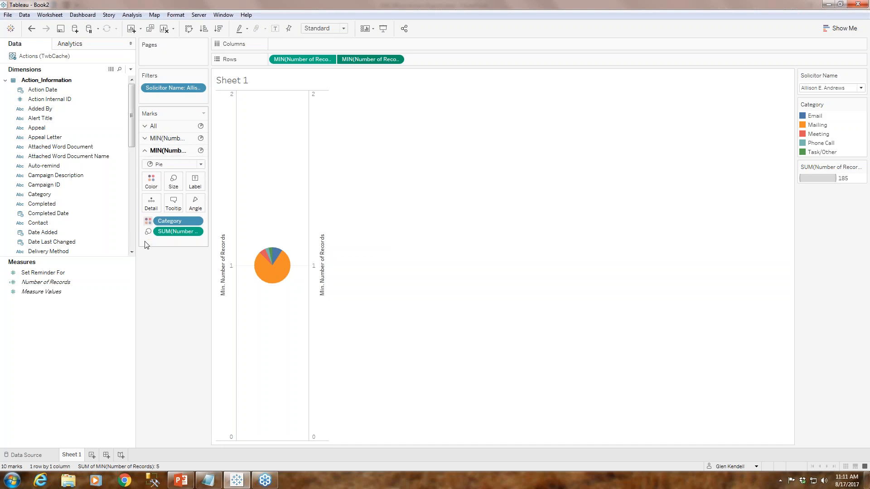
click(195, 222)
click(179, 352)
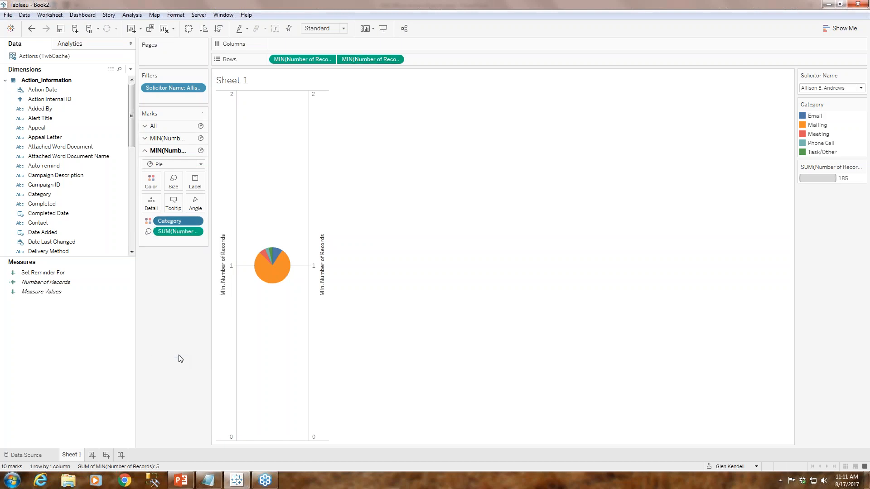
click(196, 222)
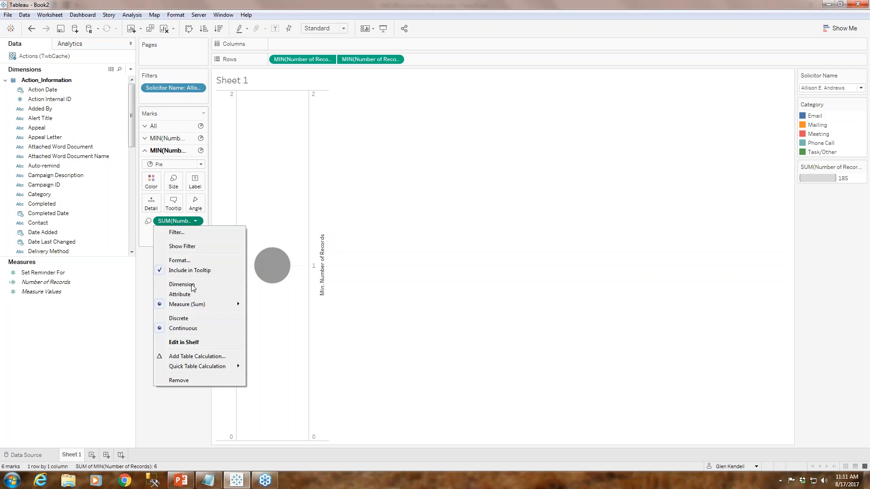
click(194, 380)
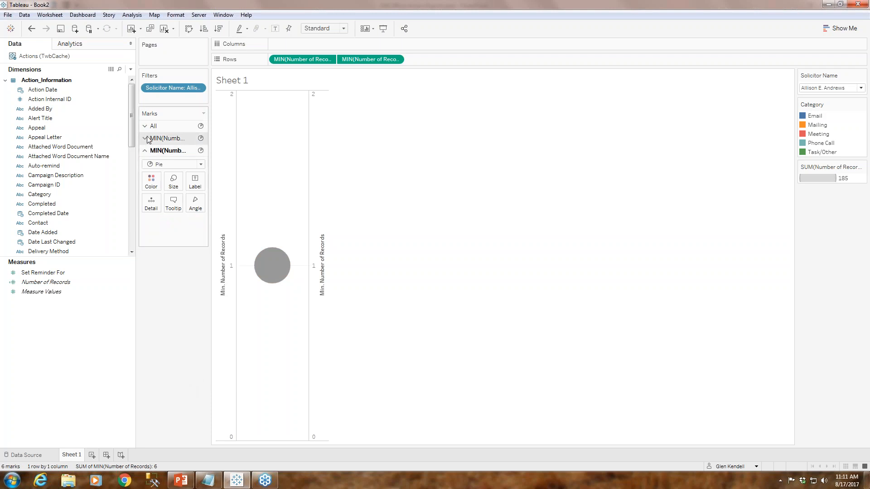
- Color the second axis's pie white and shrink it to form a donut hole in the category pie
click(151, 183)
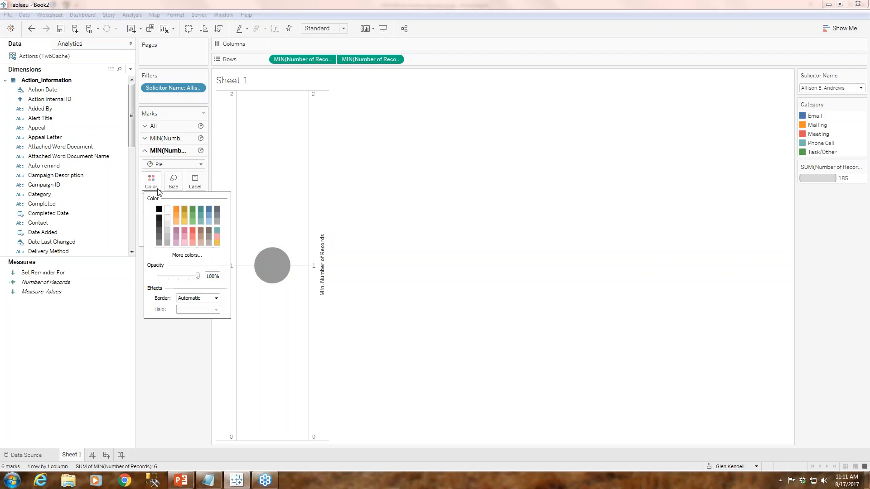
click(167, 210)
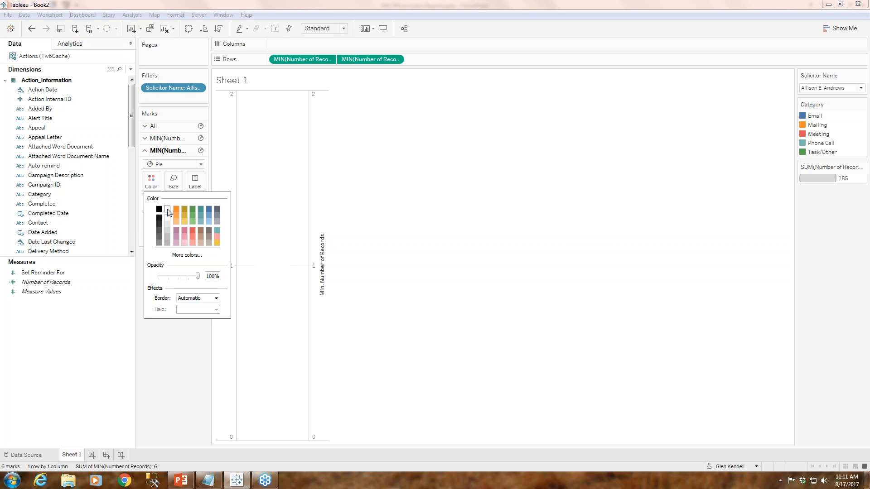
click(172, 345)
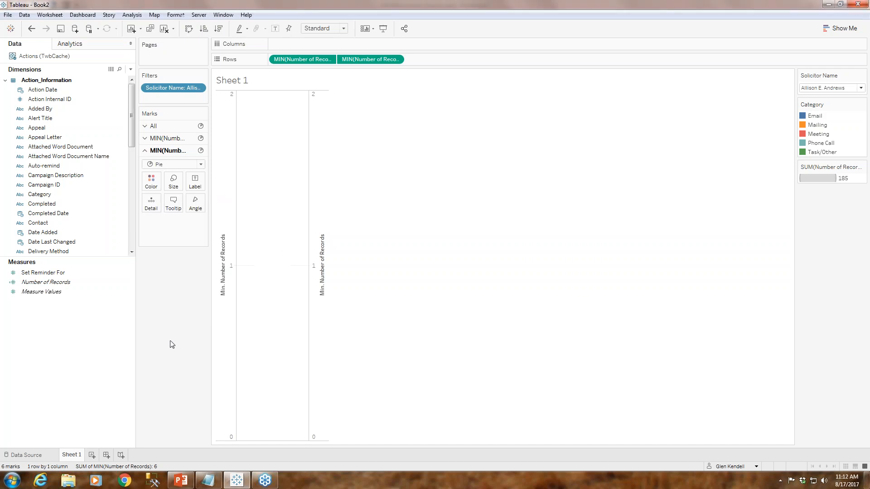
click(171, 182)
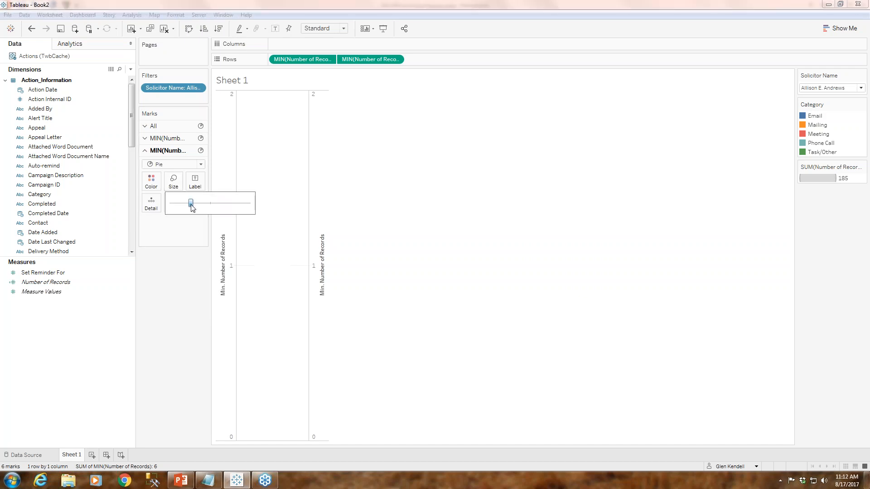
drag(190, 206, 186, 209)
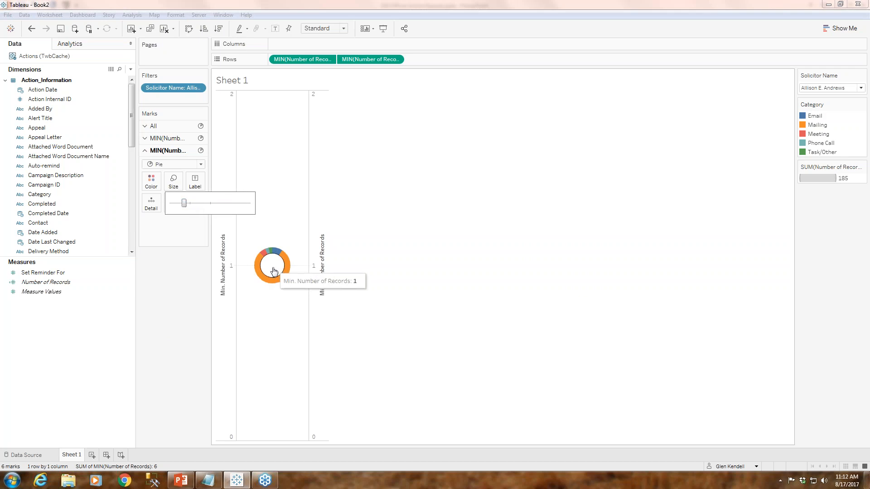
- Enlarge the category pie on the first axis so it forms a thicker ring around the white center
click(145, 139)
click(172, 173)
drag(199, 193, 205, 194)
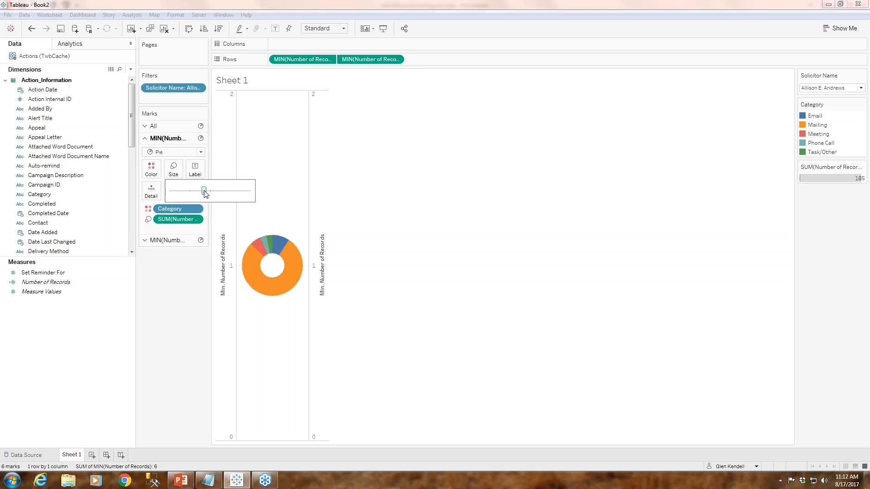
click(308, 190)
- Hide the axis headers and widen the chart pane so the donut grows
drag(309, 188, 441, 184)
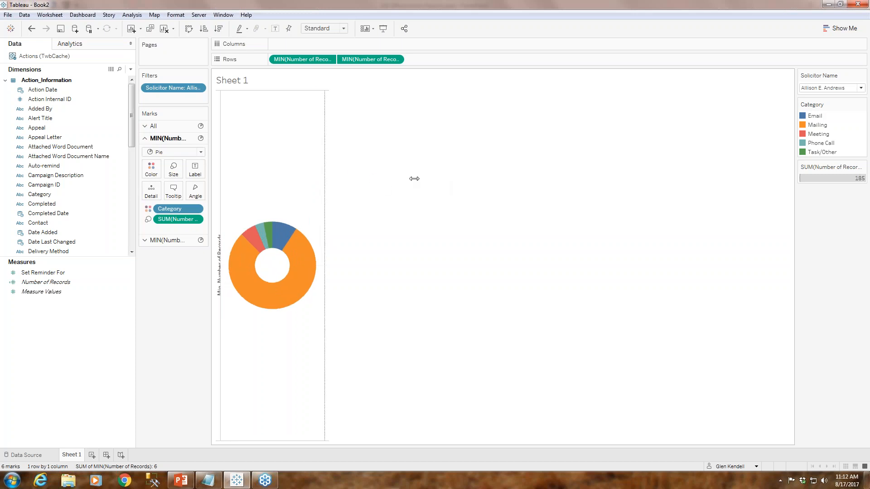
right_click(216, 279)
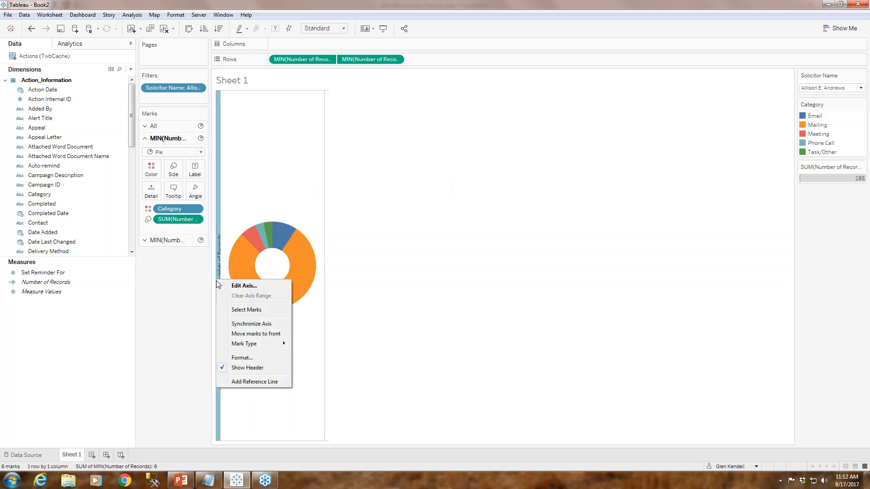
click(248, 368)
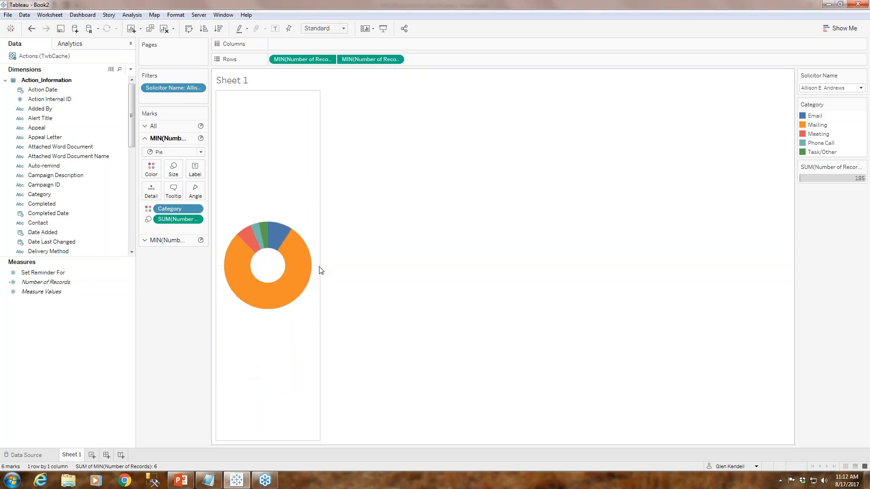
drag(320, 270, 408, 261)
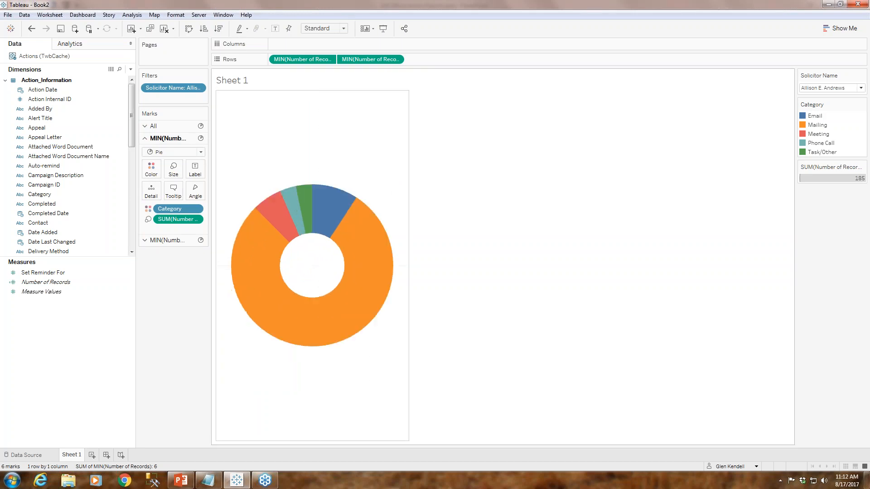
- Enlarge the white center circle on the second axis to make the donut ring thinner
click(146, 243)
click(151, 181)
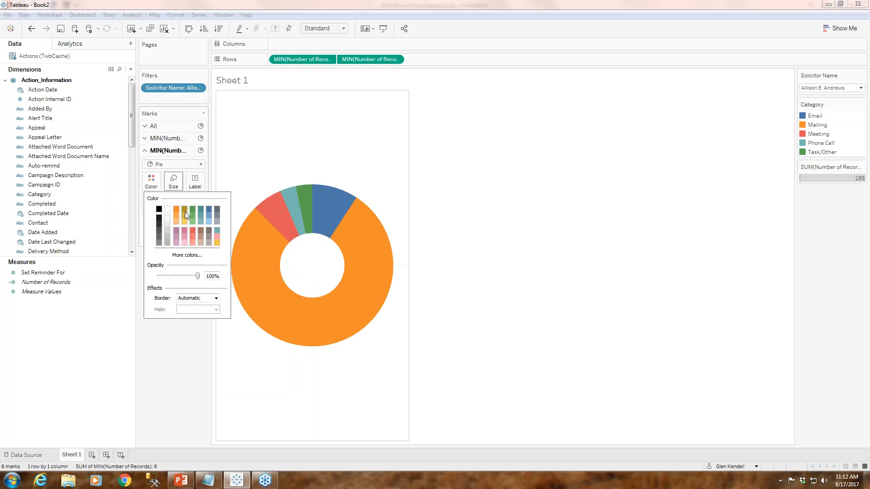
click(174, 377)
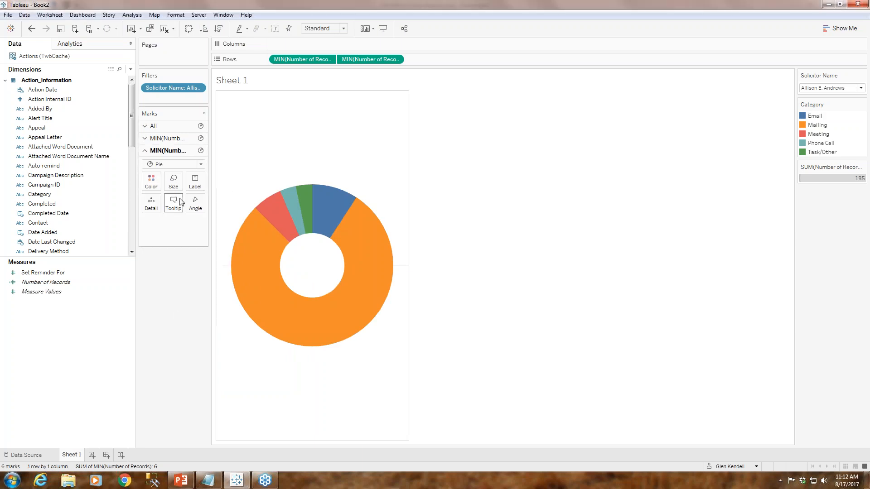
click(174, 182)
drag(185, 205, 200, 207)
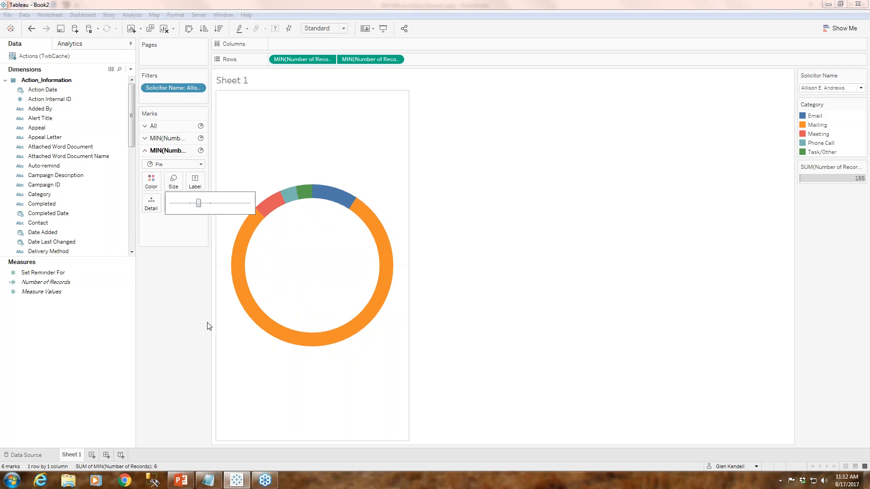
drag(199, 204, 197, 206)
click(191, 292)
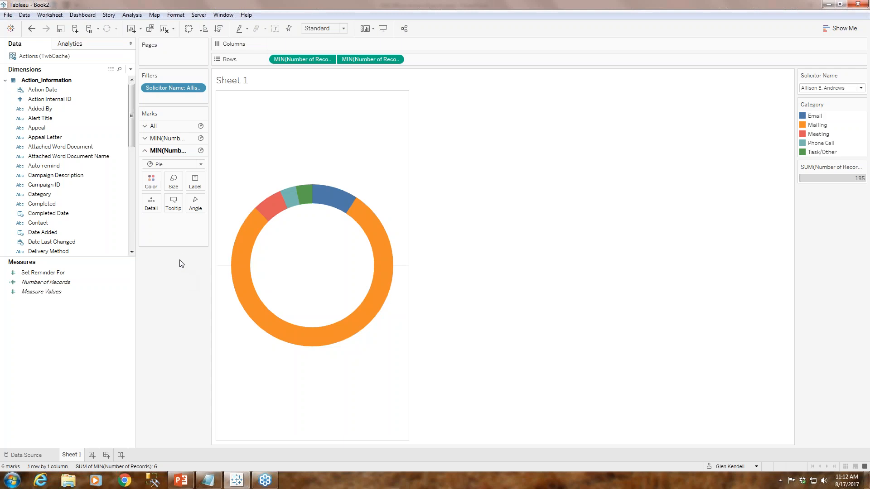
- Assign the Summer color palette to the action categories in the donut's outer ring
click(153, 138)
click(154, 168)
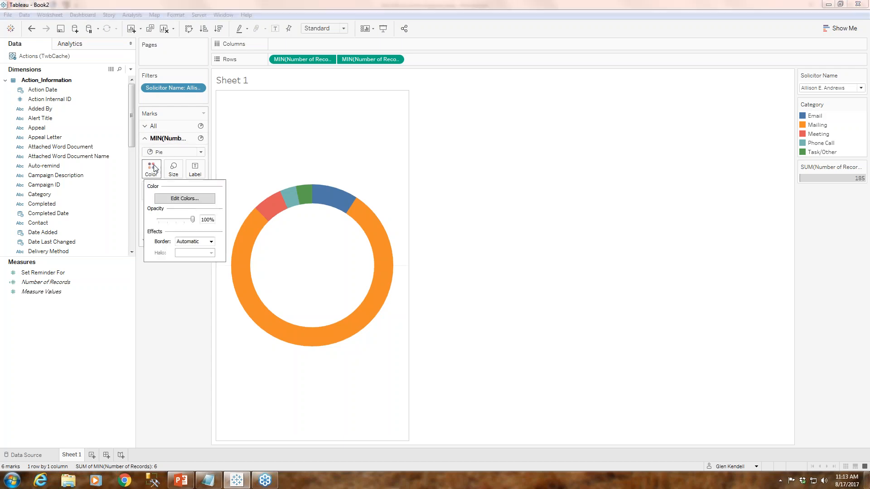
click(185, 199)
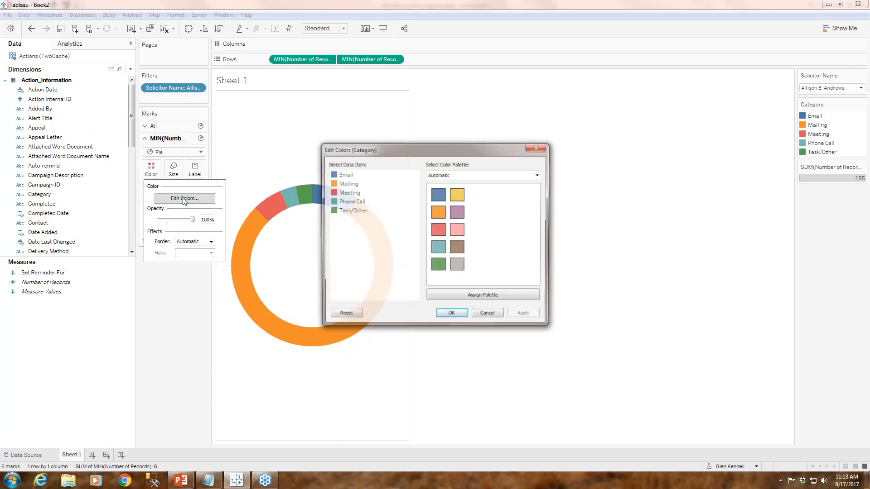
click(449, 174)
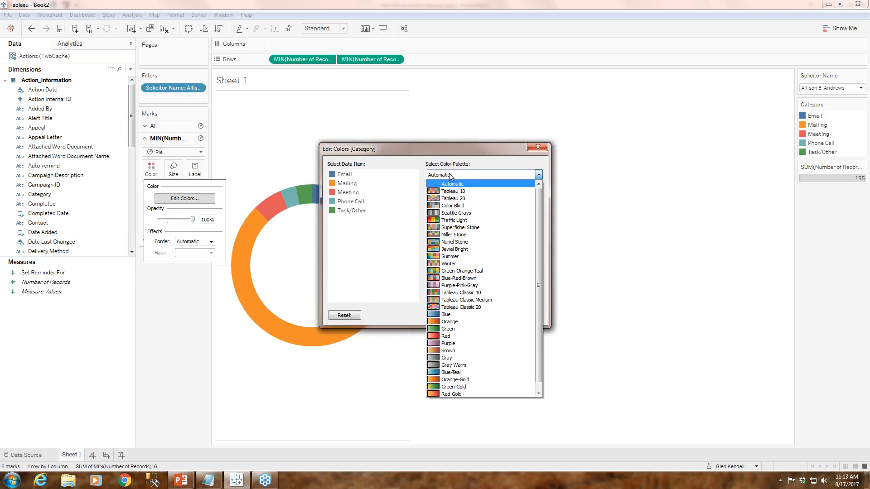
click(453, 257)
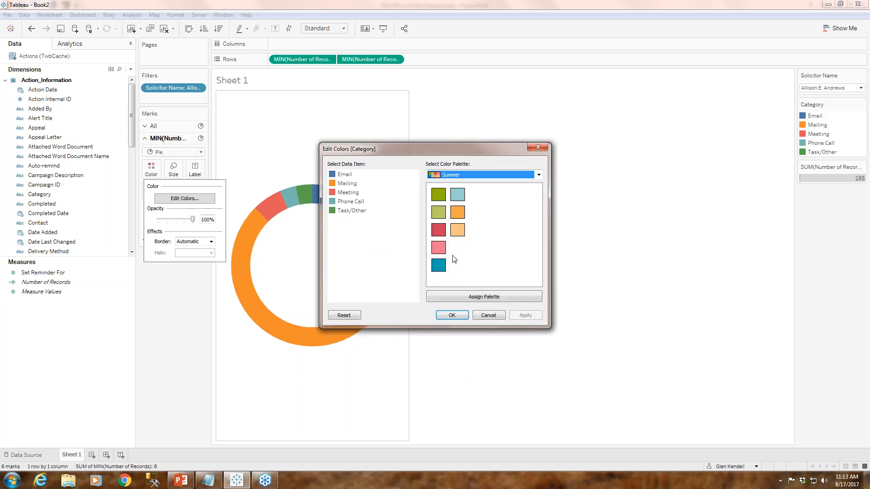
click(497, 297)
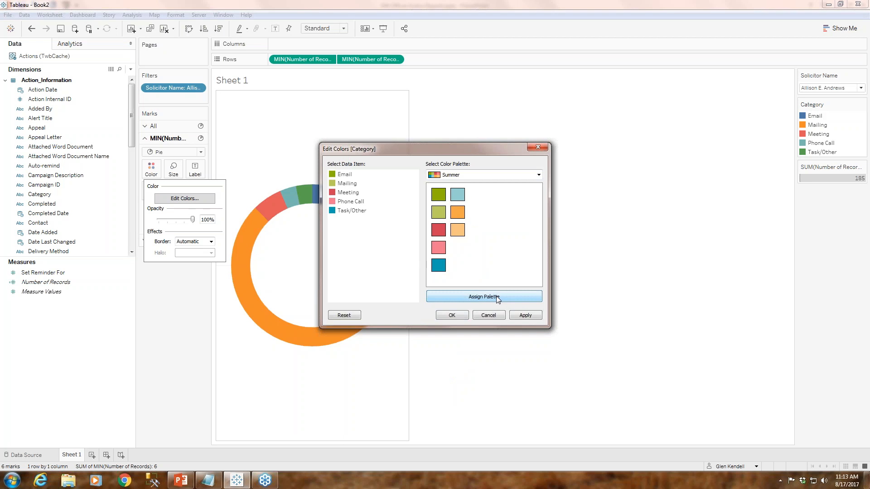
click(525, 315)
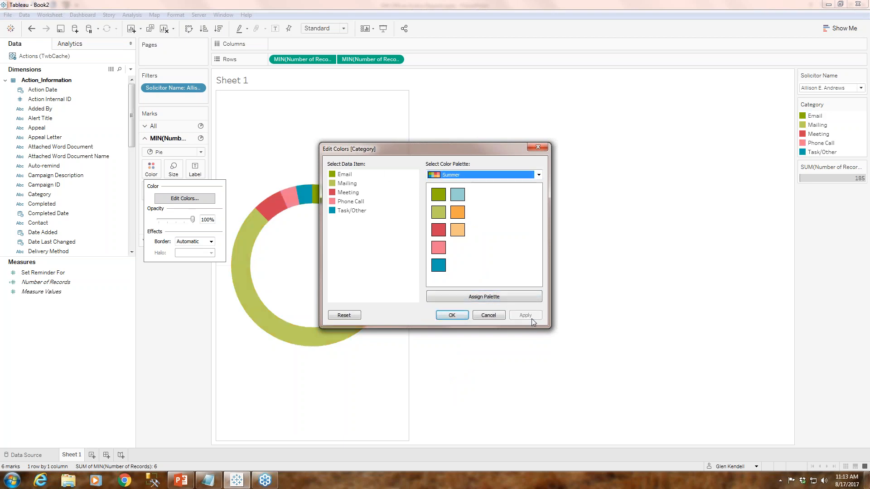
- Recolor the Mailing category with the orange from the Summer palette and accept the color changes
click(350, 183)
click(457, 230)
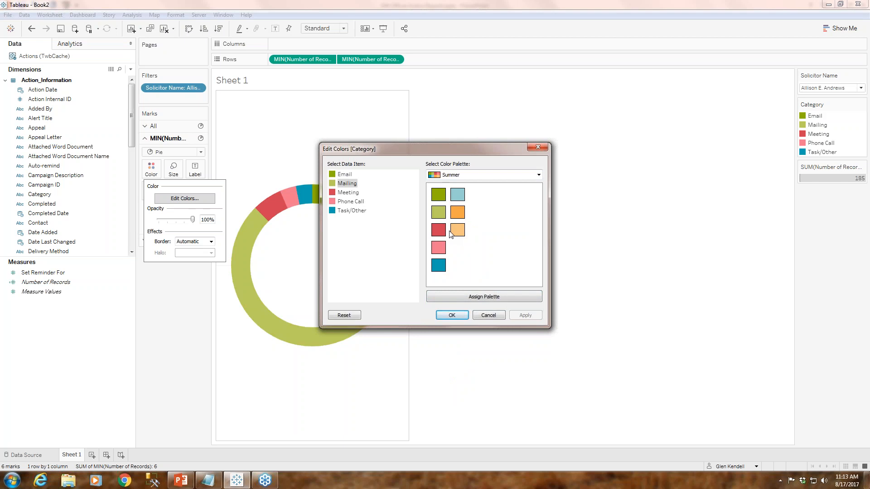
click(522, 317)
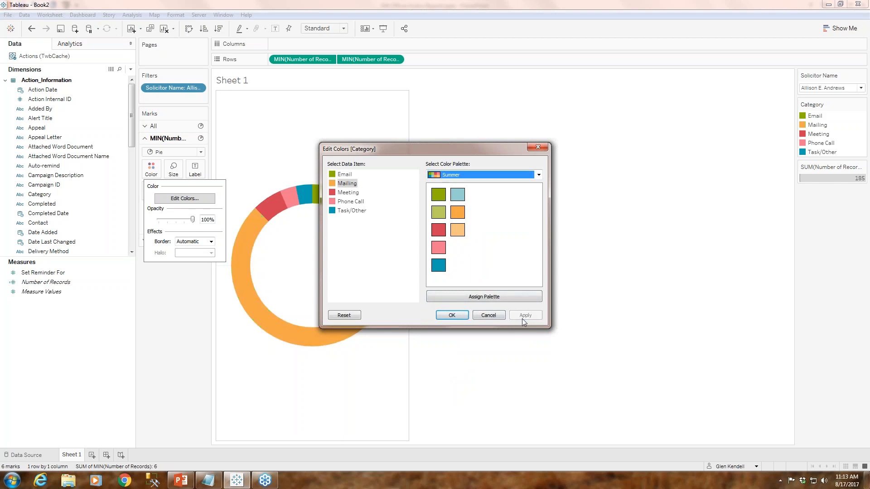
click(461, 316)
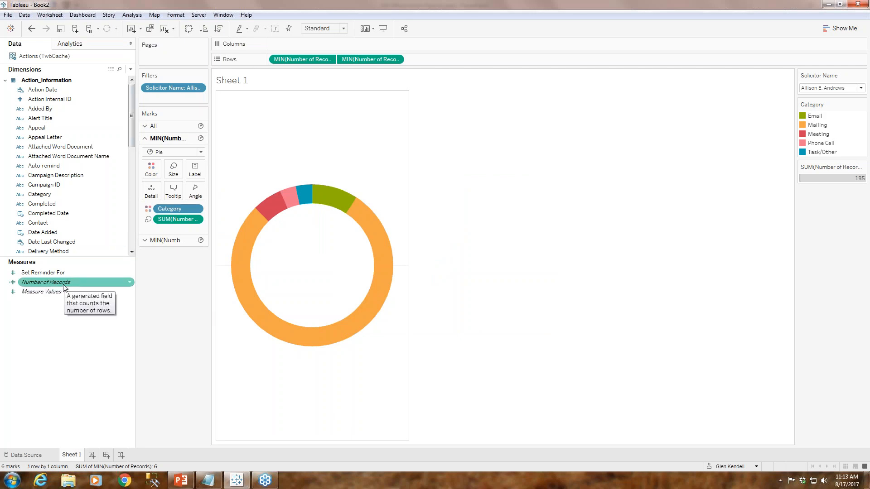
- Label the category ring with Number of Records and the white center circle with Solicitor Name
drag(64, 285, 198, 174)
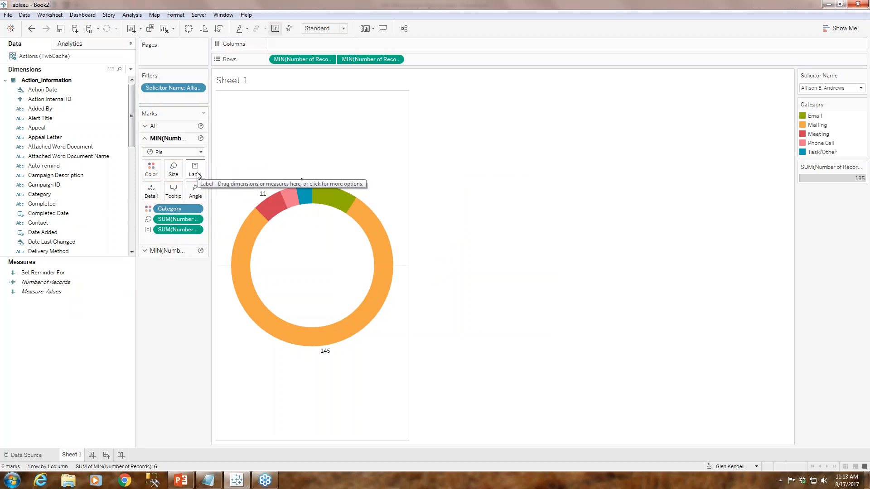
click(144, 252)
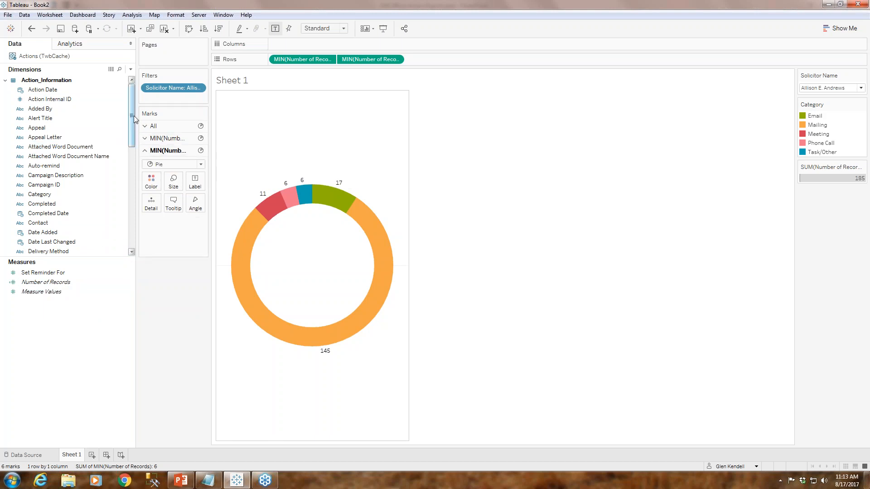
scroll(130, 152, down, 5)
scroll(131, 152, up, 5)
click(6, 80)
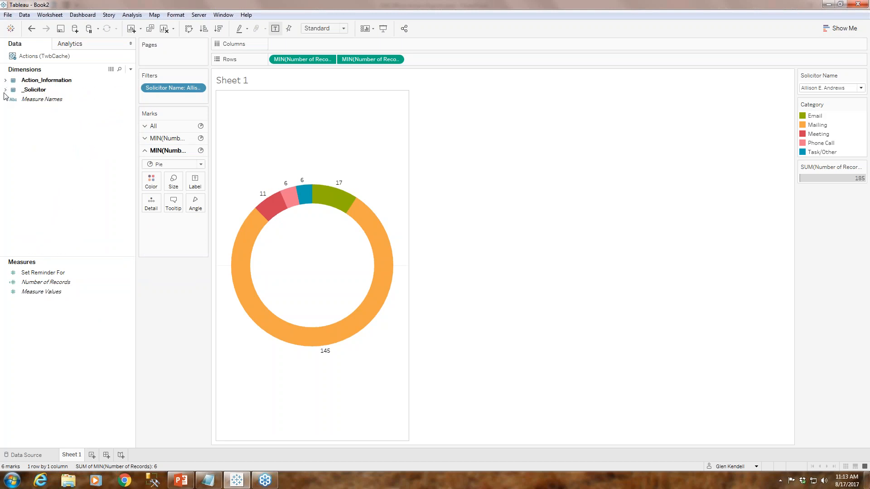
click(5, 89)
click(57, 128)
drag(56, 130, 196, 184)
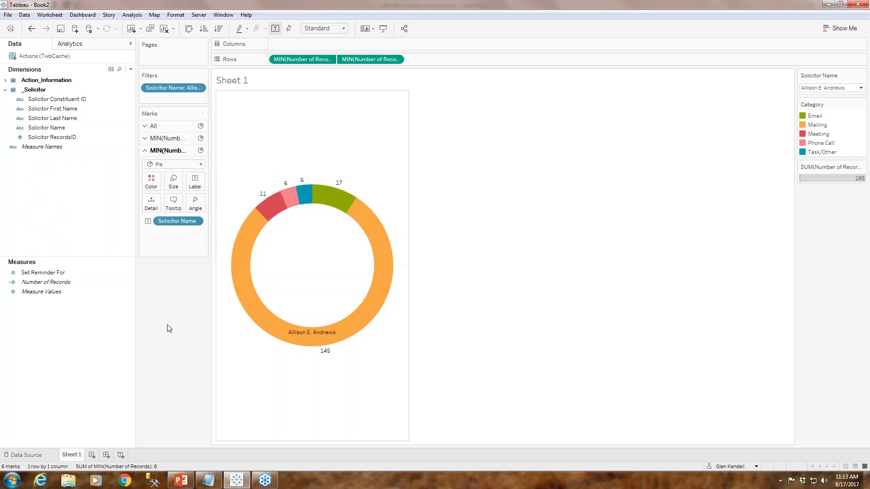
- Align the solicitor name label to the middle center of the donut hole
click(195, 180)
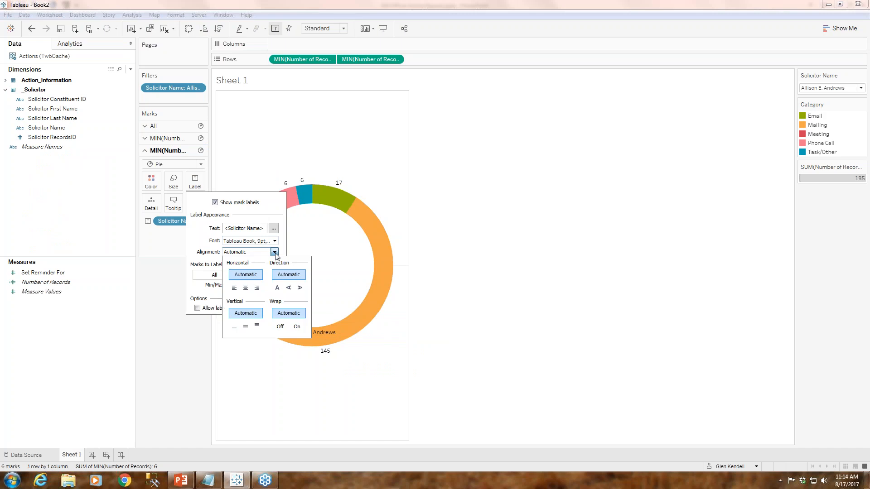
click(245, 287)
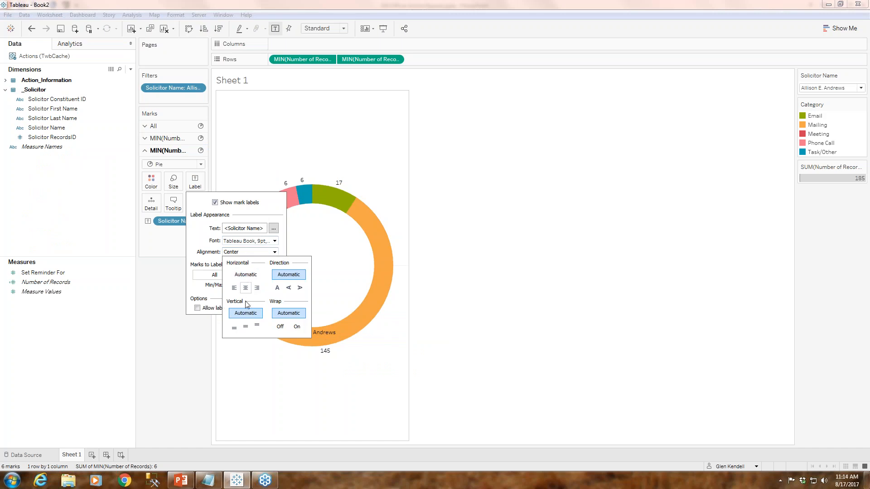
click(246, 327)
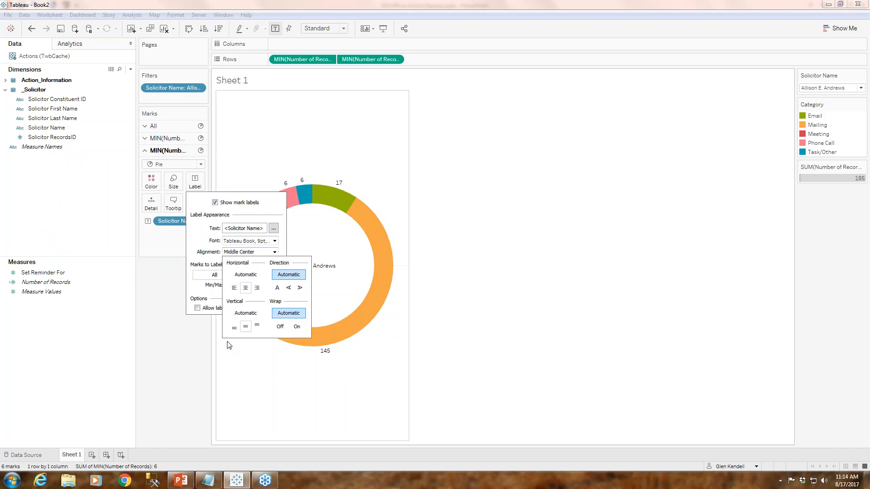
click(248, 360)
- Make the solicitor name label in the donut hole 14 pt and bold
click(196, 182)
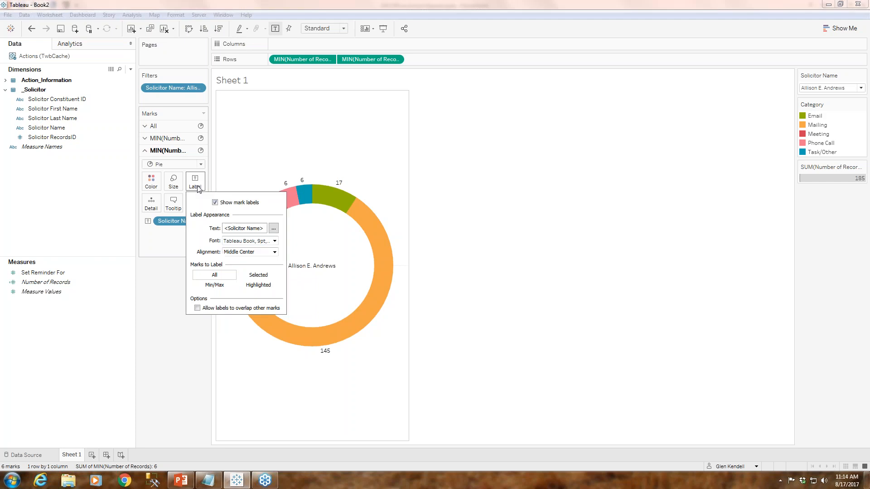
click(274, 240)
click(245, 266)
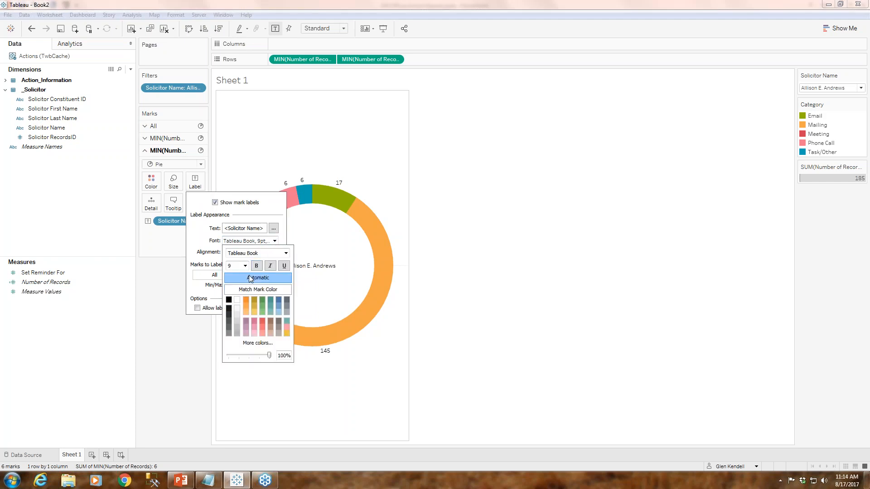
click(235, 311)
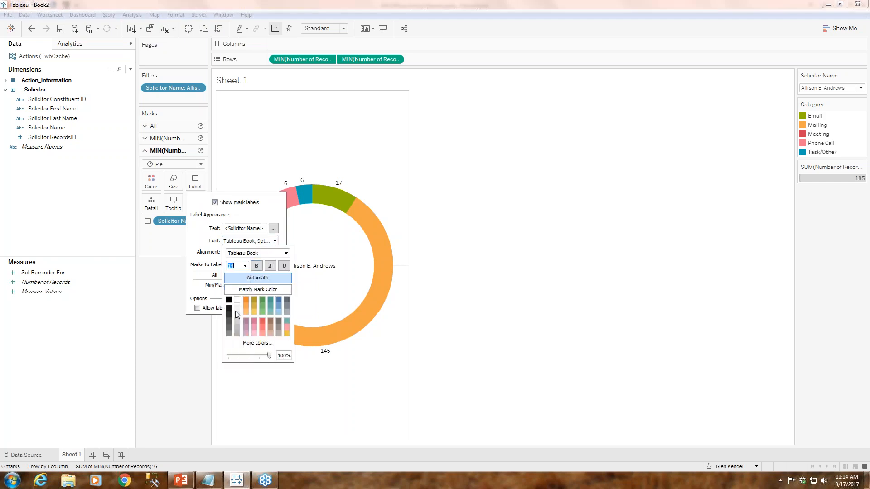
click(256, 268)
click(246, 431)
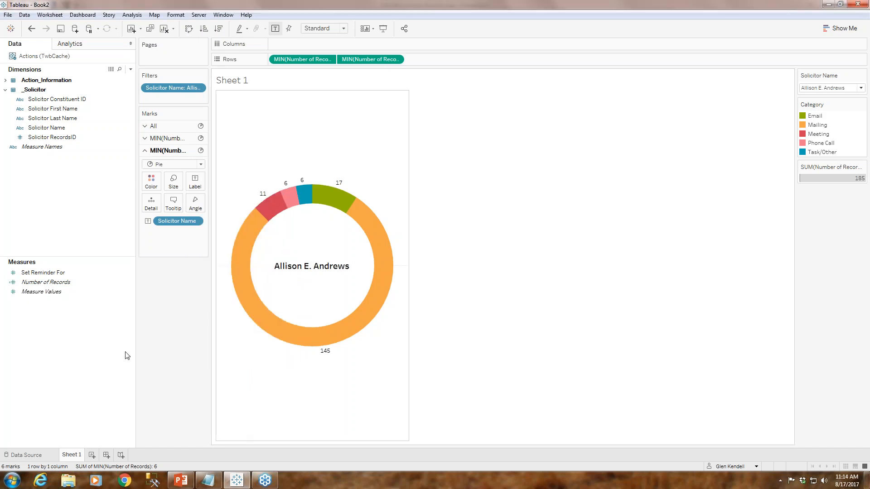
- Set the font size of the category ring's record count labels to 12 pt
click(144, 138)
click(195, 168)
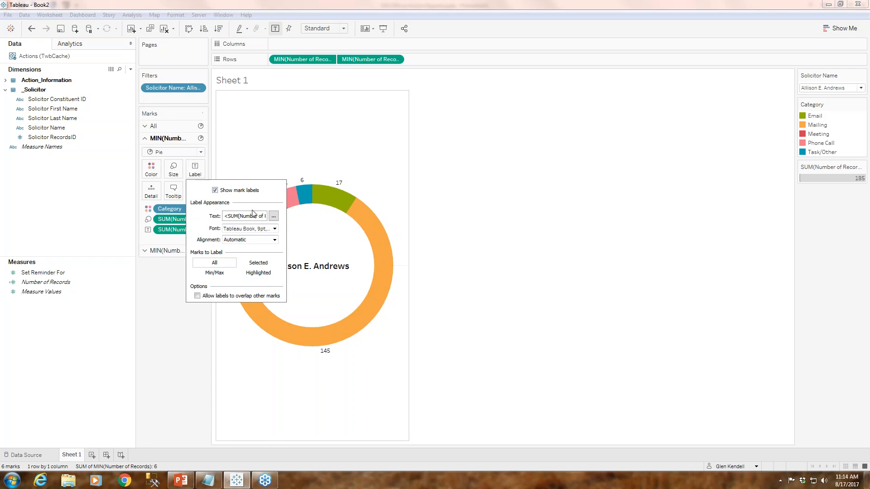
click(273, 216)
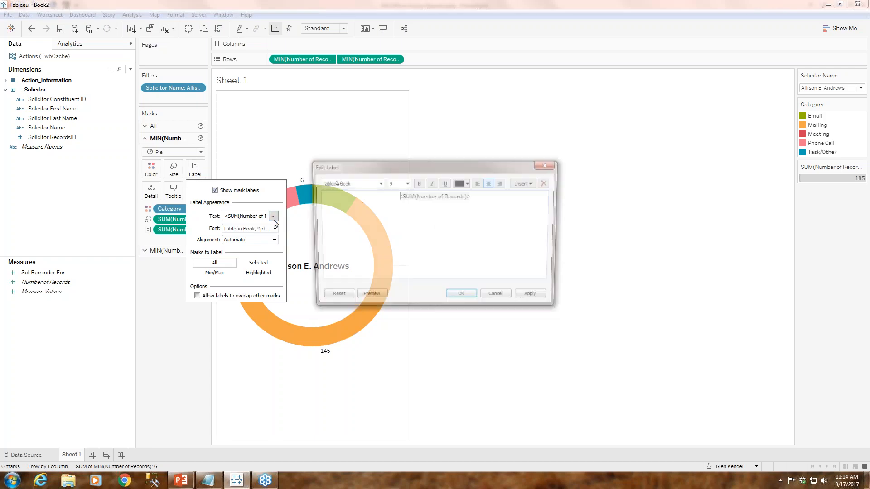
click(499, 298)
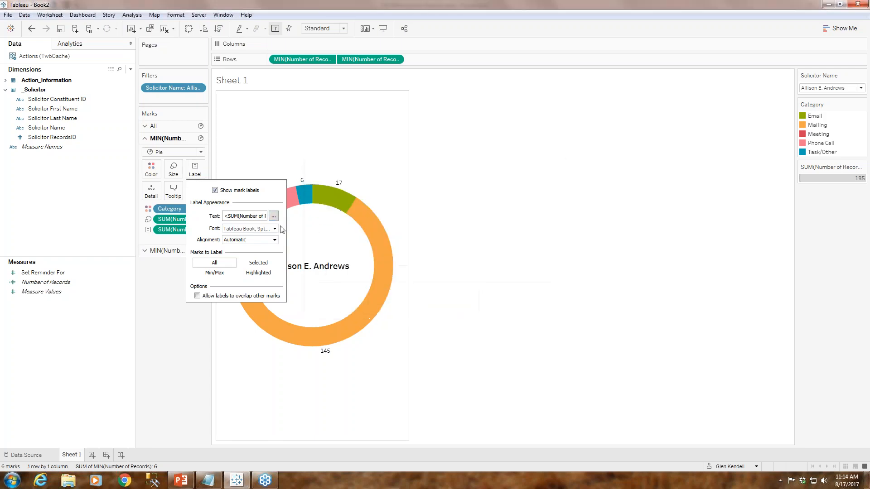
click(275, 228)
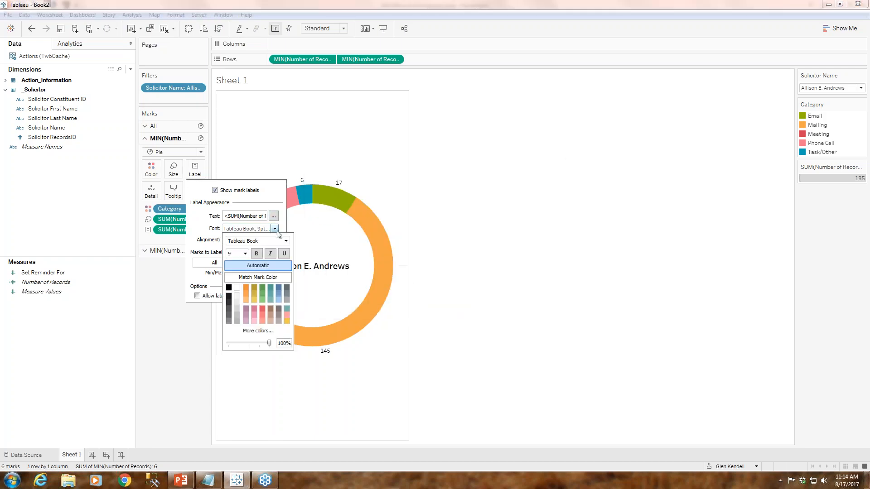
click(246, 255)
click(234, 292)
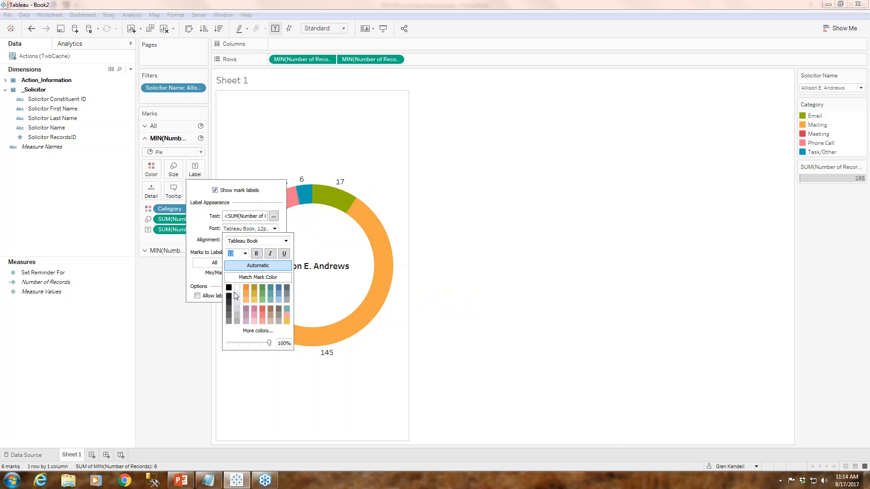
click(256, 385)
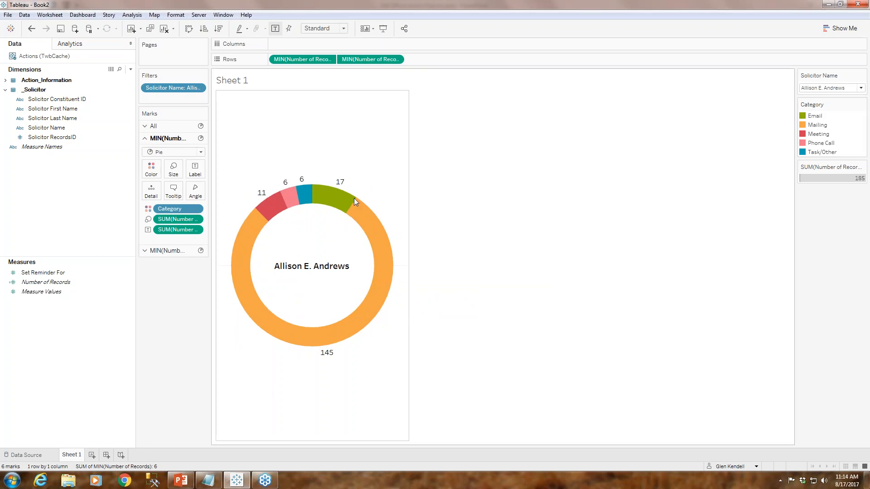
mouse_move(280, 205)
mouse_move(315, 343)
mouse_move(373, 290)
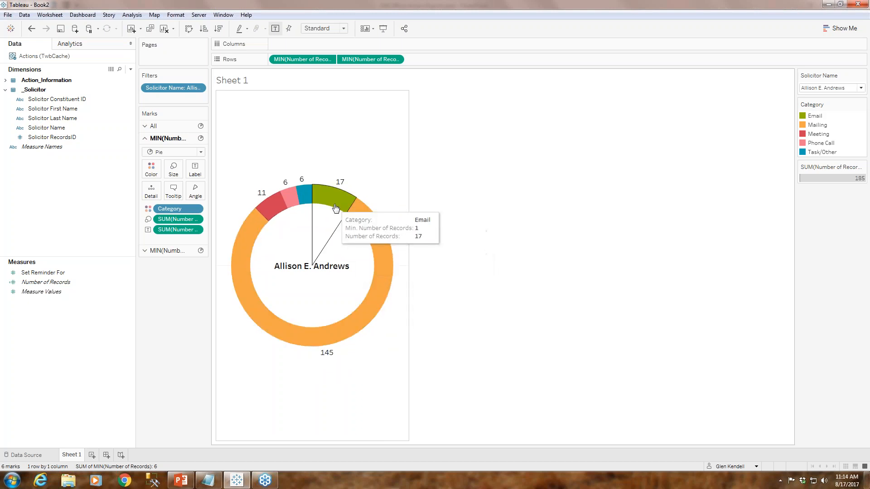
mouse_move(307, 200)
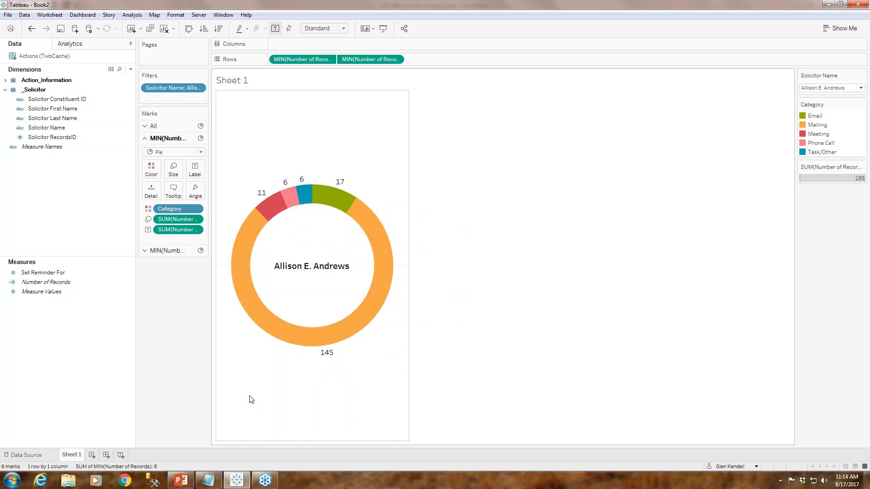
click(145, 252)
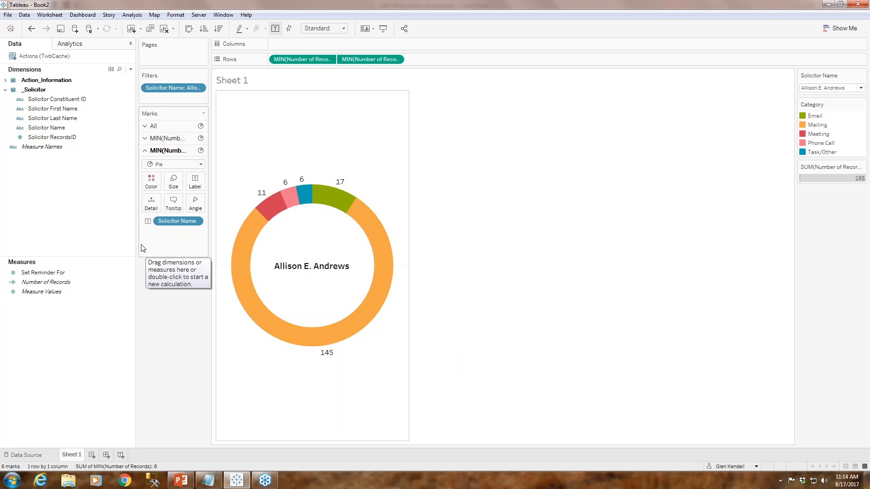
- Apply the Percent of Total quick table calculation to the Number of Records label on the category ring
click(145, 139)
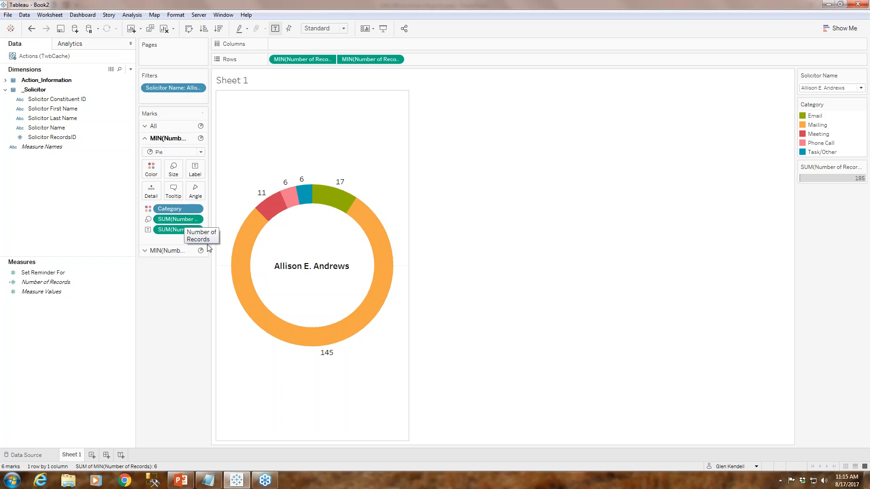
click(196, 230)
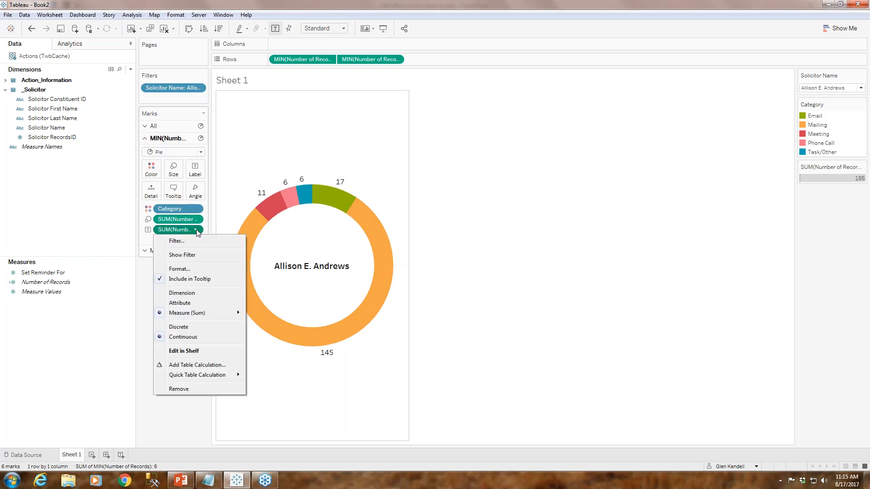
mouse_move(213, 377)
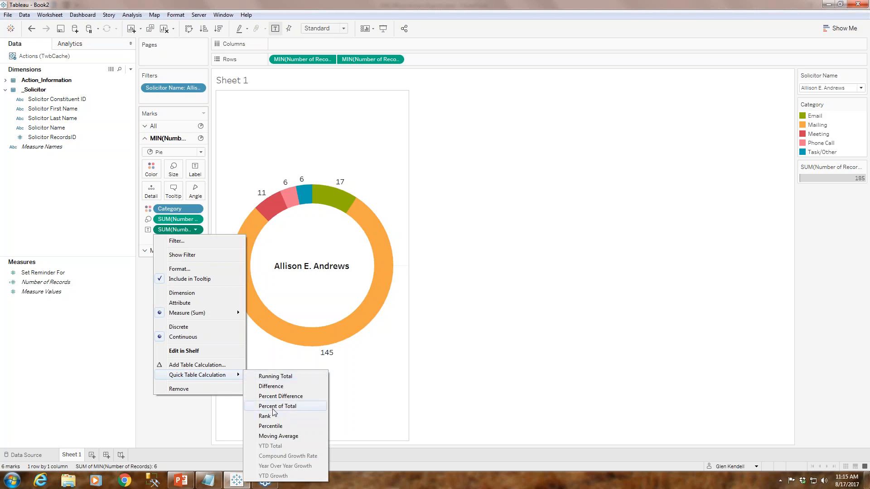
click(144, 297)
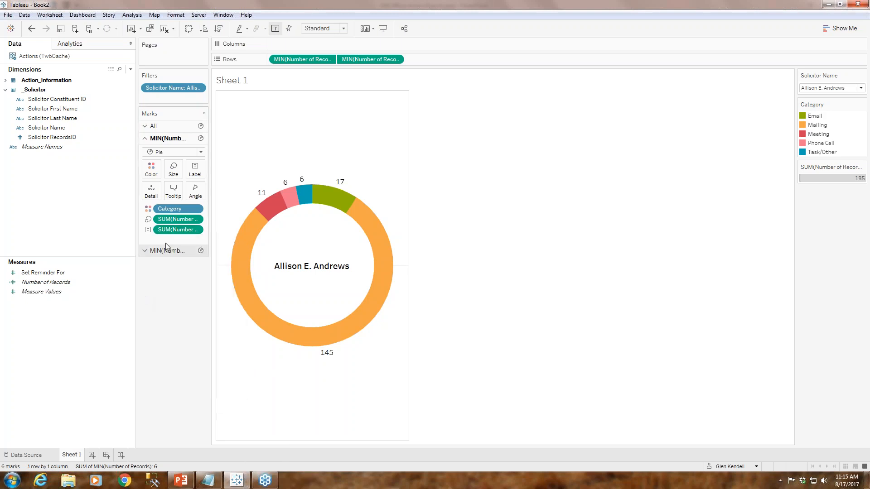
click(196, 231)
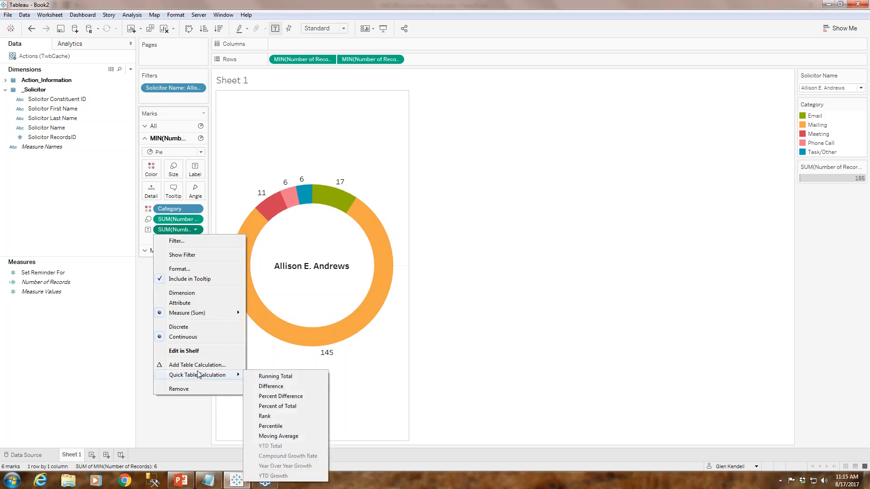
click(274, 406)
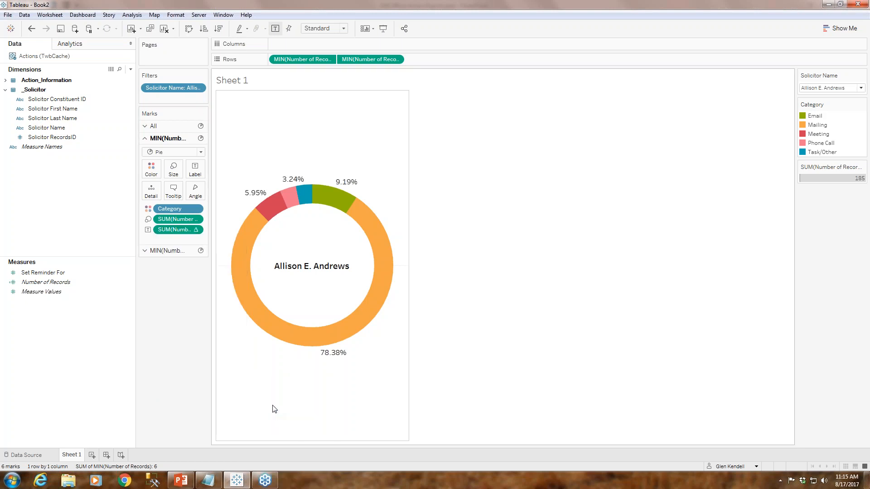
mouse_move(254, 194)
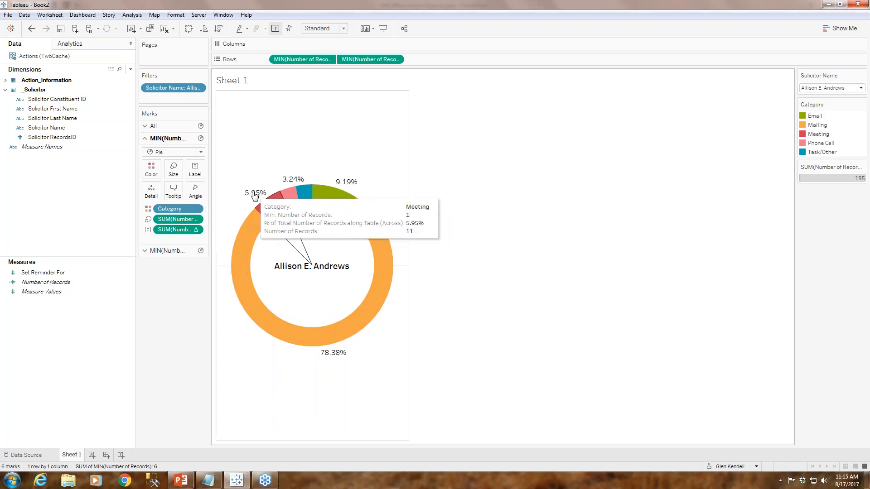
right_click(253, 191)
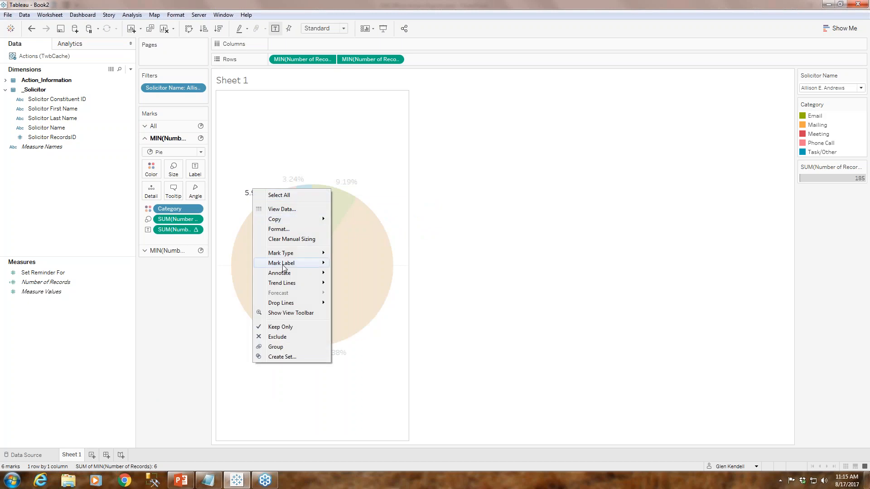
click(278, 229)
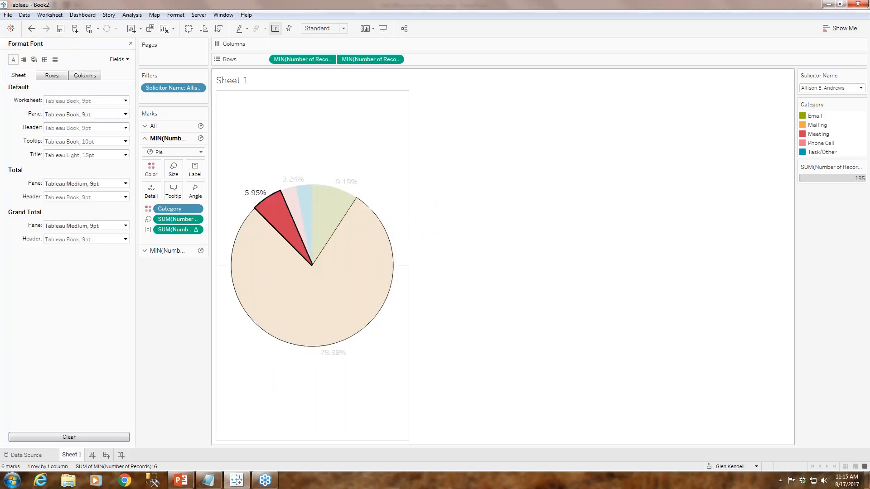
click(239, 441)
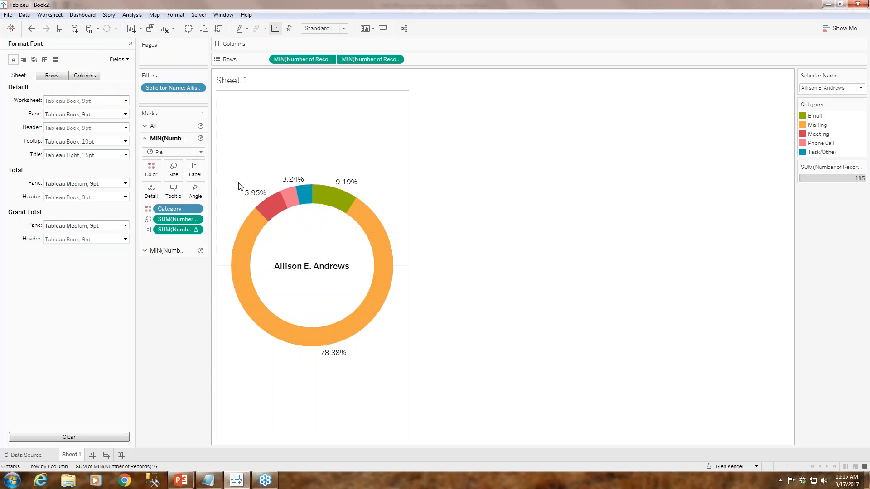
right_click(247, 193)
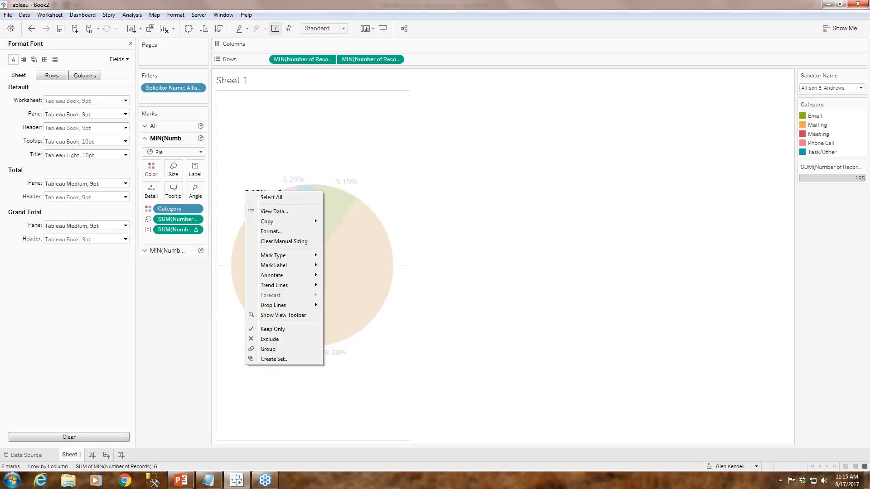
click(270, 232)
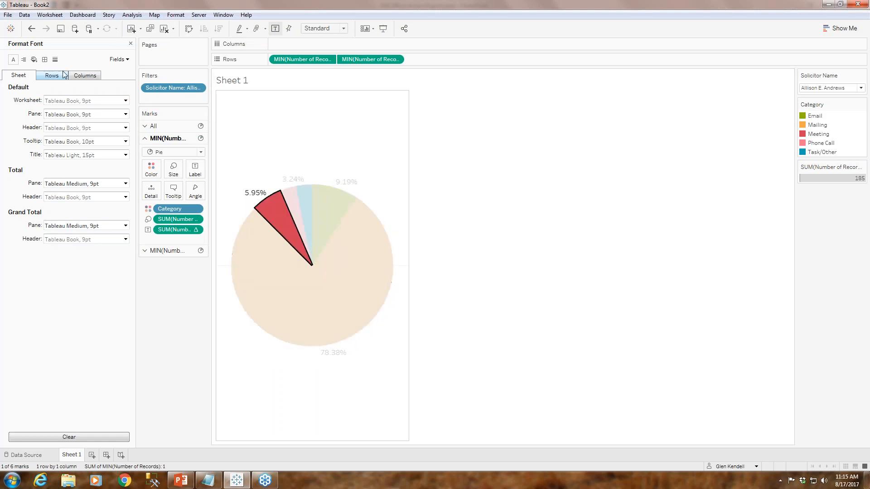
click(196, 169)
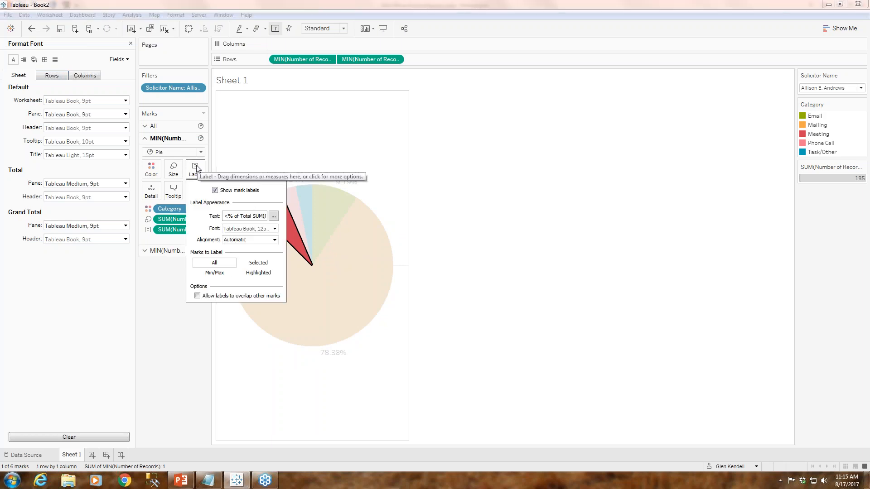
click(274, 217)
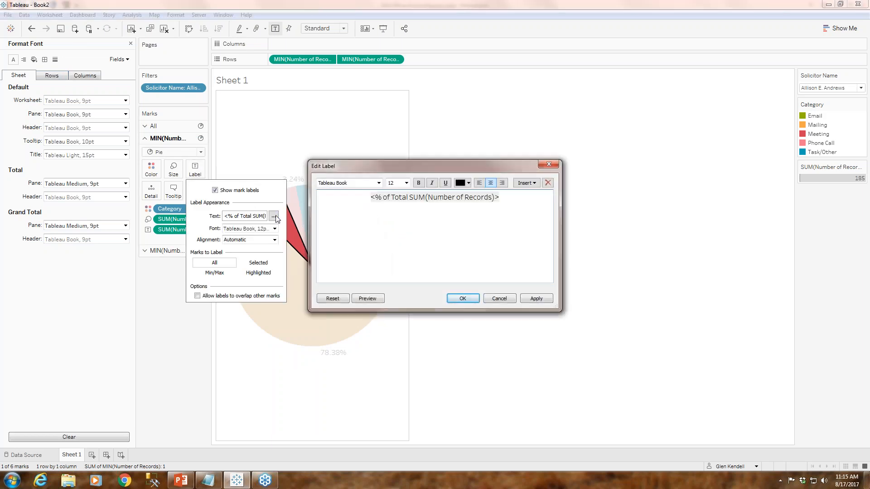
click(499, 298)
click(315, 365)
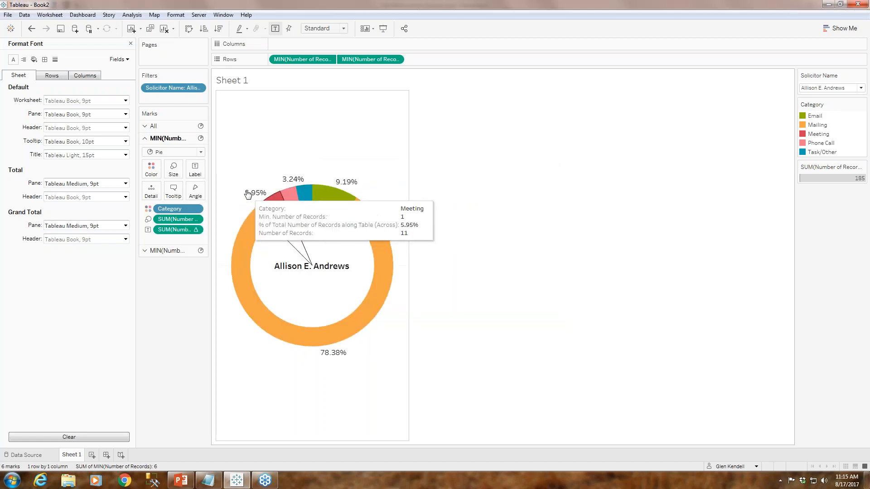
- Format the axis numbers of SUM(Number of Records) as Percentage with 0 decimal places
right_click(327, 354)
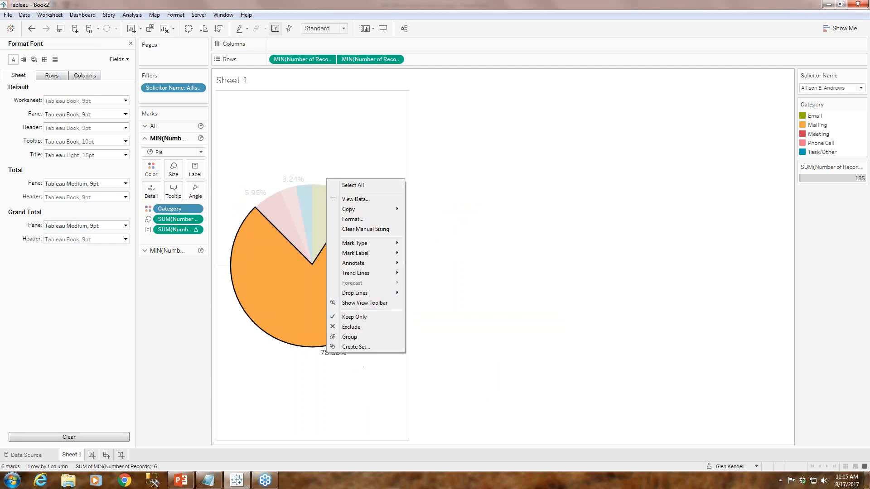
click(352, 221)
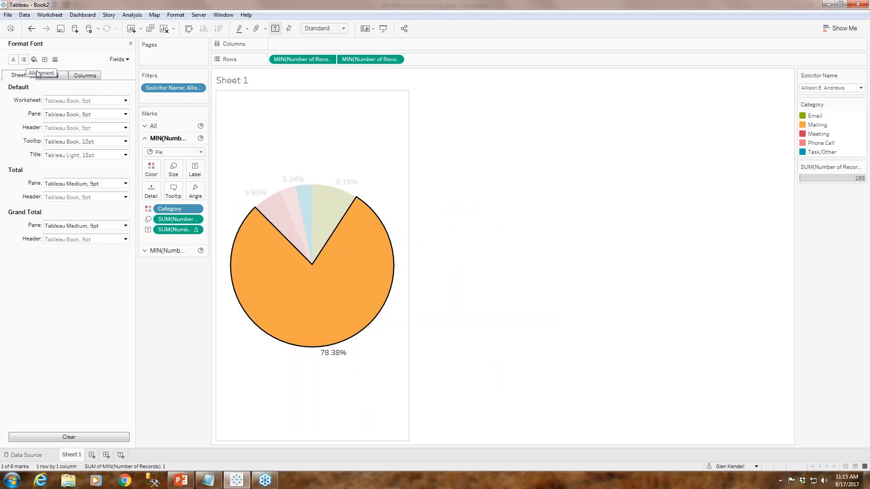
click(51, 76)
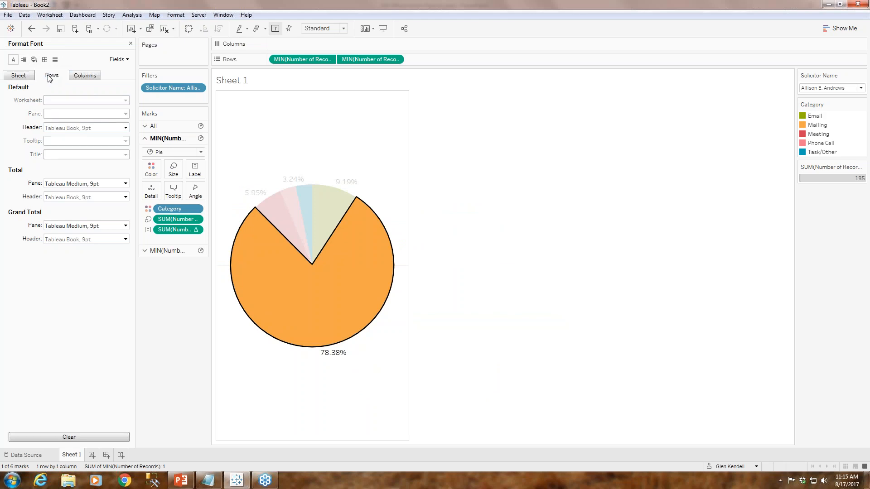
click(24, 61)
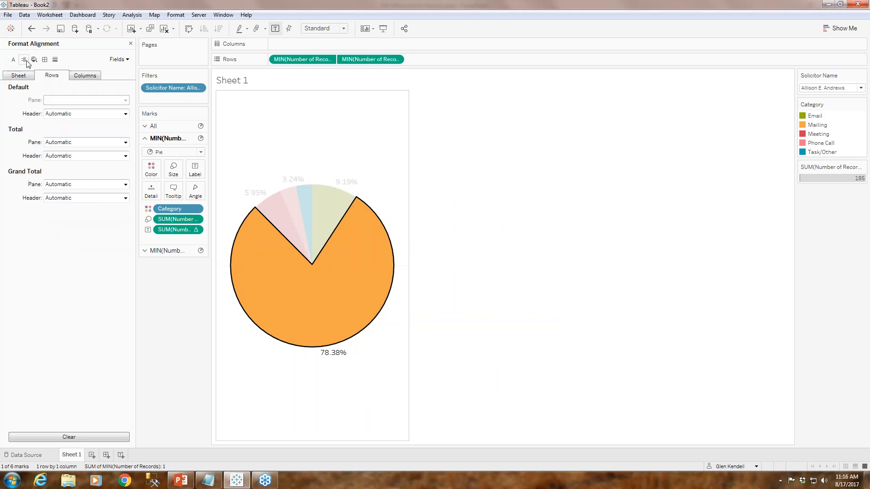
click(22, 76)
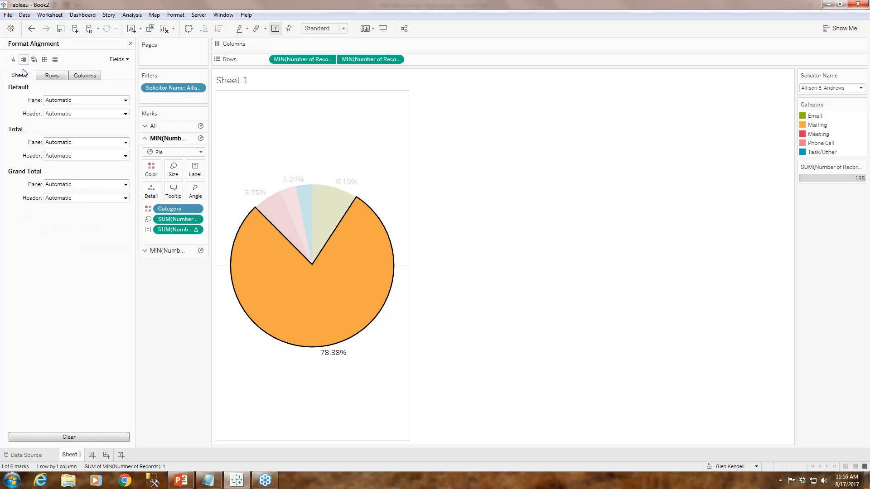
click(14, 59)
click(123, 60)
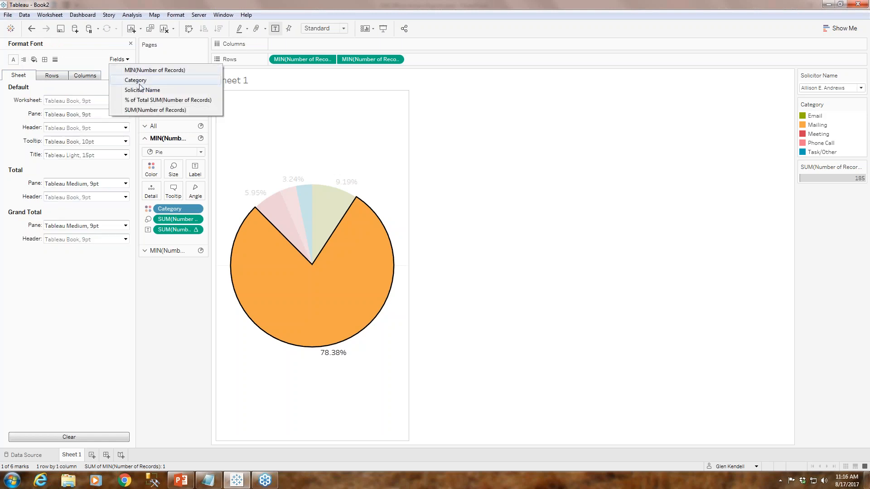
click(139, 111)
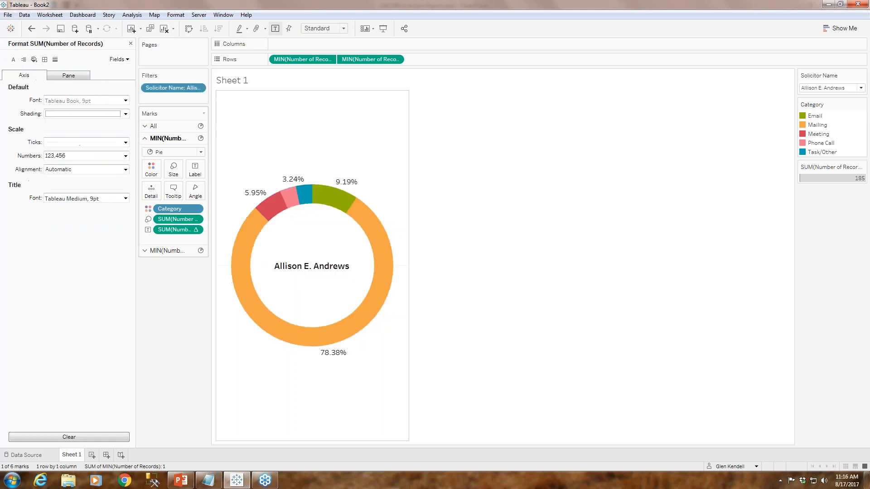
click(126, 156)
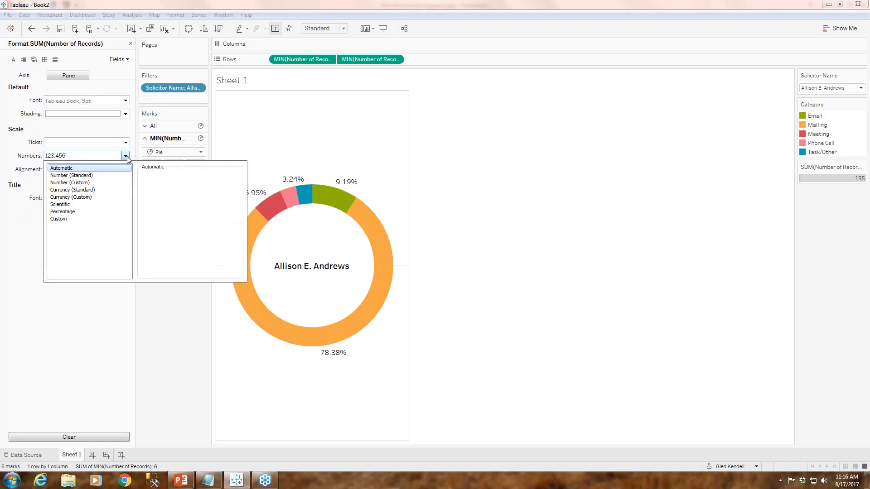
click(68, 211)
click(166, 187)
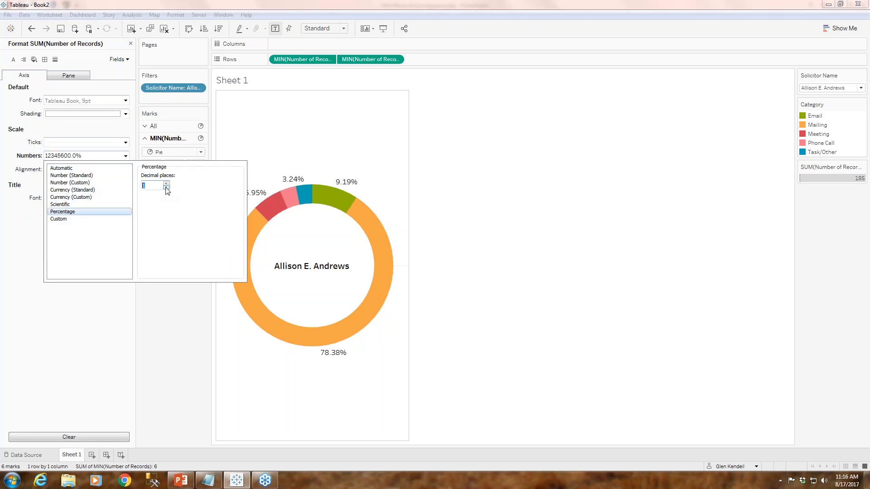
click(172, 310)
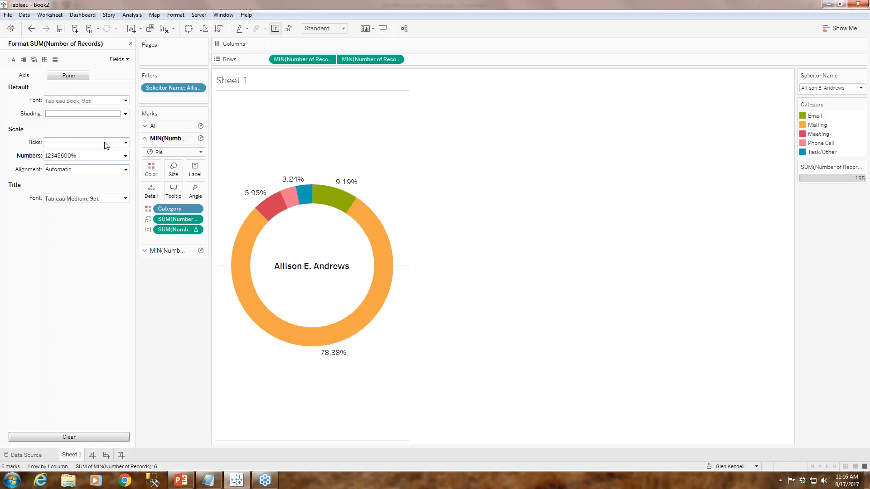
- Set the default pane number format of SUM(Number of Records) to Percentage with 0 decimal places
click(80, 75)
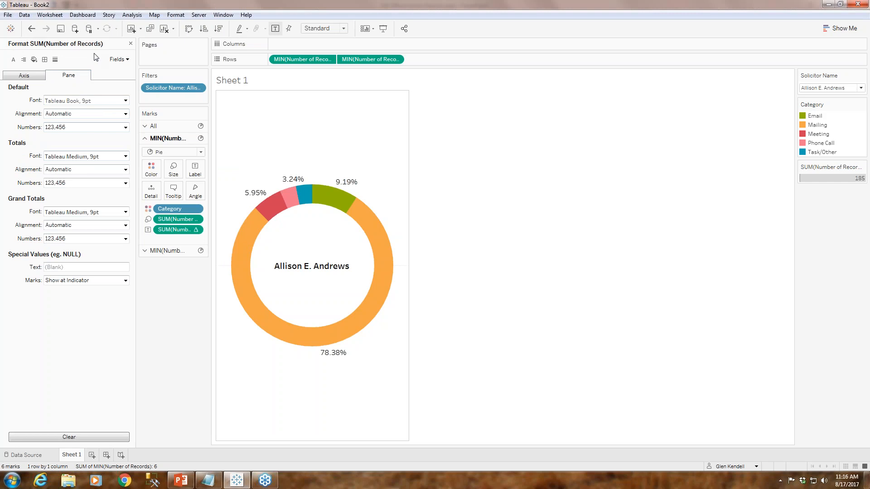
click(126, 127)
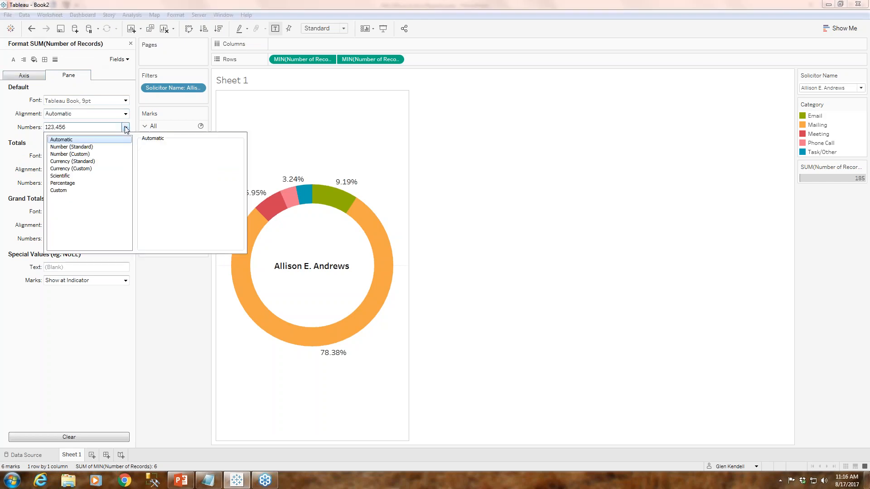
click(68, 183)
click(167, 159)
click(166, 159)
click(170, 292)
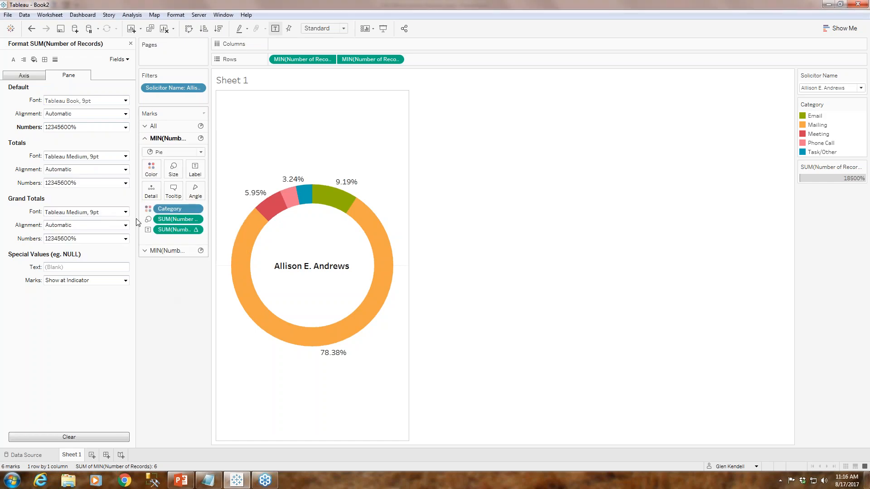
- Review the pane and axis number formats of SUM(Number of Records) and the solicitor name layer, and close the formatting options
click(125, 183)
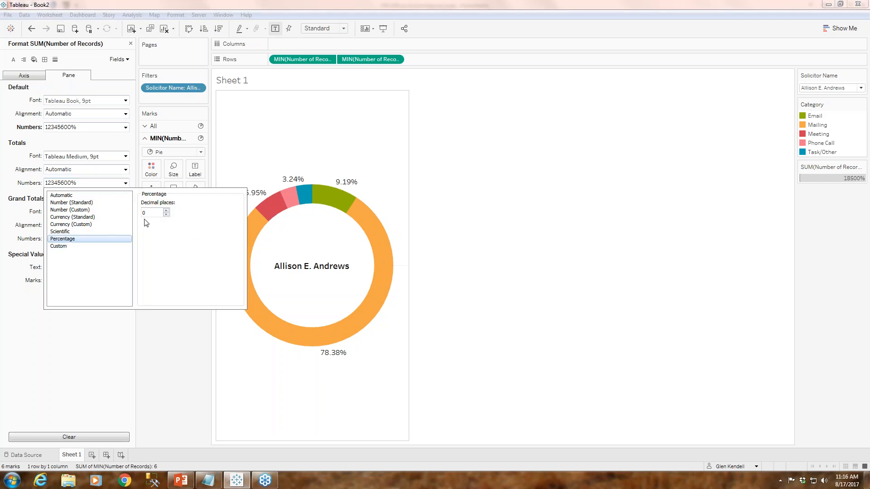
click(32, 77)
mouse_move(260, 202)
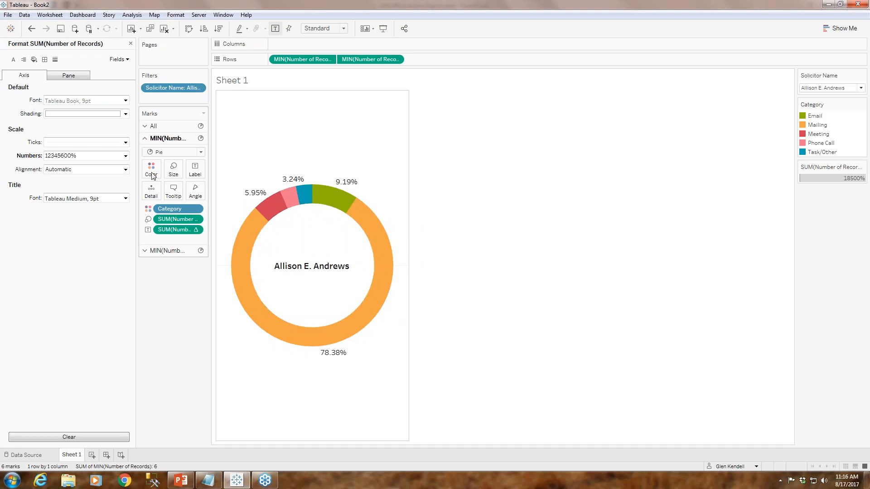
click(62, 75)
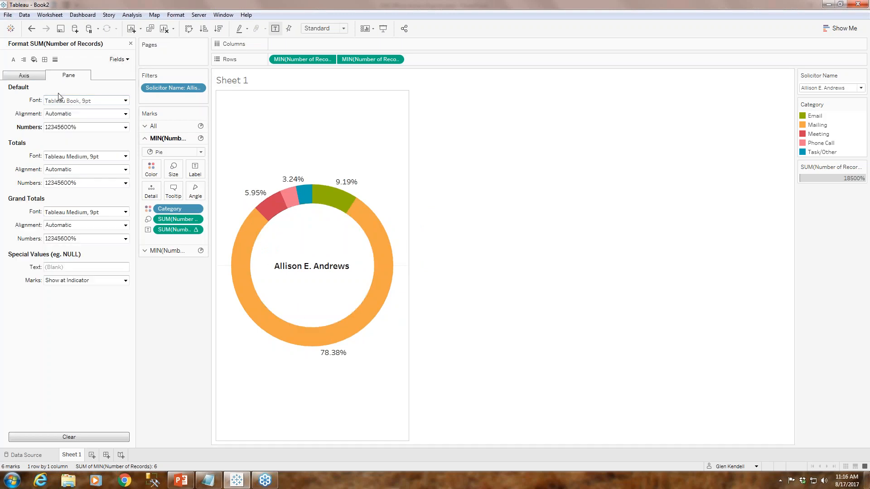
click(126, 128)
click(125, 130)
click(24, 77)
click(126, 156)
click(125, 155)
click(125, 198)
click(125, 198)
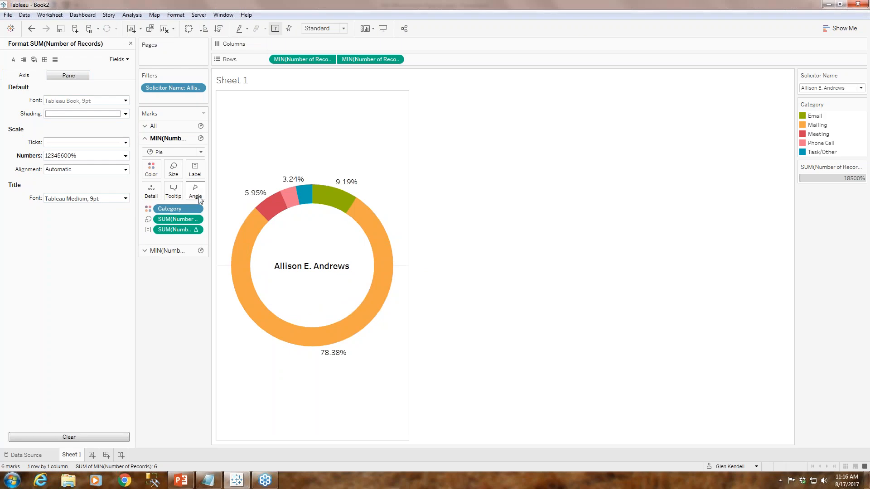
click(145, 251)
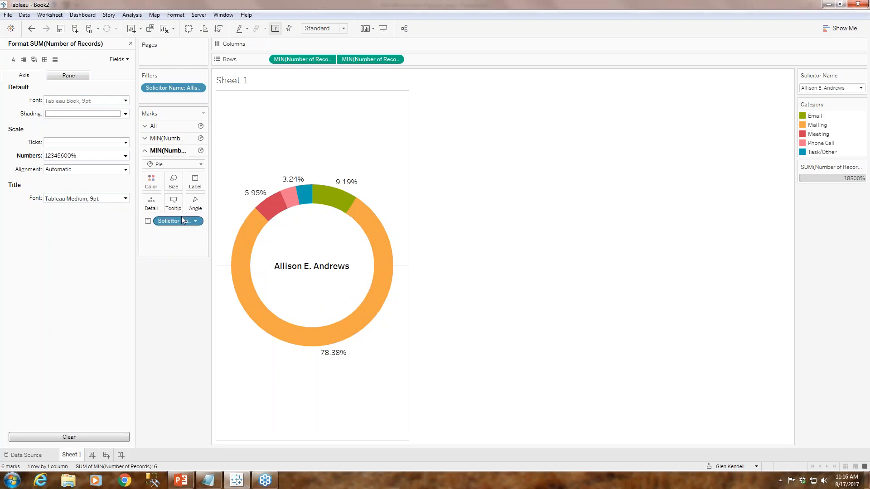
click(130, 44)
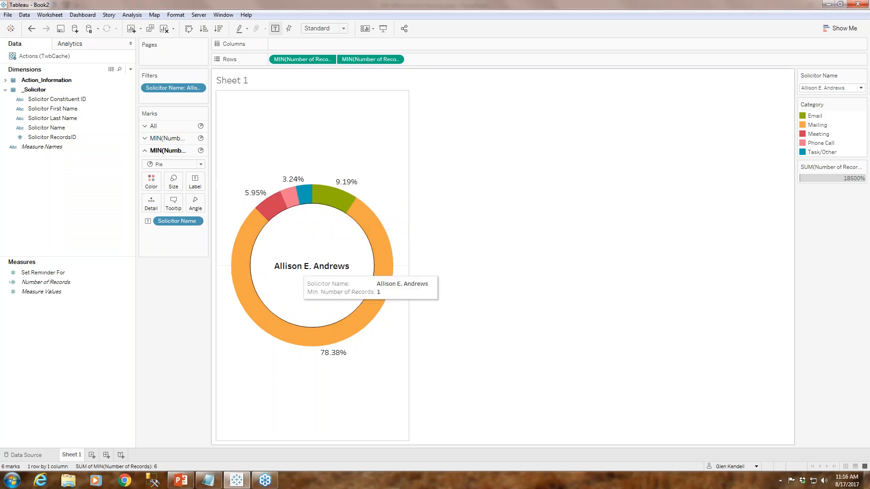
- Inspect the tooltip details of the category ring's segments, including Email and Mailing
mouse_move(250, 195)
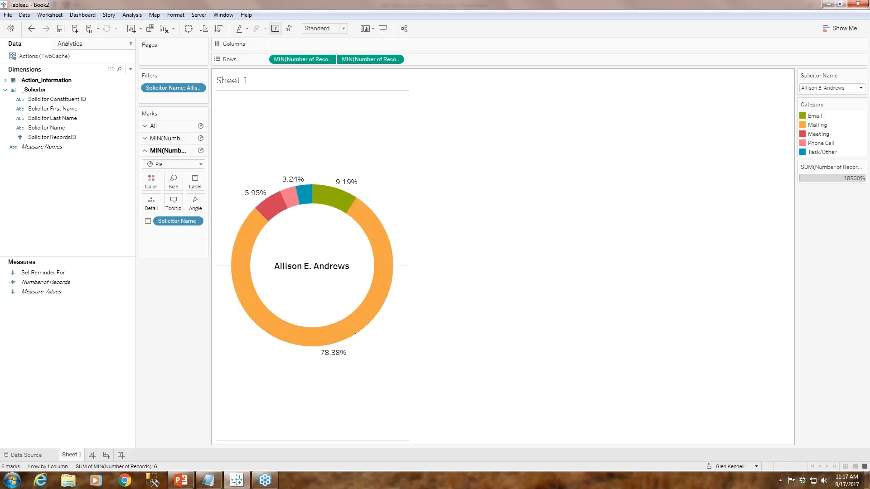
mouse_move(346, 187)
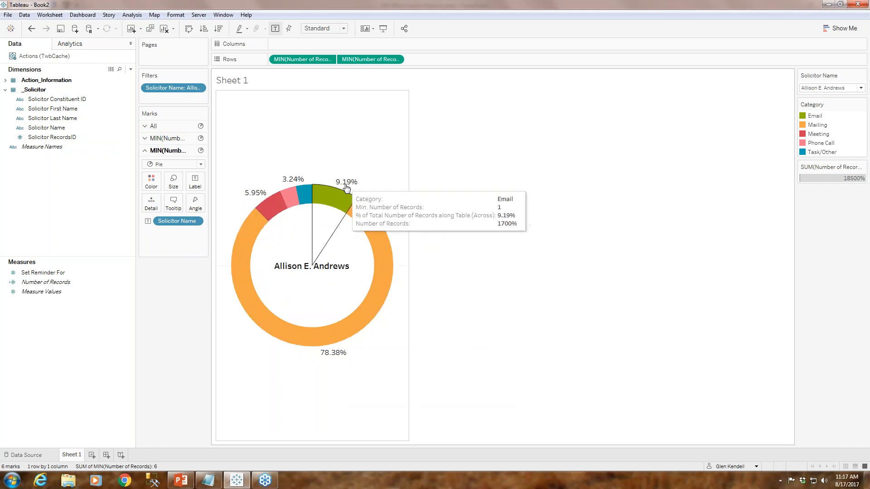
mouse_move(255, 280)
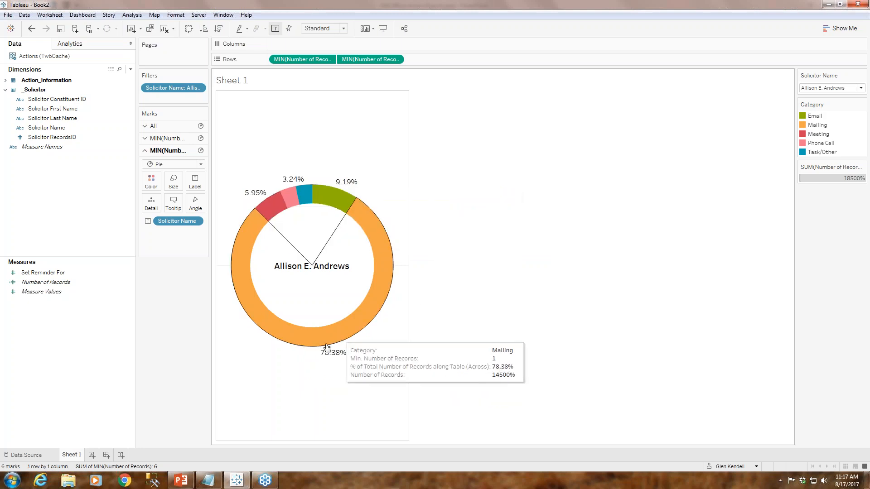
mouse_move(305, 186)
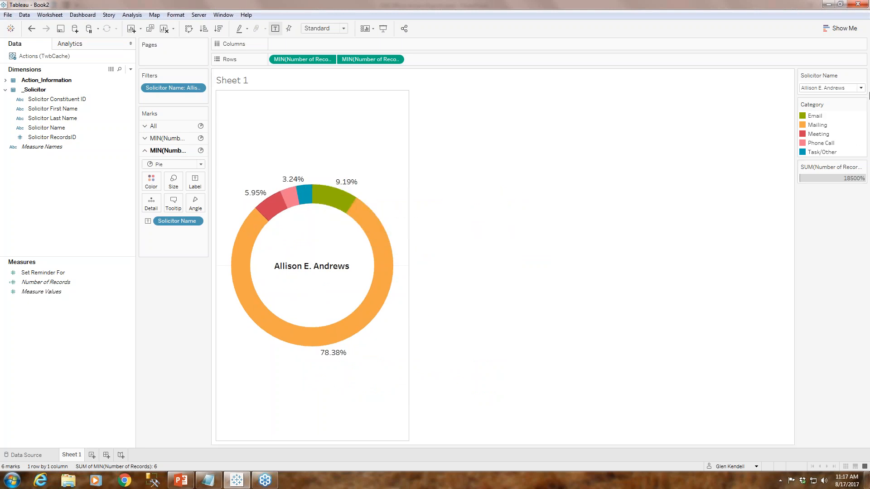
- Switch the Solicitor Name filter through the next three solicitors in the list, leaving the third one selected
click(859, 89)
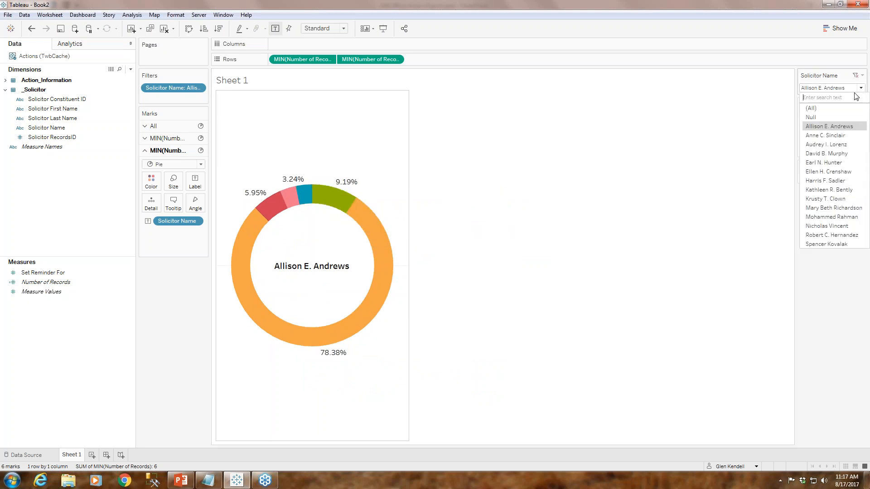
click(834, 135)
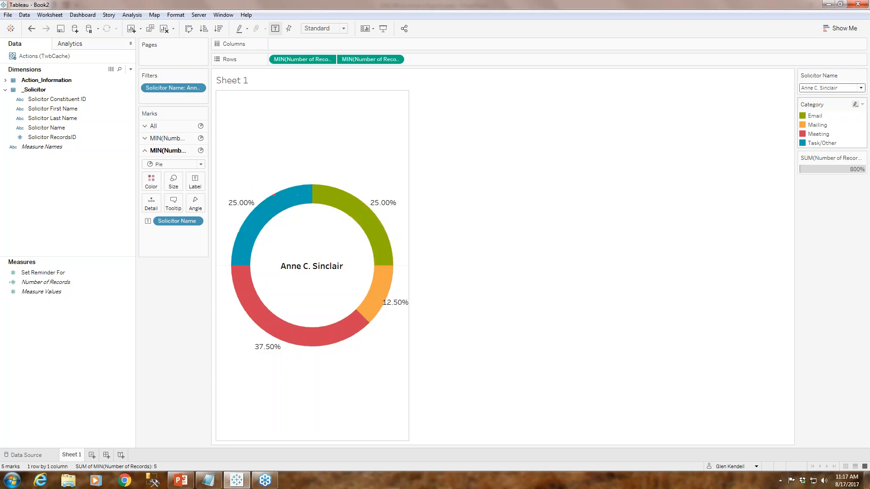
click(861, 87)
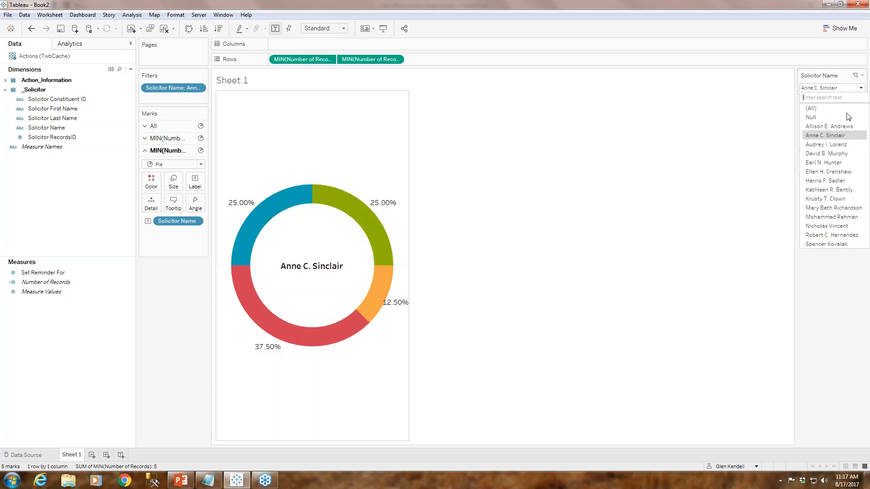
click(834, 144)
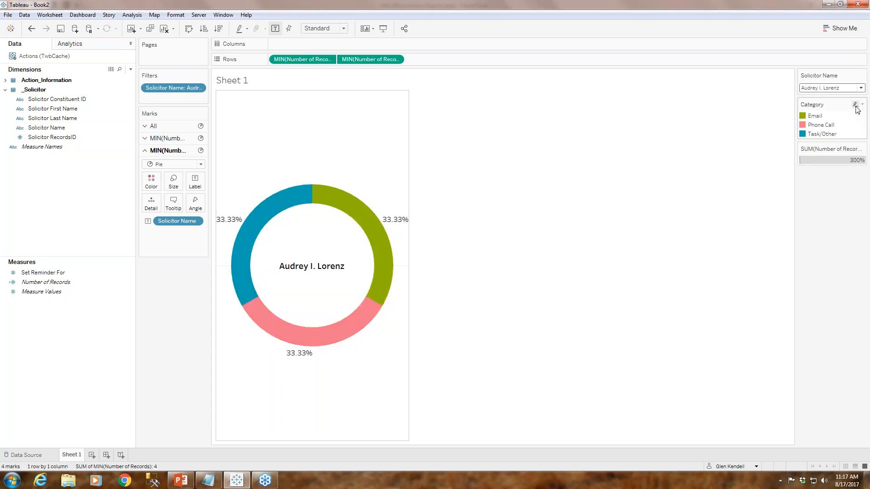
click(860, 88)
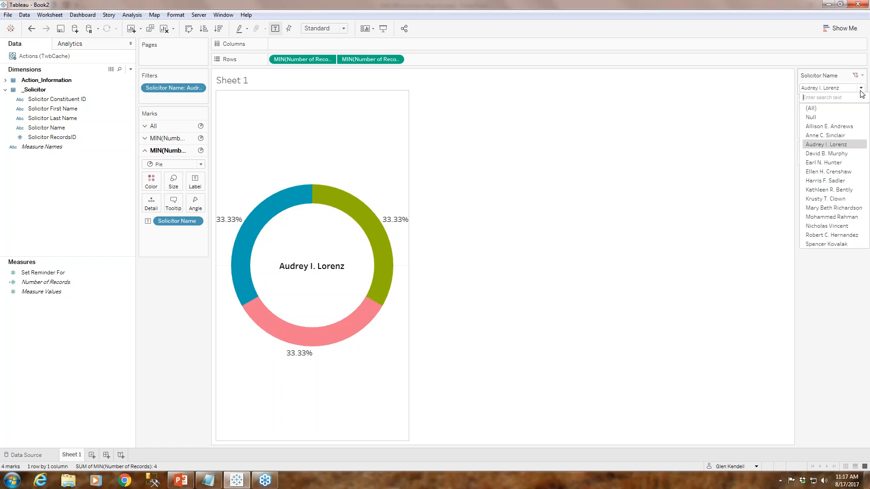
click(830, 154)
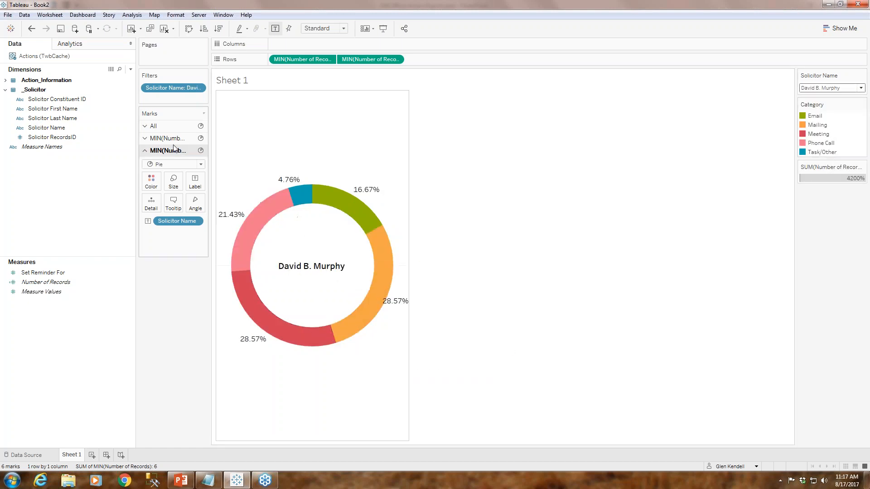
- Reset the category ring layer's tooltip to its default content
click(145, 138)
click(174, 192)
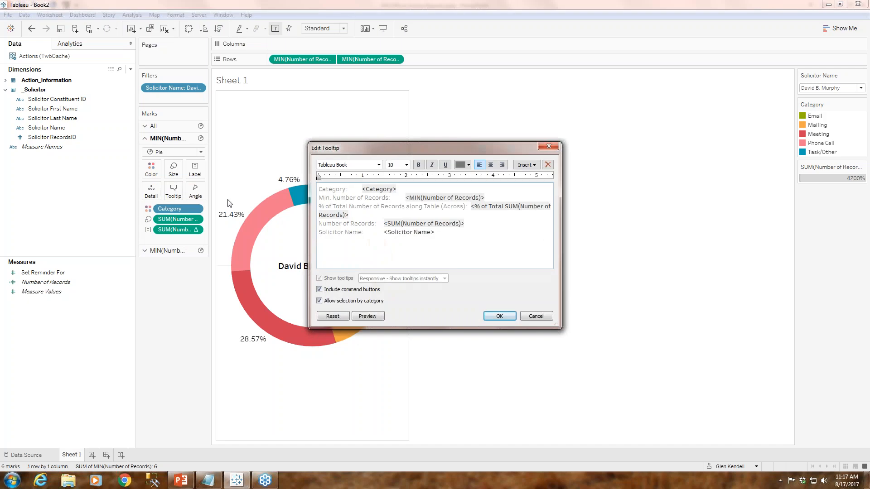
click(341, 316)
mouse_move(353, 214)
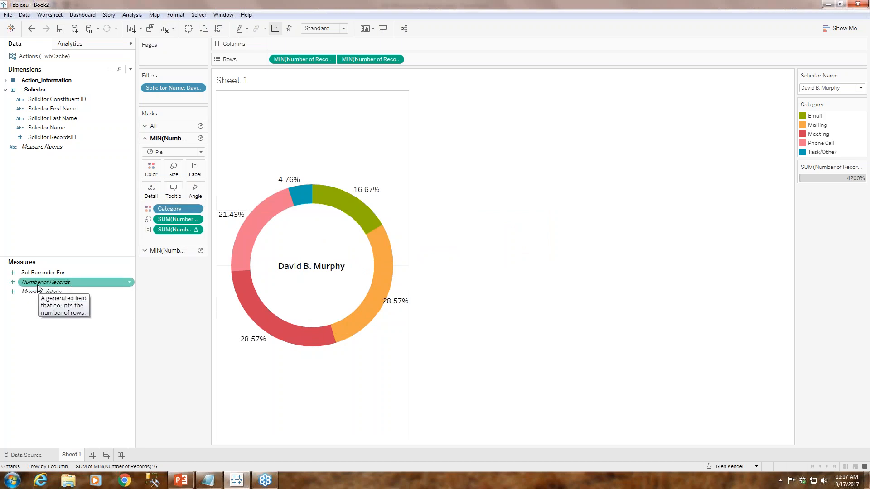
- Add Number of Records to the category ring layer's details and inspect the Task/Other segment's tooltip and the new field's options
drag(39, 286, 167, 245)
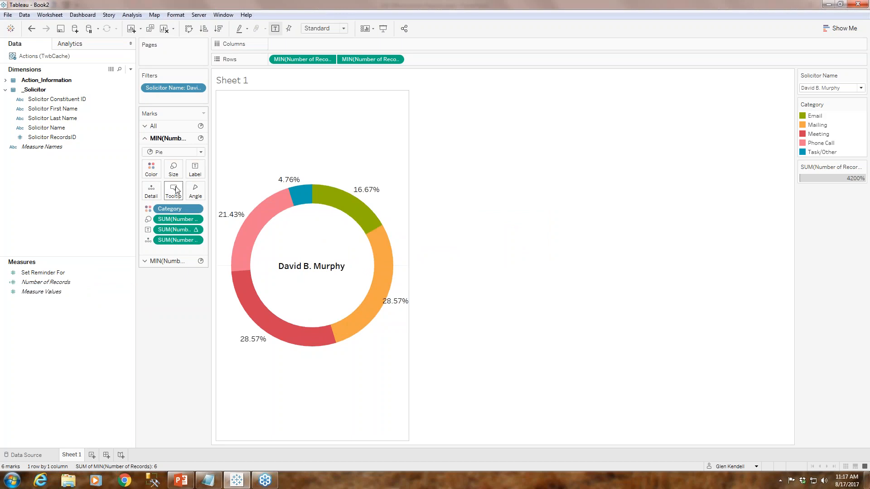
mouse_move(299, 194)
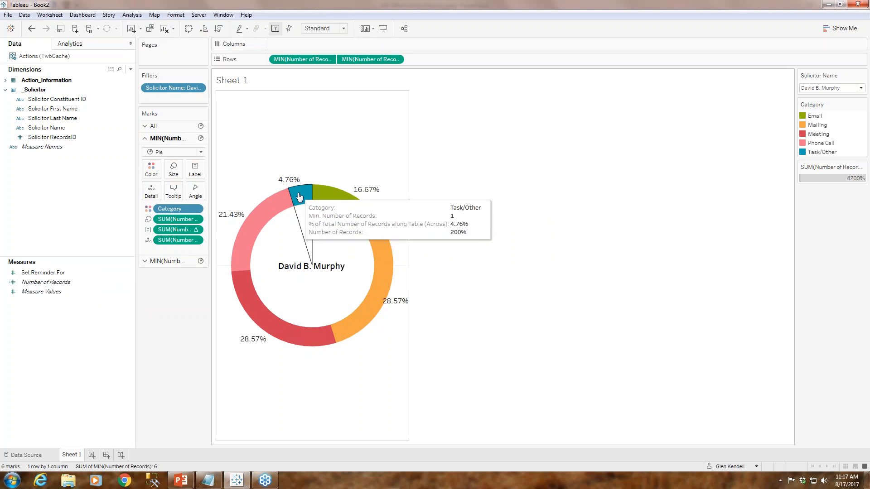
click(195, 241)
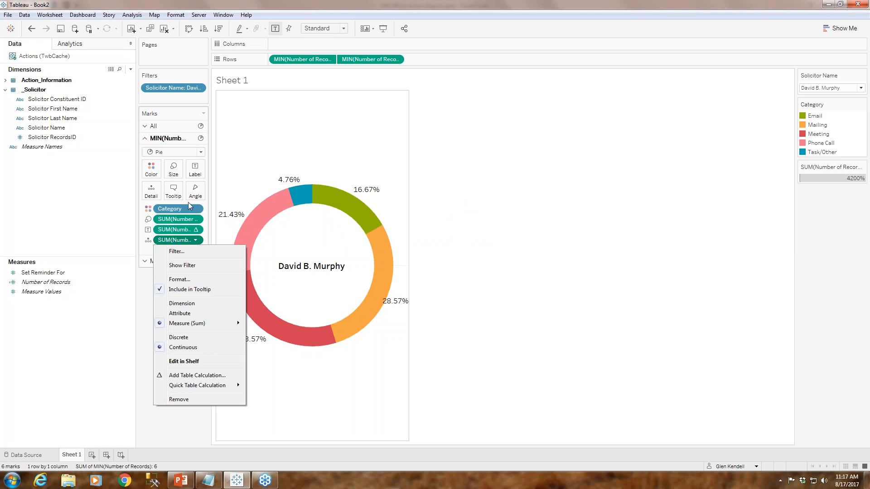
click(139, 317)
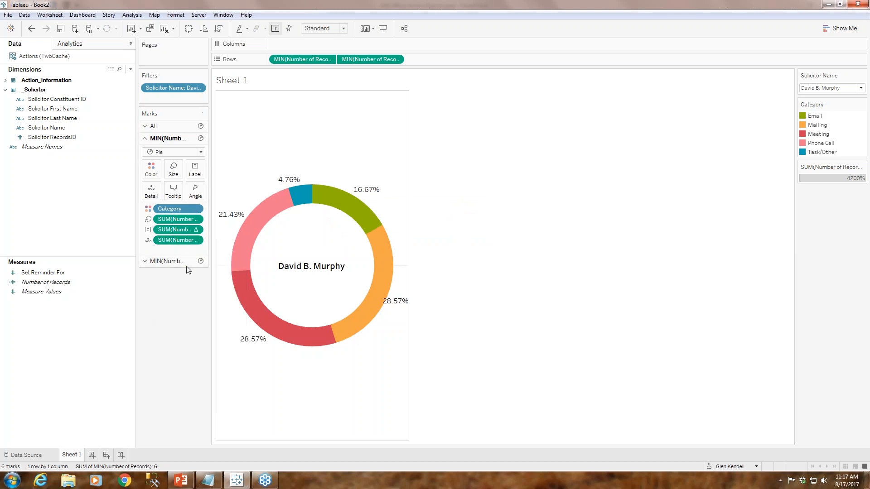
- Trim the ring layer's tooltip by removing the Category label and the minimum records, percent of total and solicitor name lines
click(173, 191)
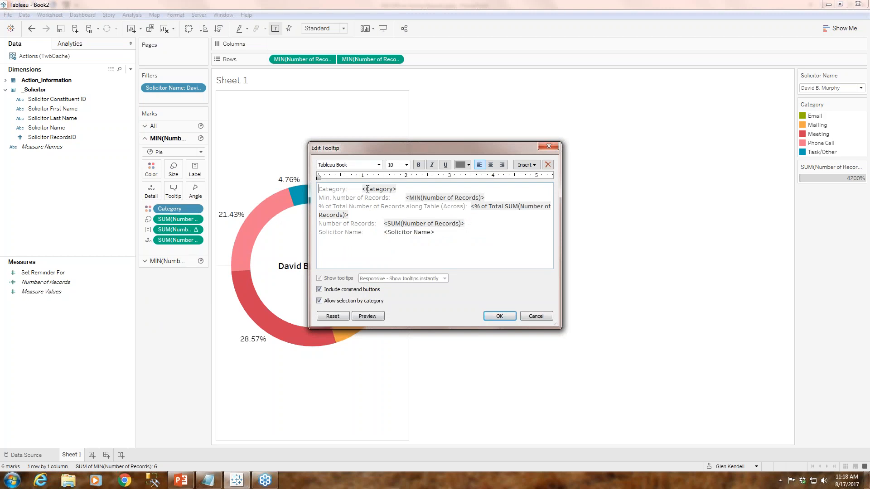
drag(362, 189, 292, 186)
key(BackSpace)
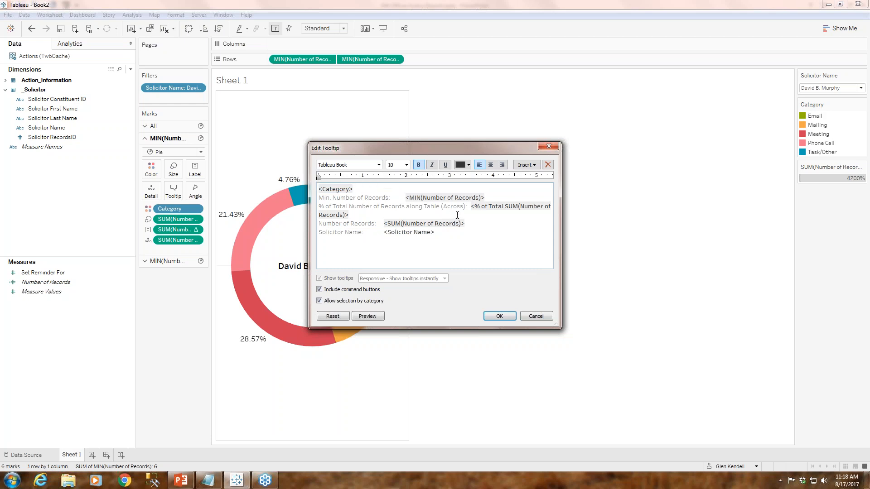
drag(357, 217, 315, 198)
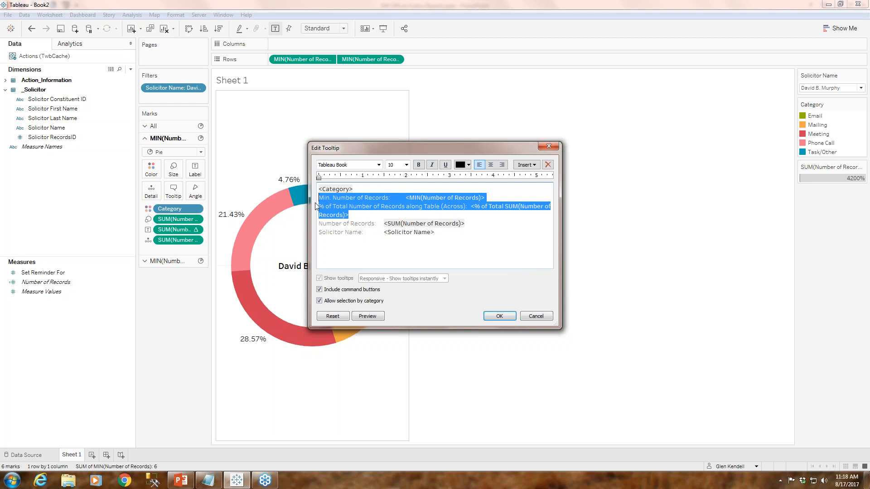
key(BackSpace)
key(Delete)
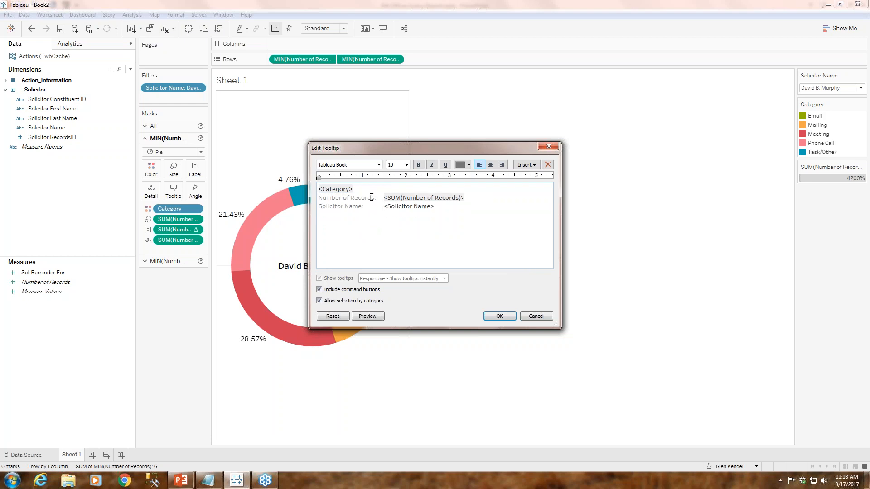
drag(434, 208, 319, 208)
key(BackSpace)
click(491, 317)
mouse_move(331, 205)
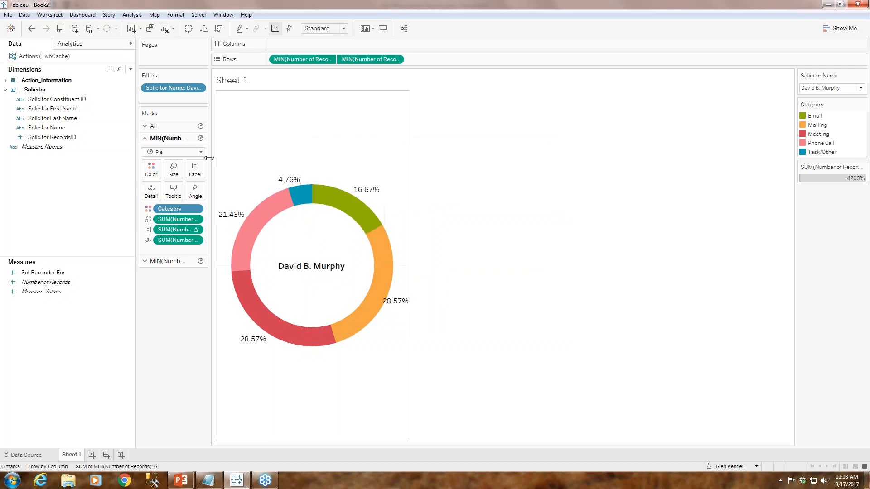
- Review the added Number of Records field's calculation options, and reset the ring layer's trimmed tooltip to its default content
click(195, 240)
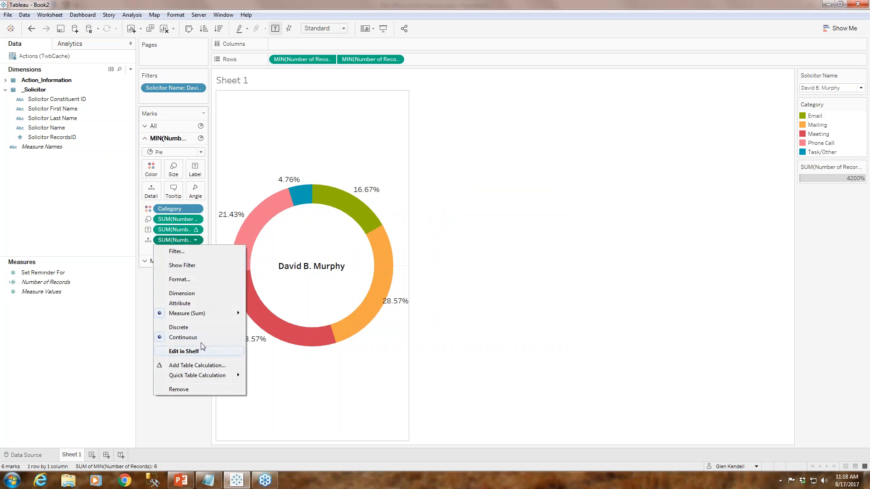
mouse_move(203, 378)
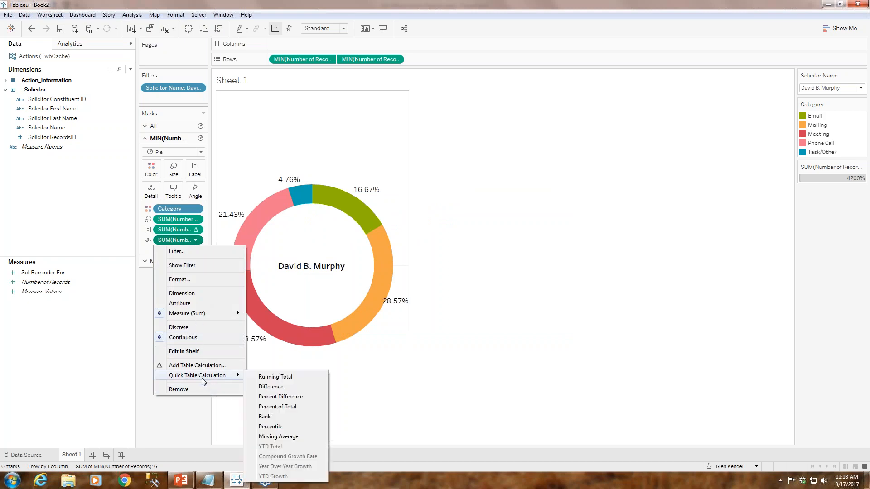
click(144, 321)
mouse_move(258, 217)
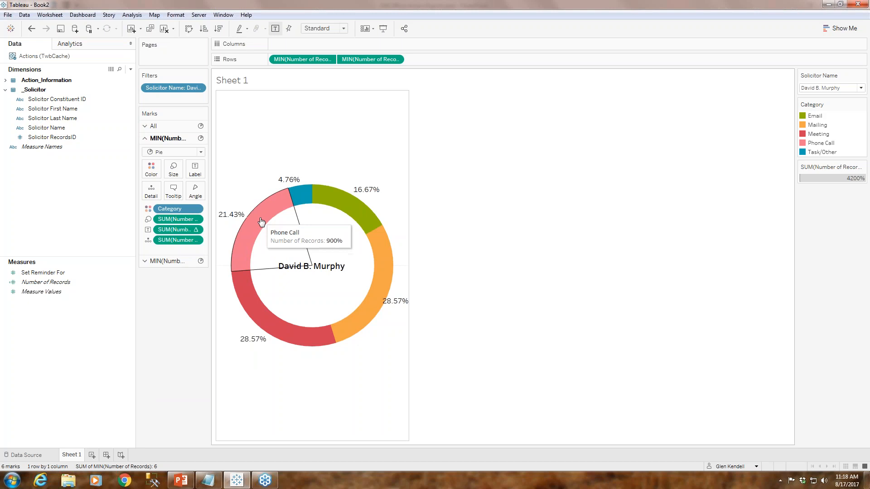
click(174, 196)
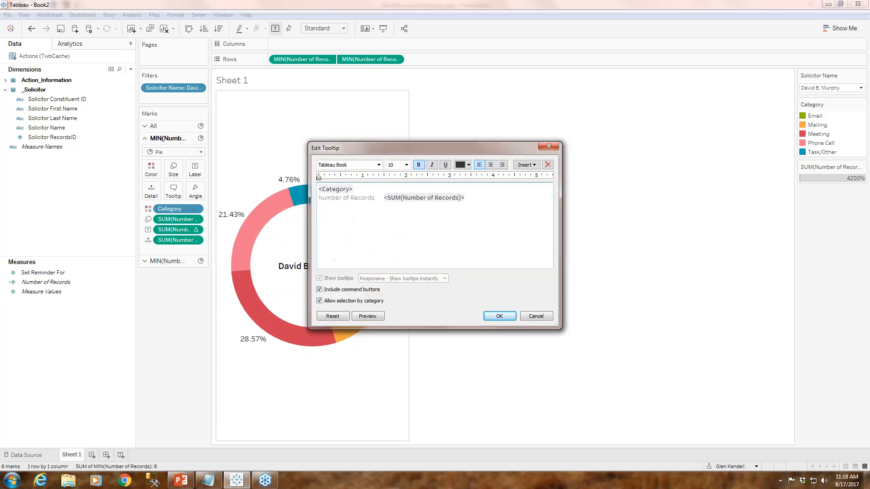
click(325, 318)
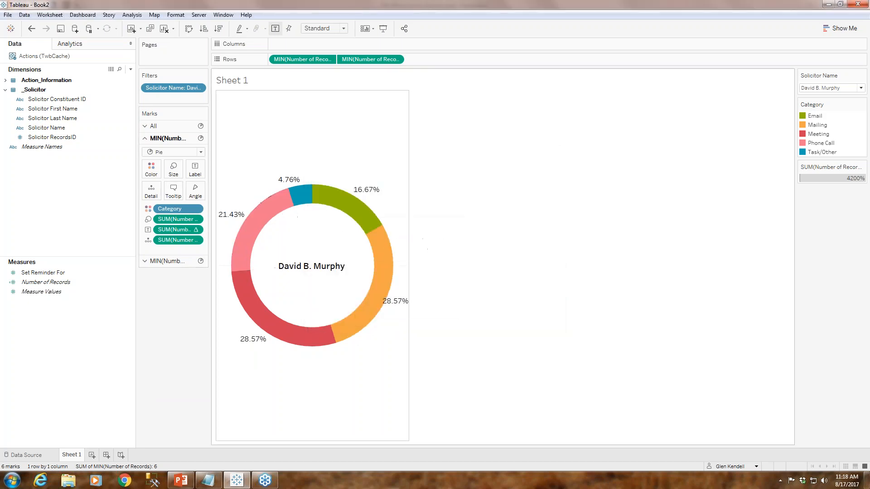
- Change the added SUM(Number of Records) field on the ring layer from Detail to Tooltip
click(195, 241)
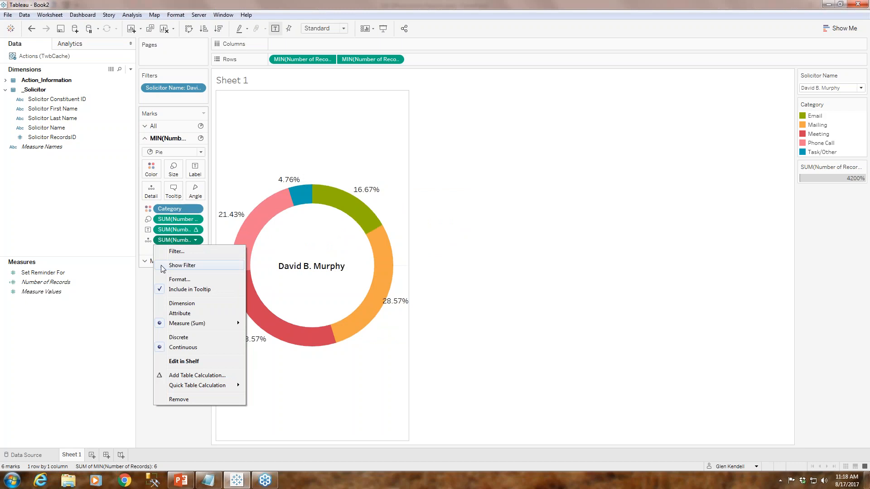
click(142, 292)
drag(171, 247, 174, 192)
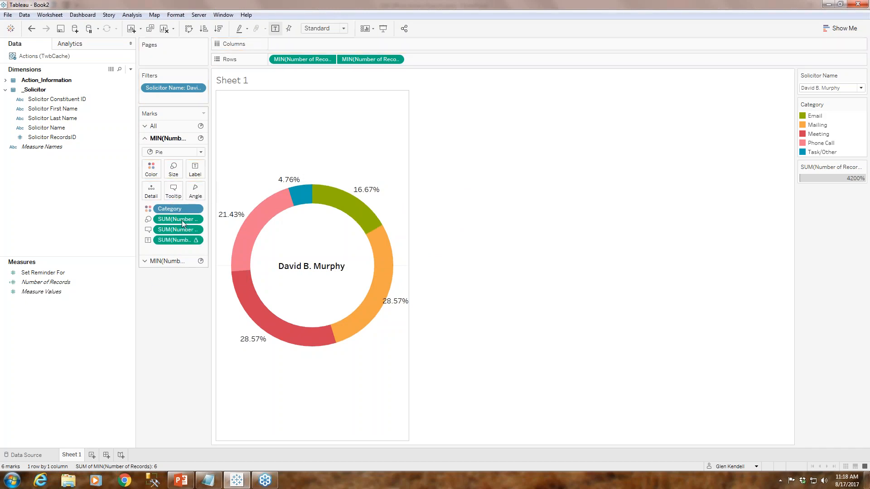
- Remove the minimum records, percent of total and solicitor name lines from the ring layer's tooltip, keeping Category and Number of Records
click(177, 196)
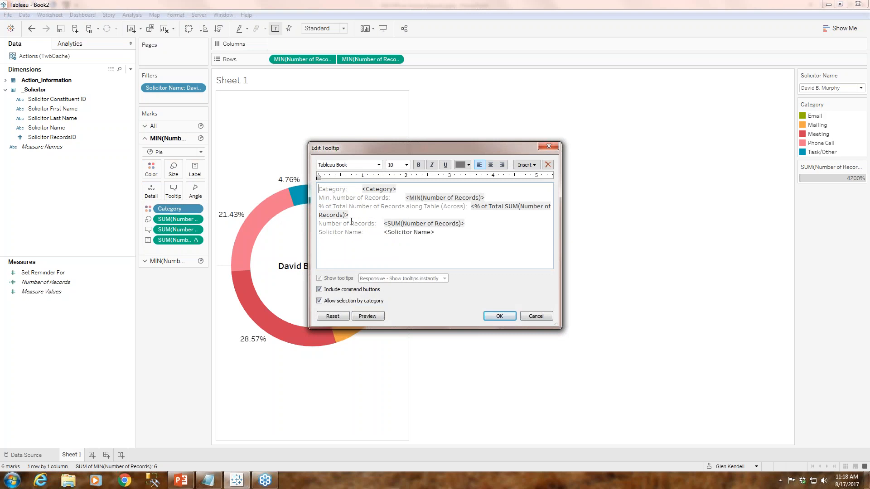
drag(354, 216, 315, 199)
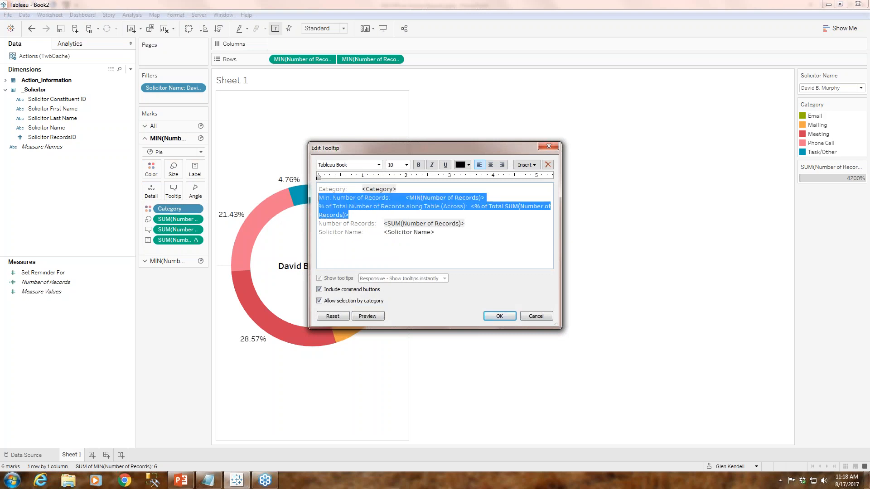
key(BackSpace)
key(shift+Home)
key(BackSpace)
click(493, 316)
mouse_move(278, 211)
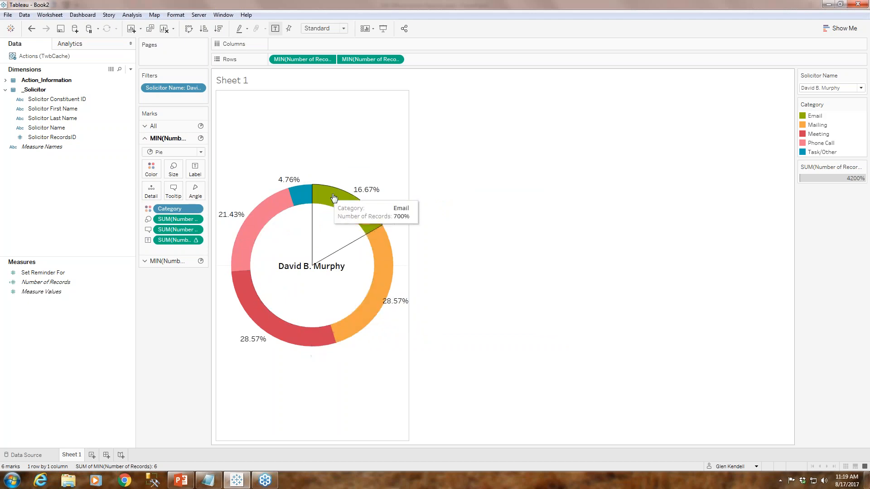
- Rename the worksheet Sheet 1 as "Action Donut By Gift Officer"
right_click(75, 459)
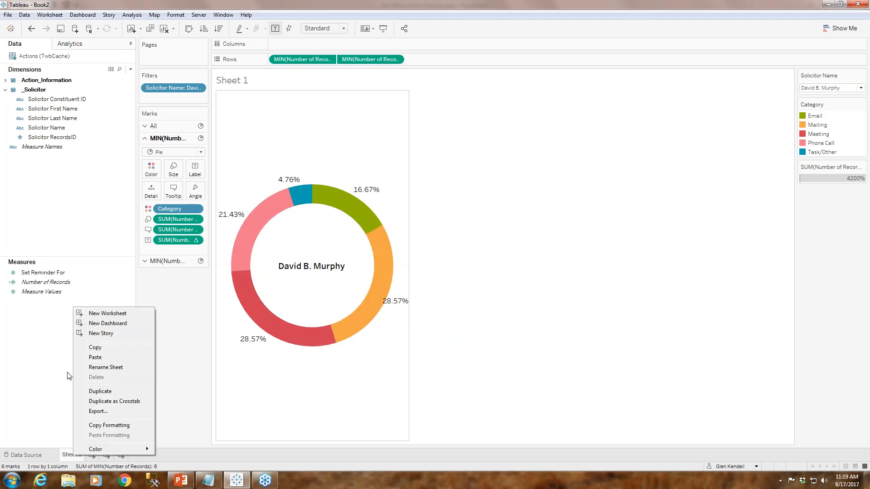
click(110, 366)
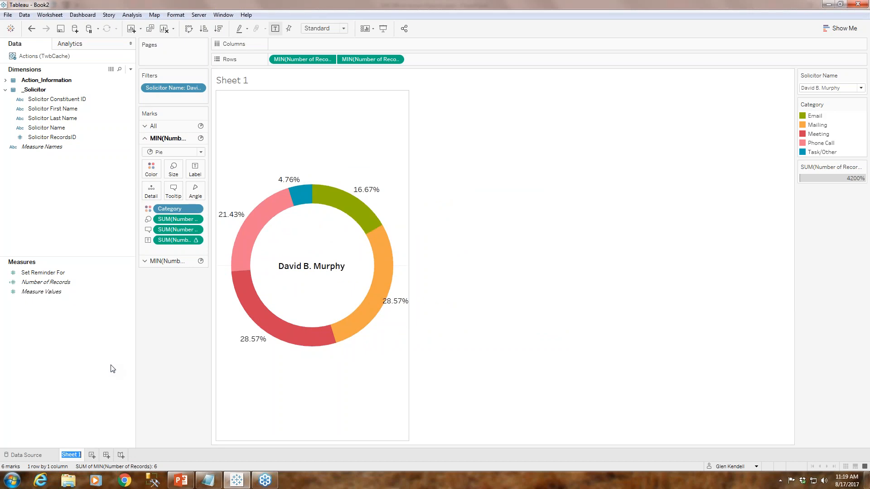
text(Action Dontu)
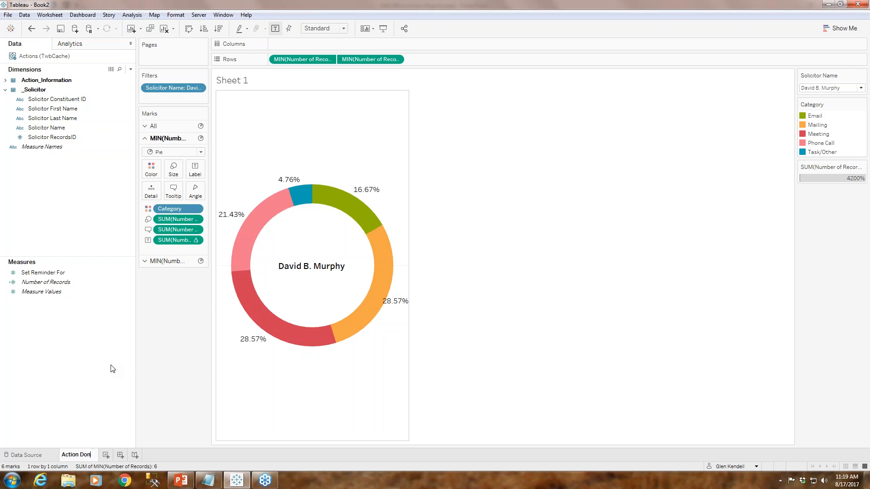
key(BackSpace)
key(BackSpace)
text(ut By Gift Officer)
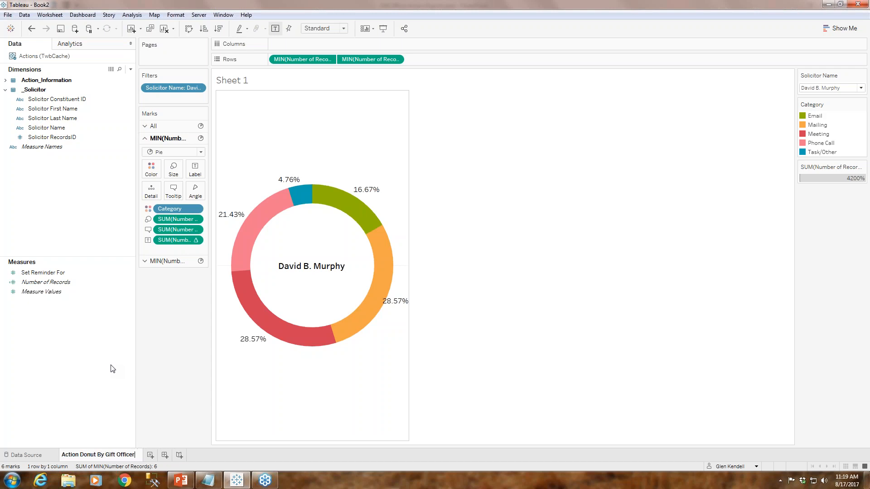
key(Return)
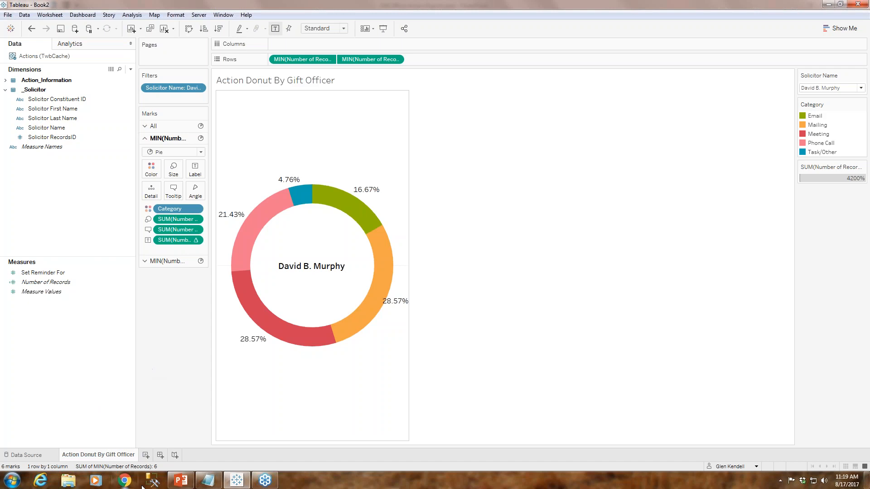
- Create a new worksheet and place the Number of Records measure on Columns twice, side by side
click(146, 455)
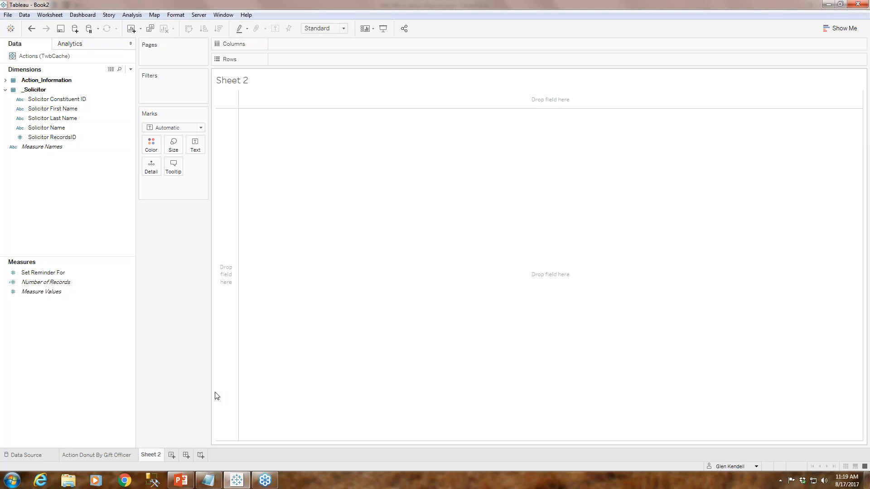
click(57, 284)
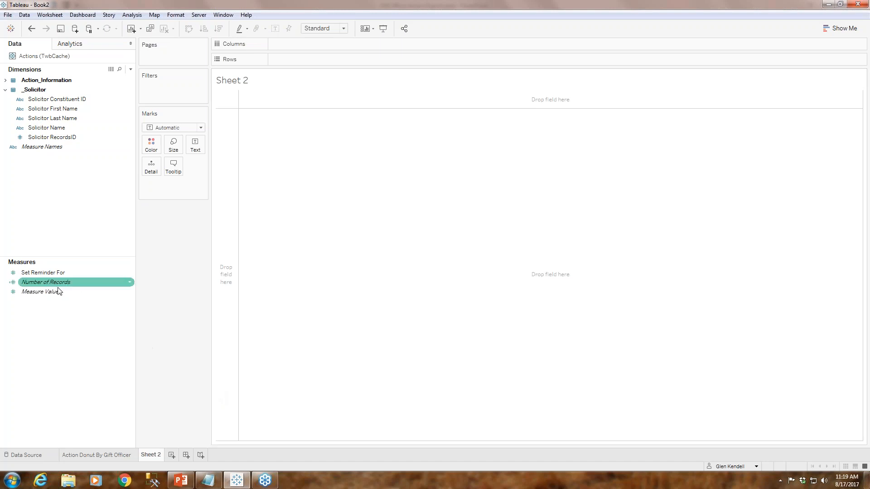
drag(62, 279, 334, 43)
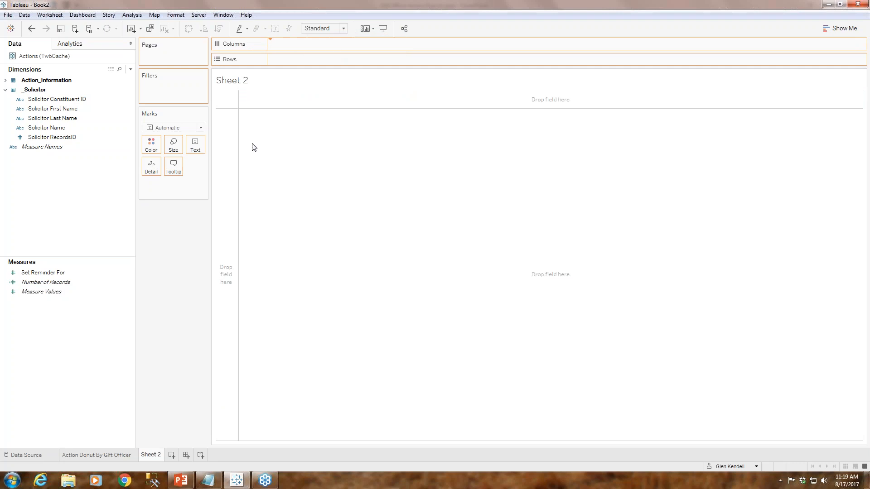
mouse_move(45, 282)
mouse_down()
mouse_move(208, 209)
mouse_move(395, 46)
mouse_up()
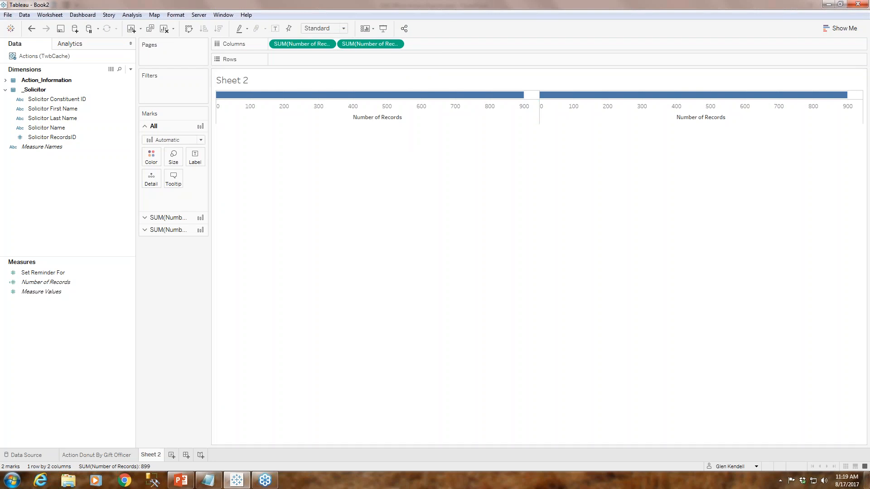
- Break the records down by Category on Rows and combine the two Number of Records measures as a dual axis
click(396, 44)
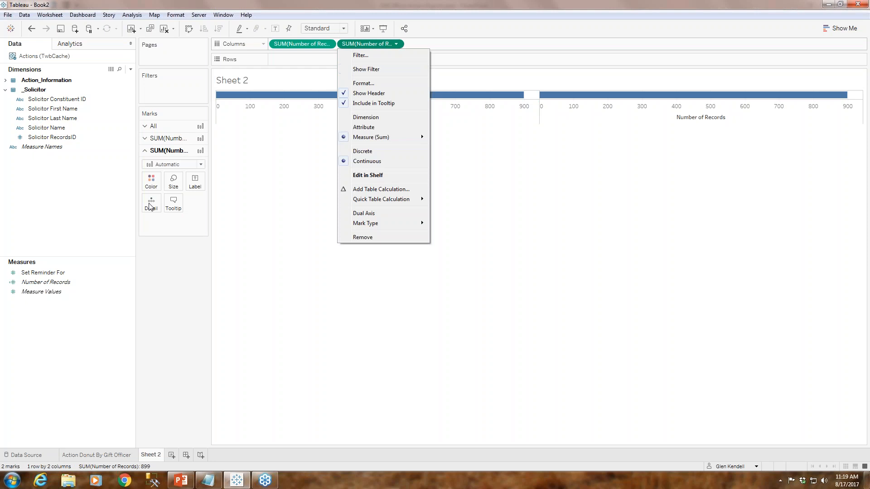
click(109, 274)
click(6, 81)
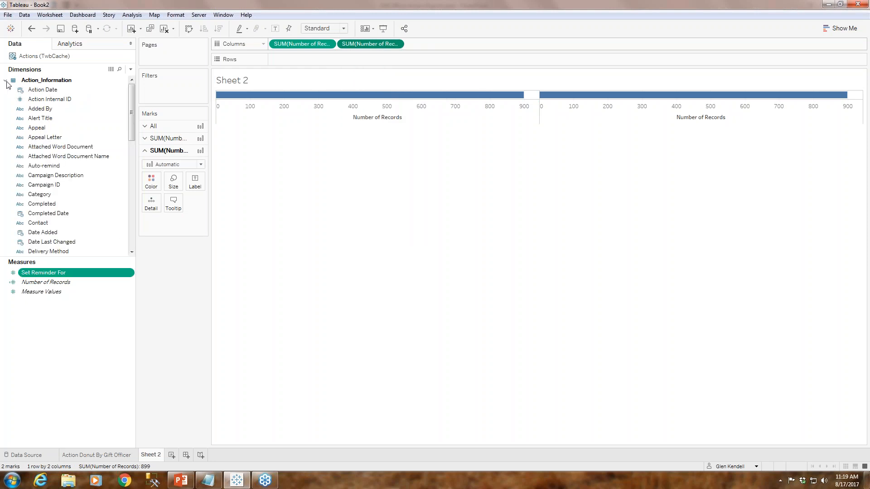
drag(45, 194, 297, 64)
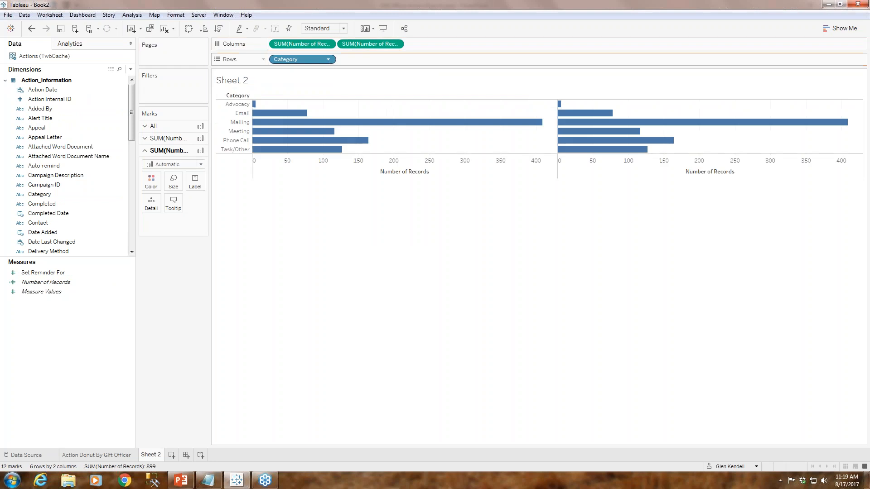
click(396, 45)
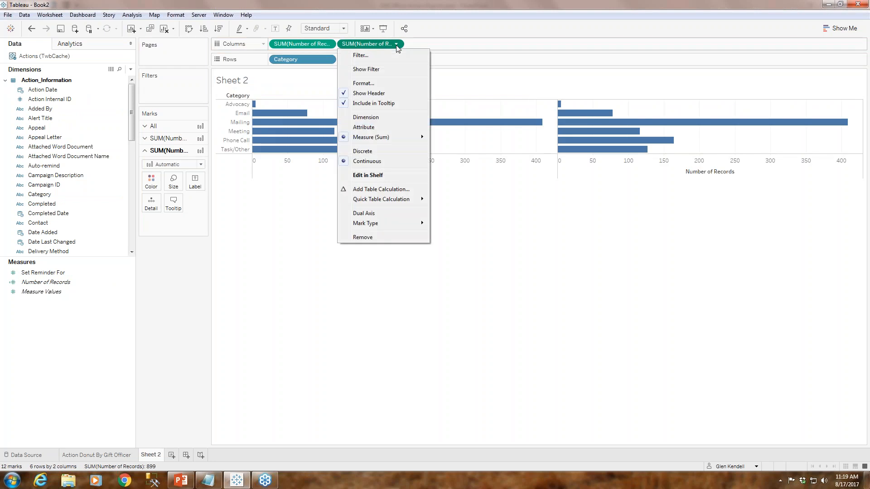
click(376, 213)
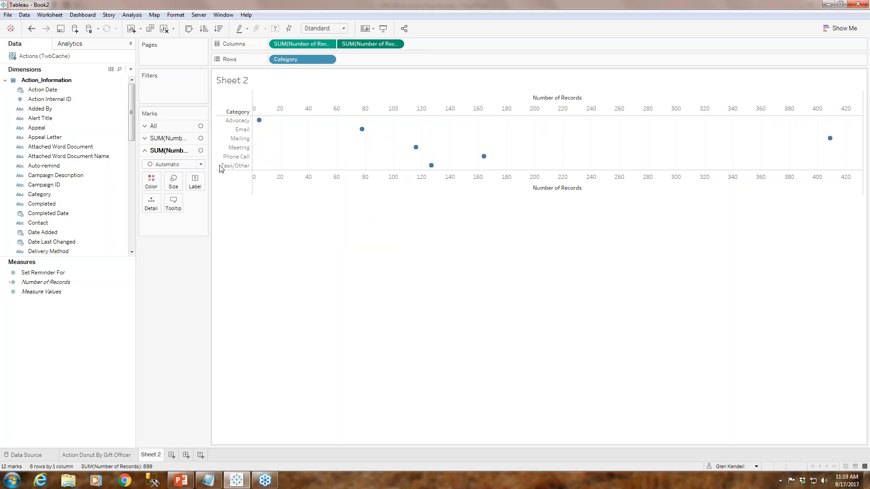
- Set the first Number of Records layer's mark type to Bar and the second layer's to Circle
click(144, 139)
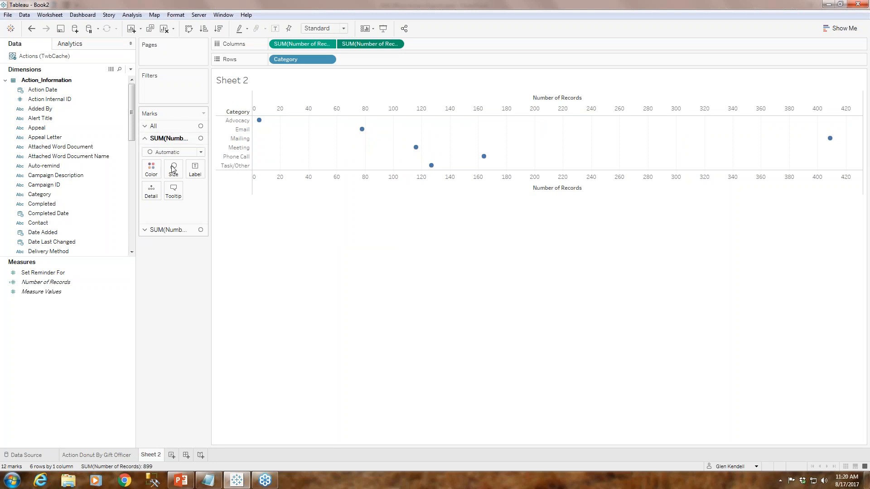
click(201, 153)
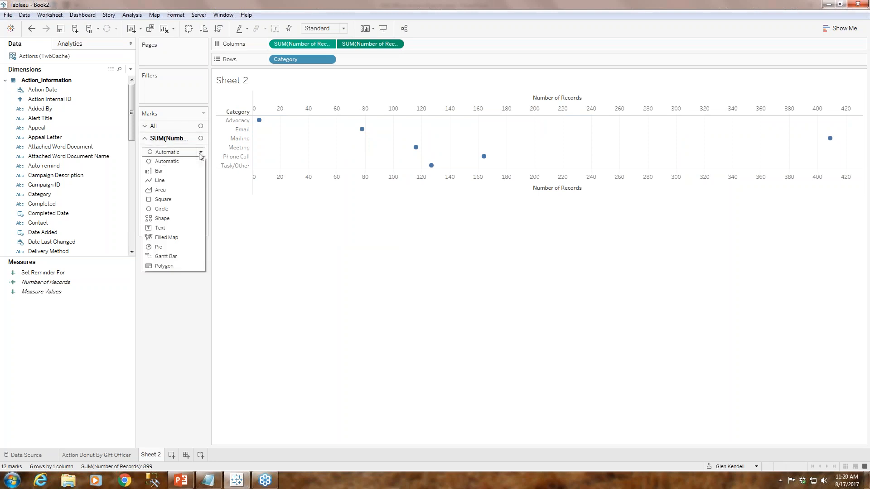
click(177, 172)
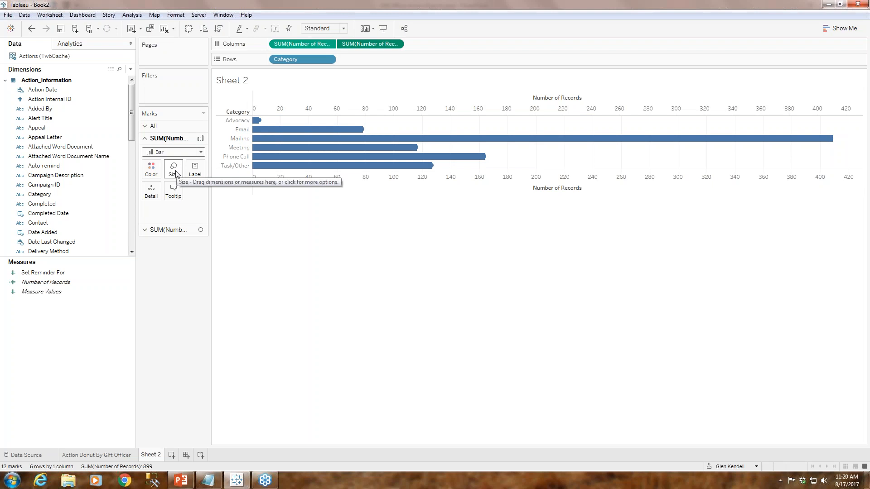
click(145, 230)
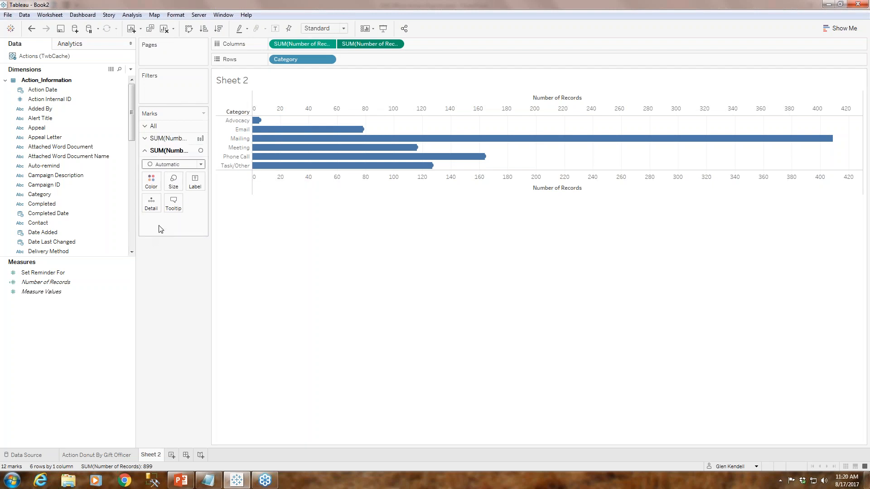
click(200, 165)
click(167, 220)
- Reduce the size of the bar layer's marks so the bars become thin lines
click(145, 139)
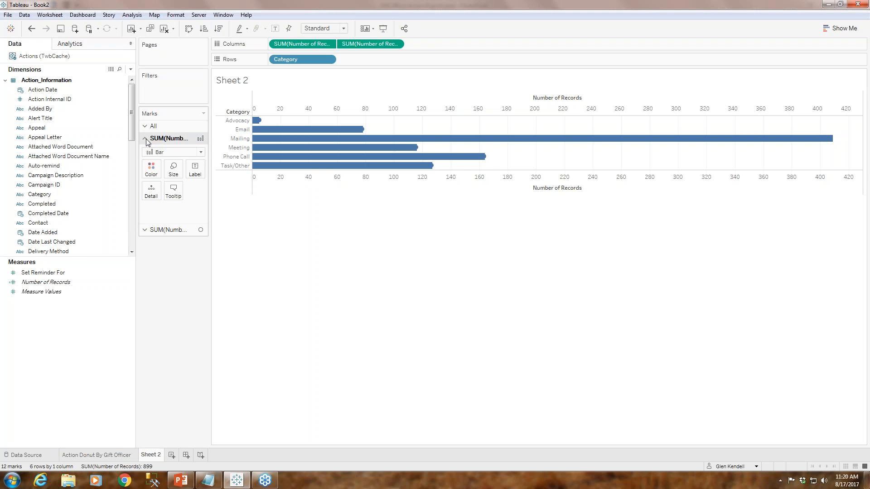
click(173, 169)
click(211, 191)
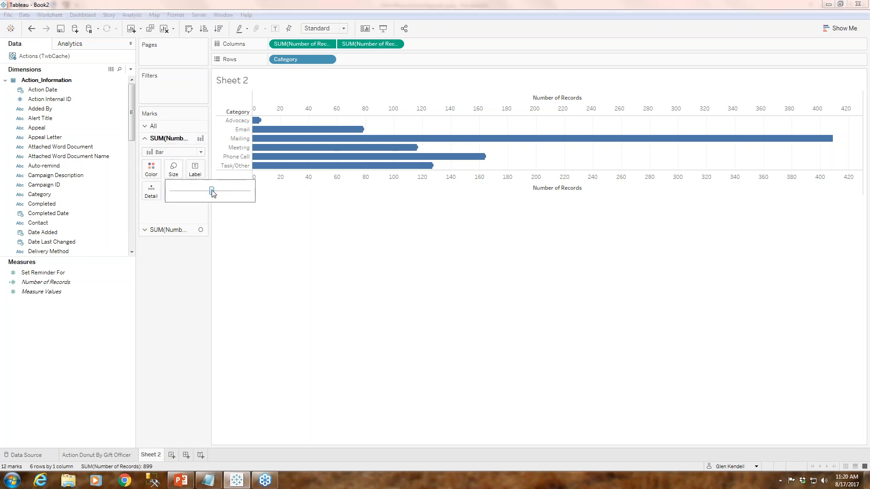
drag(212, 193, 176, 194)
click(192, 254)
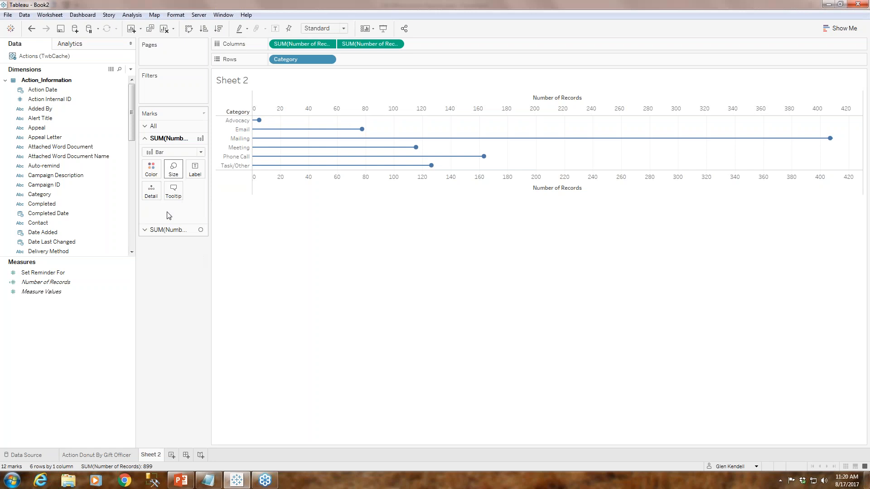
- Enlarge the circle layer's marks at the ends of the thin bars
click(145, 230)
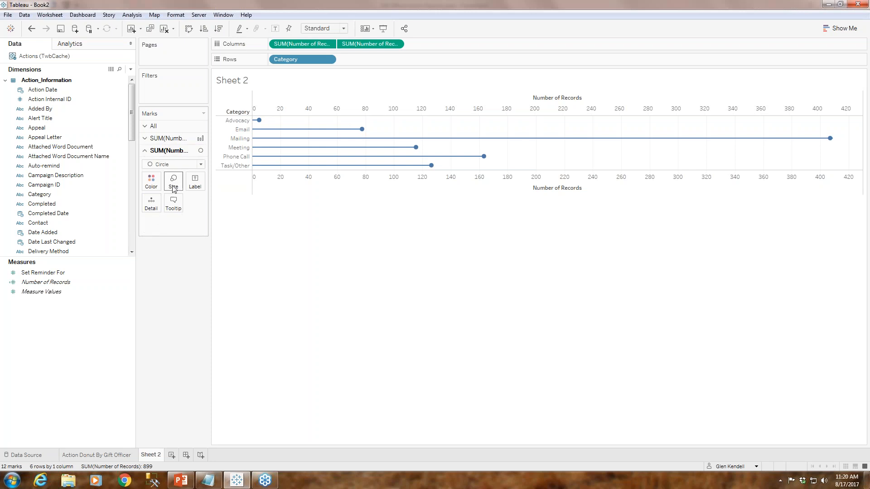
click(173, 185)
drag(190, 203, 206, 206)
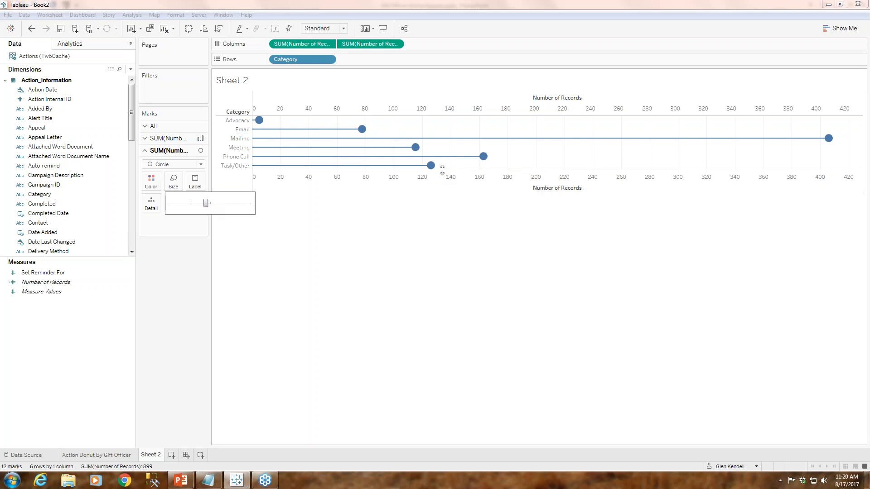
click(443, 174)
- Try to make the category rows taller by stretching the plot's lower edge at the axis, undoing each resize
drag(441, 219, 440, 221)
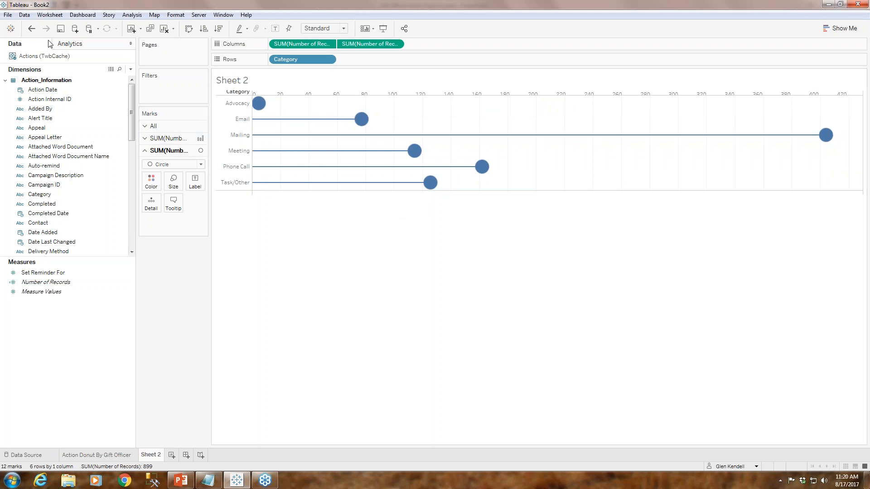
click(31, 28)
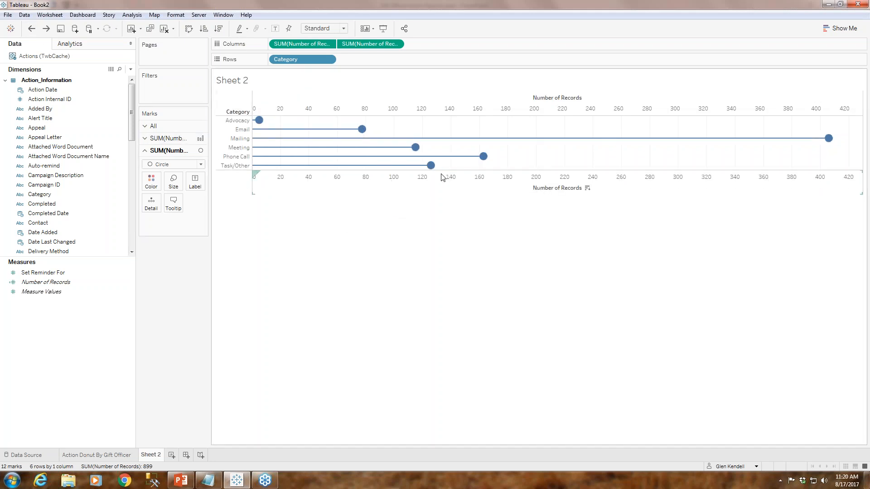
drag(443, 170, 443, 181)
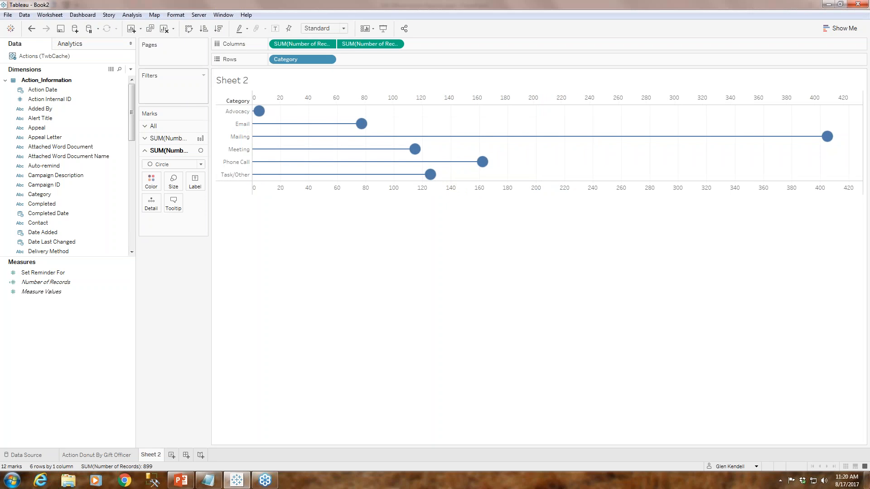
click(31, 29)
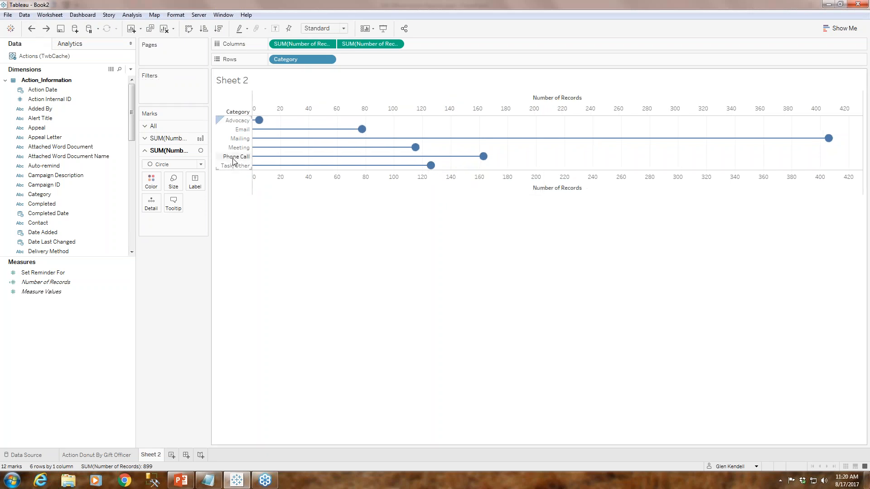
- Increase the height of the category rows from the row headers to spread the lollipops apart
drag(234, 162, 235, 170)
mouse_move(461, 225)
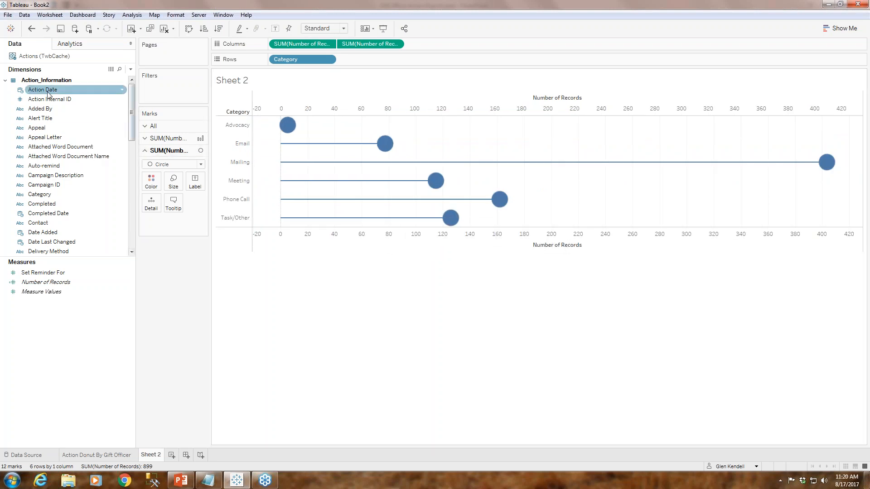
- Add Solicitor Name from the _Solicitor table as a worksheet filter with all values selected
click(5, 80)
click(5, 89)
drag(46, 127, 181, 89)
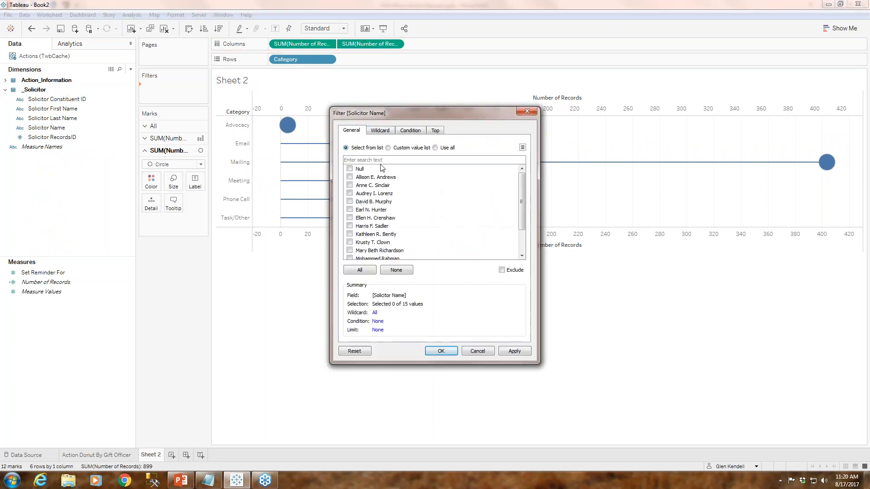
click(359, 270)
click(440, 351)
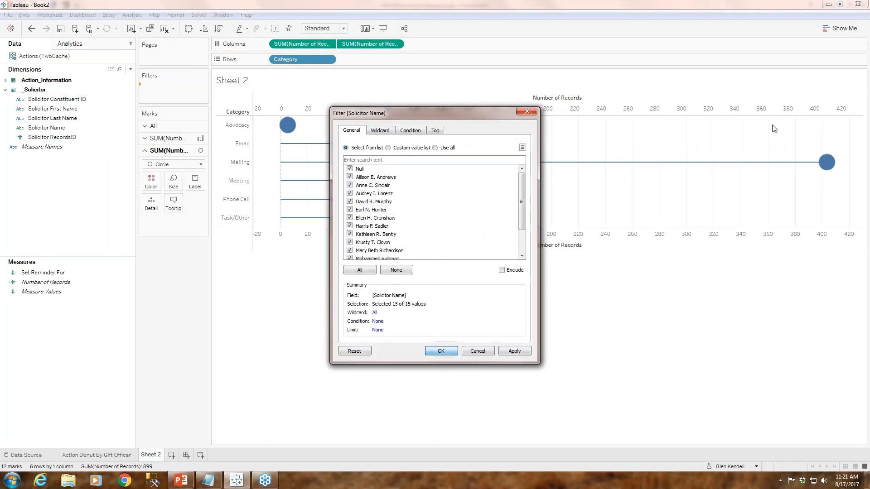
- Show the Solicitor Name filter as a Single Value (dropdown) and select the first named solicitor after Null
click(198, 88)
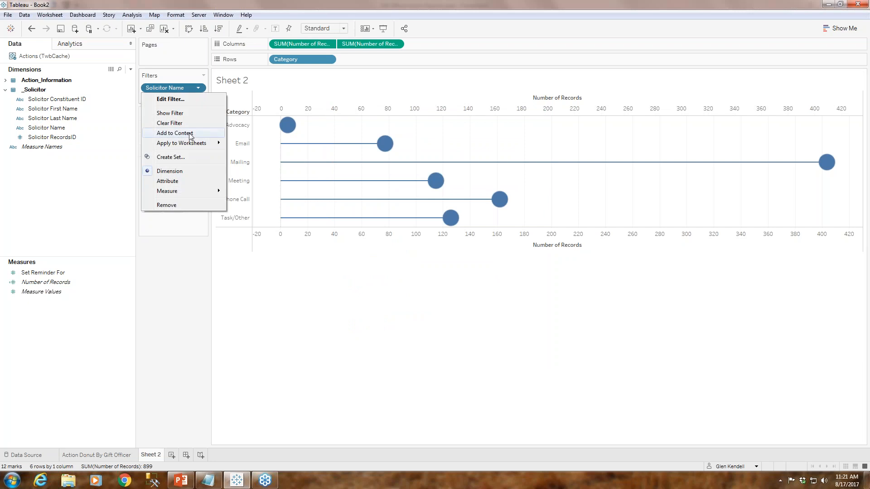
click(186, 116)
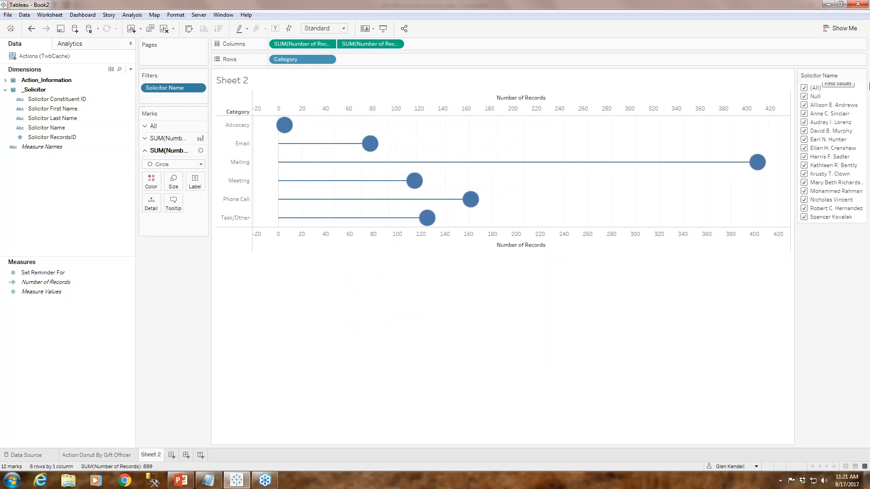
click(863, 75)
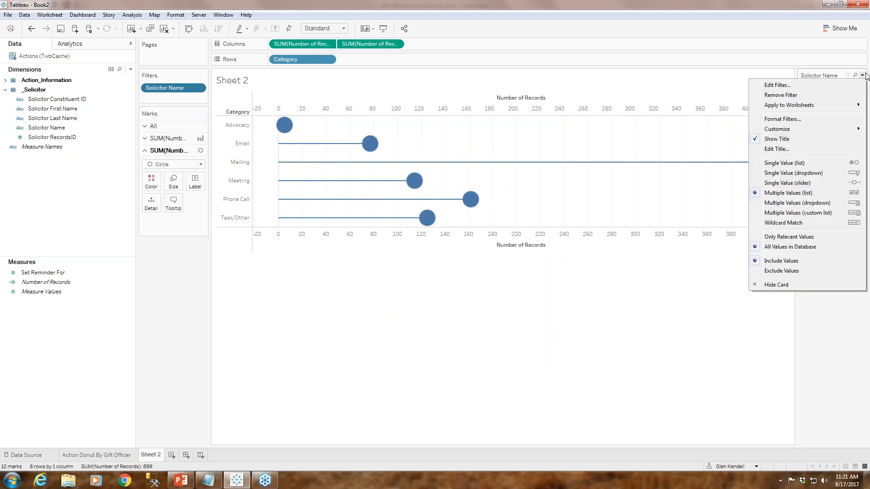
click(793, 173)
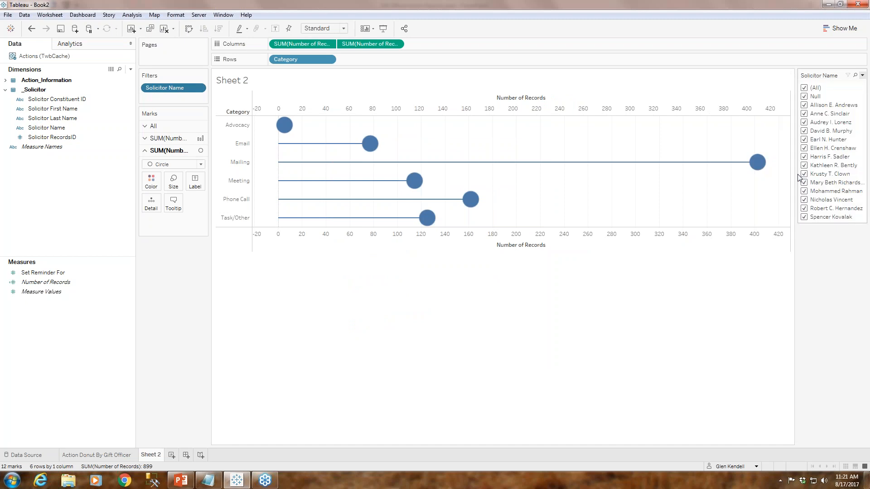
click(858, 89)
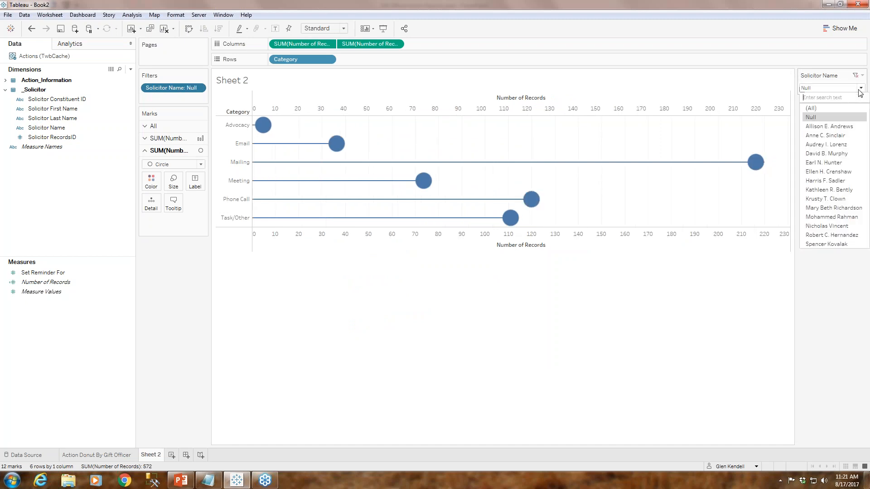
click(843, 129)
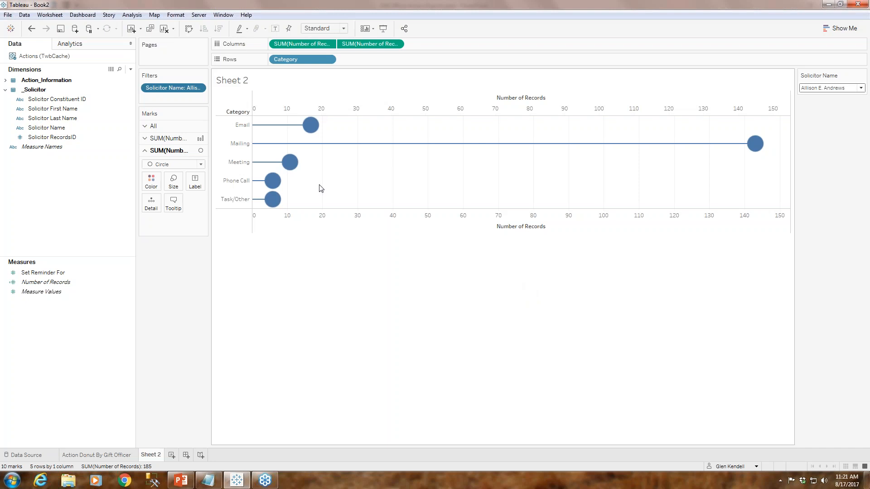
- Sort Category in descending order by the field Number of Records with Sum aggregation
click(328, 61)
click(306, 108)
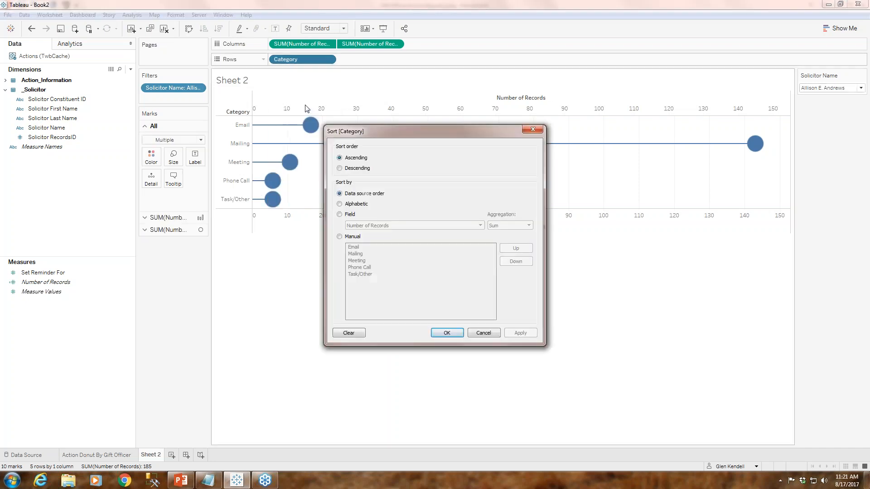
click(340, 215)
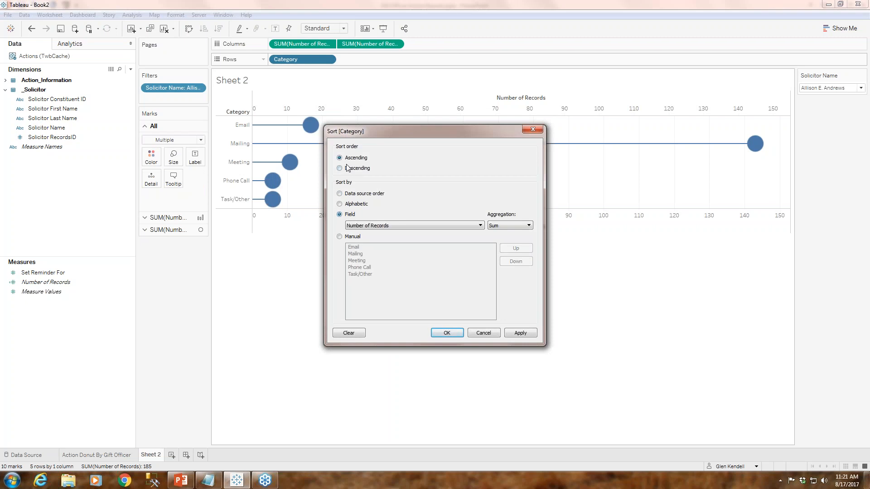
click(447, 332)
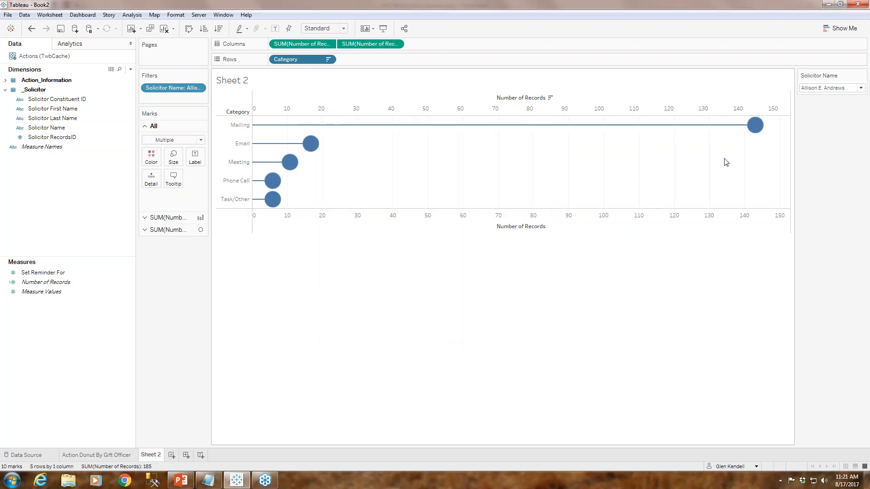
- Color the bar marks that form the lollipop sticks medium gray and give them a gray border
click(144, 229)
click(151, 138)
click(153, 169)
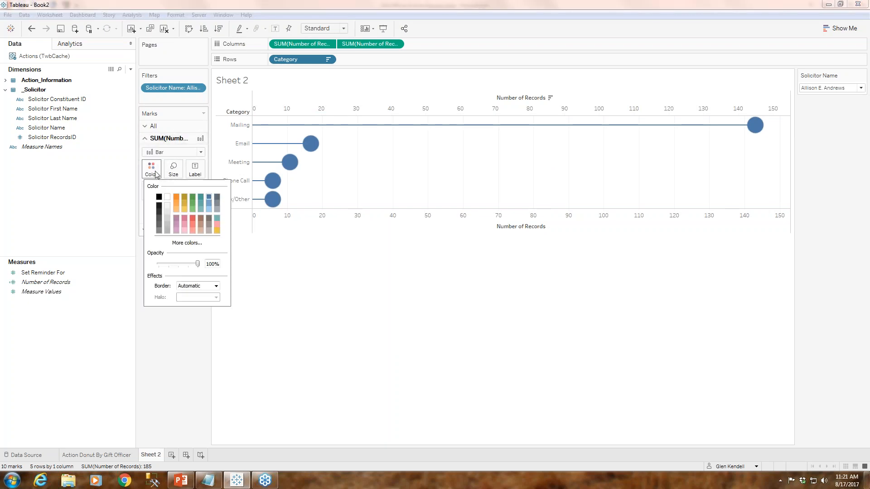
click(167, 219)
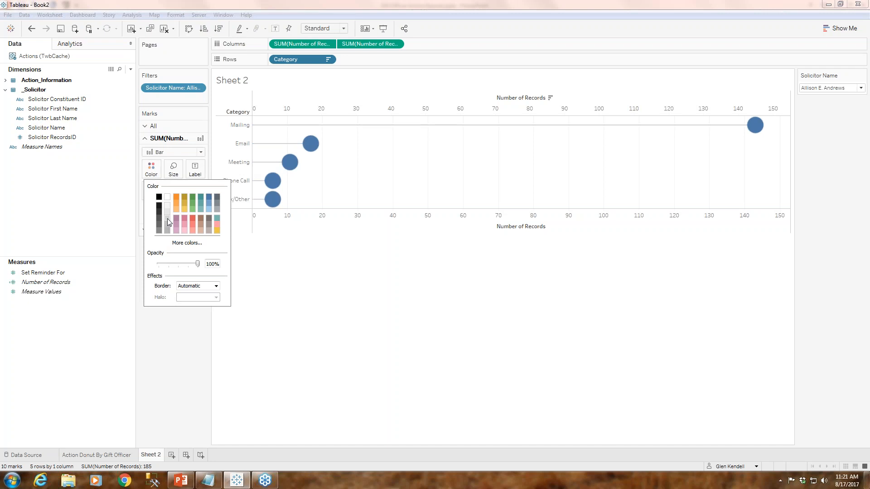
click(167, 230)
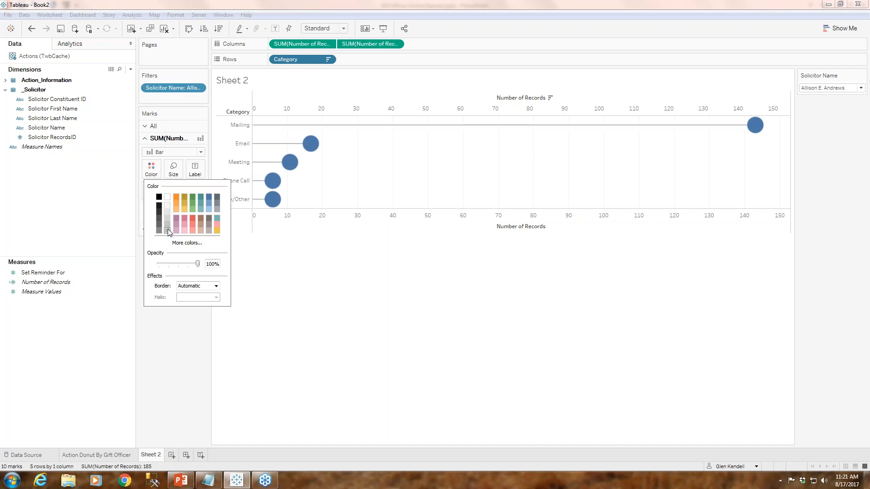
click(199, 285)
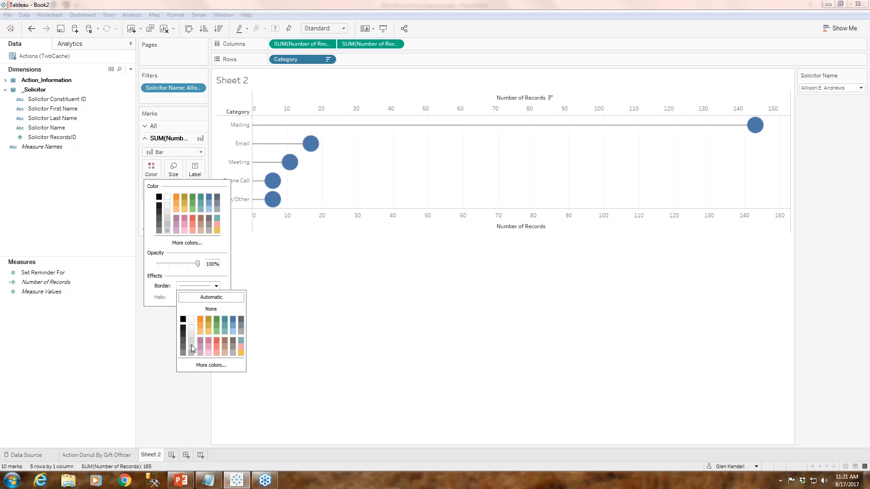
click(161, 352)
- Color the circle marks by Category from the Action_Information table
click(147, 230)
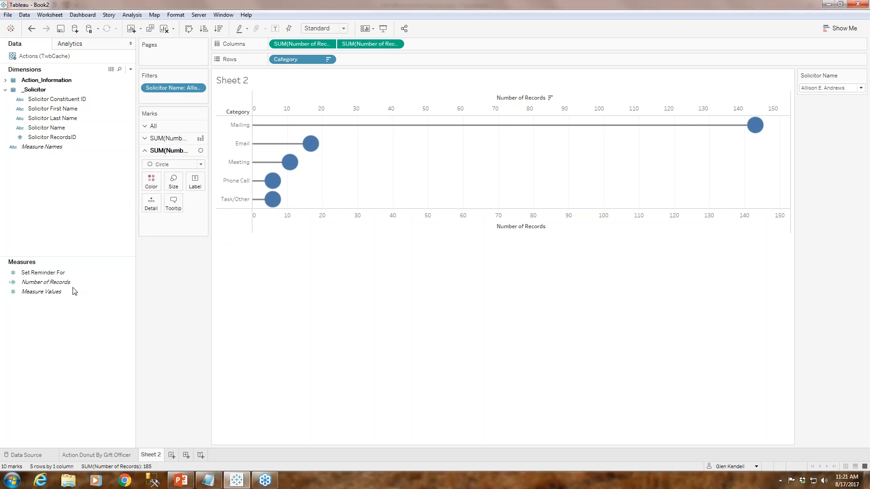
click(6, 80)
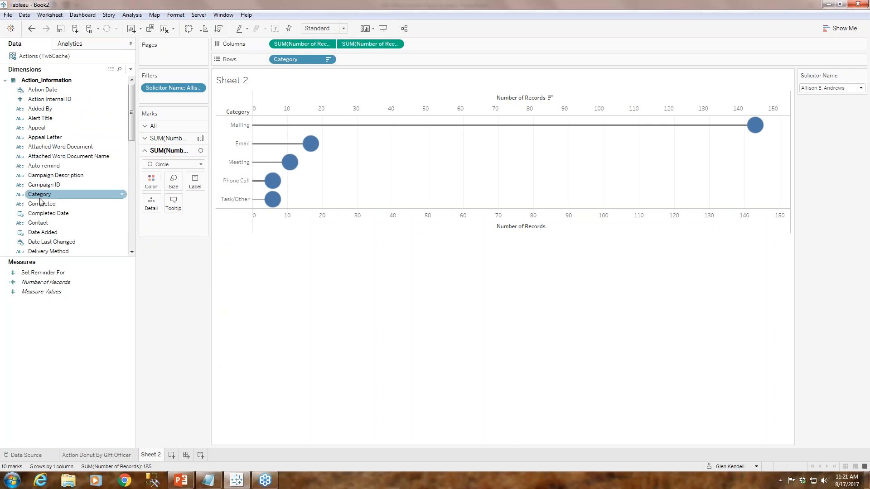
drag(40, 198, 152, 181)
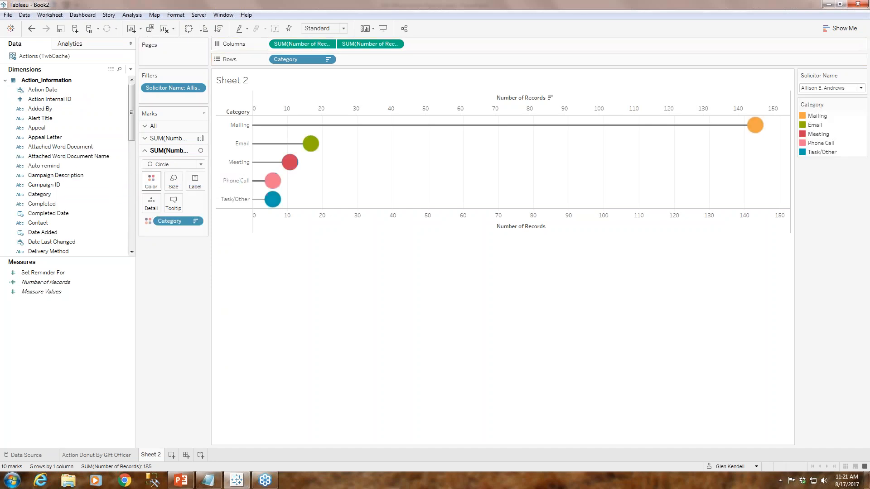
click(5, 81)
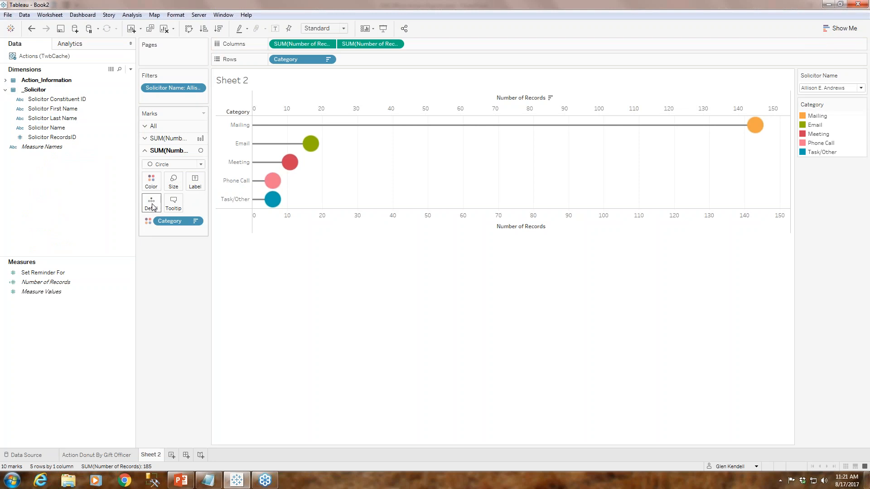
- Give the circle marks a black border
click(154, 182)
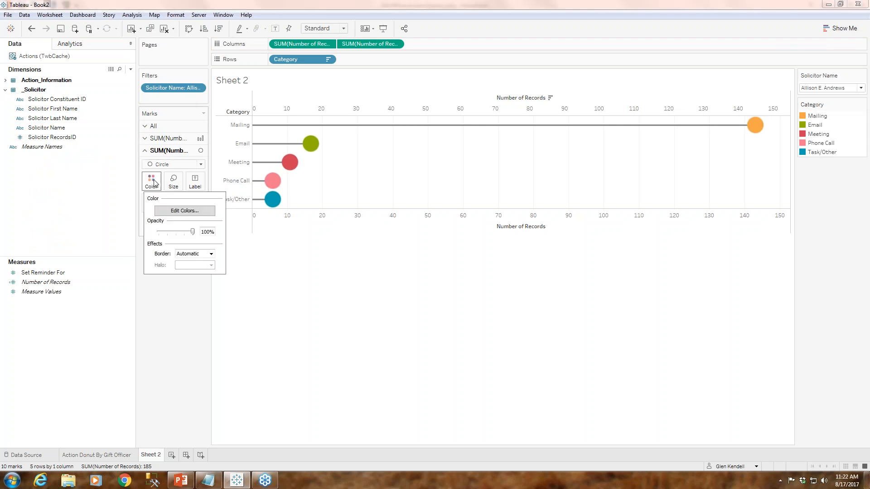
click(190, 255)
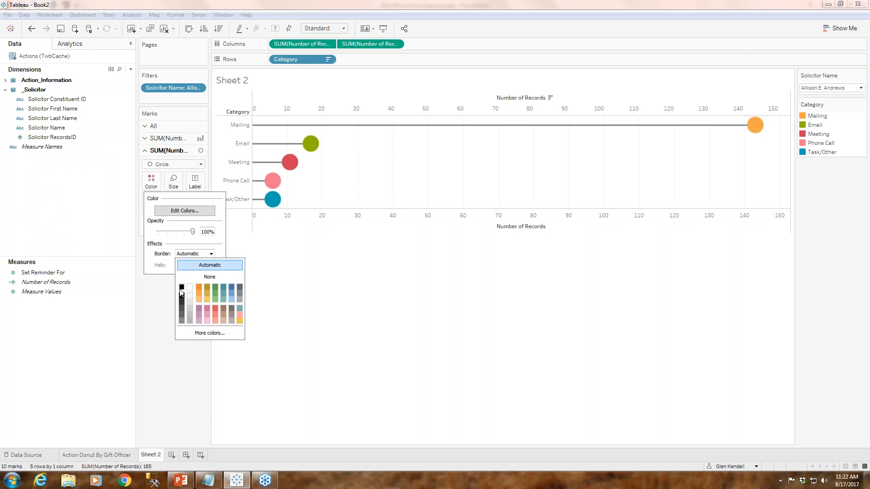
click(180, 291)
click(158, 319)
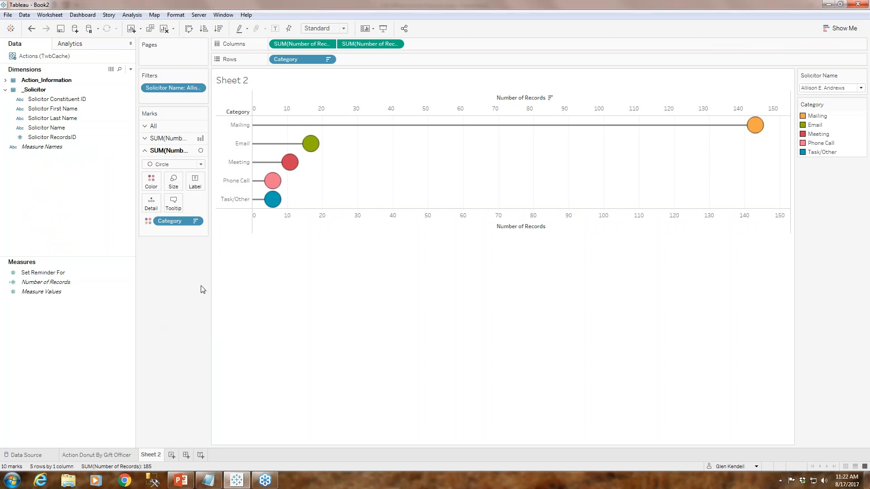
- Label the circle marks with Number of Records and hide the header of the upper Number of Records axis
click(51, 282)
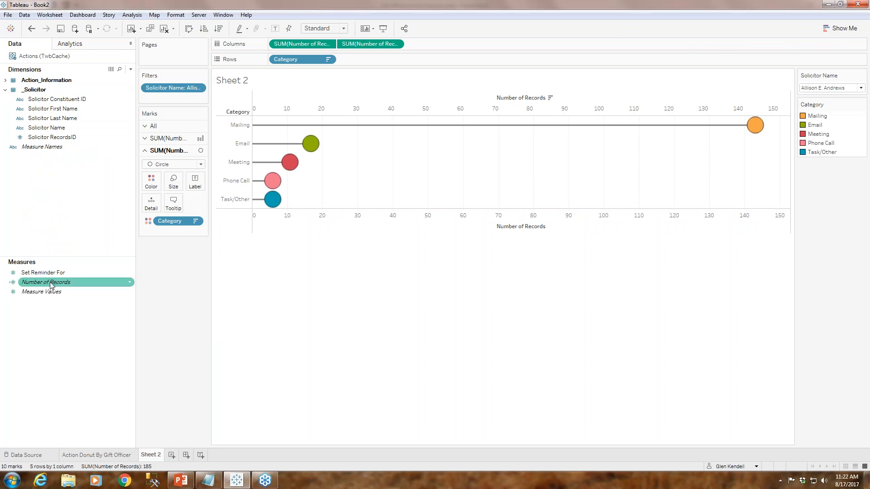
drag(51, 283, 196, 182)
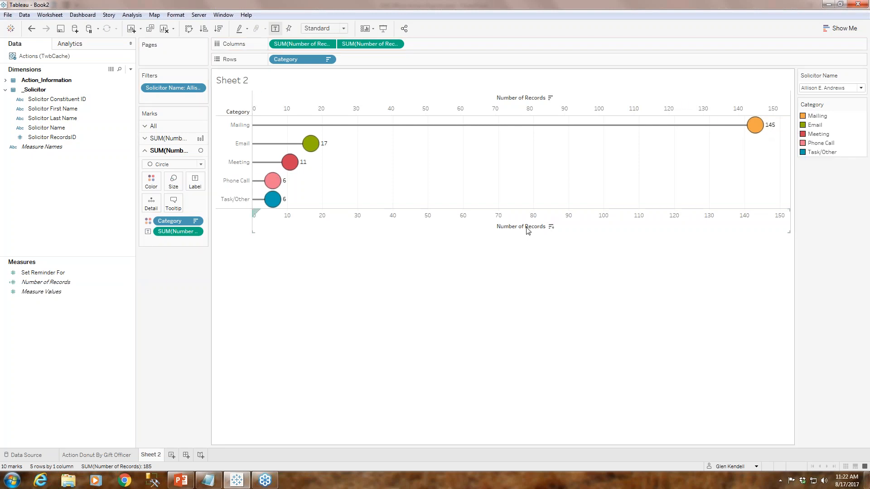
right_click(521, 98)
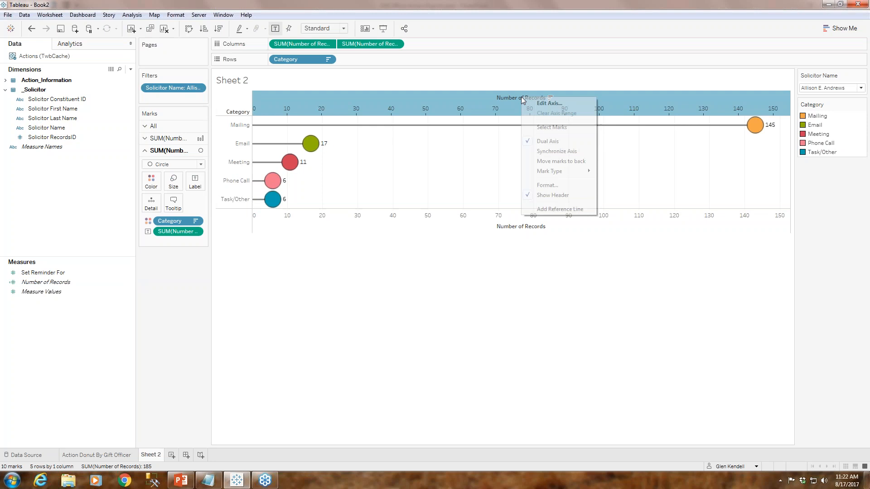
click(540, 195)
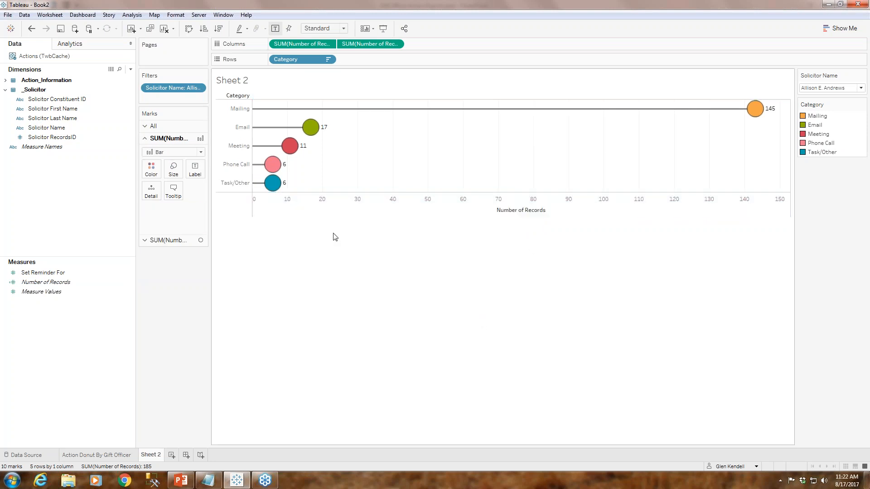
- Set the font size of the Category row headers to 14 pt
right_click(236, 145)
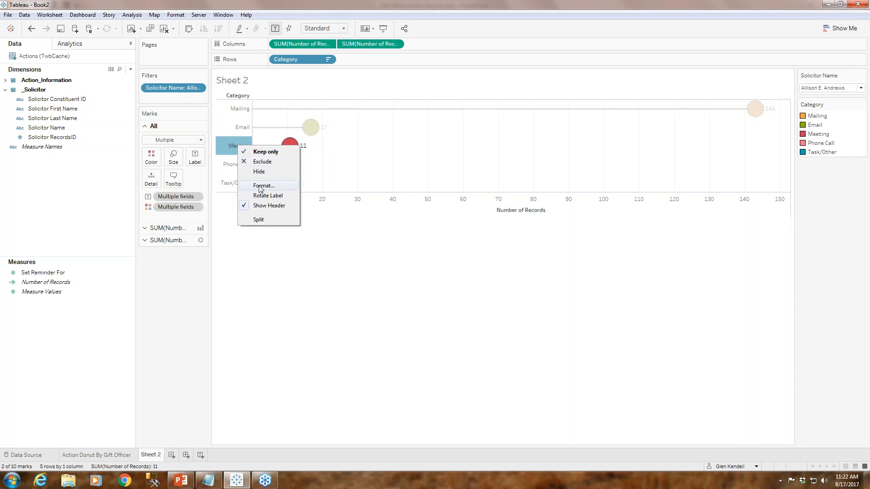
click(263, 186)
click(125, 101)
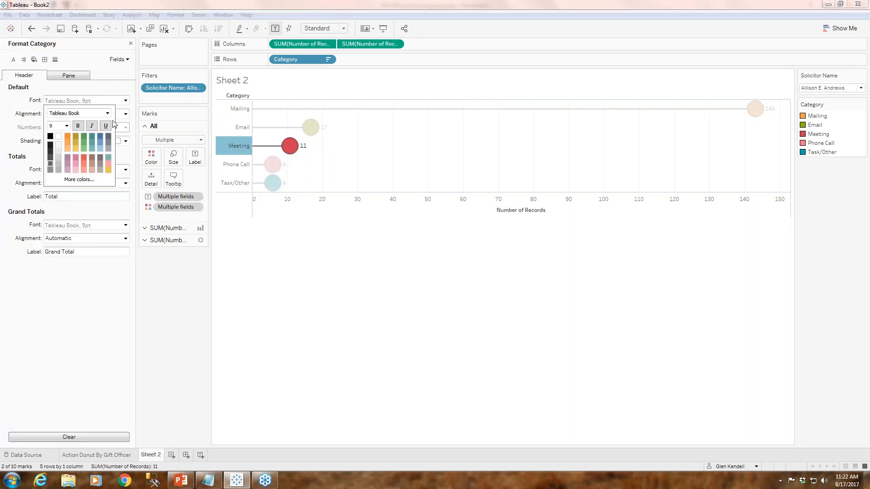
click(66, 126)
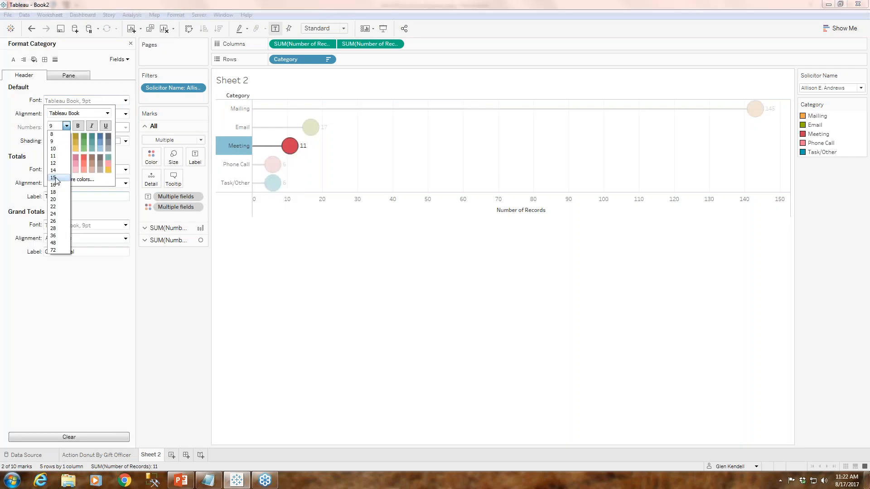
click(54, 170)
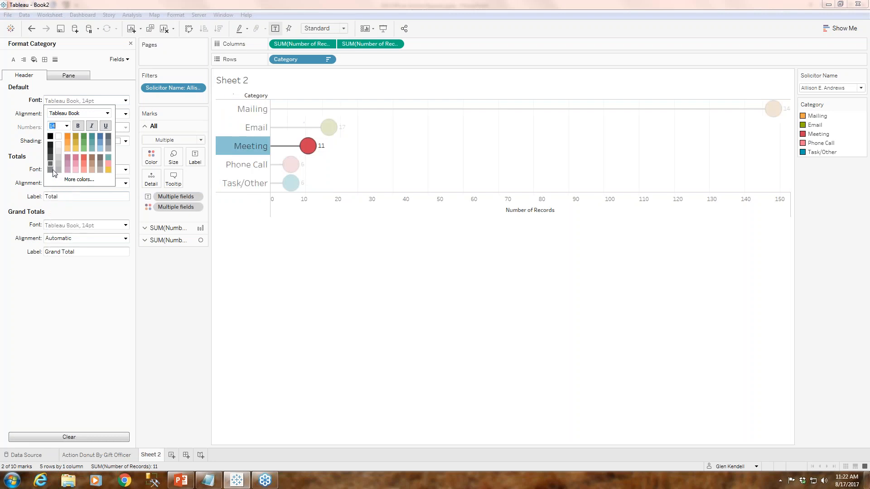
click(352, 221)
- Set the default font size of the field labels to 12 pt, starting from the Category label, and close the formatting options
right_click(254, 96)
click(278, 171)
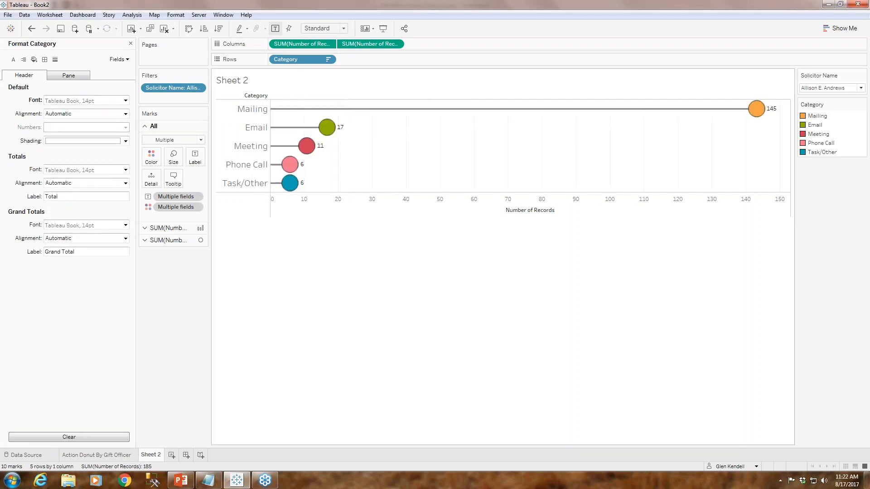
click(126, 85)
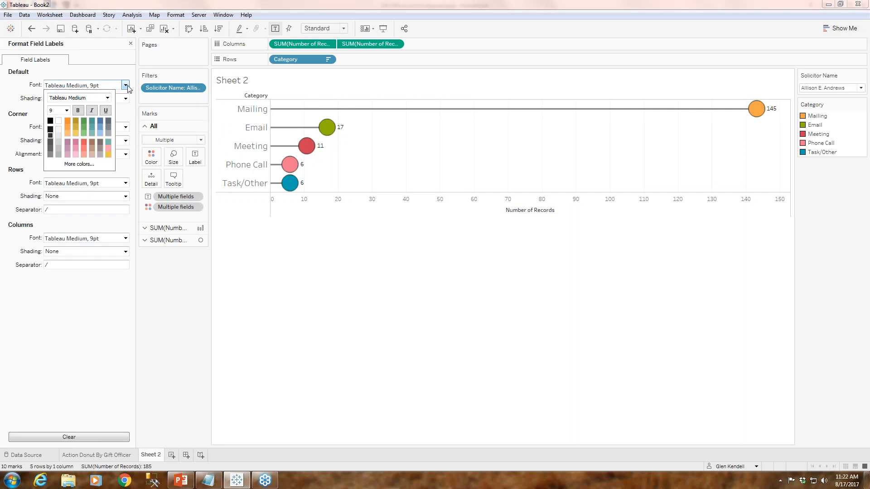
click(66, 110)
click(62, 148)
click(362, 298)
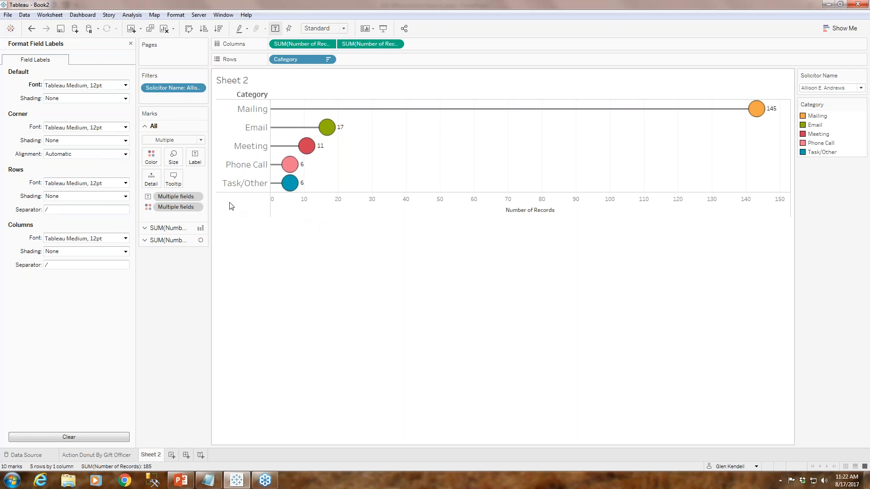
click(131, 44)
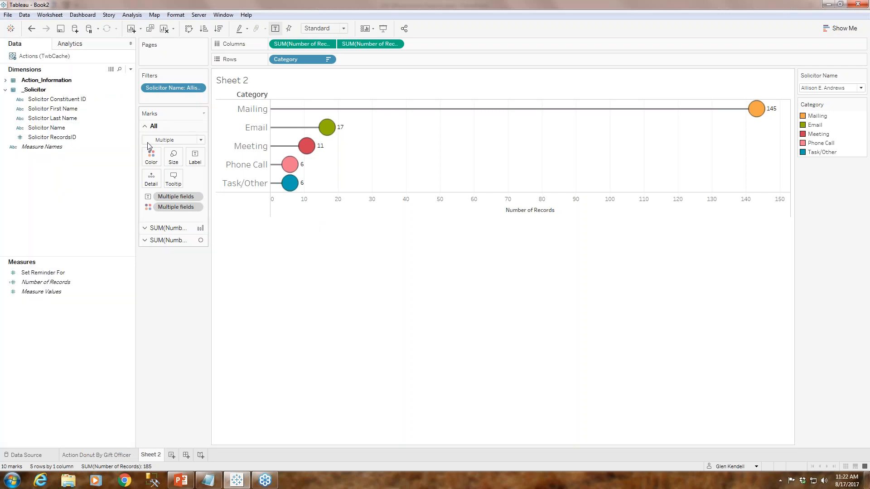
- Add Solicitor Name to the columns so it heads the lollipop chart
drag(55, 128, 446, 45)
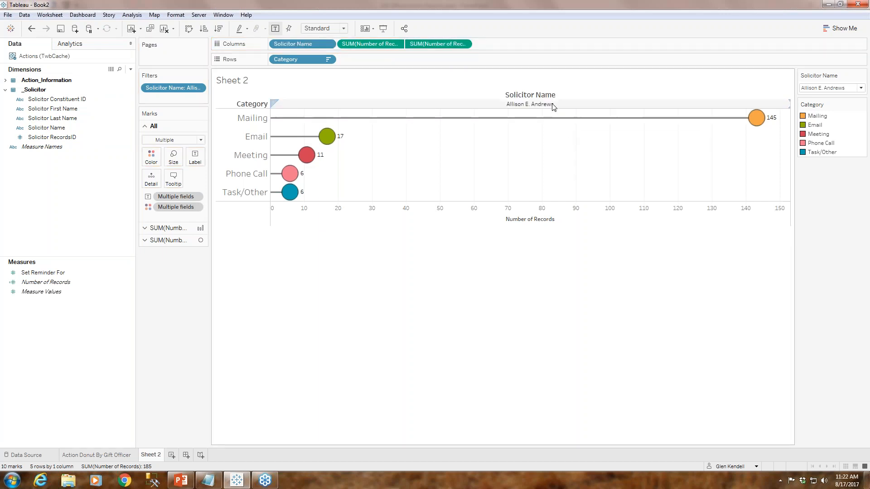
right_click(538, 96)
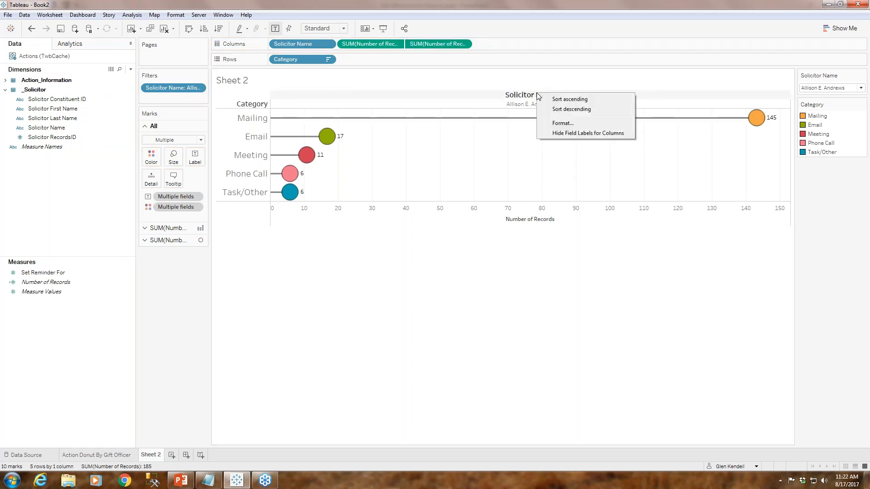
click(564, 124)
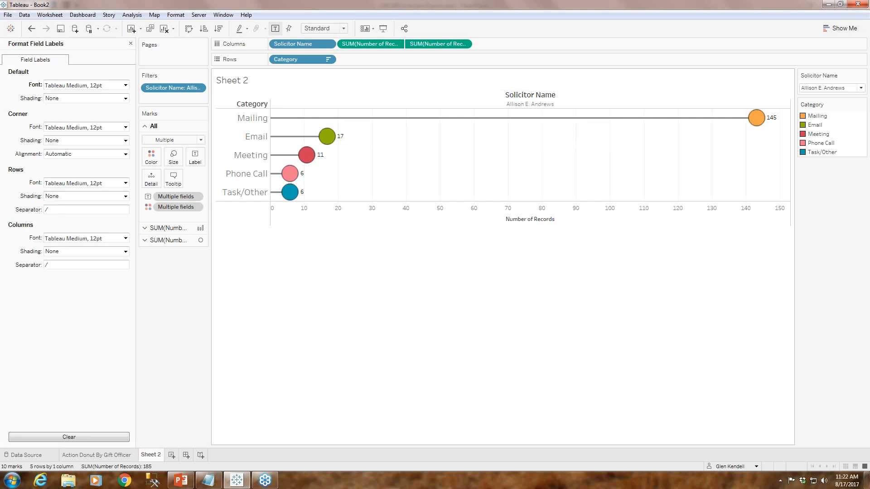
click(130, 44)
- Hide the field labels for columns and set the font size of the Solicitor Name header to 12 pt
right_click(520, 91)
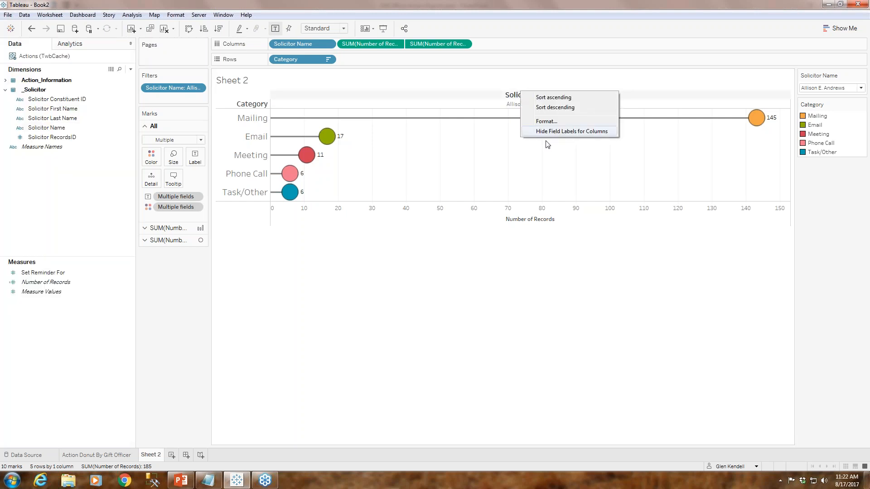
click(544, 133)
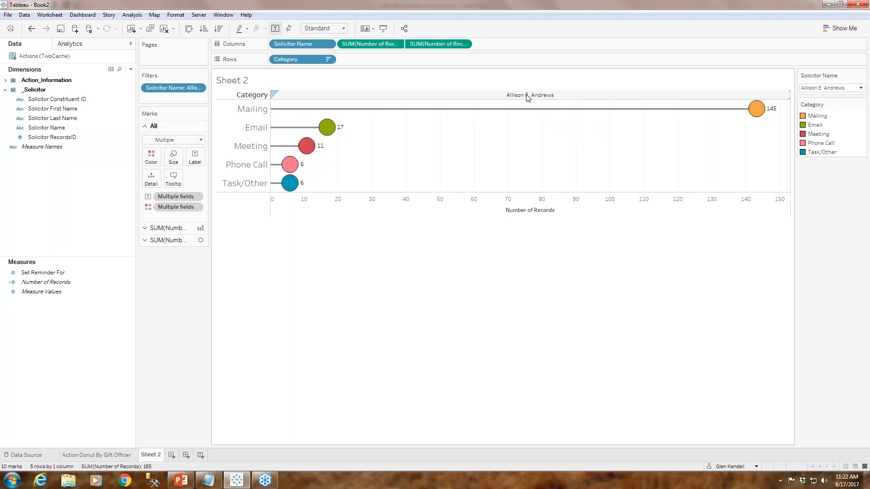
right_click(525, 94)
click(546, 136)
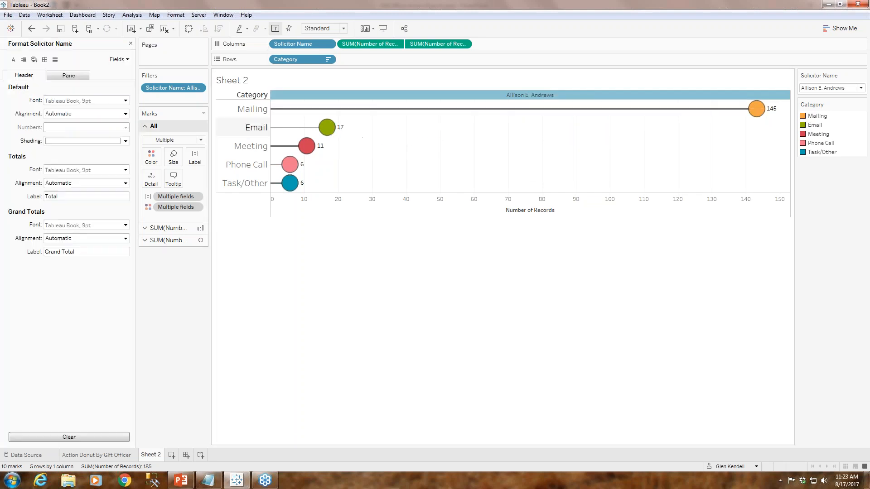
click(124, 99)
click(66, 126)
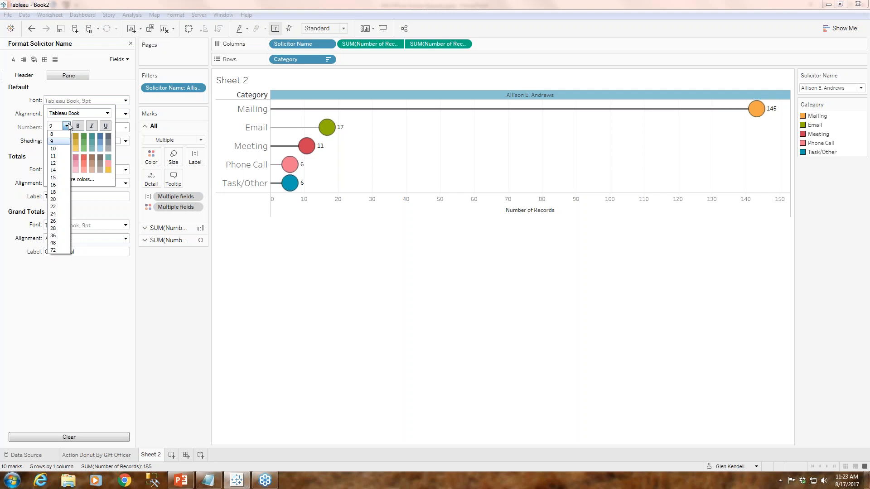
click(53, 164)
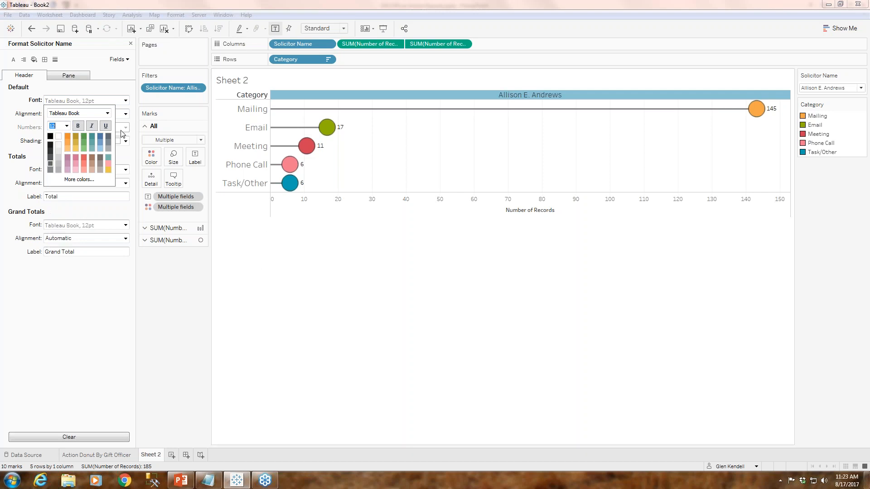
- Hide the Number of Records axis below the lollipop chart and make its category rows taller
click(84, 130)
click(364, 277)
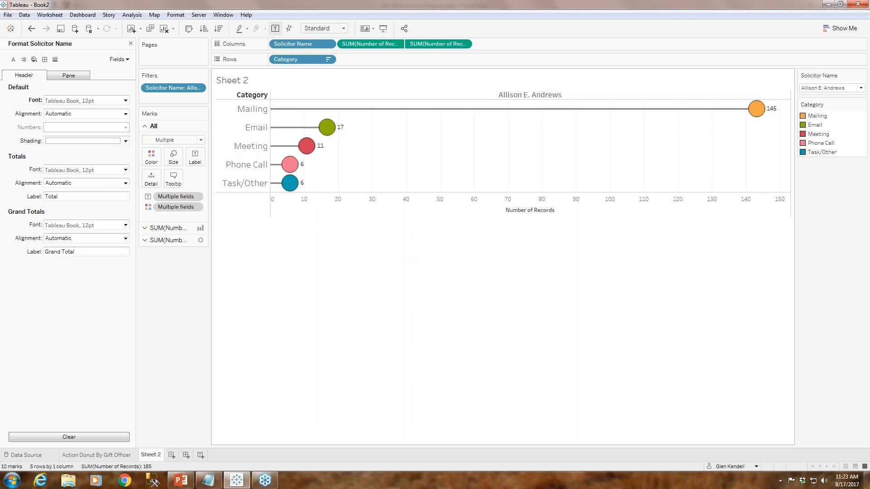
drag(501, 206, 525, 225)
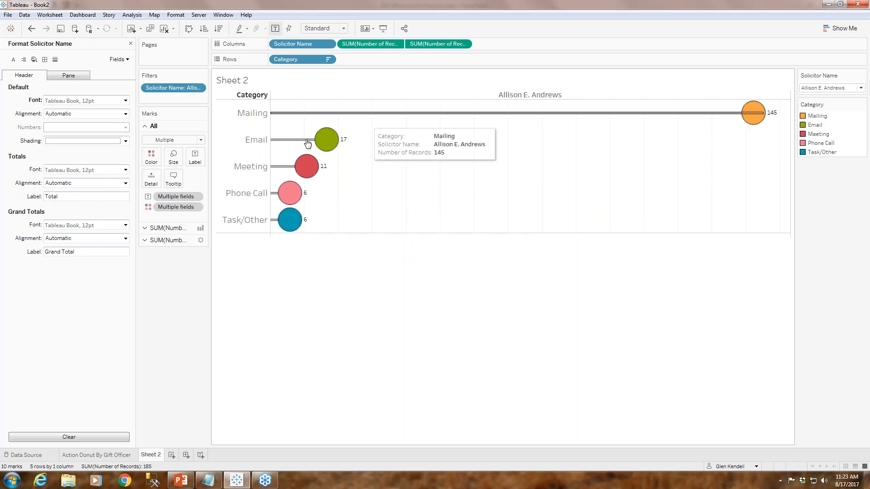
- Rename the Sheet 2 worksheet as "Action Lollie by Gift Officer" and close its formatting options
click(103, 456)
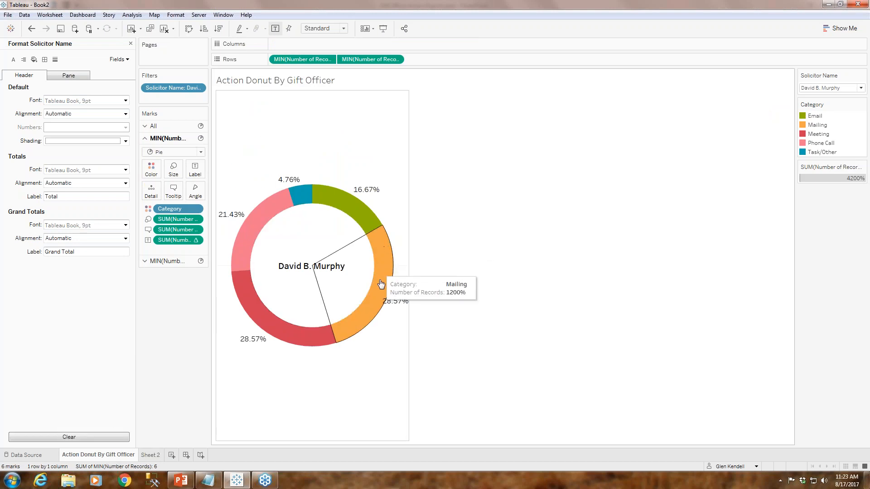
click(148, 456)
right_click(148, 461)
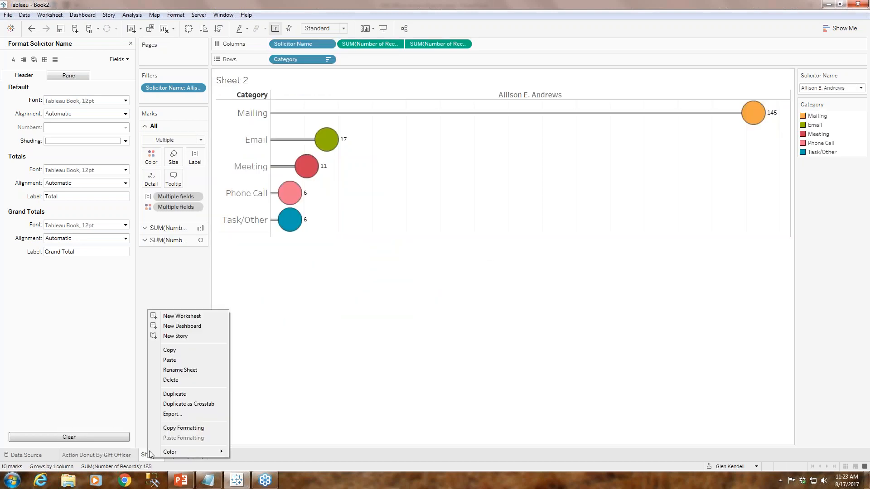
click(174, 372)
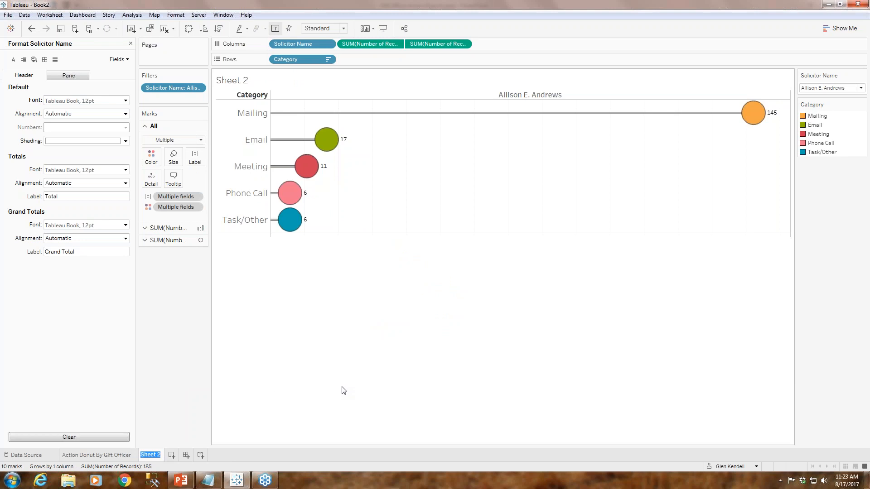
text(Action Lol)
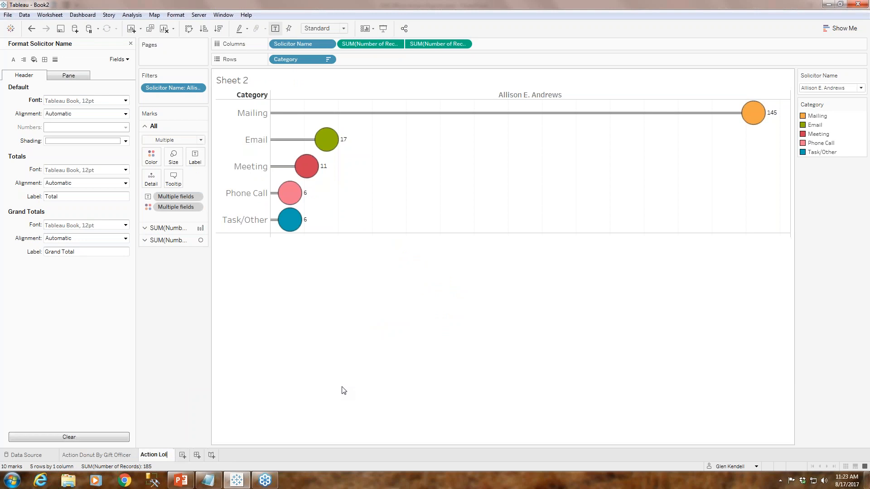
text(lie by Gift Officer)
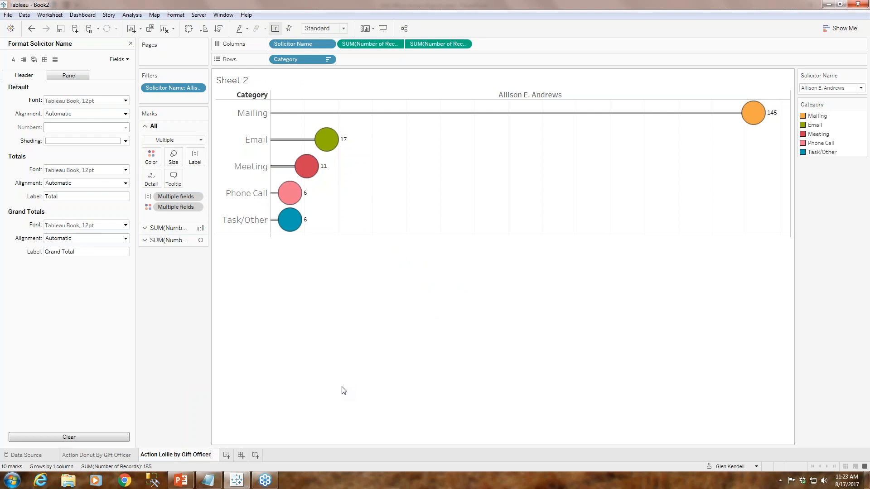
key(Return)
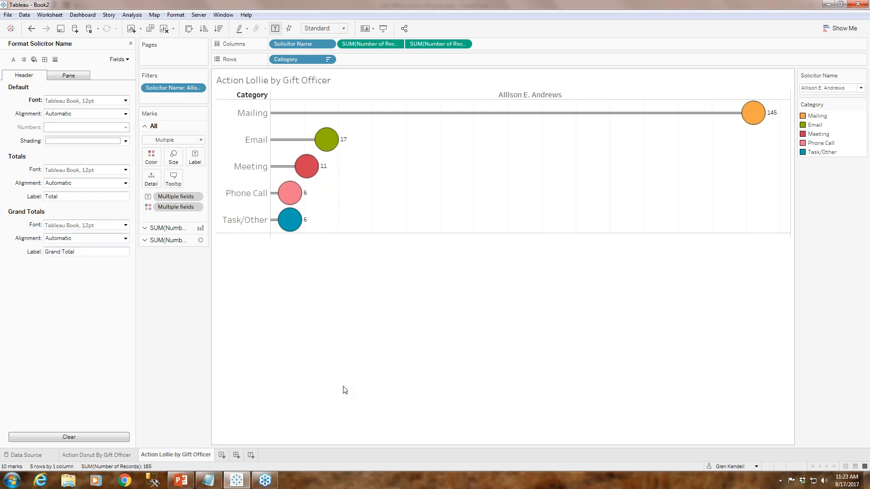
click(130, 43)
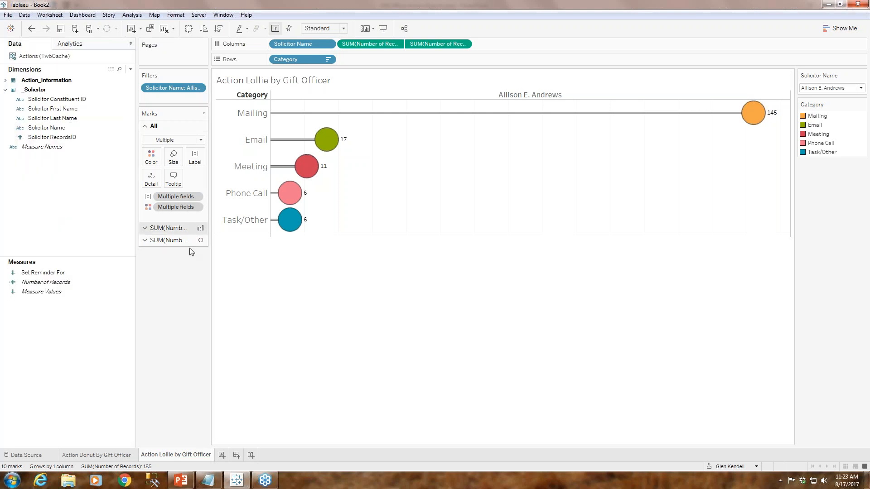
- Set the label font size of the circle marks to 12 pt
click(165, 240)
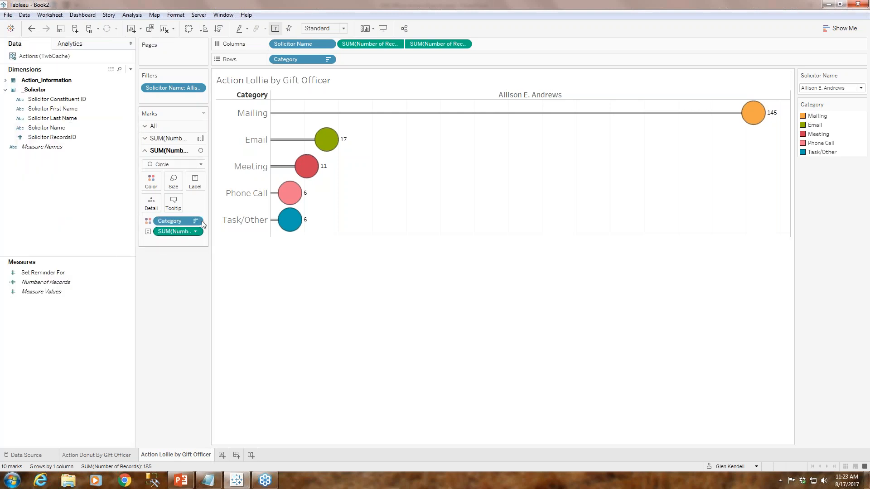
click(194, 182)
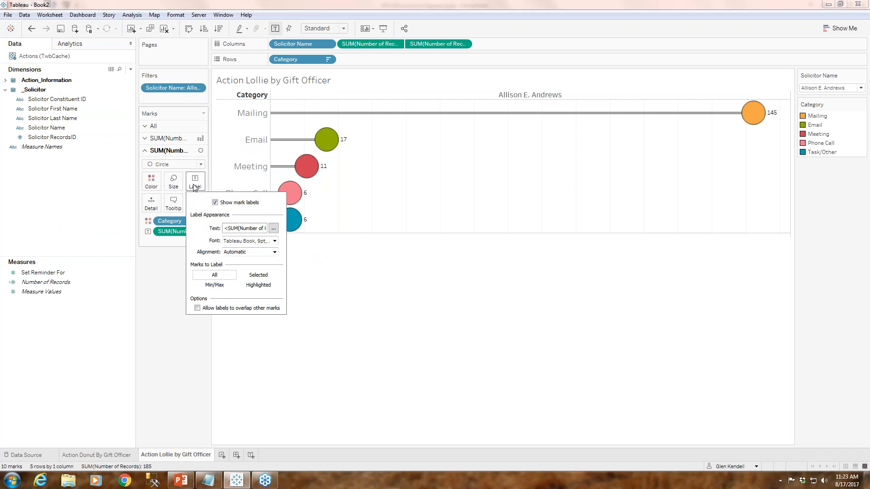
click(275, 240)
click(245, 266)
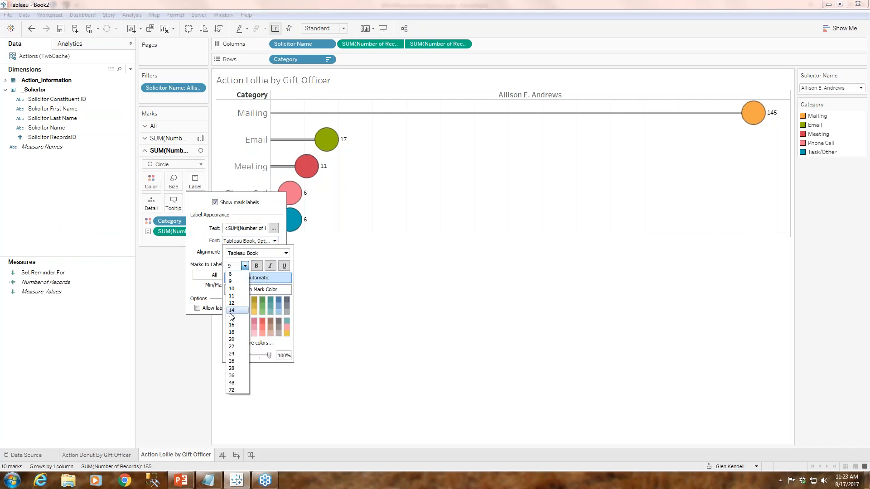
click(234, 303)
click(407, 315)
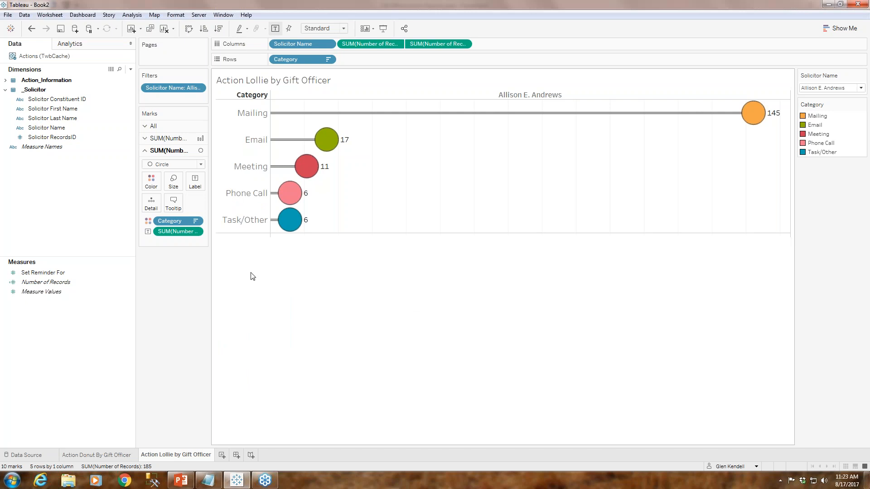
- Apply the Percent of Total quick table calculation to the Number of Records label on the circle marks
click(196, 231)
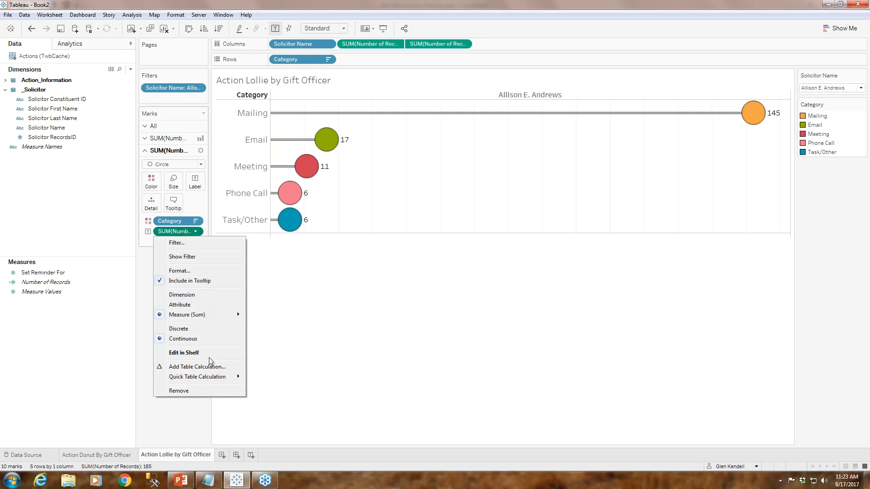
mouse_move(221, 383)
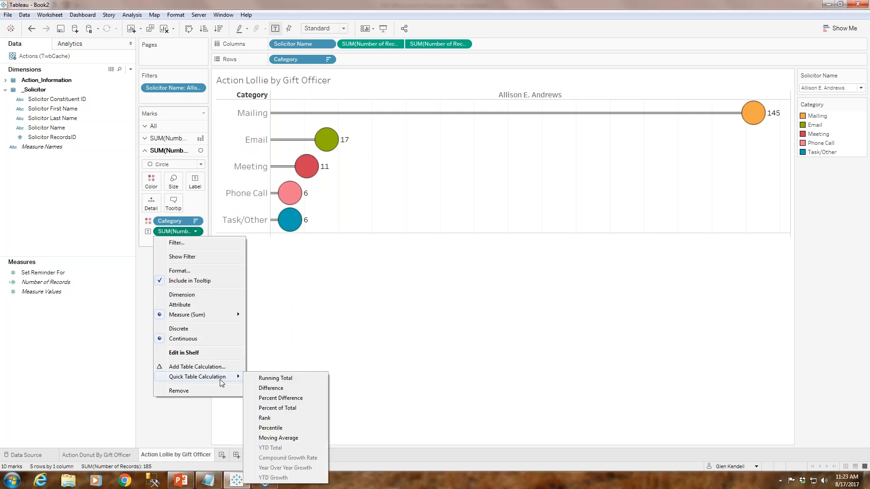
click(278, 410)
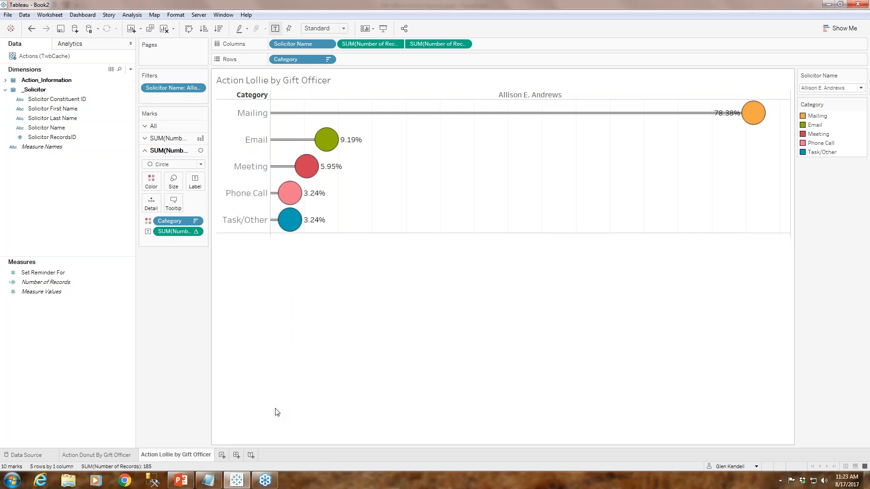
- Set the horizontal alignment of the circle mark labels to right
click(195, 181)
click(250, 253)
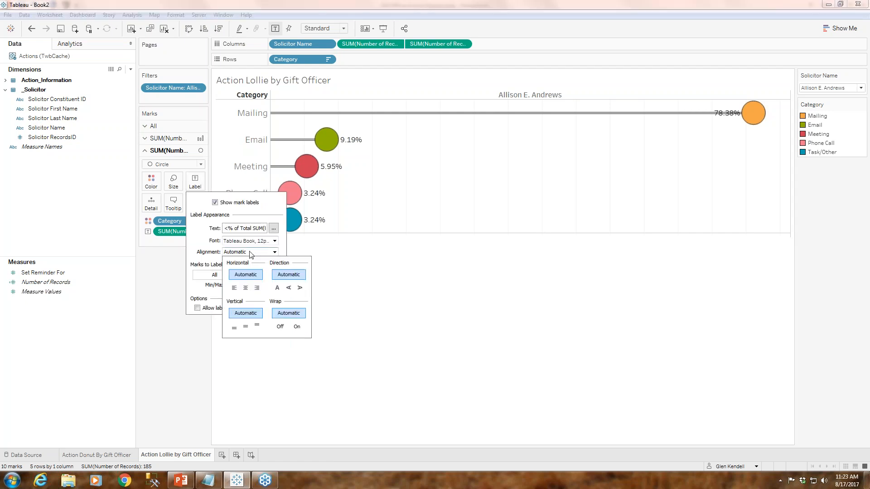
click(258, 288)
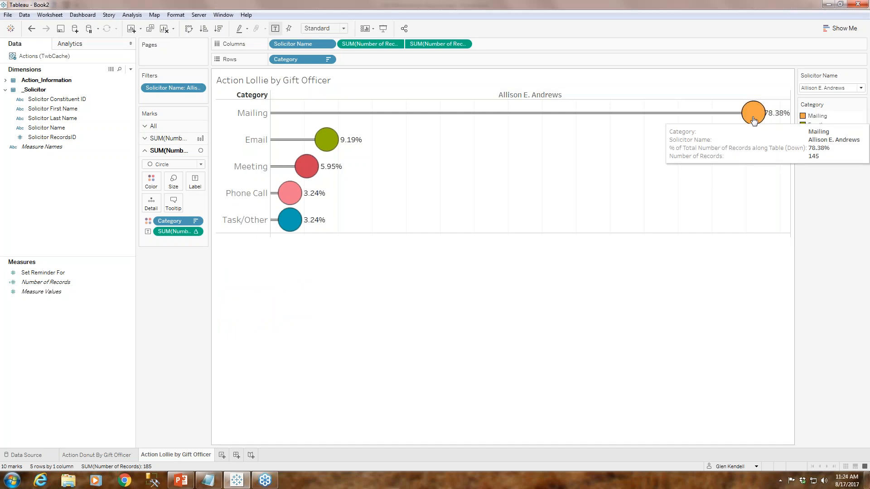
- Slightly reduce the size of the lollipop chart's circle marks
click(173, 180)
drag(198, 204, 199, 203)
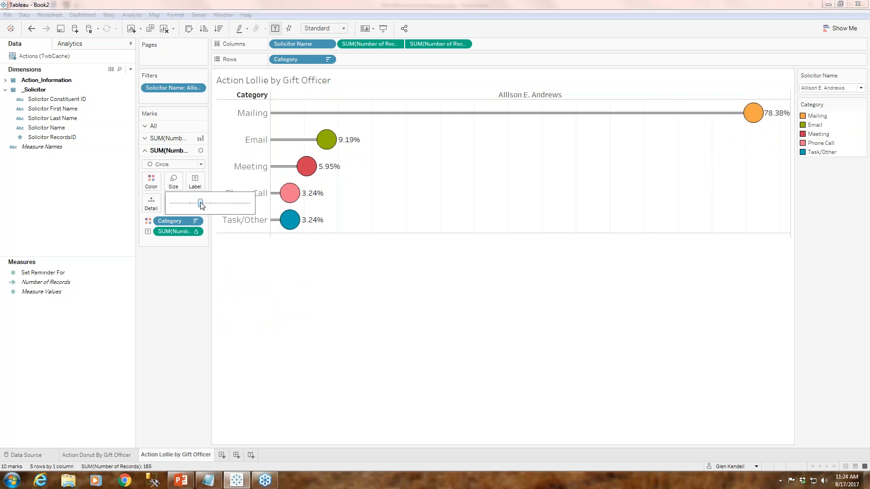
click(432, 284)
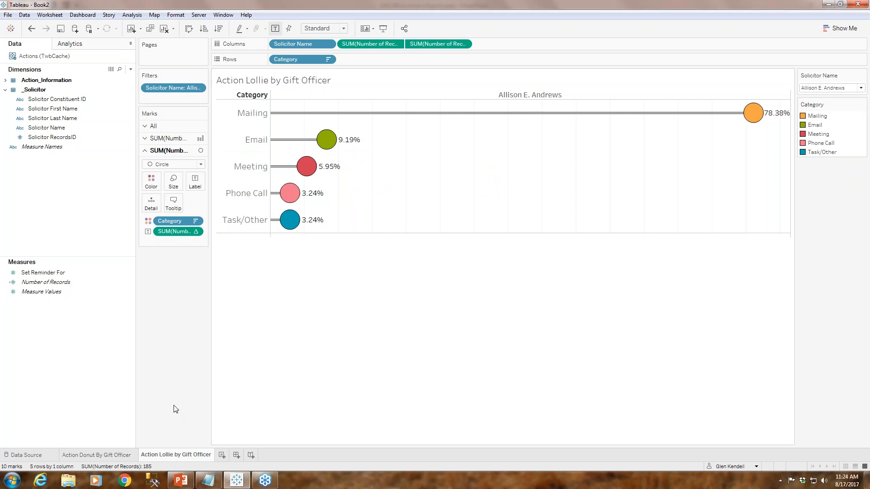
- Compare how the Action Donut By Gift Officer and Action Lollie by Gift Officer worksheets present the action categories
click(86, 456)
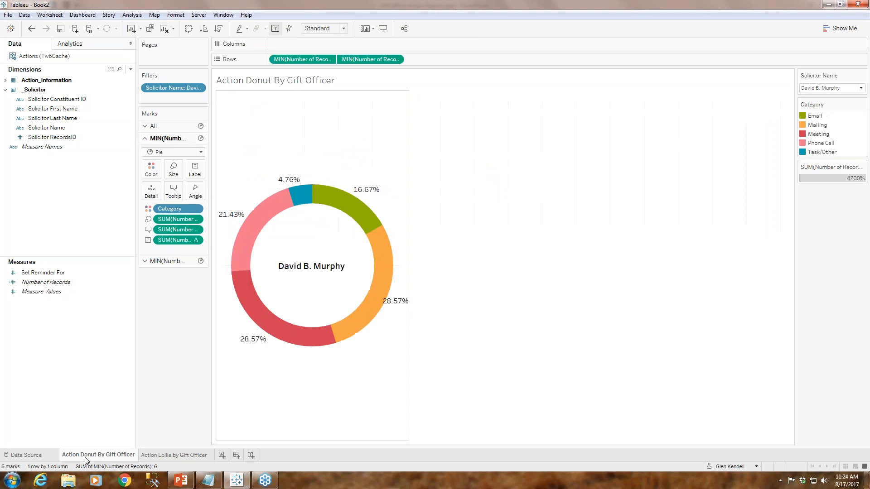
click(164, 455)
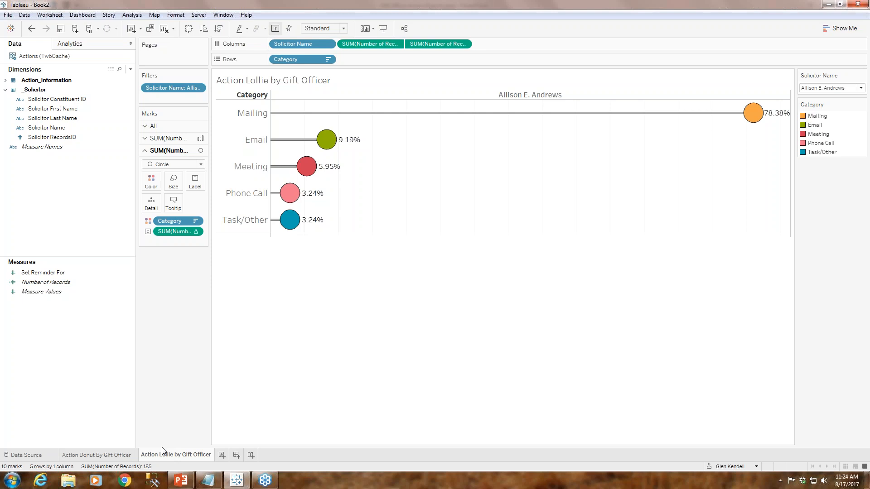
click(117, 461)
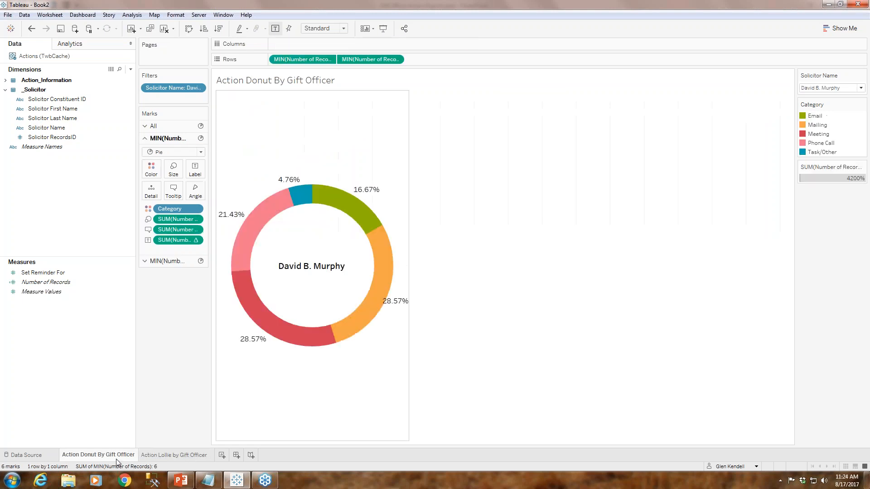
click(165, 457)
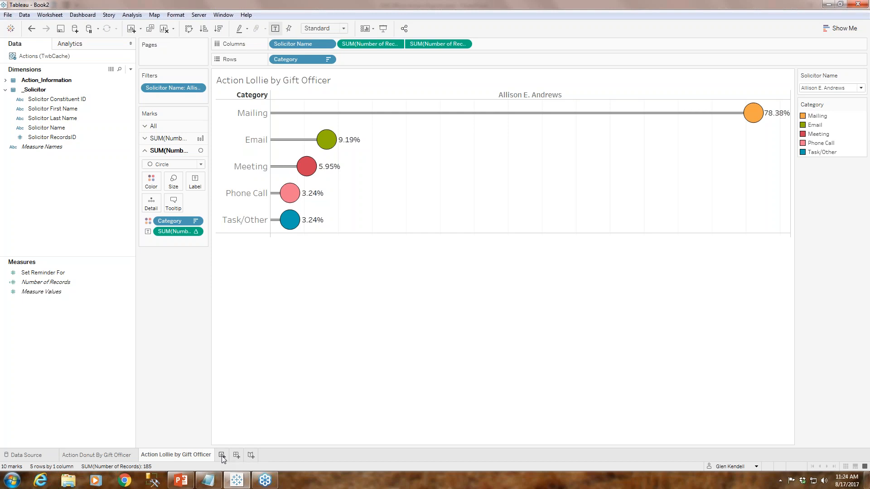
click(113, 455)
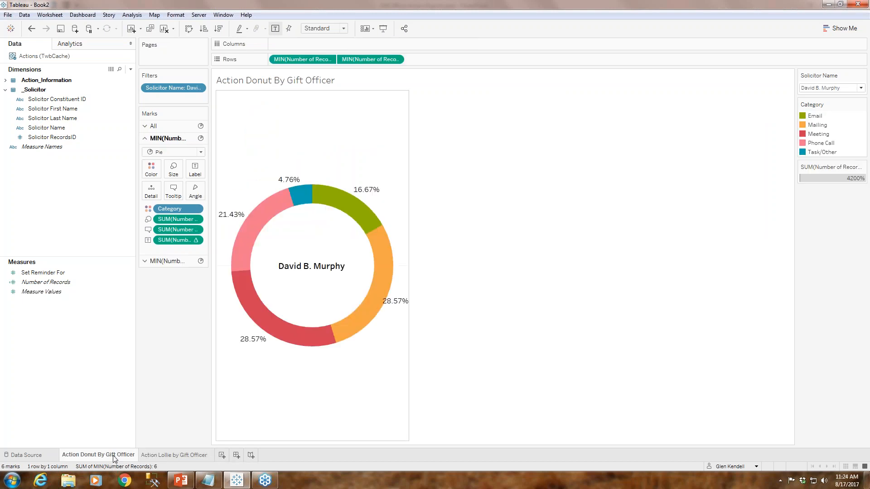
click(164, 455)
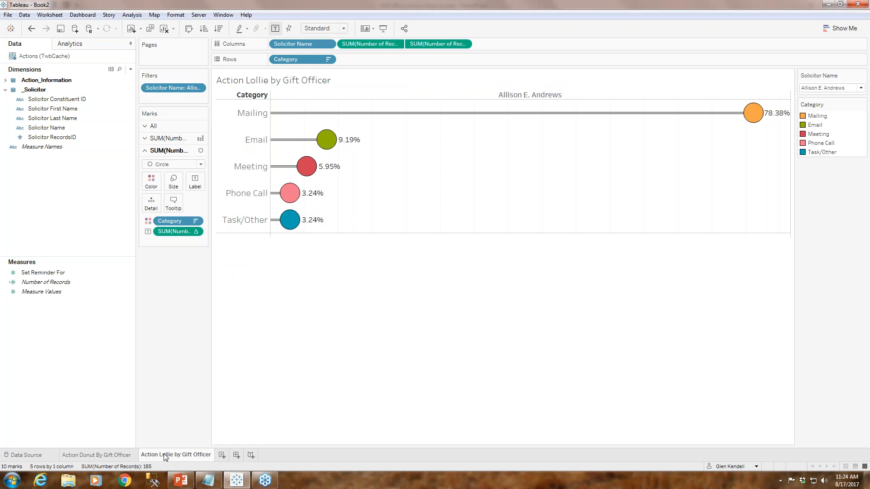
click(119, 455)
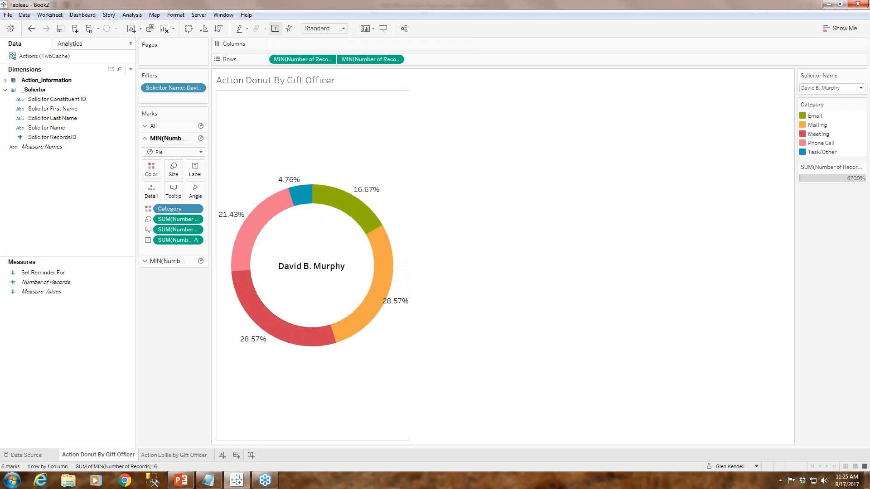
click(194, 455)
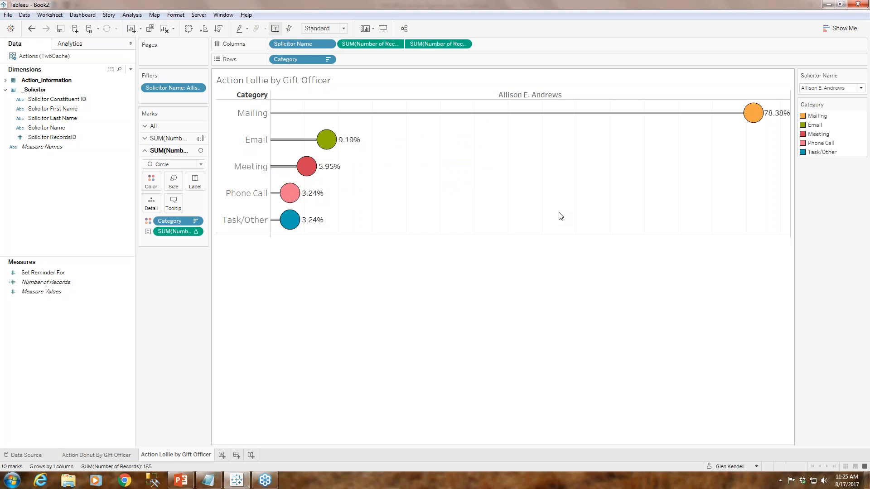
click(105, 455)
click(168, 454)
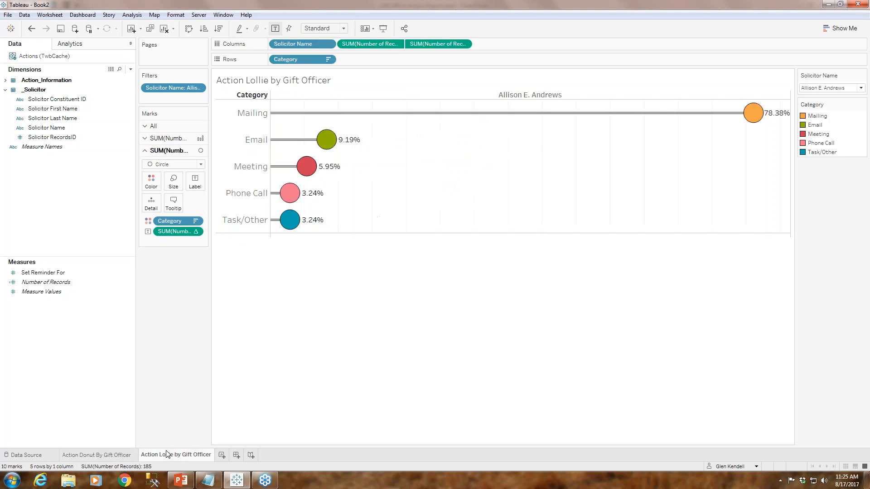
click(111, 455)
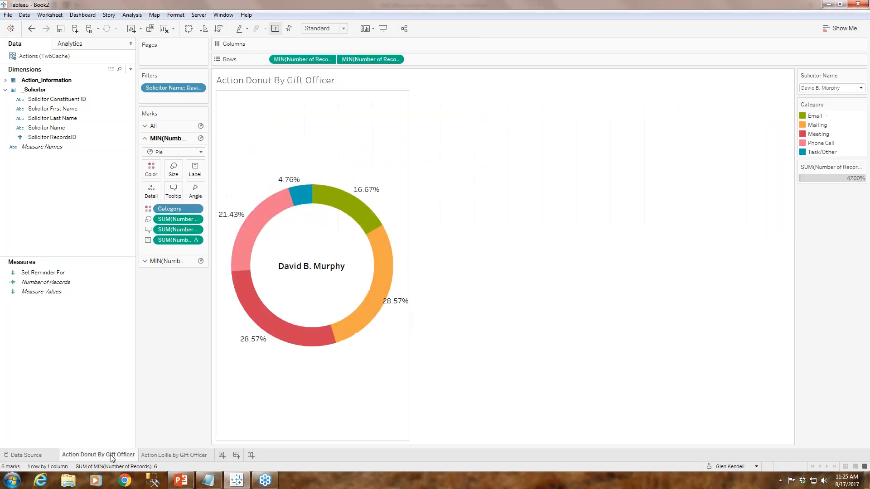
click(181, 455)
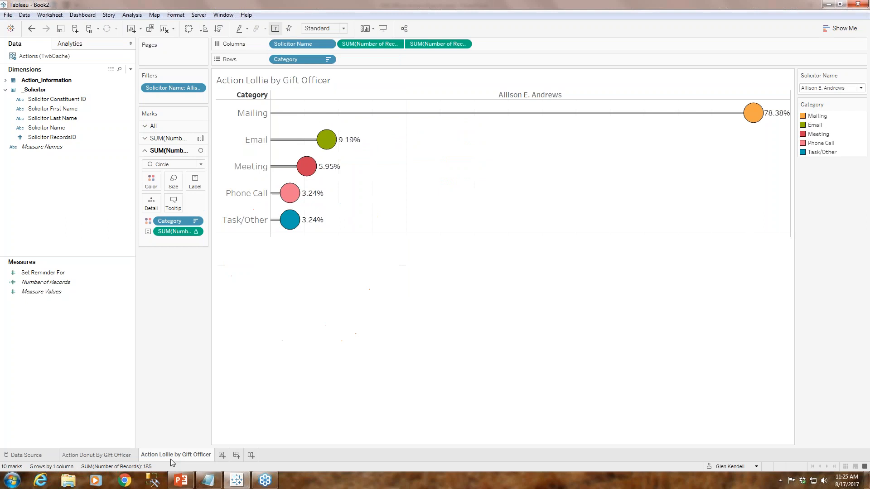
- Create a new worksheet charting Number of Records in columns by Solicitor Name in rows, and widen the name column
click(222, 455)
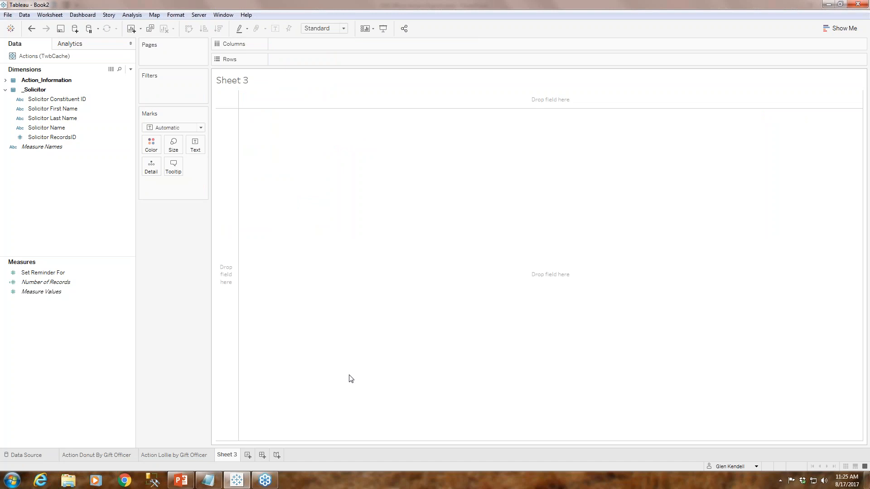
click(68, 285)
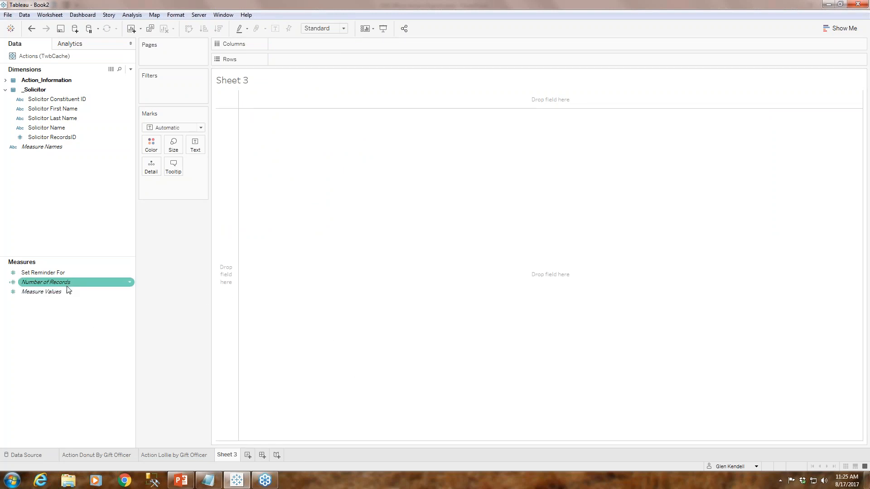
drag(67, 289, 330, 45)
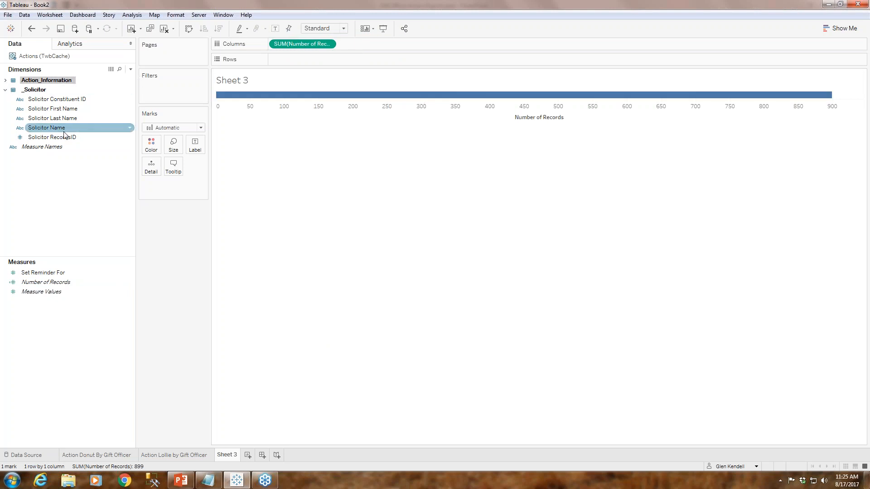
drag(45, 127, 308, 64)
drag(280, 158, 299, 159)
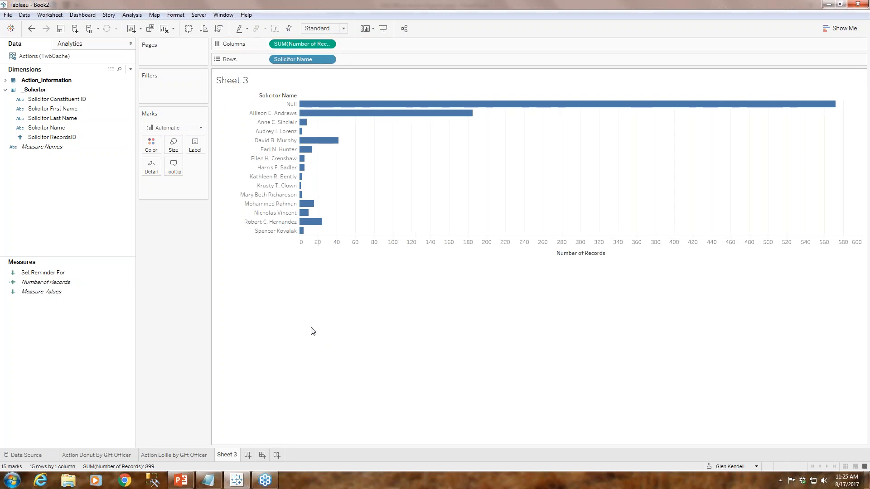
- Exclude the Null solicitor from the bar chart
right_click(293, 105)
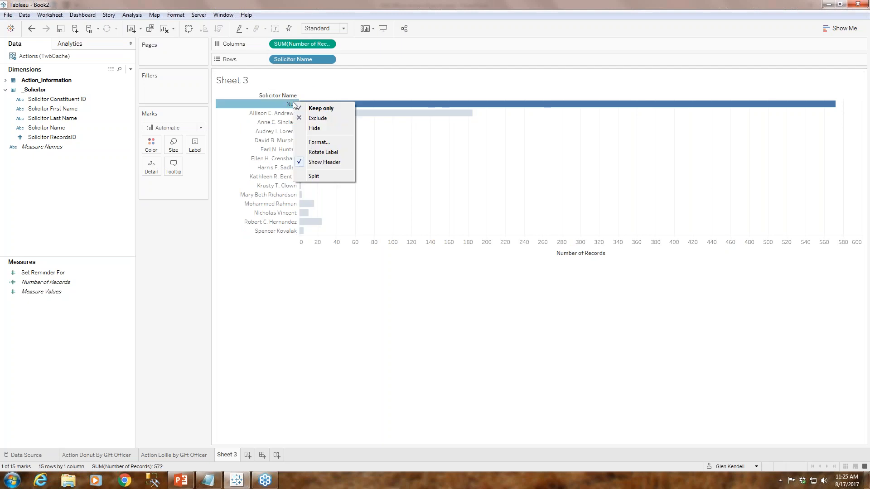
click(278, 321)
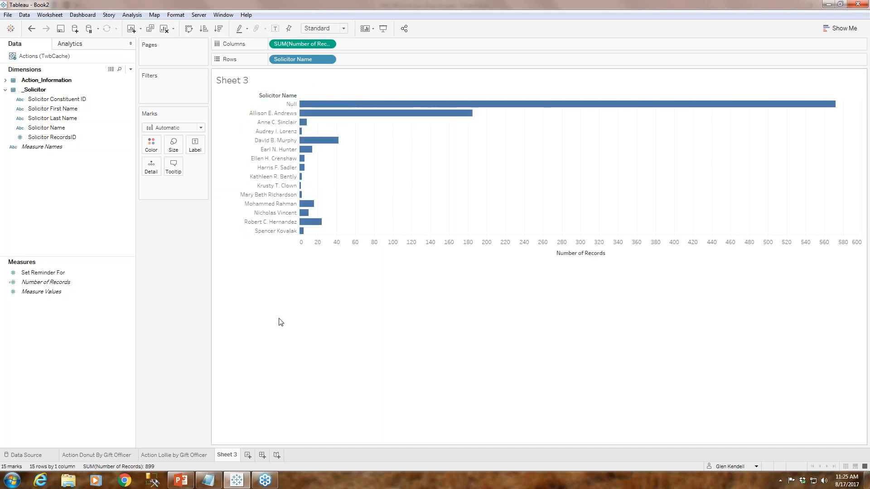
right_click(286, 106)
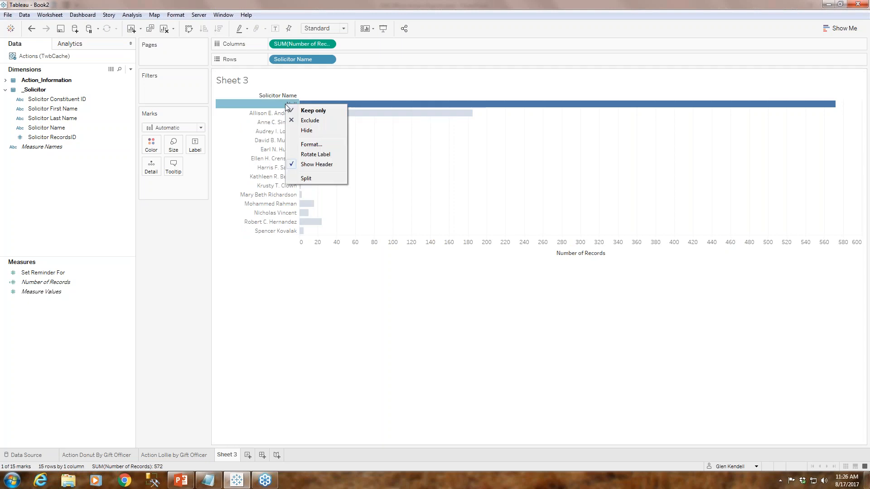
click(295, 120)
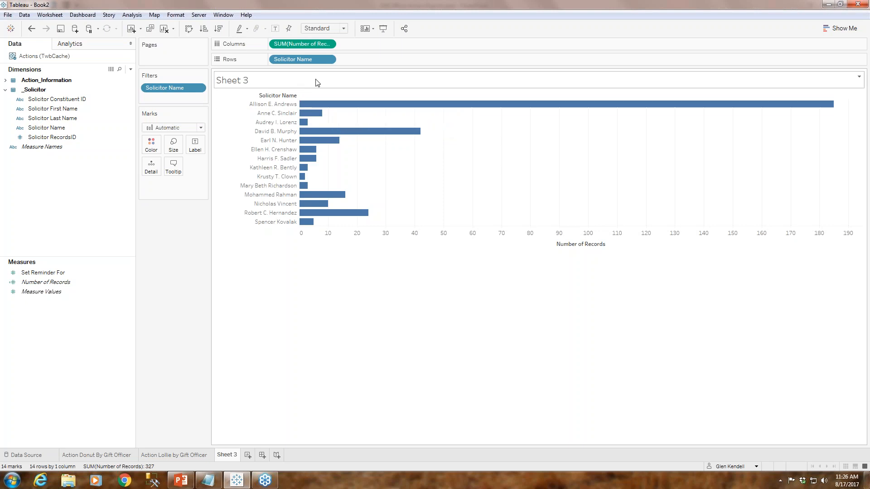
- Sort Solicitor Name in descending order by the sum of Number of Records, and recheck the sort settings
click(329, 61)
click(304, 112)
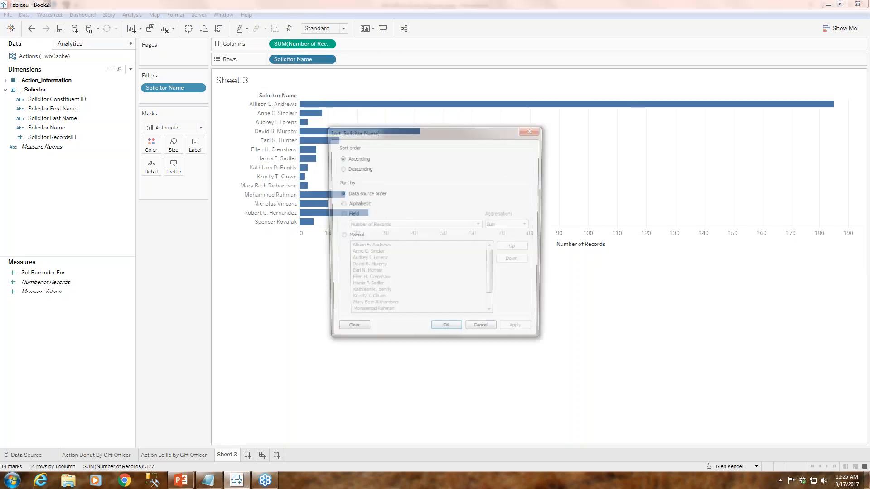
click(348, 215)
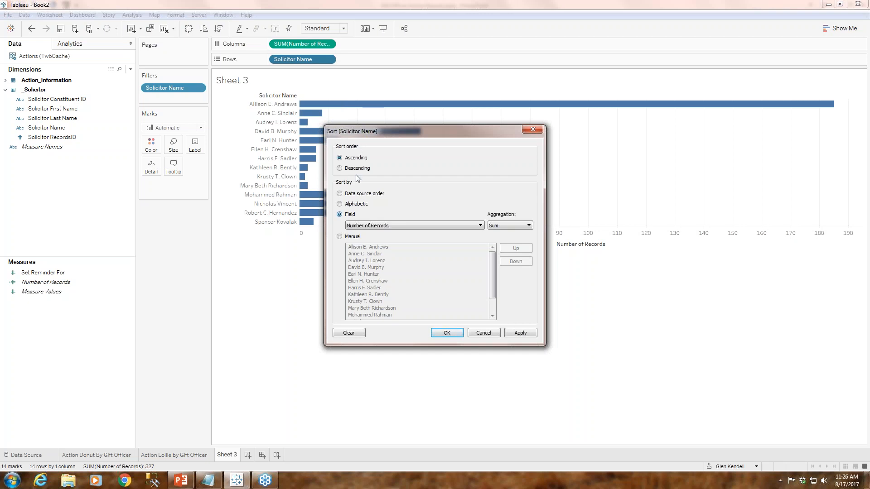
click(357, 169)
click(448, 333)
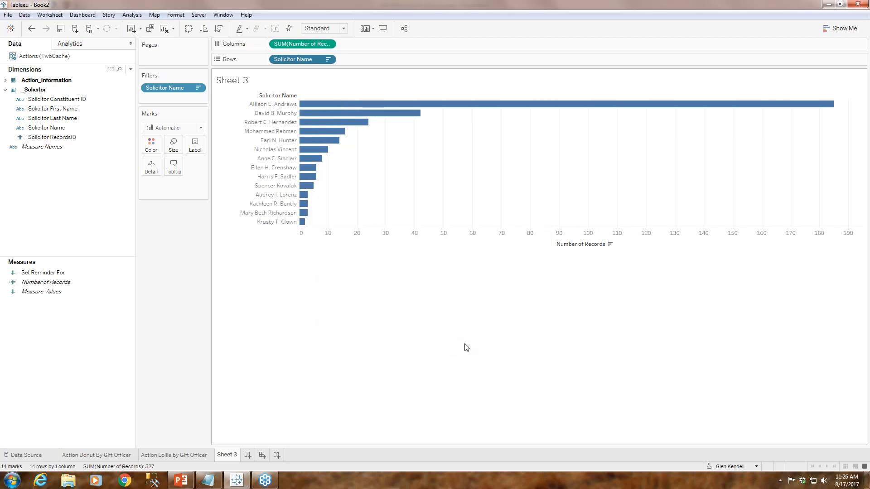
click(328, 58)
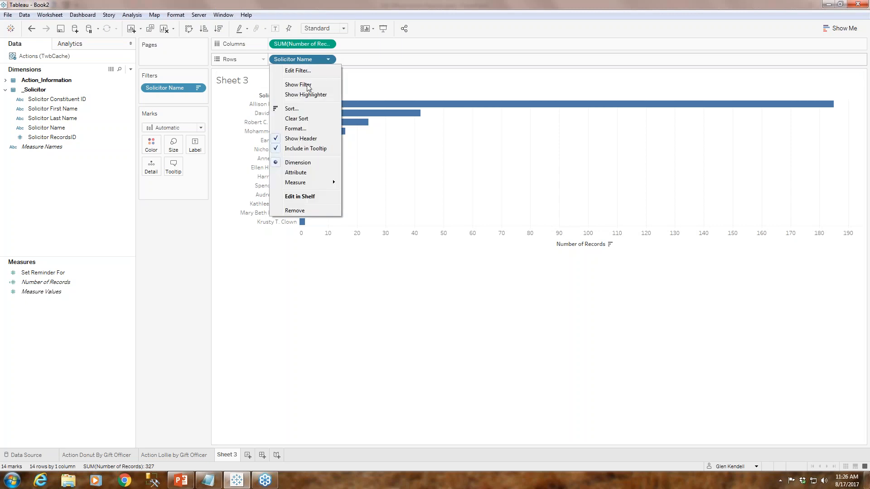
click(300, 109)
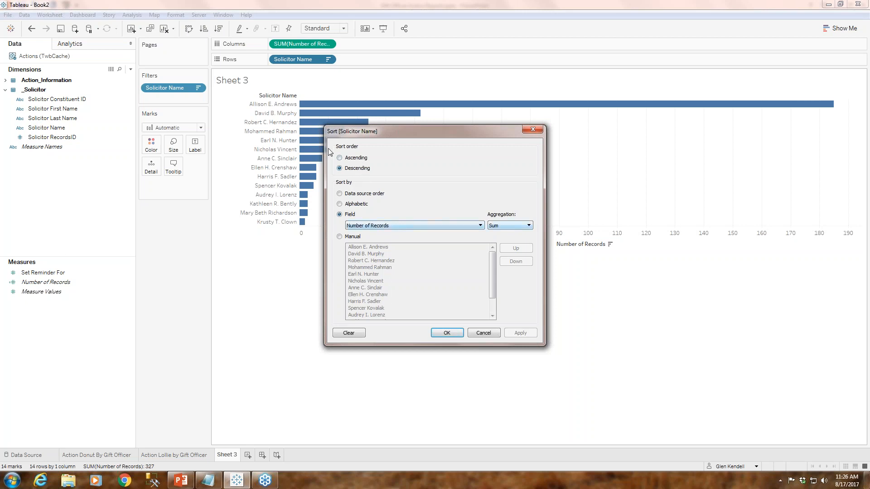
click(451, 334)
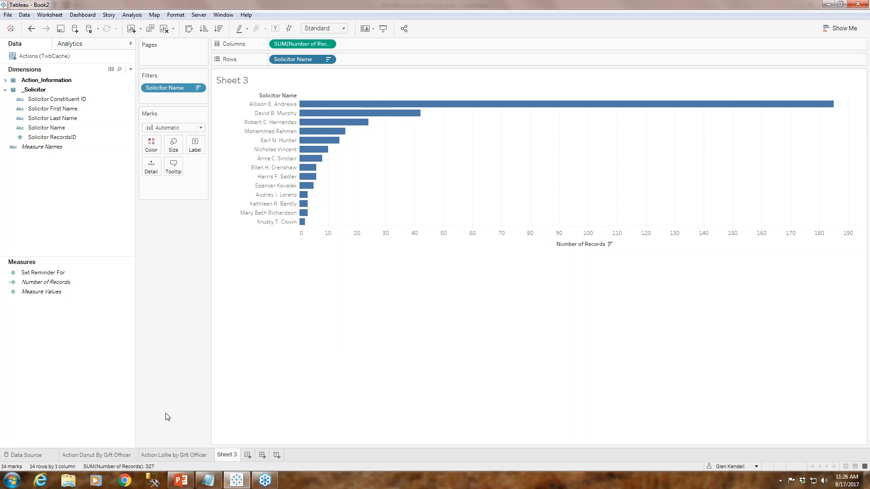
click(49, 283)
click(48, 282)
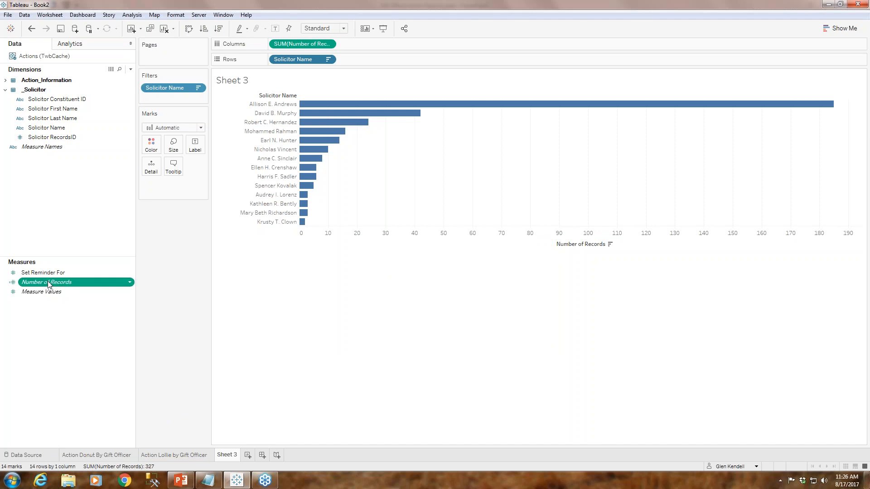
click(49, 282)
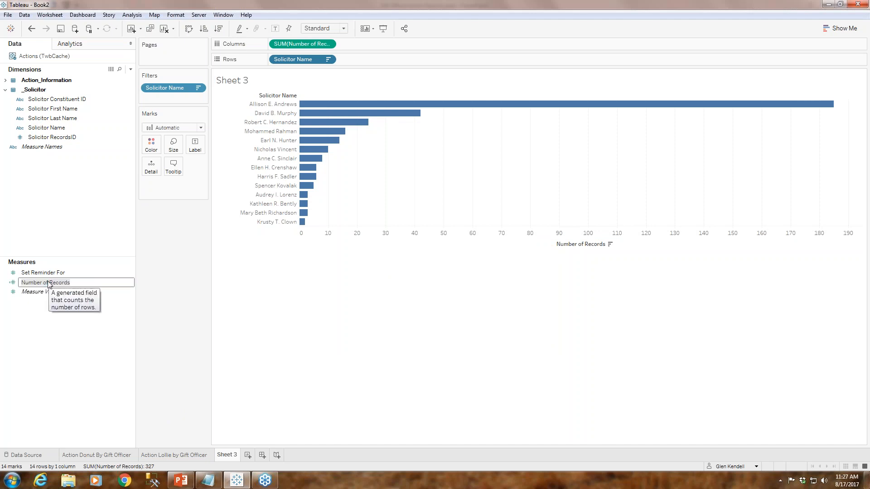
key(Escape)
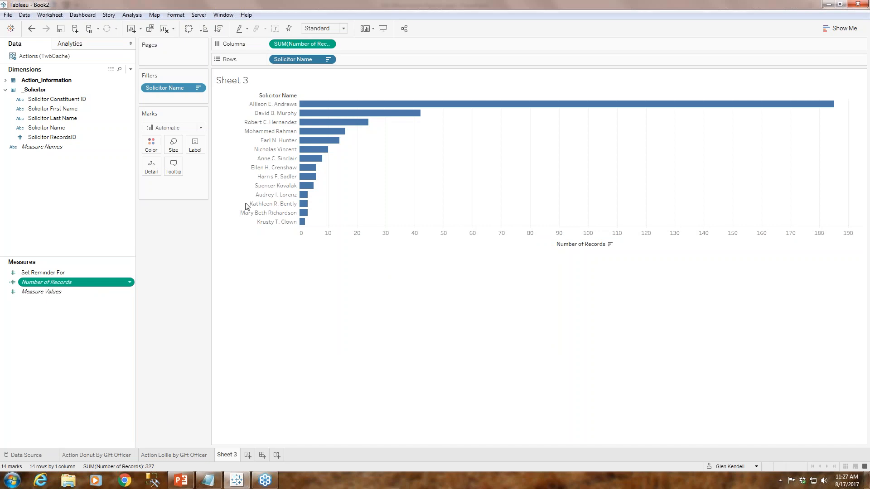
- Label the bars with Number of Records and turn the label into a Rank quick table calculation
drag(64, 283, 195, 146)
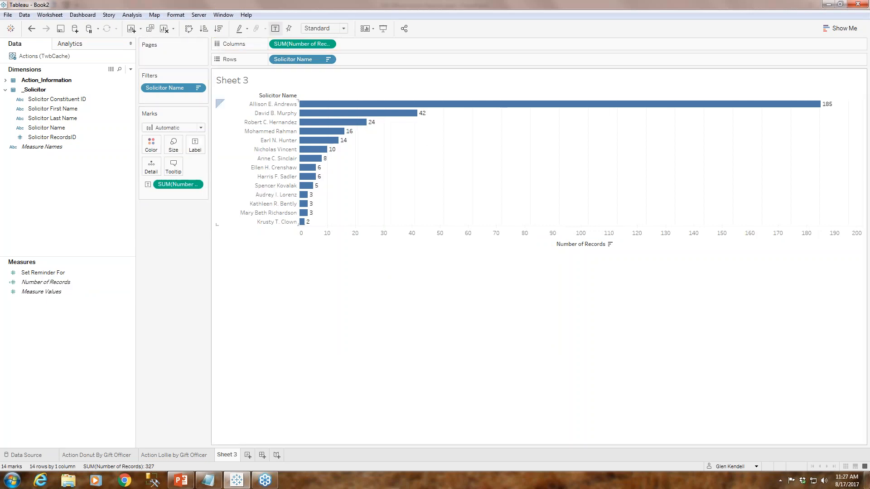
click(195, 187)
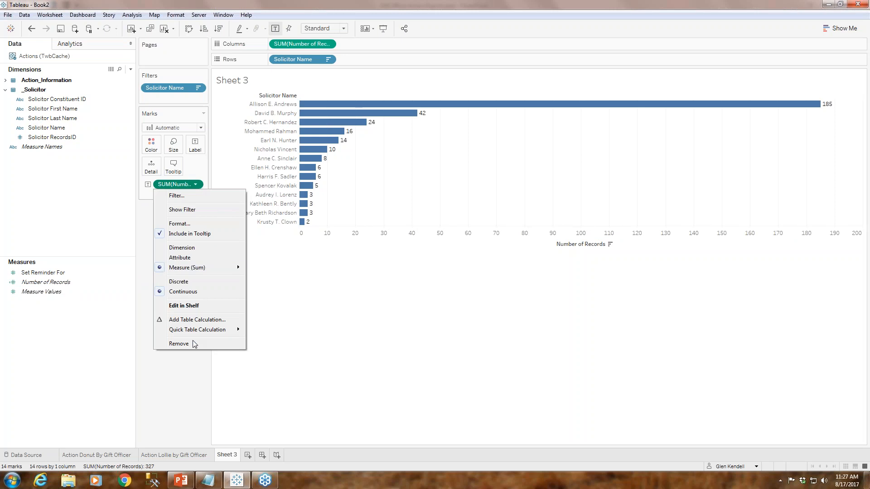
mouse_move(198, 331)
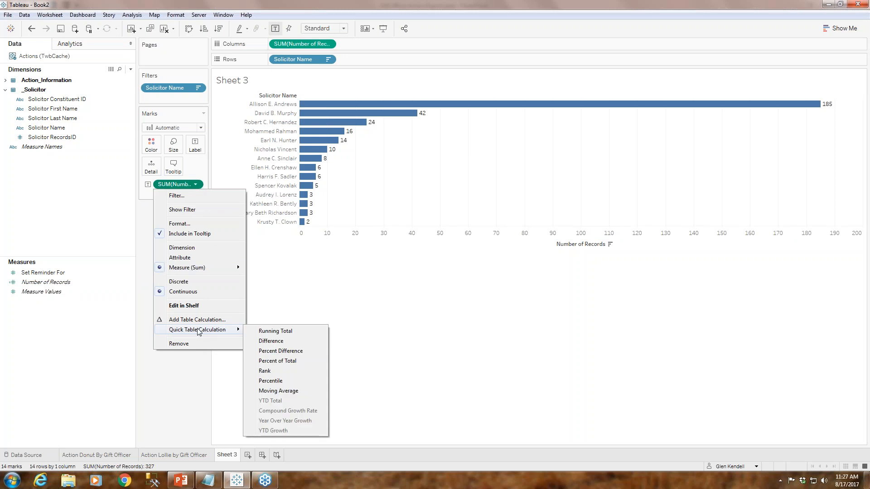
click(277, 371)
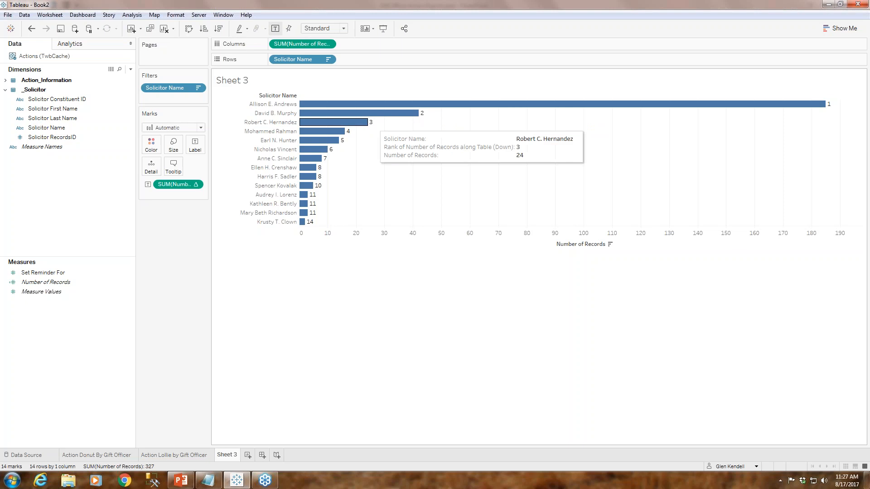
mouse_move(324, 182)
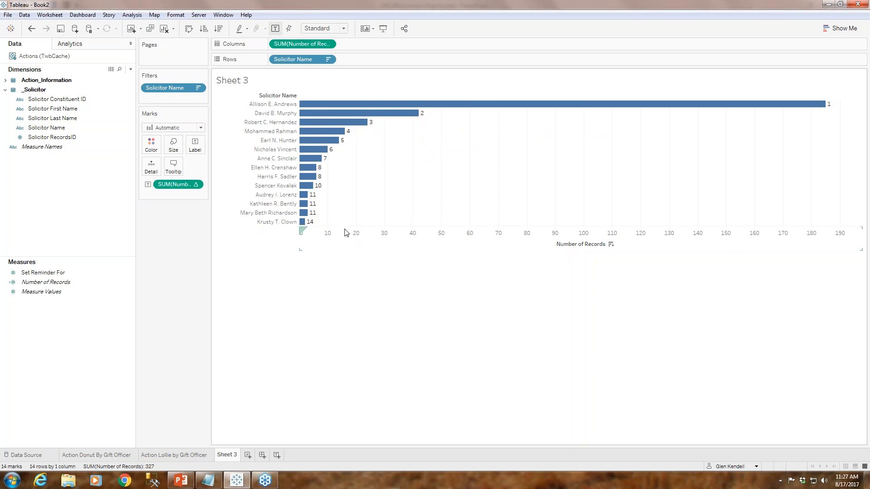
- Increase the height of the solicitor rows so the bars fill most of the worksheet
drag(268, 225, 266, 250)
click(31, 29)
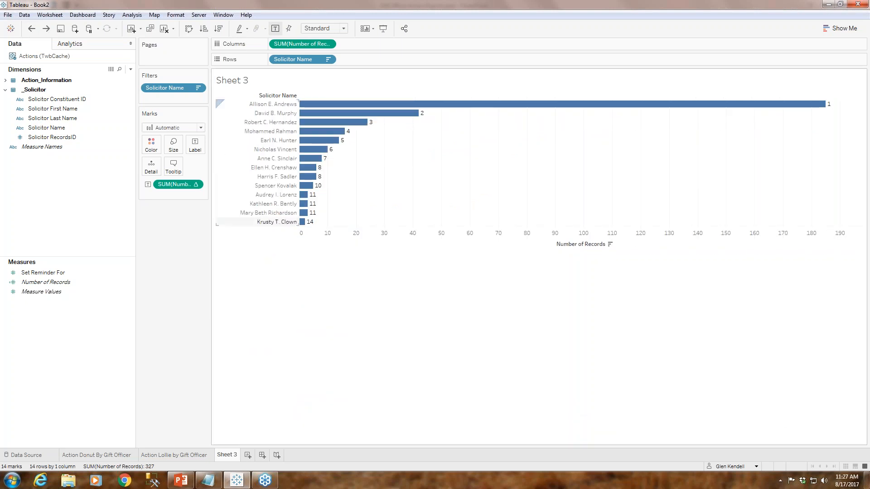
click(273, 222)
drag(270, 236, 270, 246)
click(447, 163)
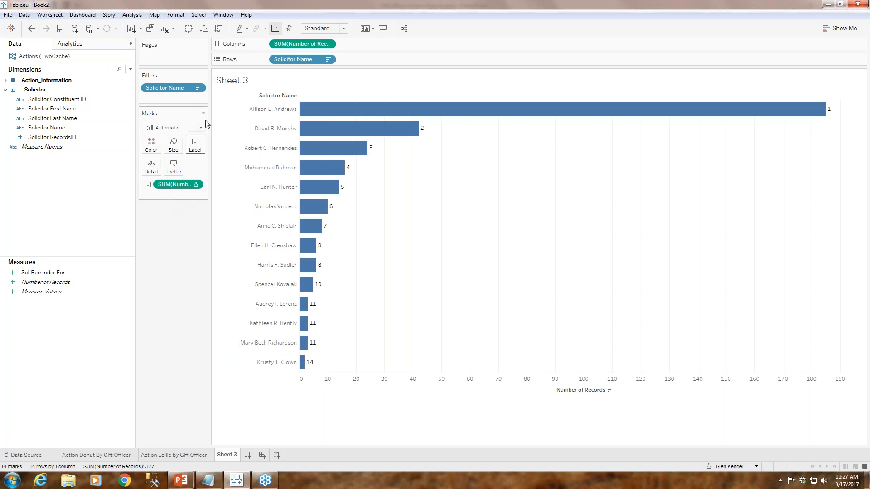
- Create a calculated field named Tier and fill it with the IF RANK formula copied from the Notepad notes, through END
click(130, 70)
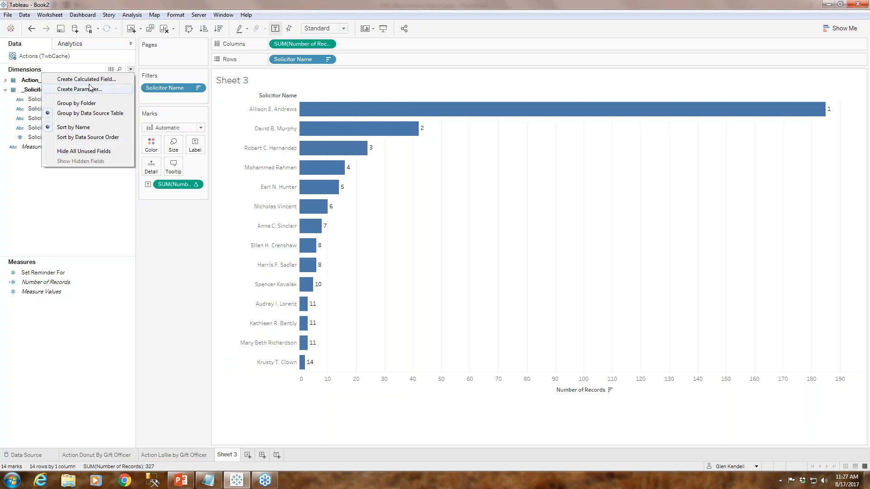
click(86, 79)
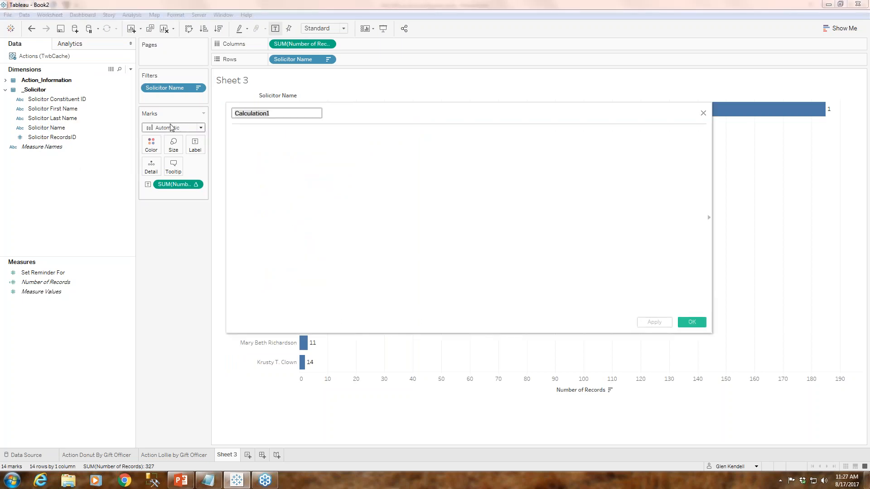
text(Tier)
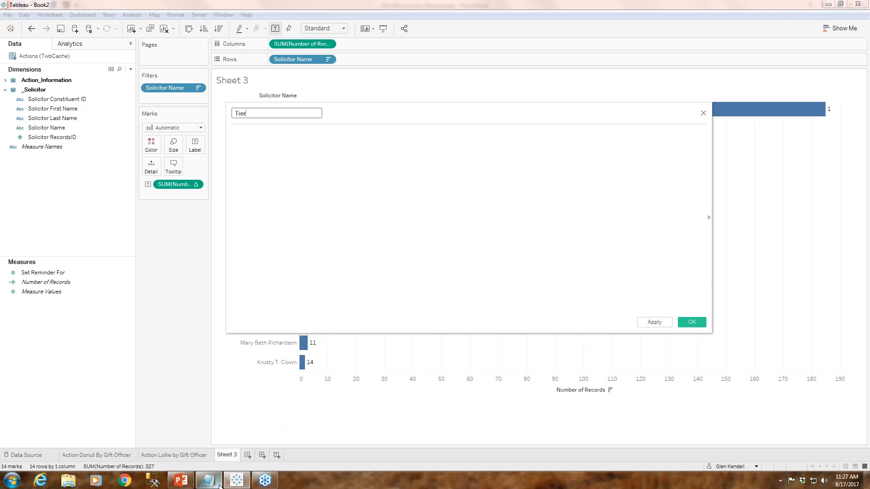
key(alt+Tab)
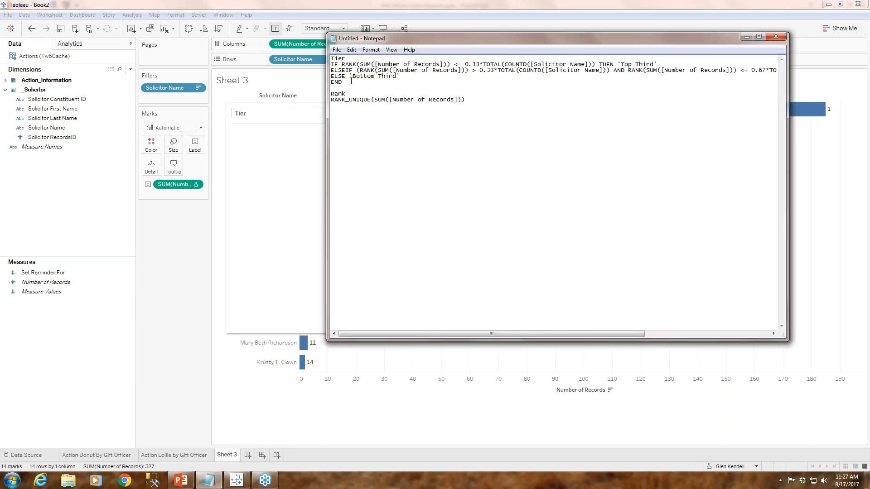
drag(351, 81, 319, 66)
key(ctrl+c)
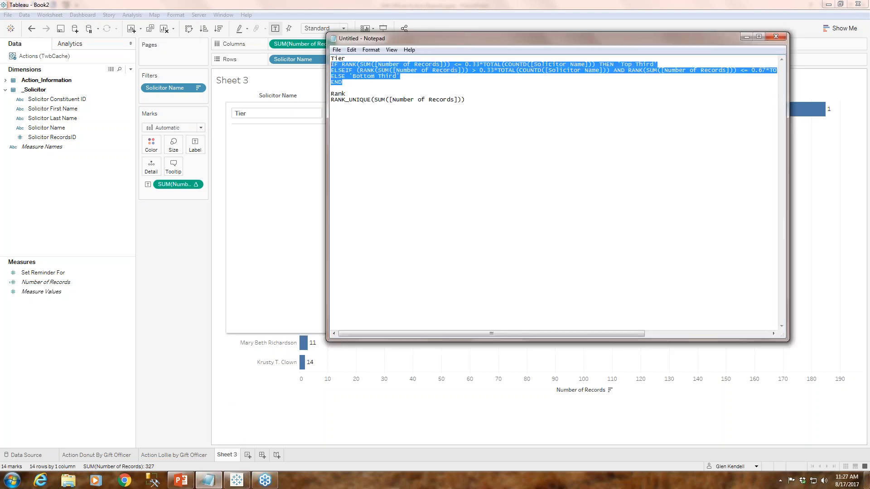
click(290, 150)
key(ctrl+v)
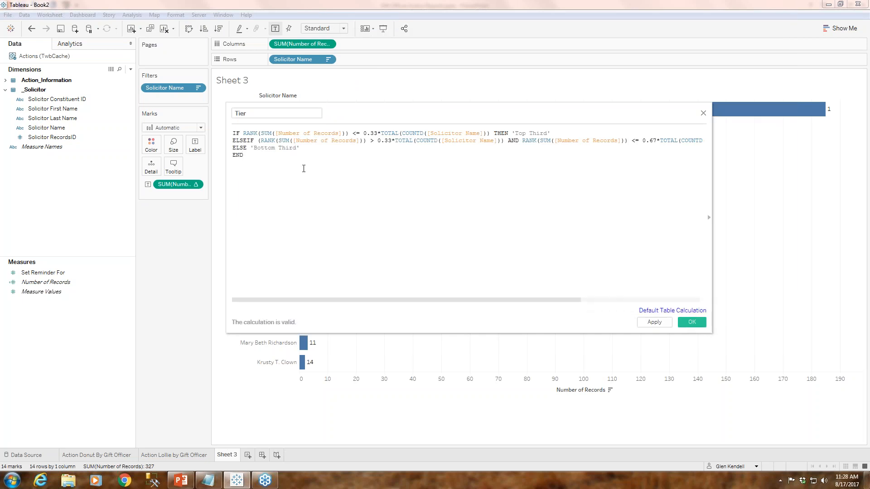
- Enlarge and reposition the calculation editor to review the full Tier formula, and save the calculated field
drag(710, 332, 813, 388)
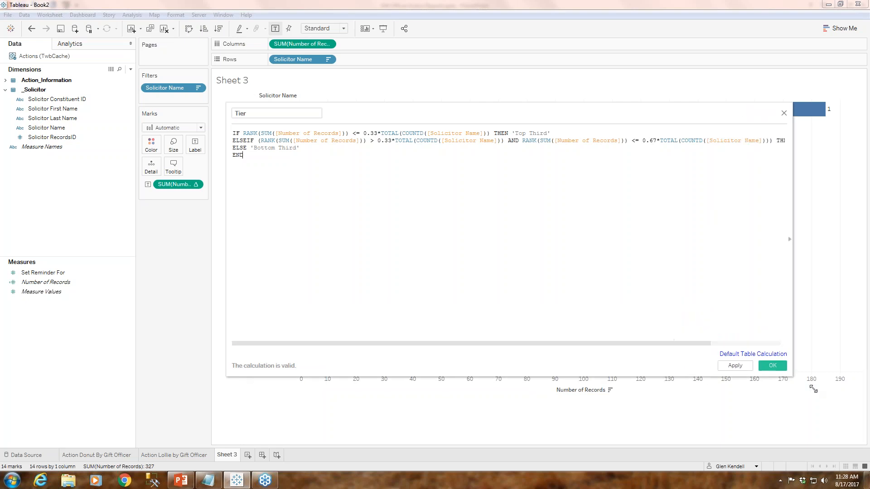
drag(362, 112, 254, 91)
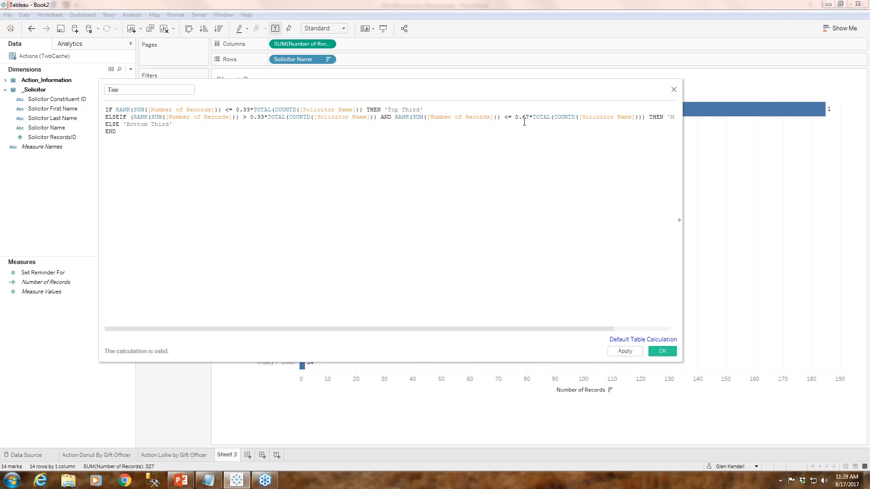
drag(607, 328, 380, 344)
click(663, 351)
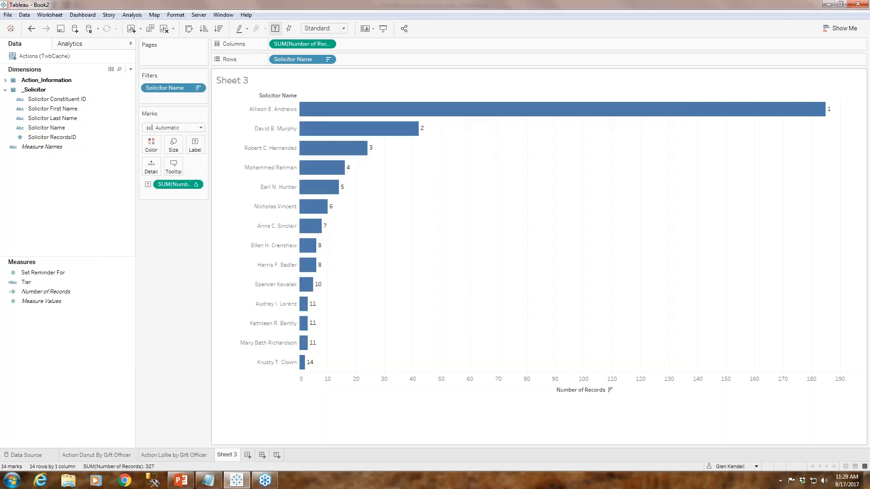
- Color the bars by the Tier field, with Top Third in green and Bottom Third in red
click(75, 282)
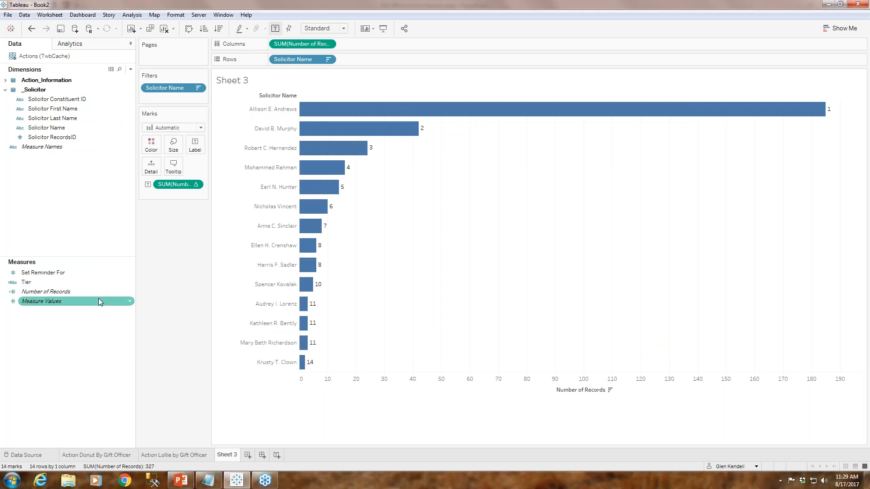
drag(97, 282, 151, 144)
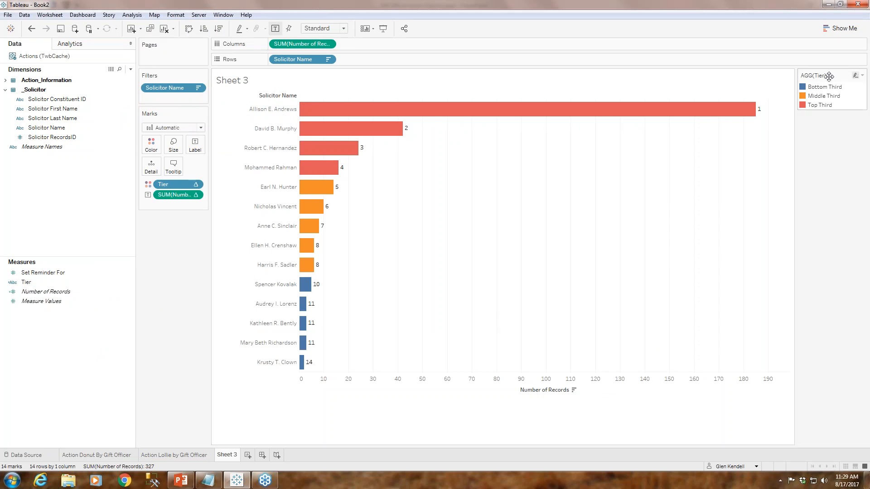
click(862, 76)
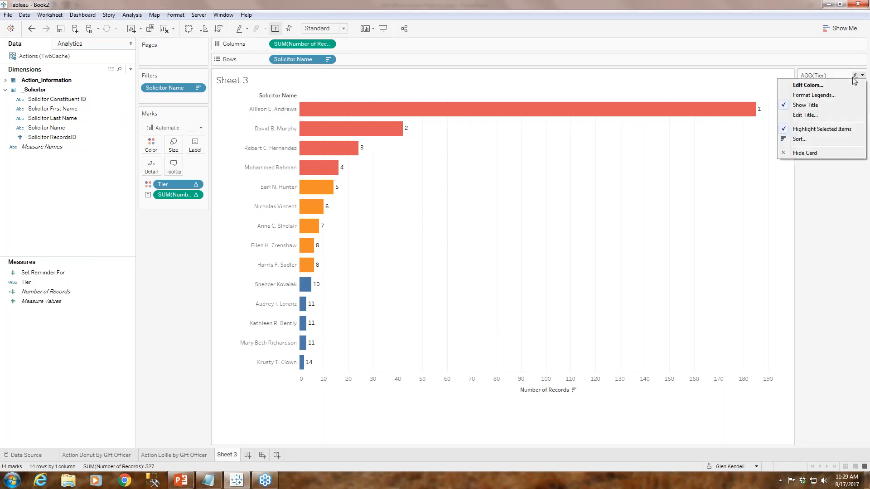
click(825, 86)
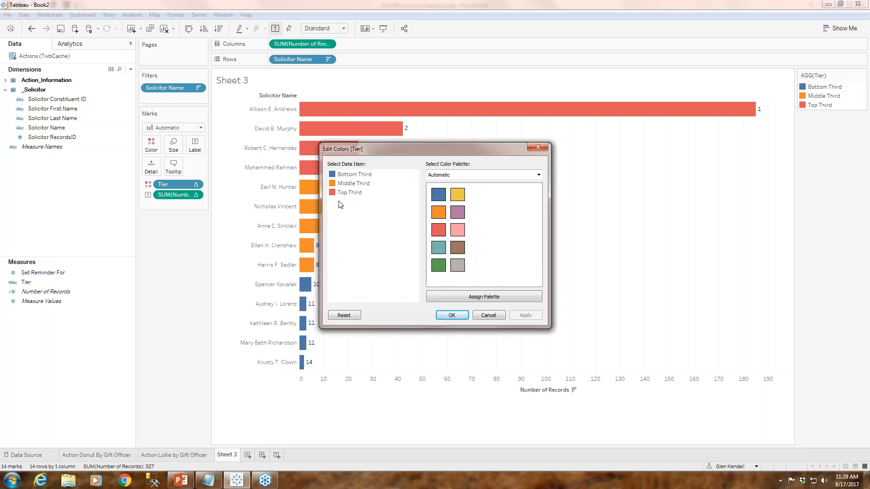
click(347, 194)
click(439, 267)
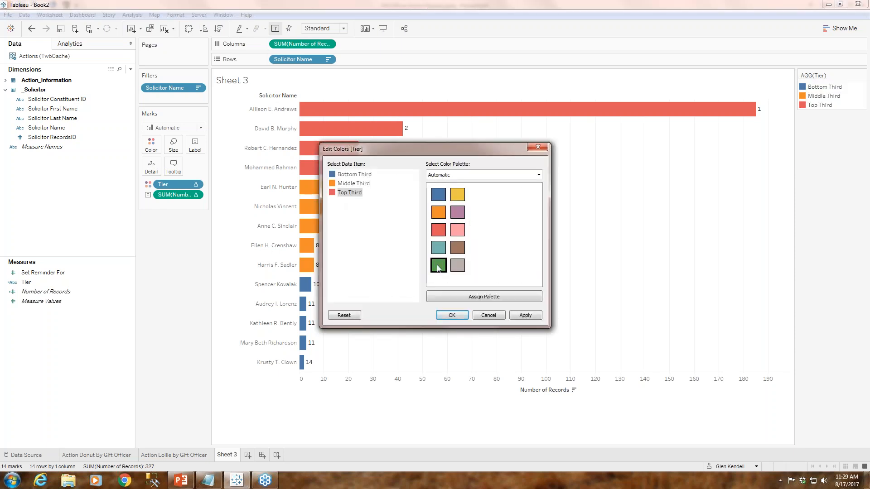
click(357, 175)
click(439, 230)
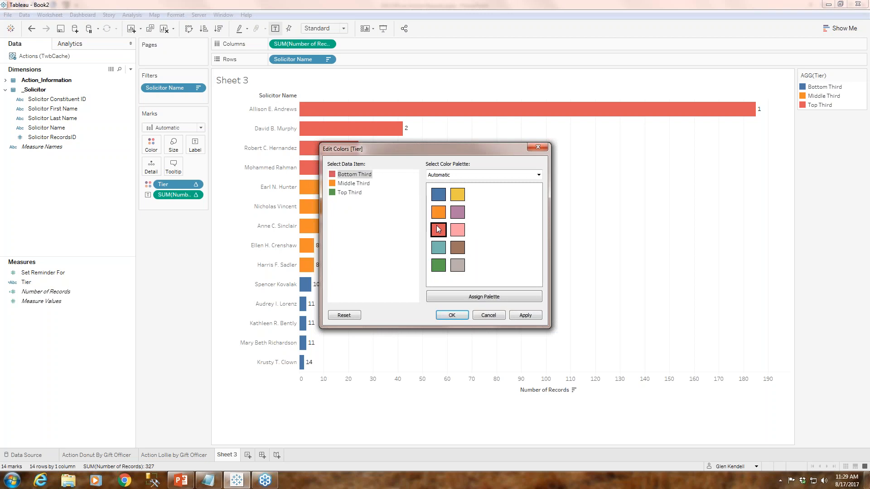
click(353, 184)
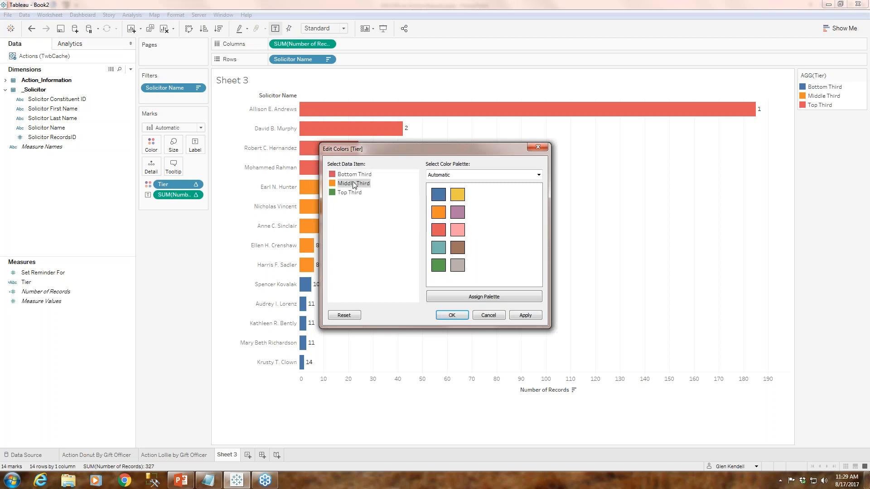
click(447, 318)
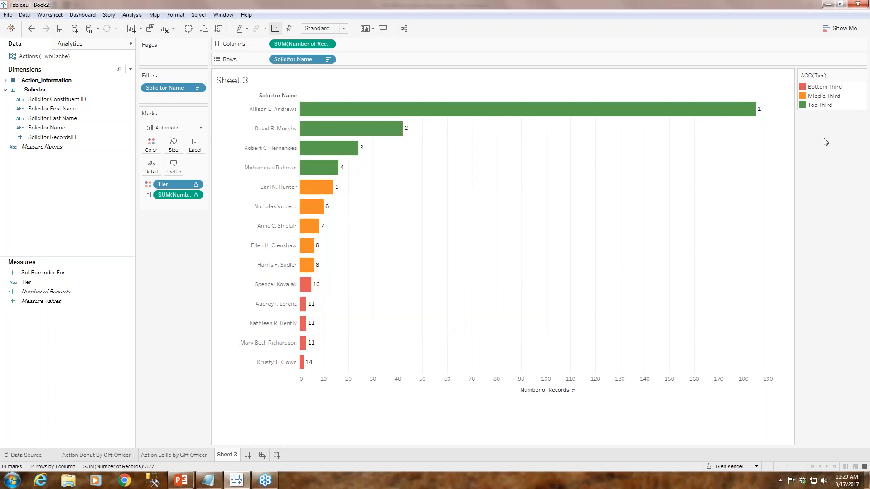
- Sort the Tier legend manually in the order Top Third, Middle Third, Bottom Third
click(862, 76)
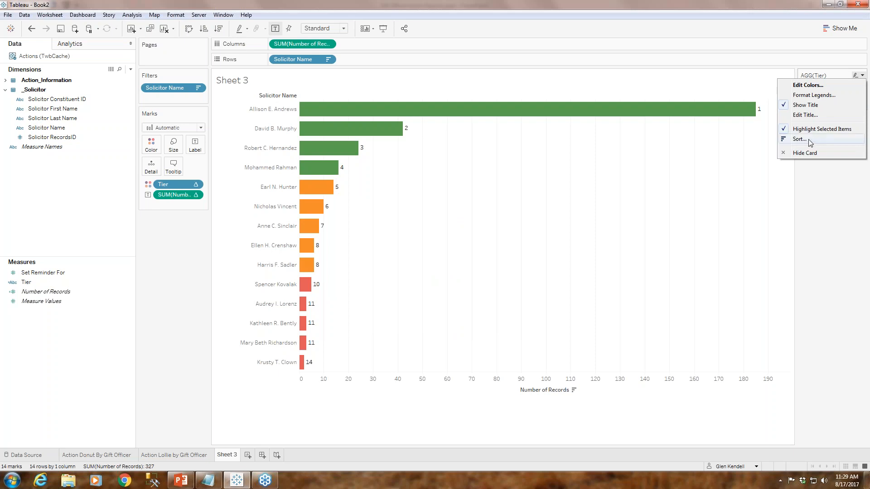
click(799, 139)
click(340, 177)
click(359, 202)
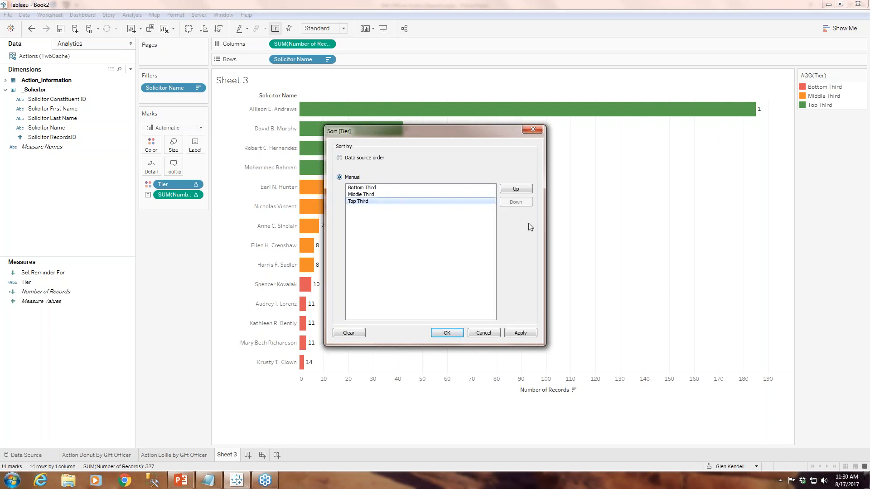
click(515, 189)
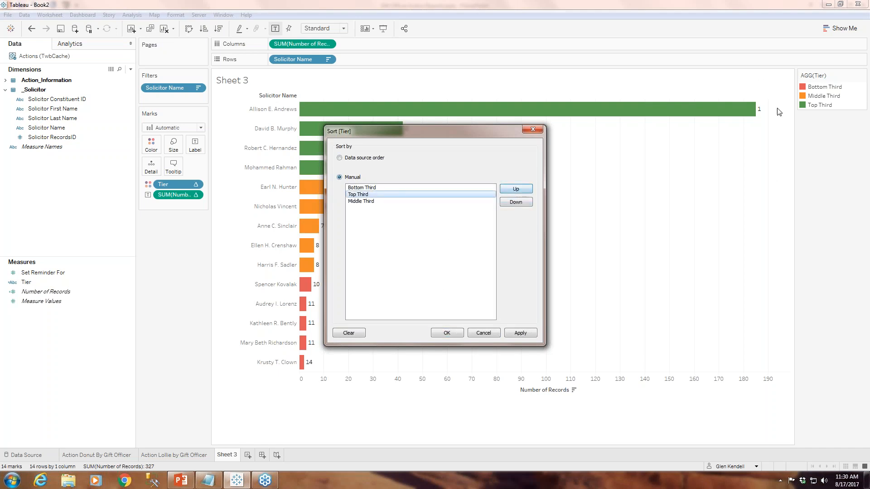
click(506, 189)
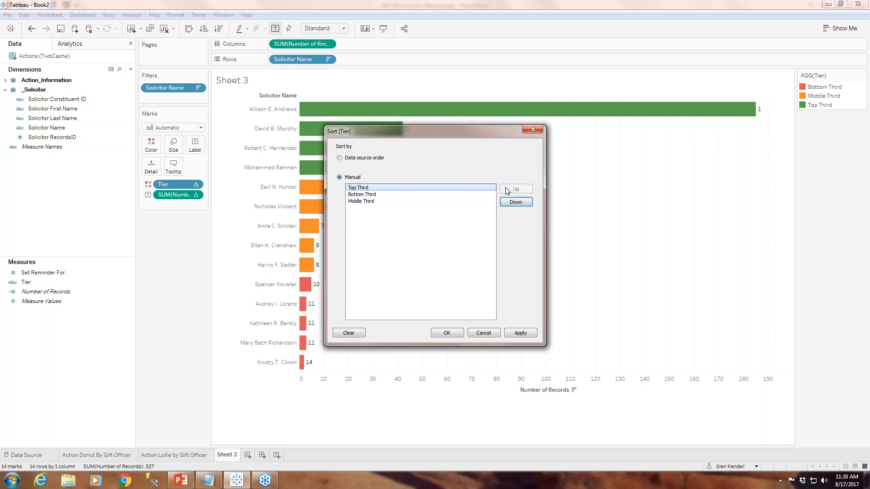
click(398, 194)
click(515, 202)
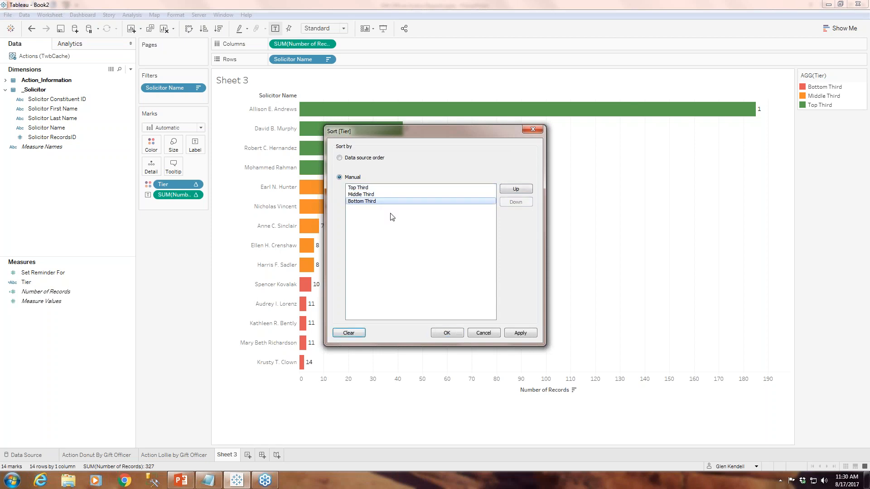
click(450, 333)
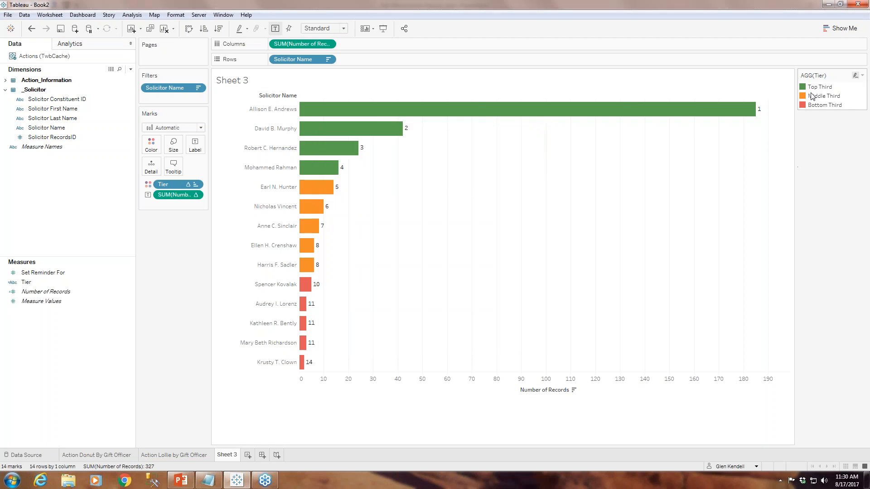
- Change the color legend's title to Tier and choose a different font size for it
click(862, 75)
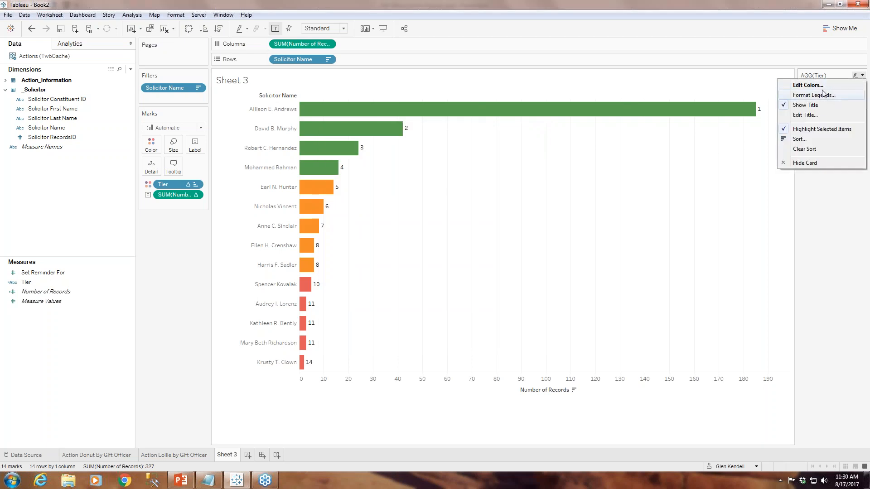
click(804, 115)
key(ctrl+a)
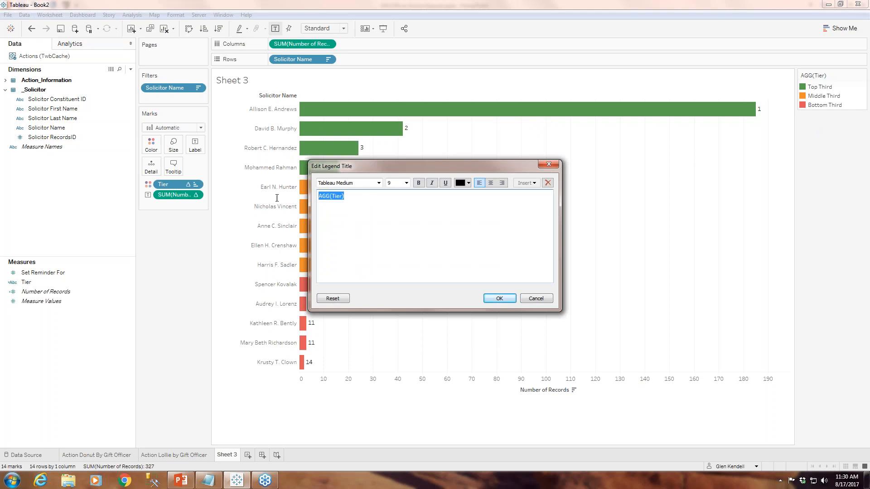
text(Tier)
click(406, 183)
click(399, 218)
click(499, 299)
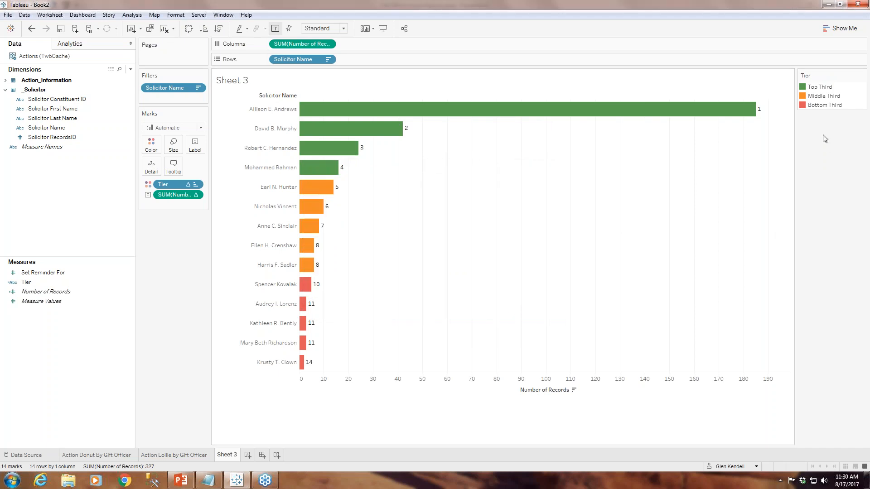
- Clear the Rank table calculation from the Number of Records bar labels so they show the record counts
click(195, 195)
mouse_move(223, 362)
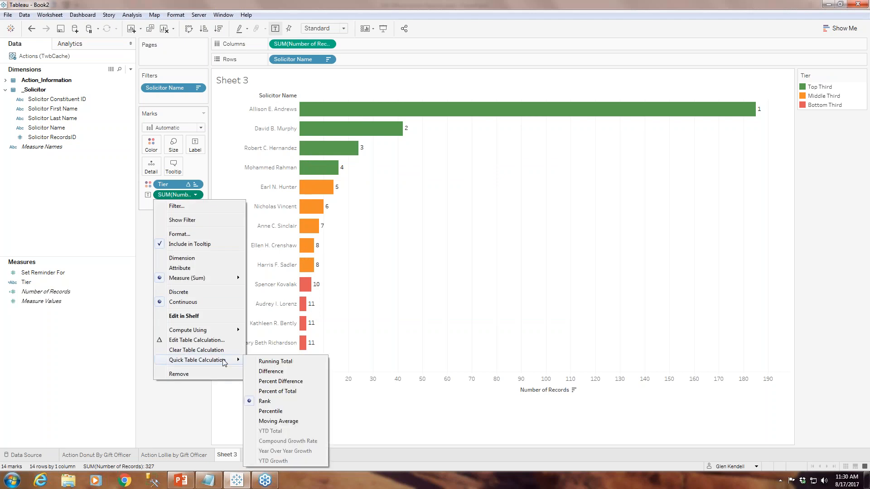
click(192, 350)
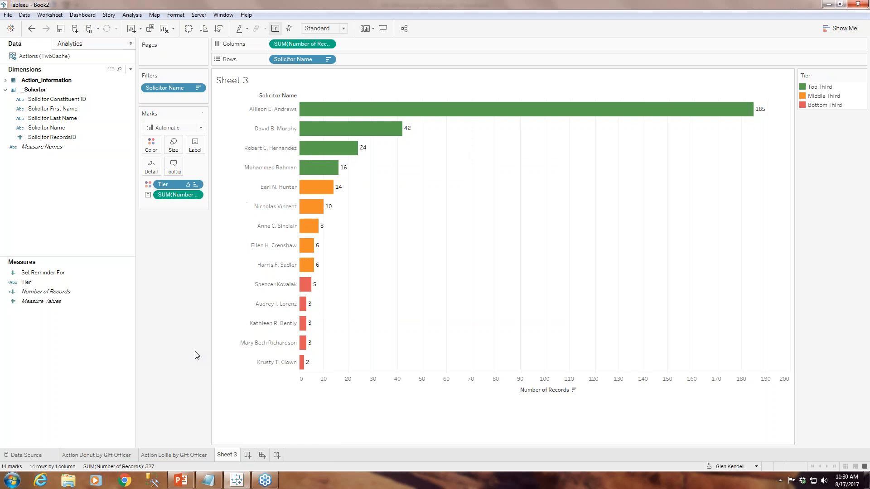
mouse_move(758, 112)
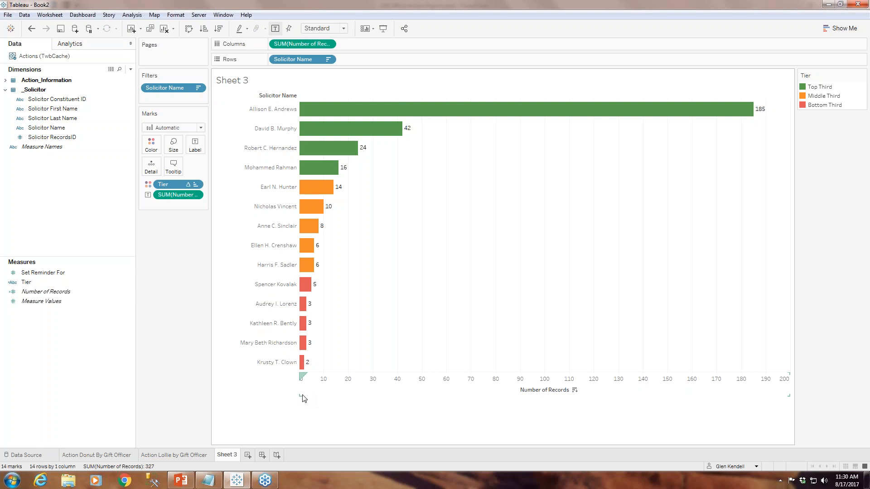
- Format the solicitor names along the rows with a 12 pt header font
right_click(265, 133)
click(253, 152)
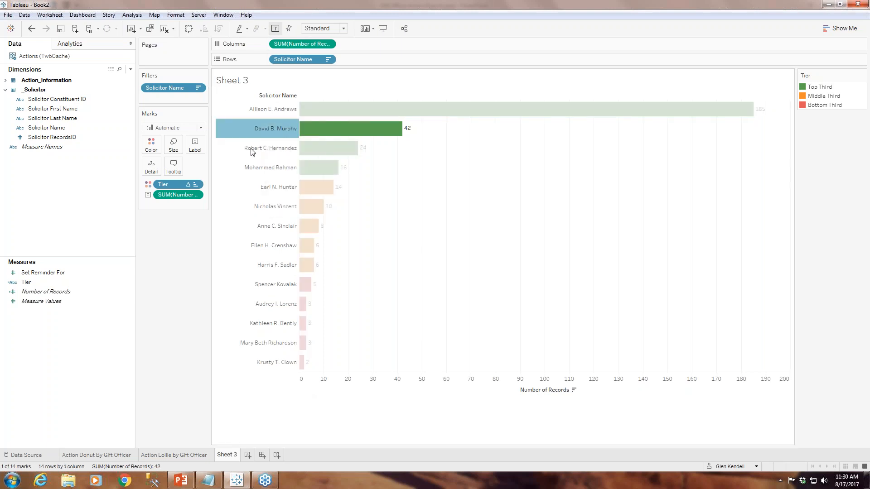
right_click(252, 151)
click(277, 189)
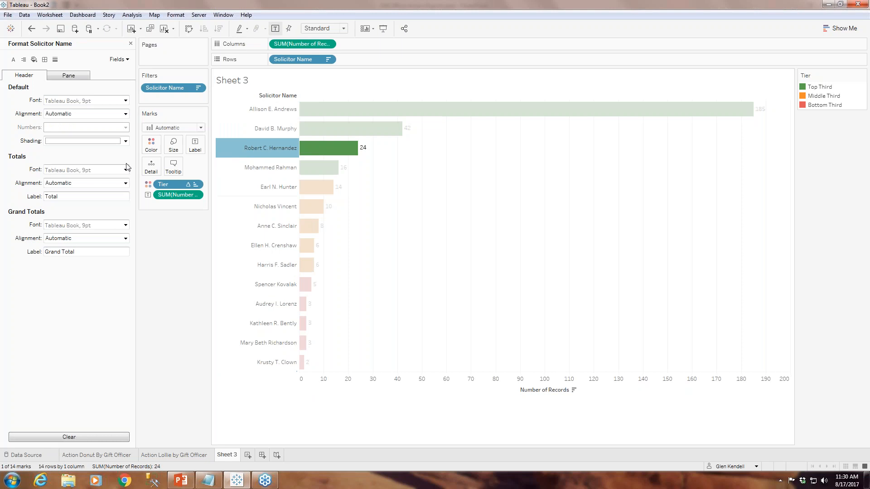
click(125, 100)
click(68, 127)
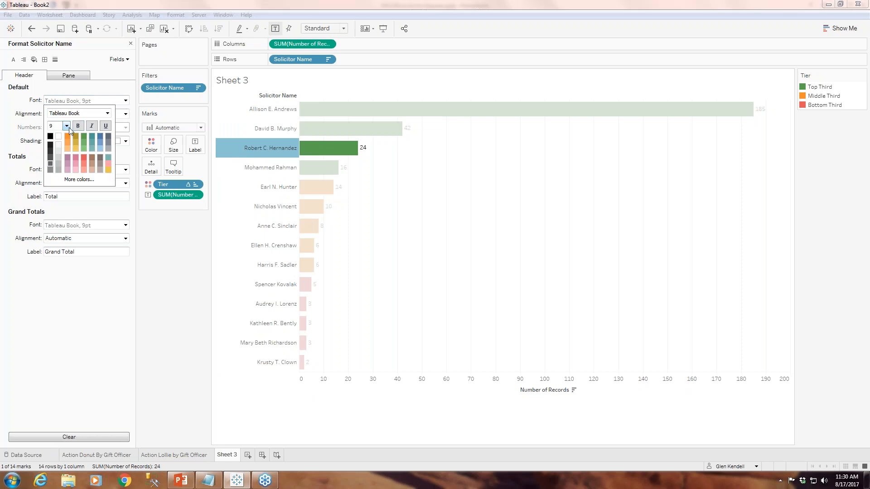
click(66, 127)
click(56, 161)
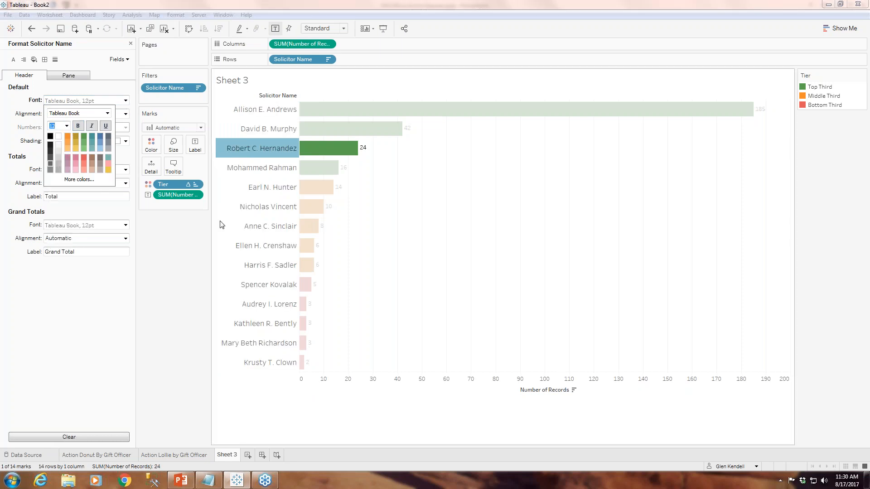
click(184, 278)
- Set the Solicitor Name field label's font size to 12 pt and close the formatting settings
right_click(269, 97)
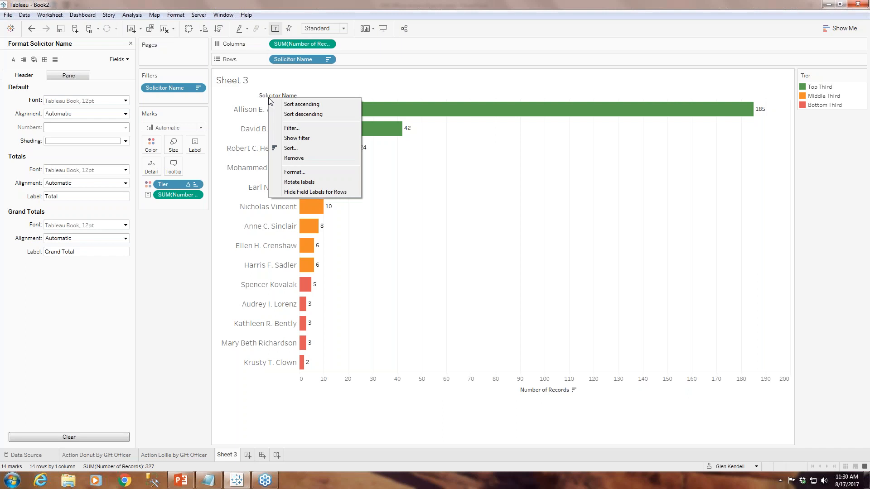
click(293, 173)
click(126, 85)
click(66, 110)
click(62, 147)
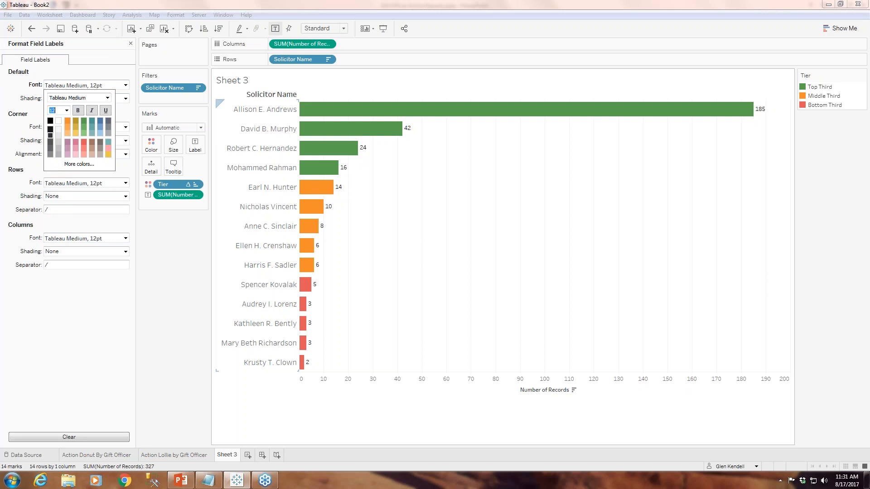
click(267, 415)
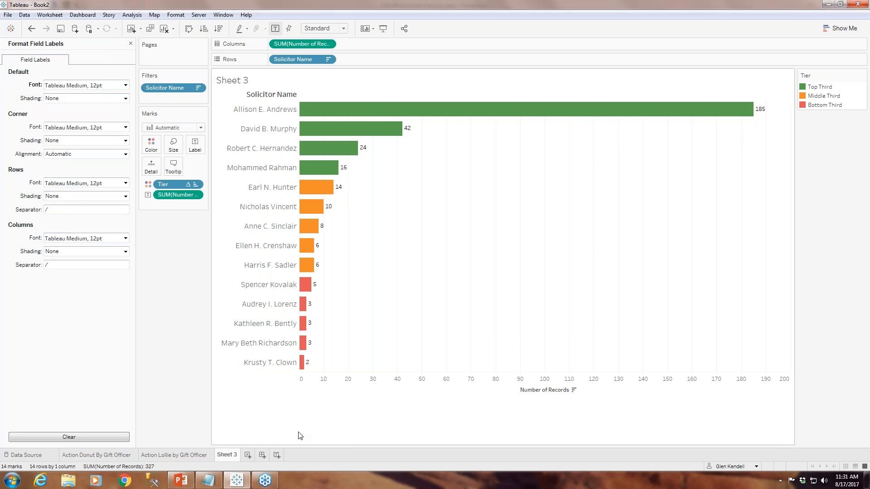
click(131, 43)
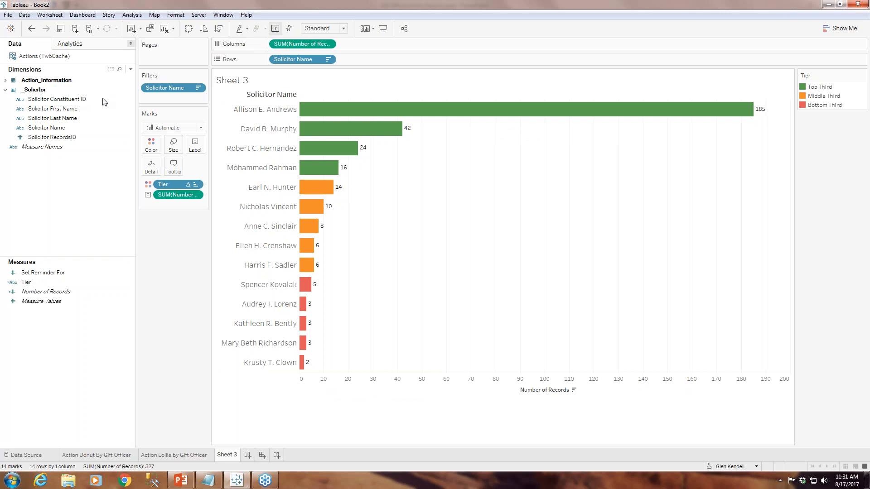
- Filter the chart by Action Date using relative dates covering the last 20 years
click(6, 90)
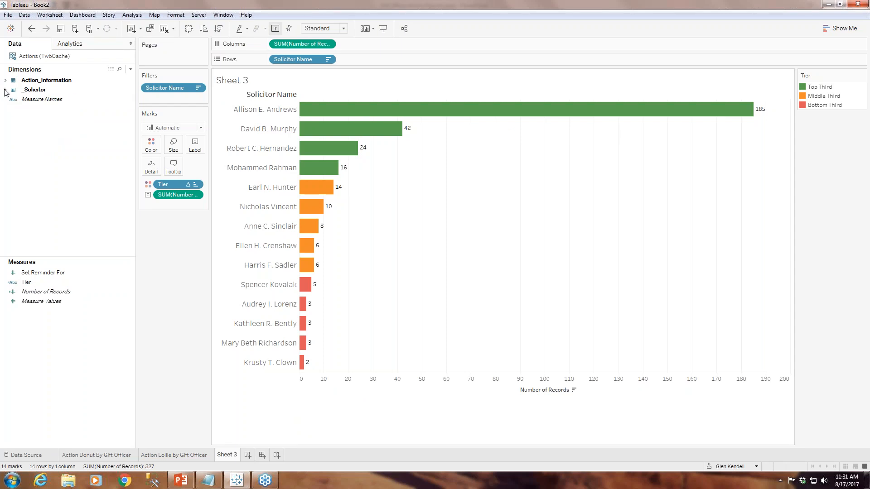
click(5, 81)
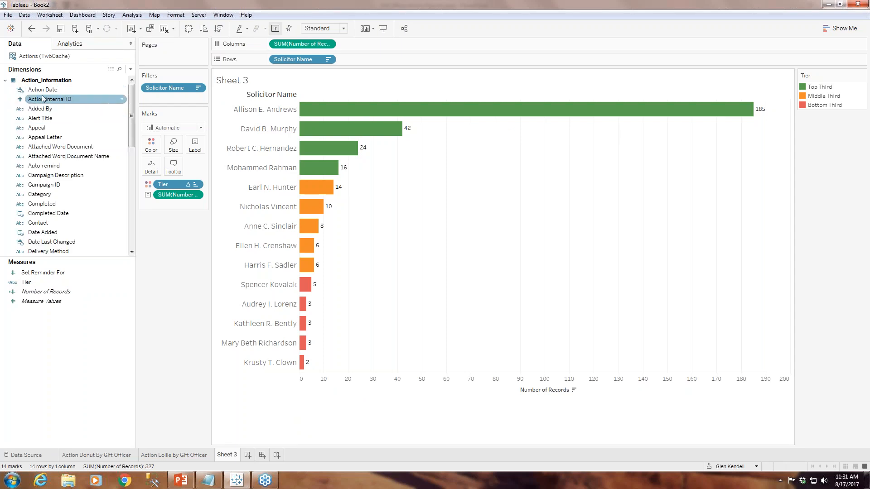
drag(43, 91, 181, 97)
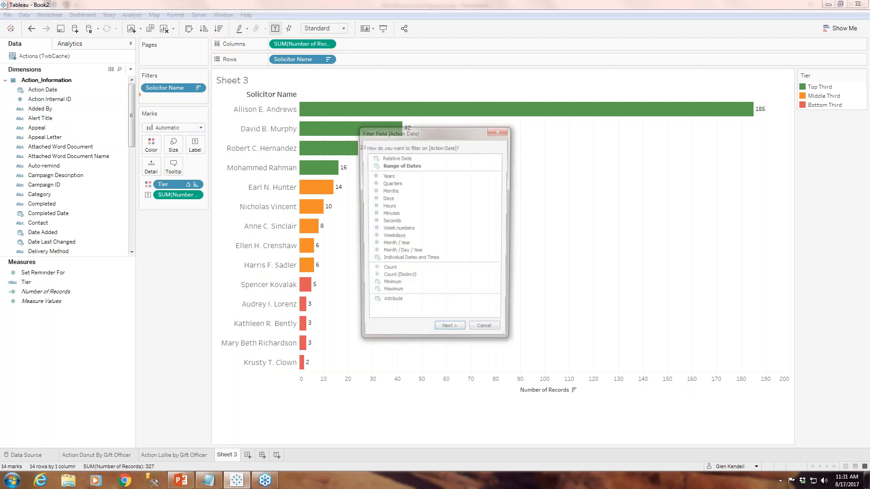
click(449, 334)
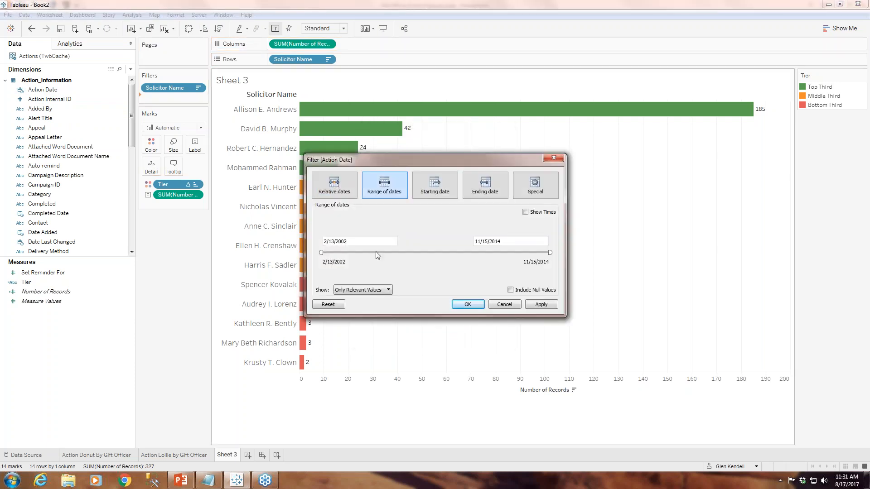
click(334, 186)
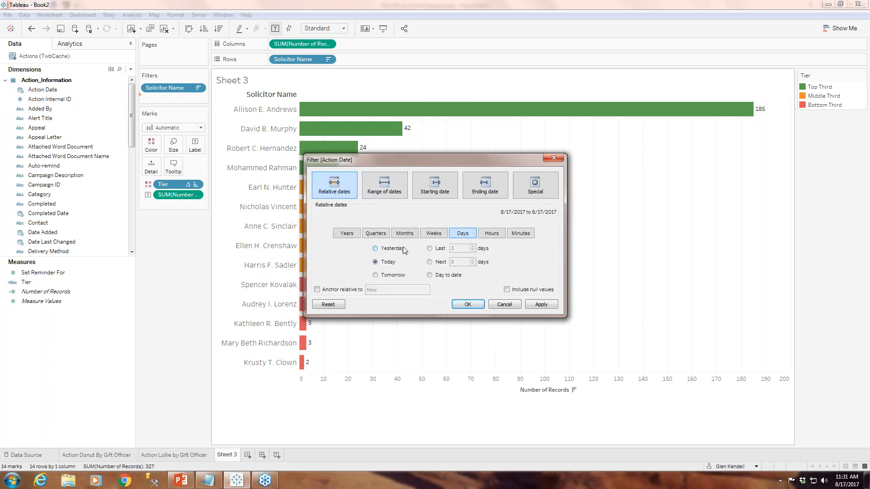
click(348, 234)
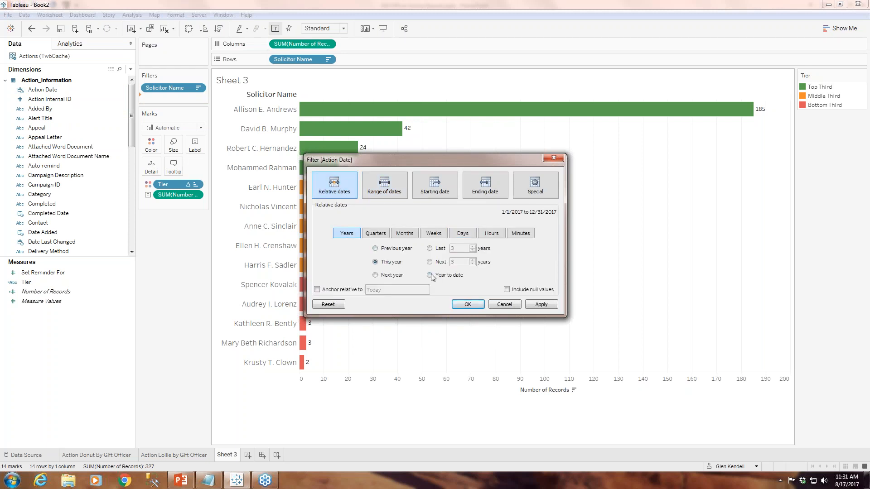
click(429, 248)
text(20)
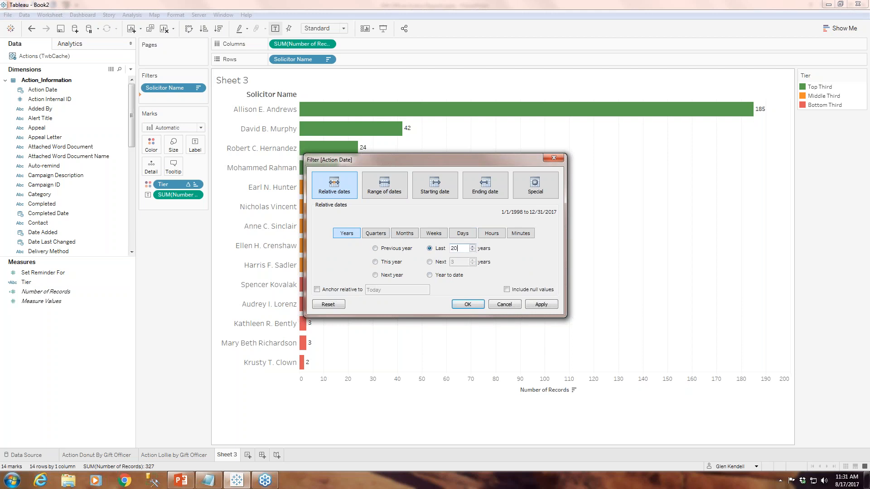
click(468, 305)
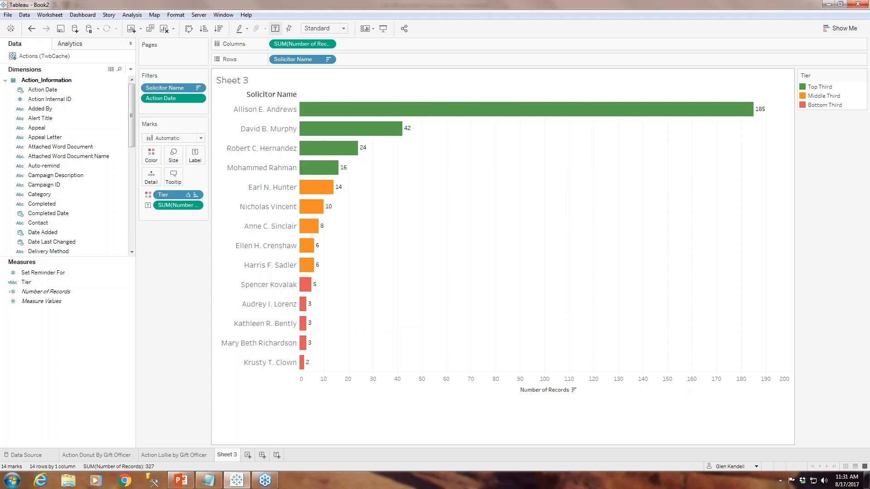
- Show the Action Date filter beside the chart and set it to the last 5 years
click(199, 99)
click(167, 120)
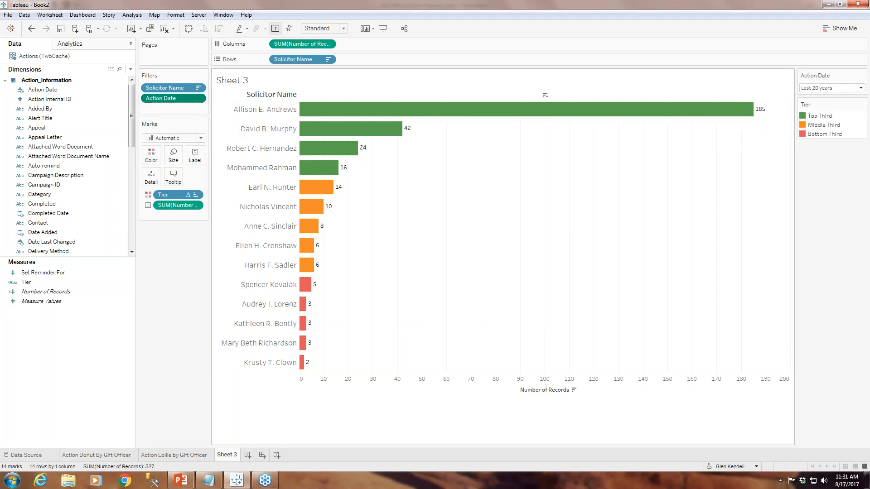
click(861, 88)
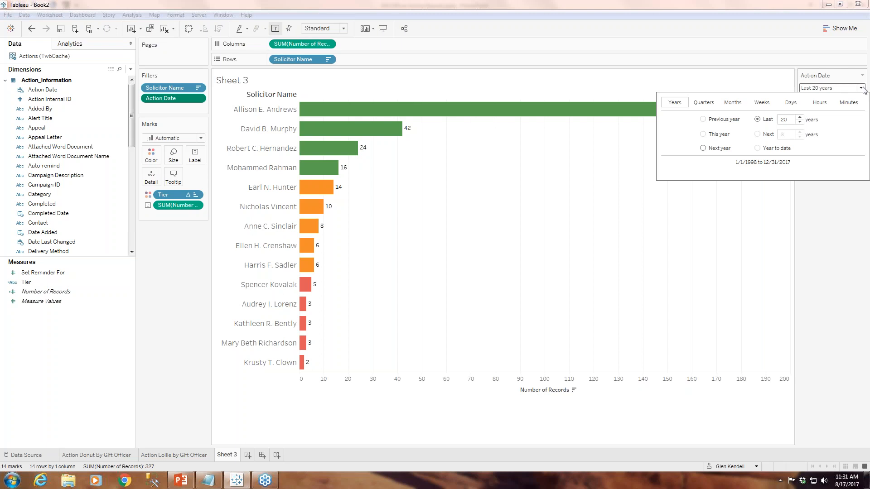
double_click(788, 120)
text(5)
click(822, 203)
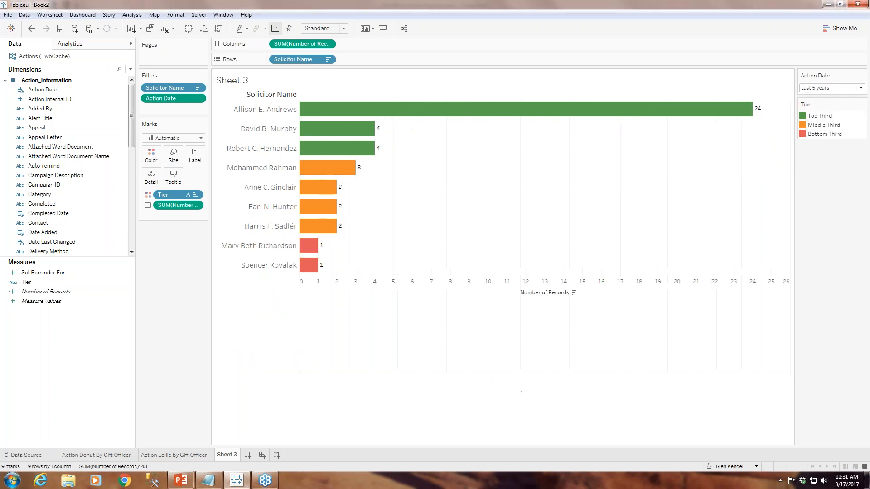
click(860, 88)
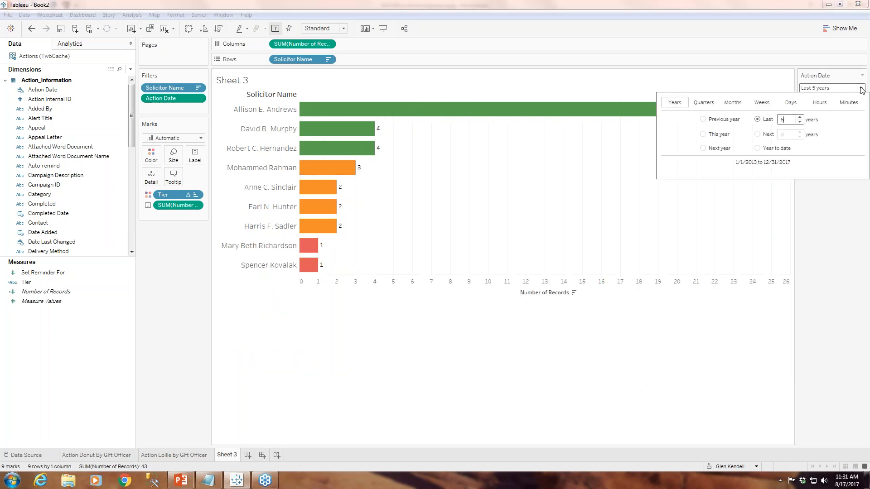
click(813, 195)
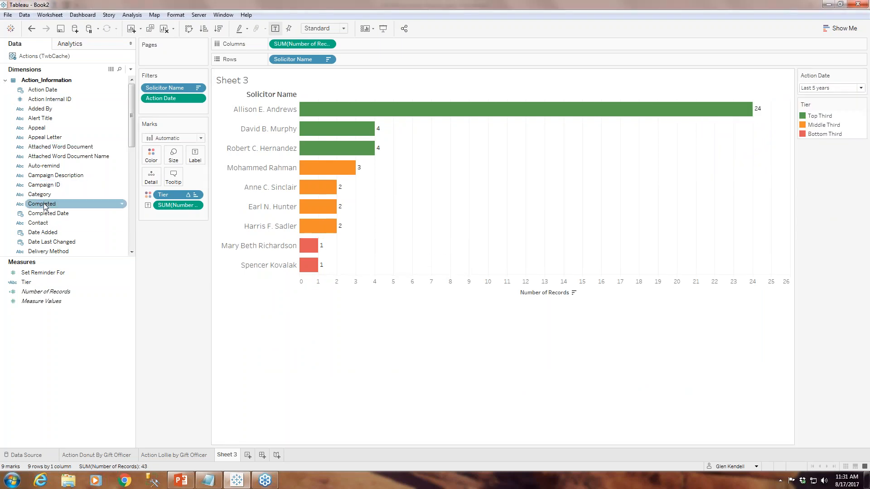
- Add a Completed filter with both No and Yes included, and show it beside the chart as a single-value slider
mouse_move(44, 204)
mouse_down()
mouse_move(154, 116)
mouse_move(152, 107)
mouse_up()
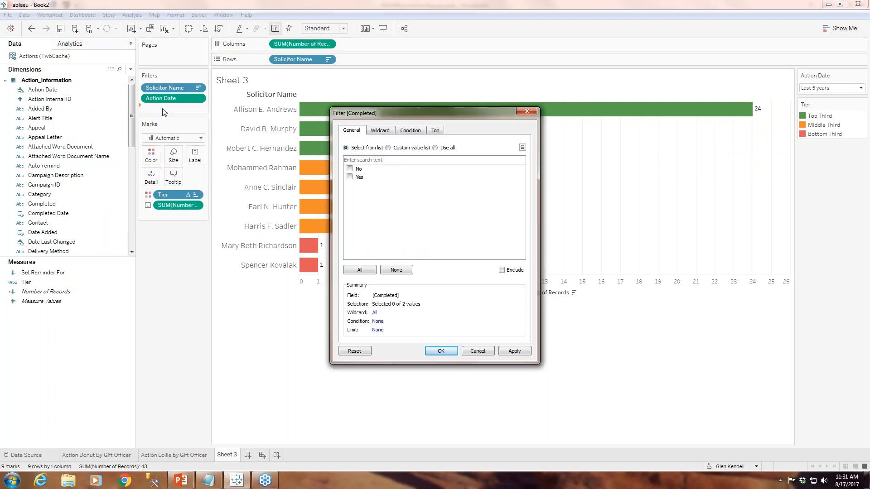
click(367, 272)
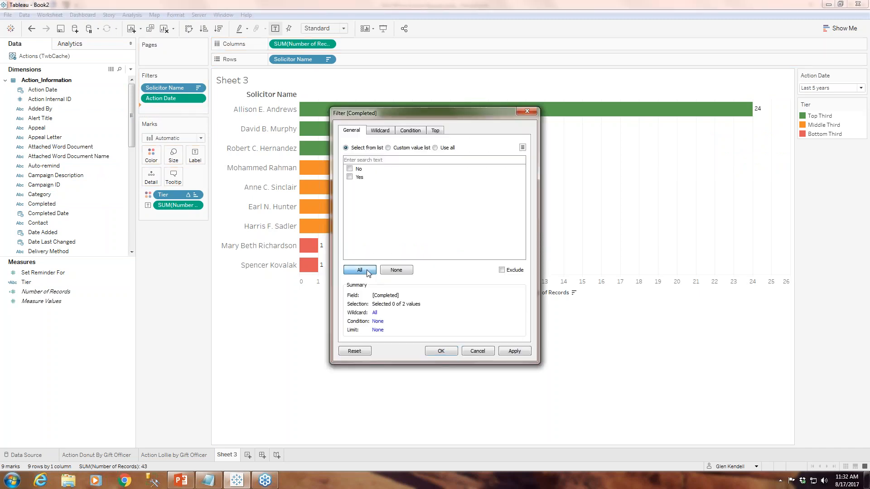
click(445, 351)
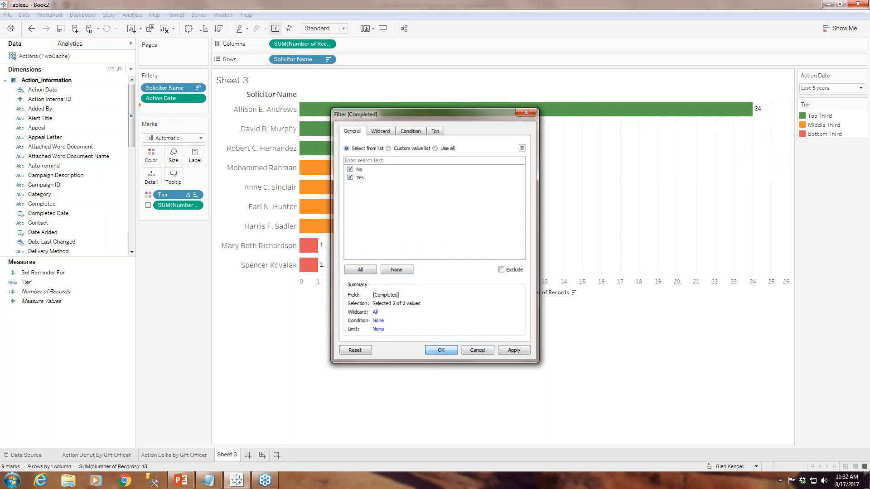
click(199, 109)
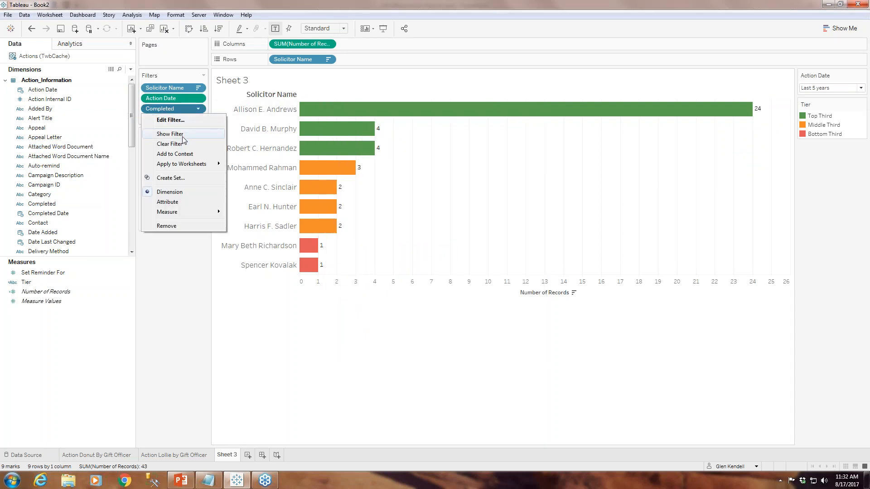
click(185, 134)
click(862, 75)
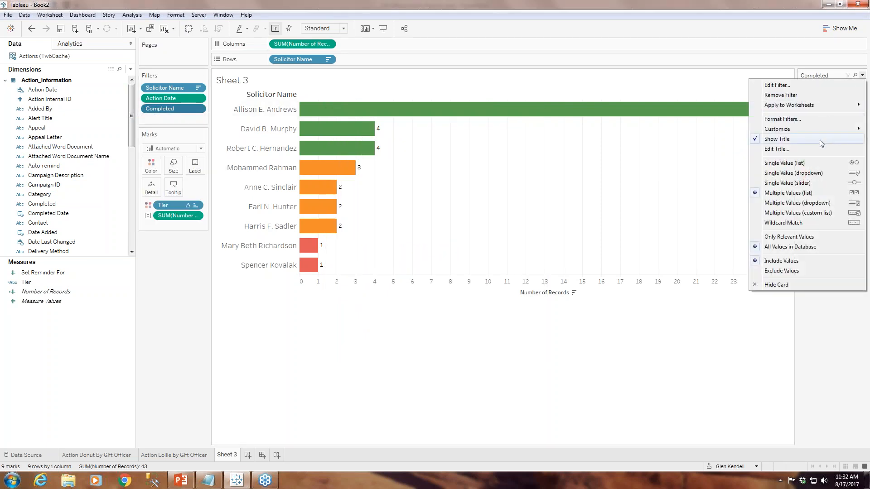
click(811, 192)
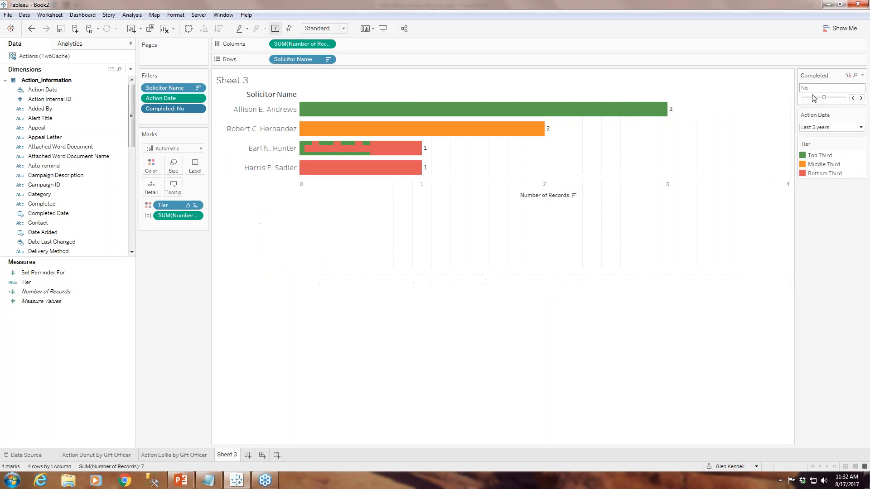
- Step the Completed slider through All and No, leaving it on Yes
drag(824, 97, 802, 98)
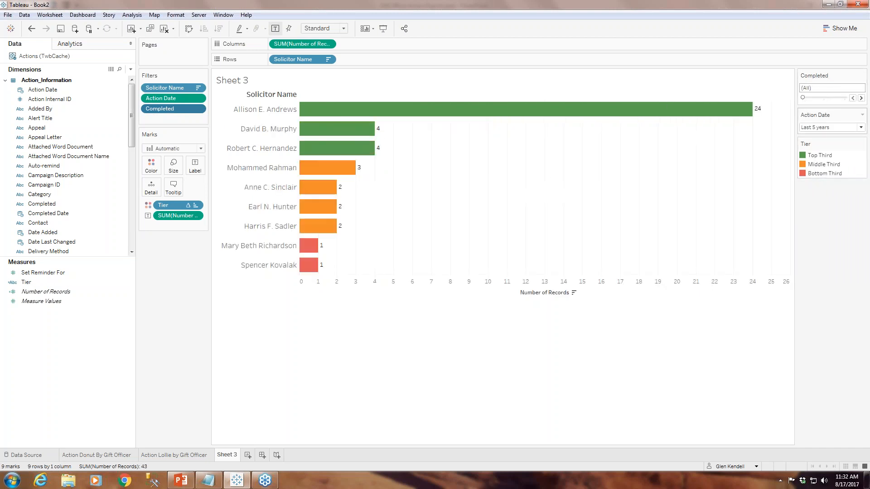
click(860, 98)
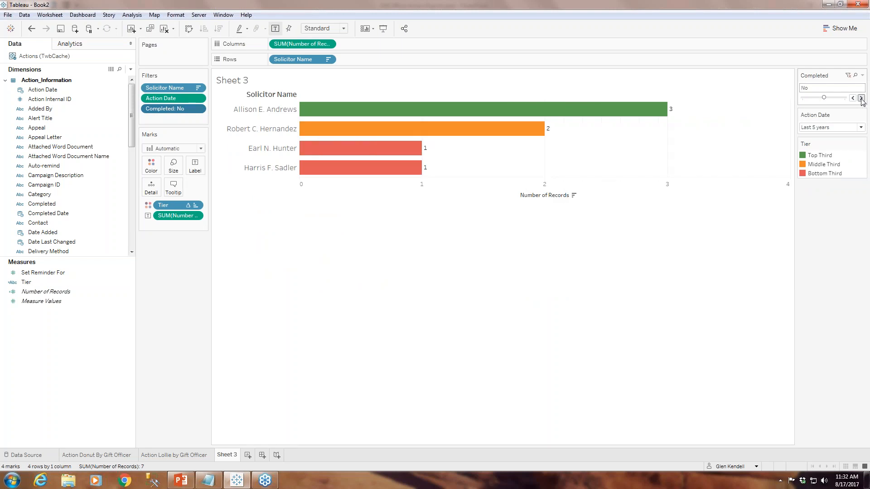
click(861, 98)
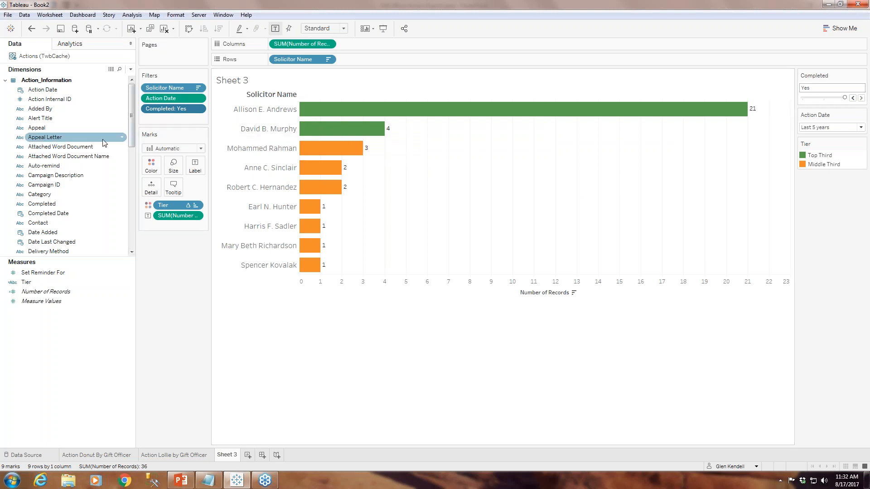
- Add a Category filter with all values included, and show it beside the chart as a multiple-values dropdown
drag(40, 194, 167, 122)
click(365, 270)
click(440, 351)
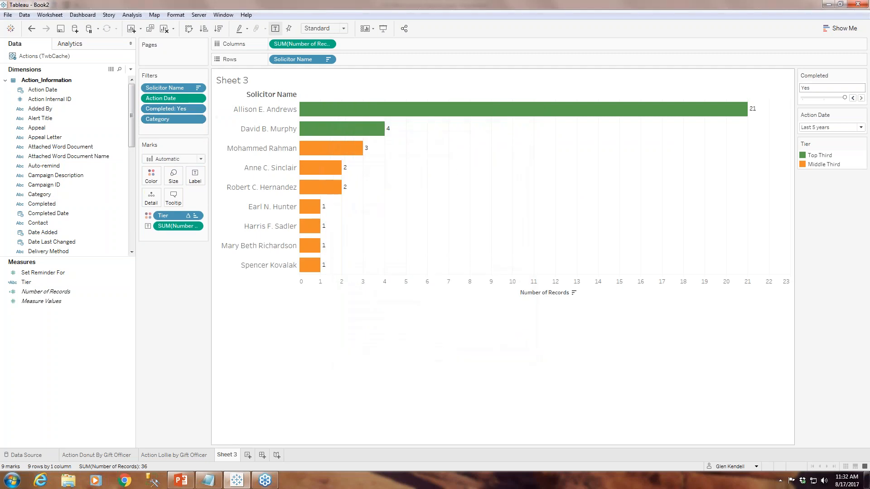
click(201, 119)
click(167, 145)
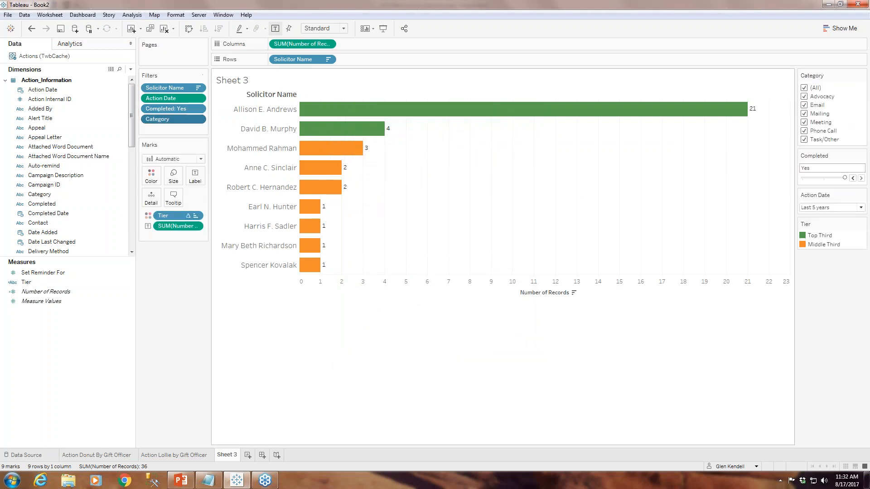
click(863, 76)
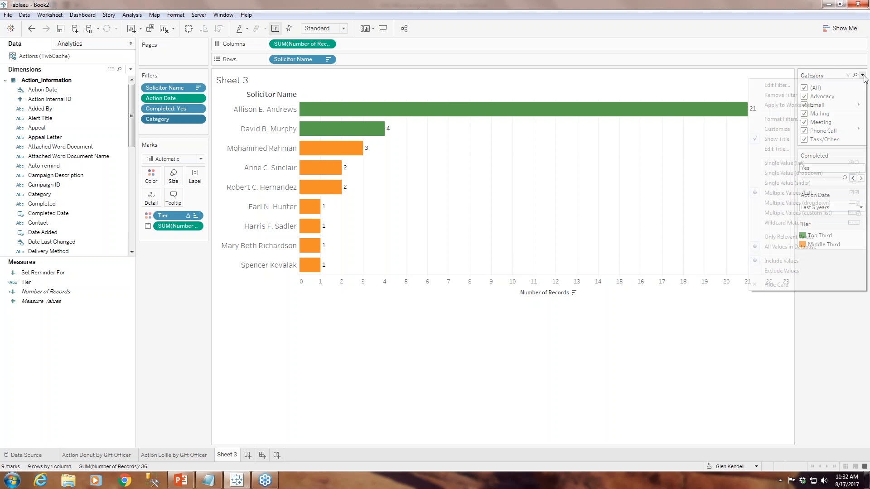
click(811, 206)
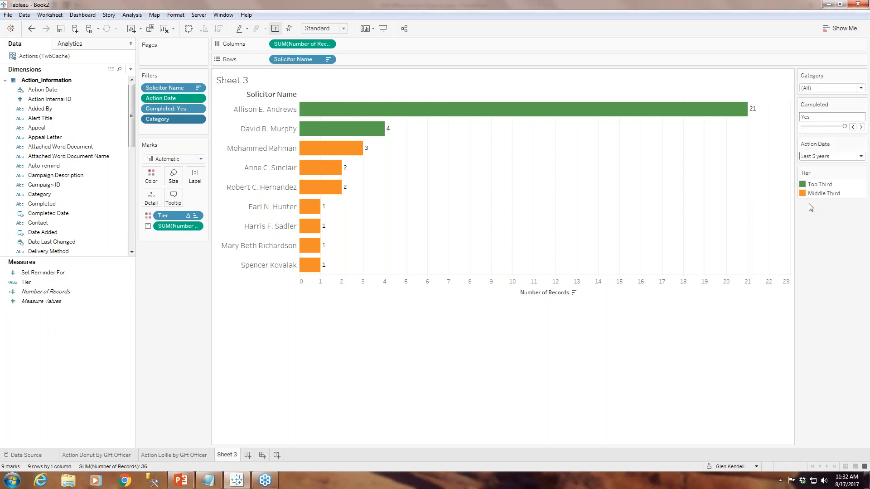
- Restrict the Category filter to Meeting and Phone Call, excluding Advocacy, Email, Mailing and Task/Other
click(861, 88)
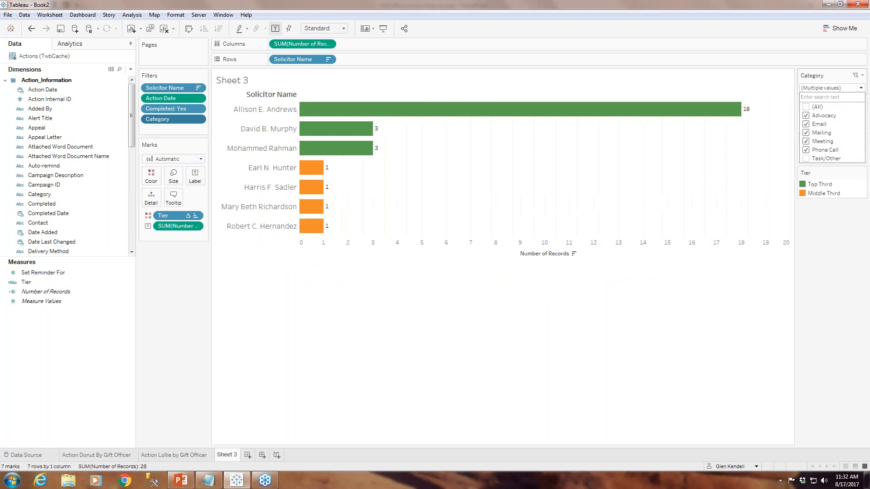
click(807, 131)
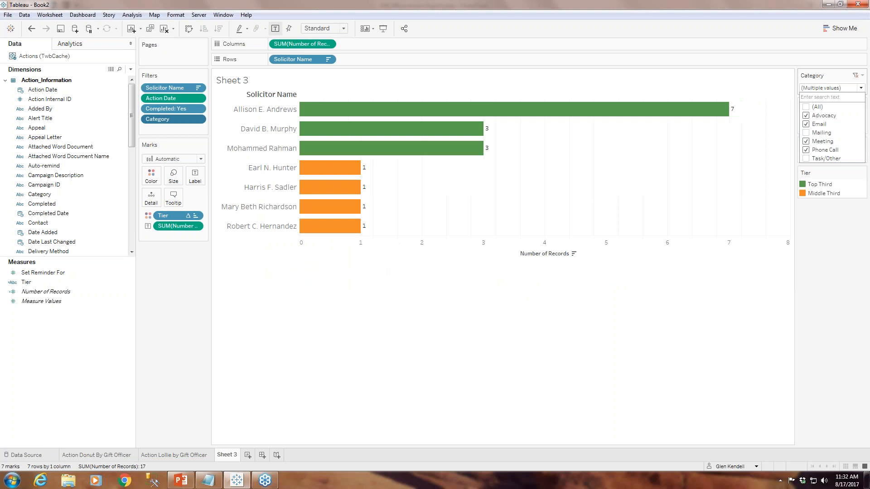
click(807, 123)
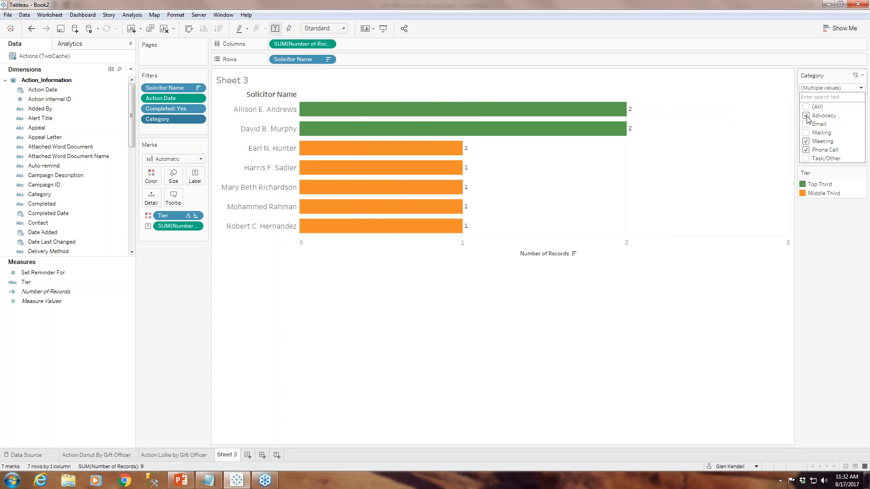
click(806, 149)
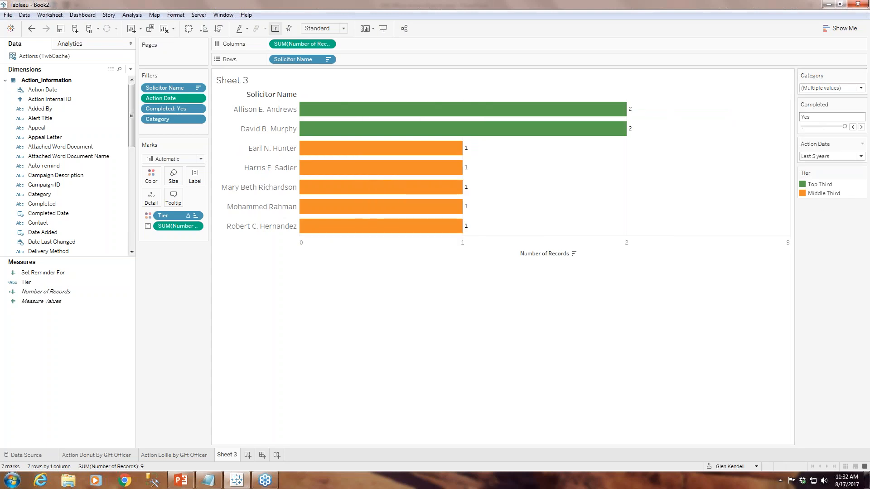
- Widen the Action Date filter to the last 25 years
click(833, 156)
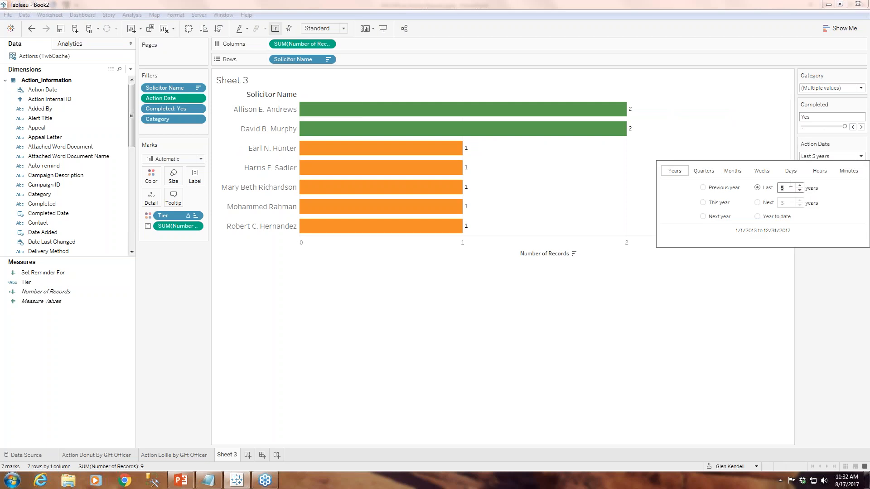
text(5)
click(809, 267)
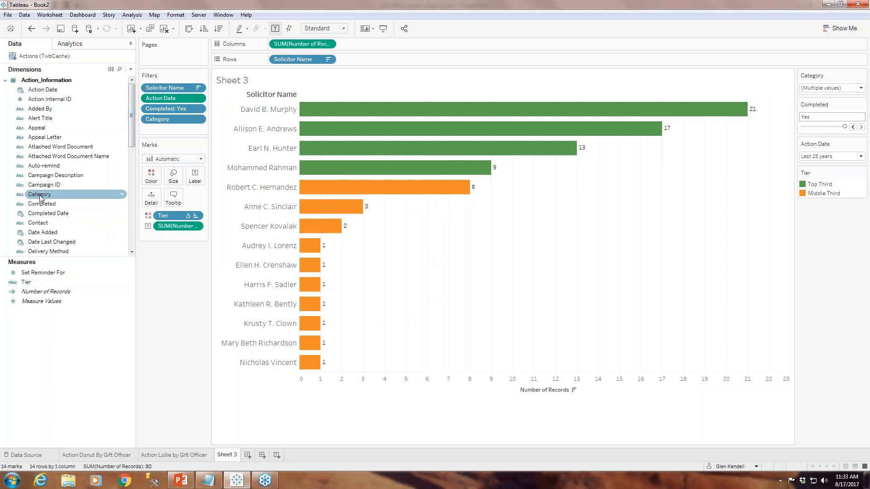
- Try breaking down each solicitor's bars by Category on Rows, and undo that breakdown
mouse_move(40, 198)
mouse_down()
mouse_move(381, 59)
mouse_move(344, 59)
mouse_up()
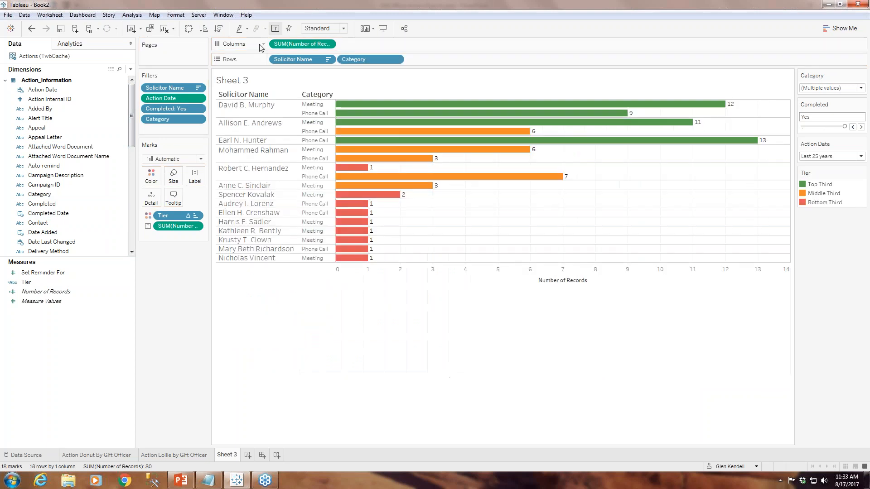
click(32, 29)
- Add Completed to Rows after Solicitor Name and set the Category filter to include all values
drag(45, 194, 388, 64)
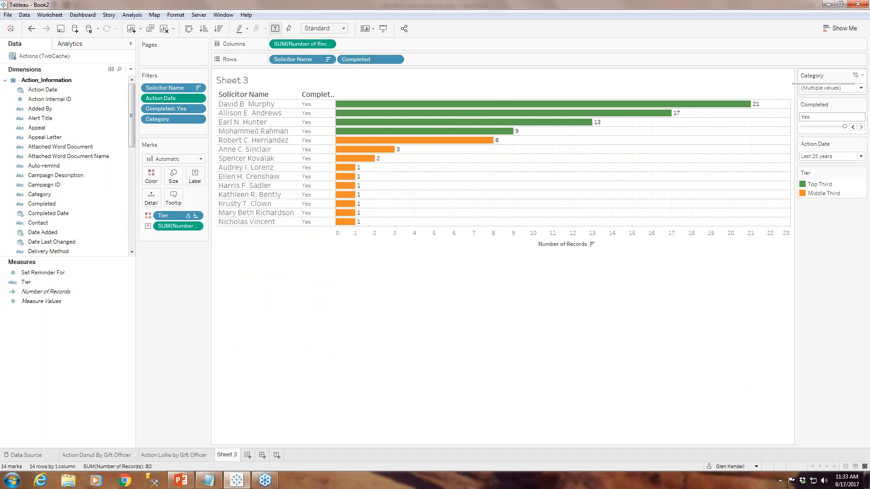
click(860, 88)
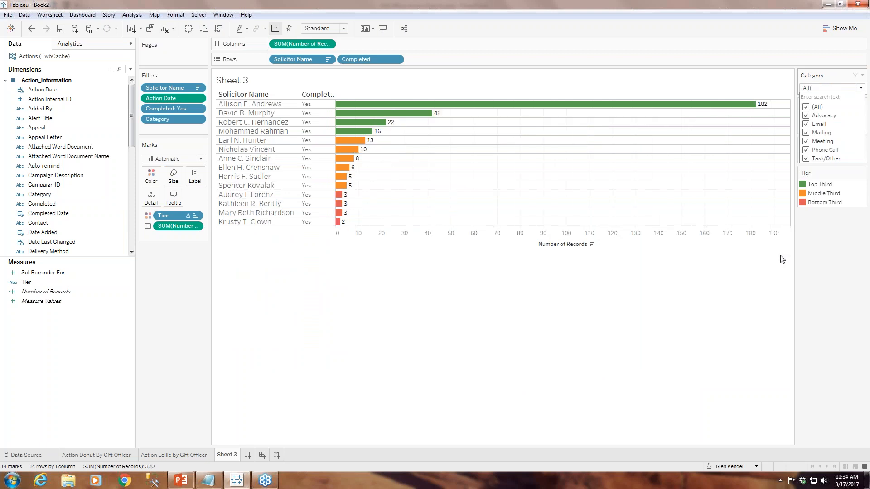
- Try the Completed filter on No and on (All), and inspect the resulting Yes and No bars per solicitor
click(684, 283)
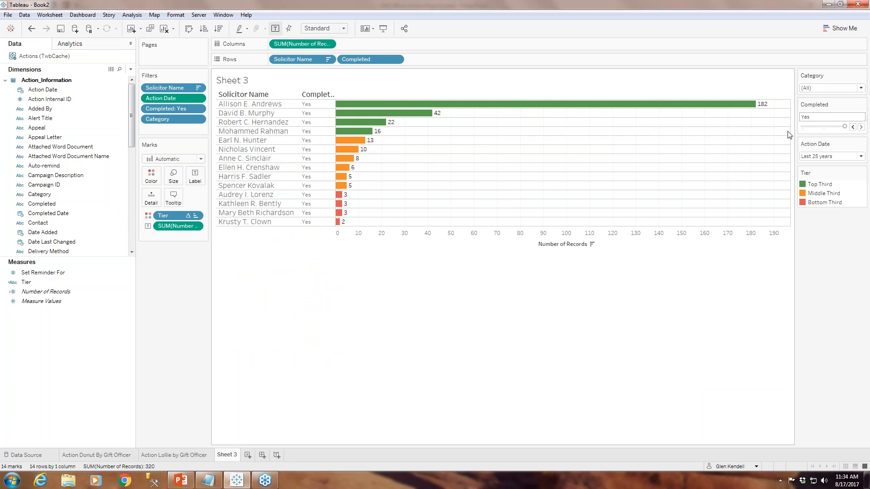
click(852, 127)
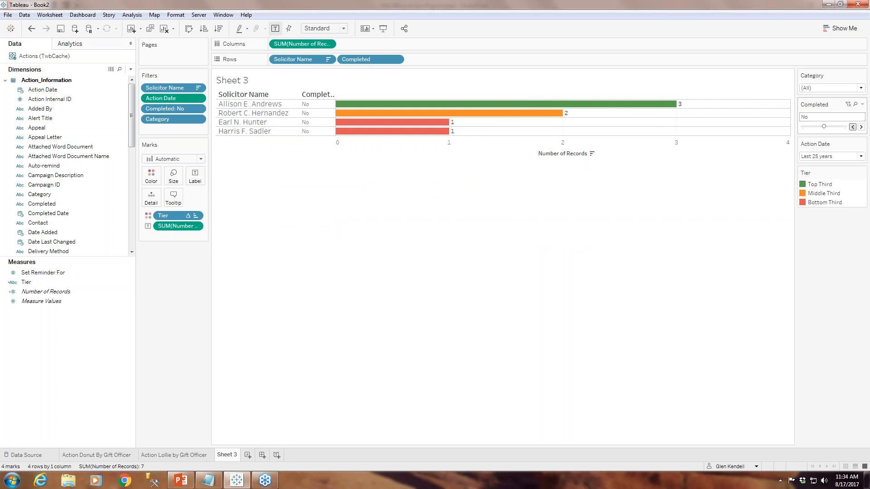
click(852, 127)
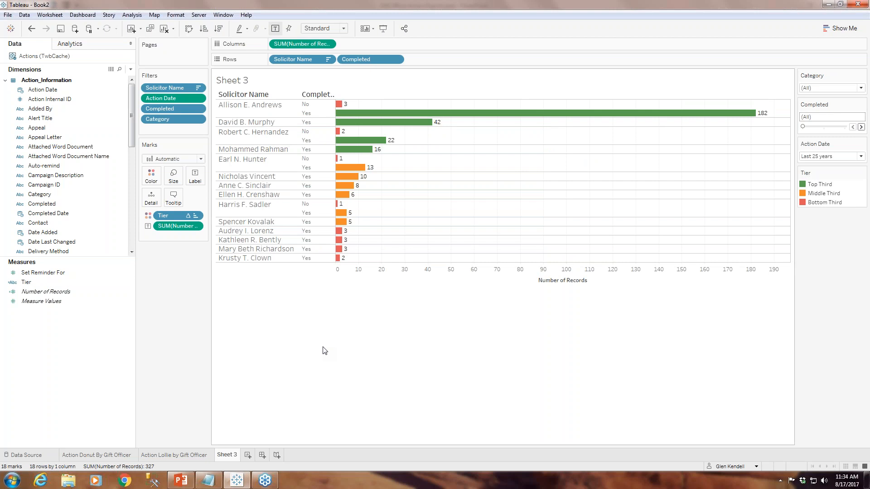
mouse_move(339, 114)
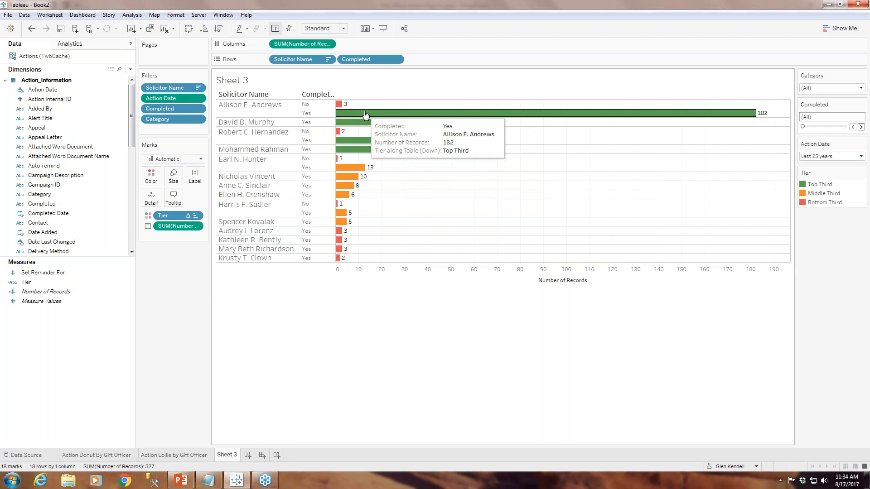
mouse_move(371, 141)
mouse_move(371, 116)
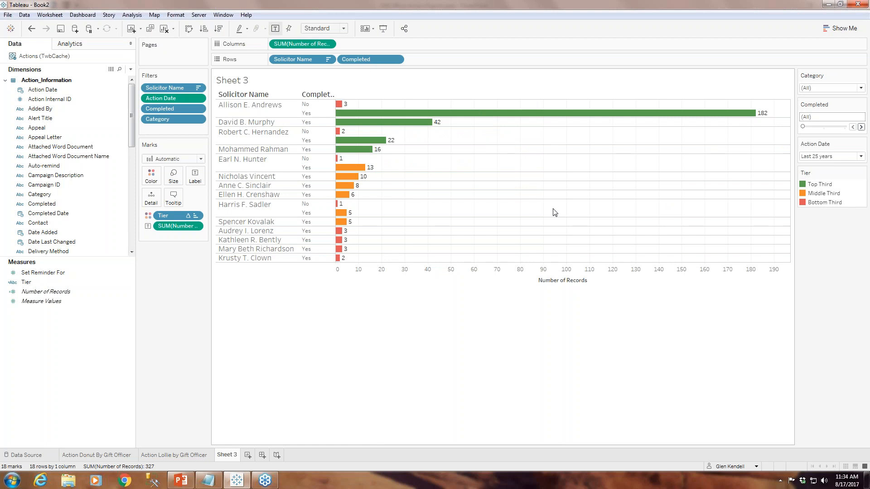
- Try replacing Tier with Completed as the bar color, taking Completed off Rows
right_click(174, 216)
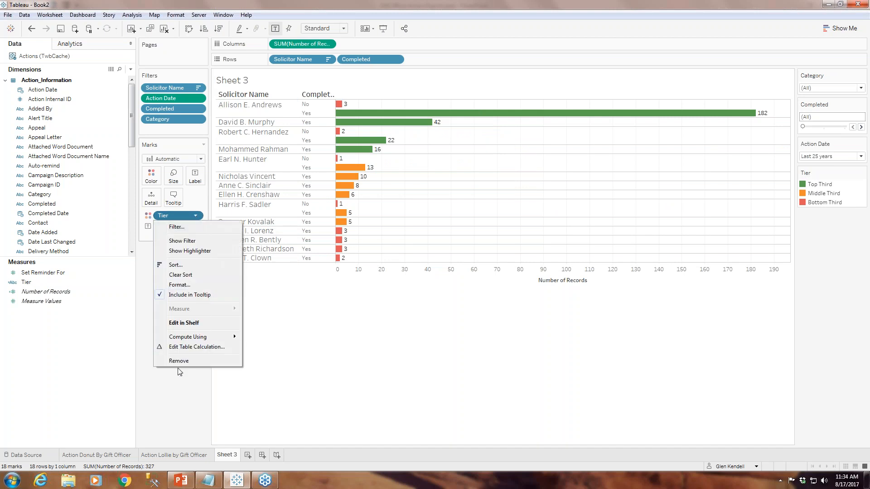
key(Escape)
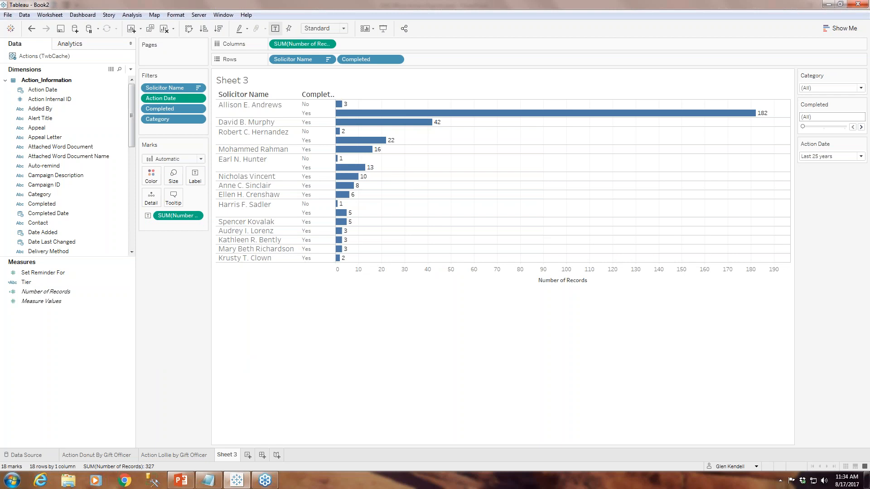
drag(377, 57, 152, 185)
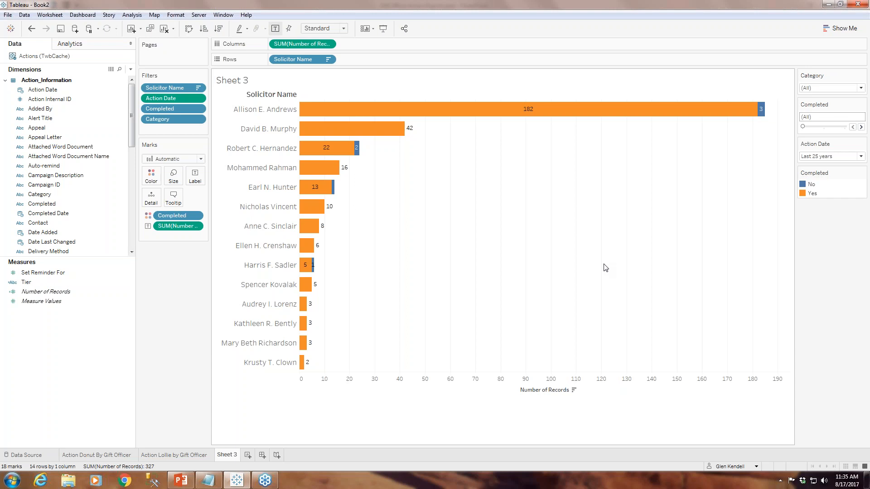
- Undo the recent changes back to the Tier-colored chart with Category limited to Meeting and Phone Call and Completed set to Yes
click(32, 29)
click(33, 29)
click(33, 29)
click(33, 29)
click(32, 29)
click(33, 29)
click(33, 29)
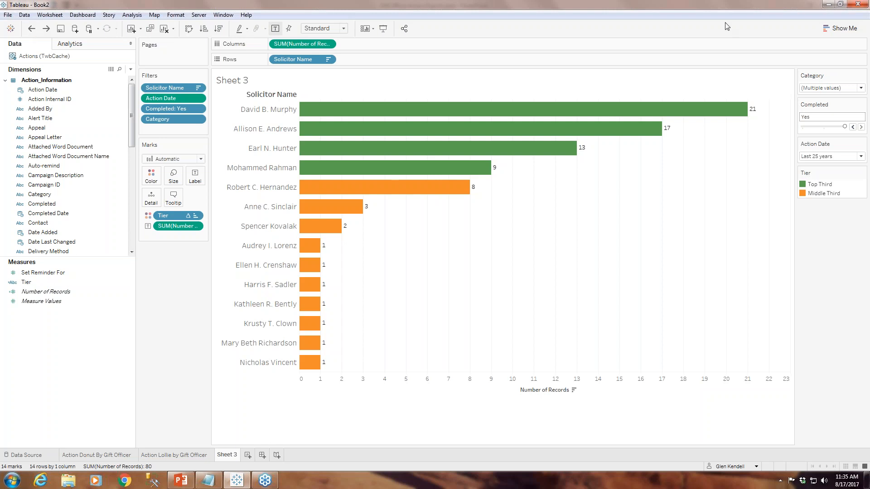
- Set both the Category and Completed filters to (All)
click(859, 88)
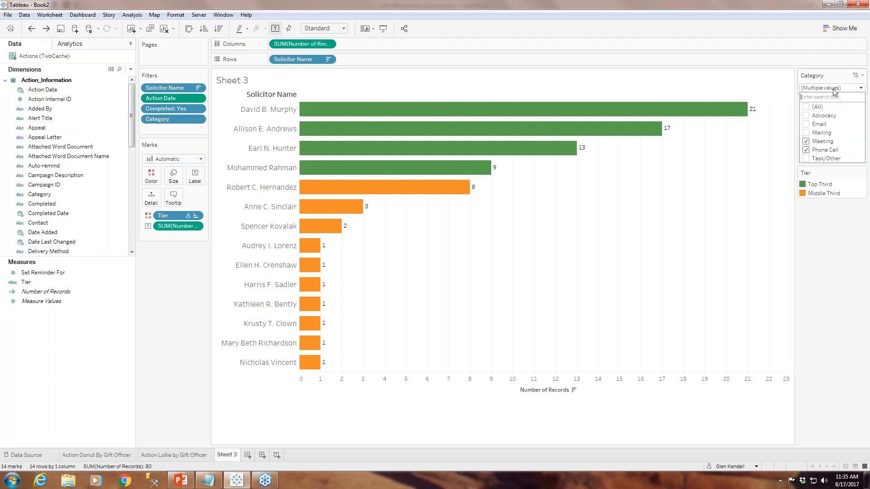
click(810, 108)
drag(845, 127, 798, 132)
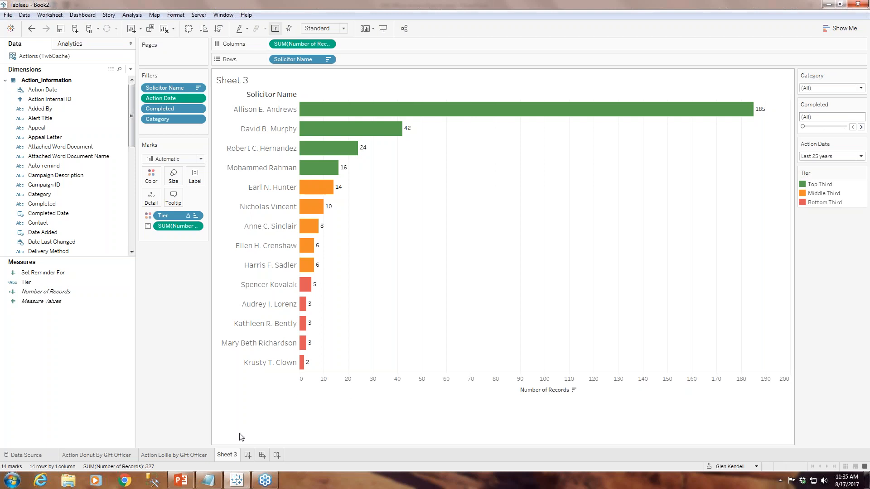
- Rename Sheet 3 as Gift Officer Tiers
right_click(225, 459)
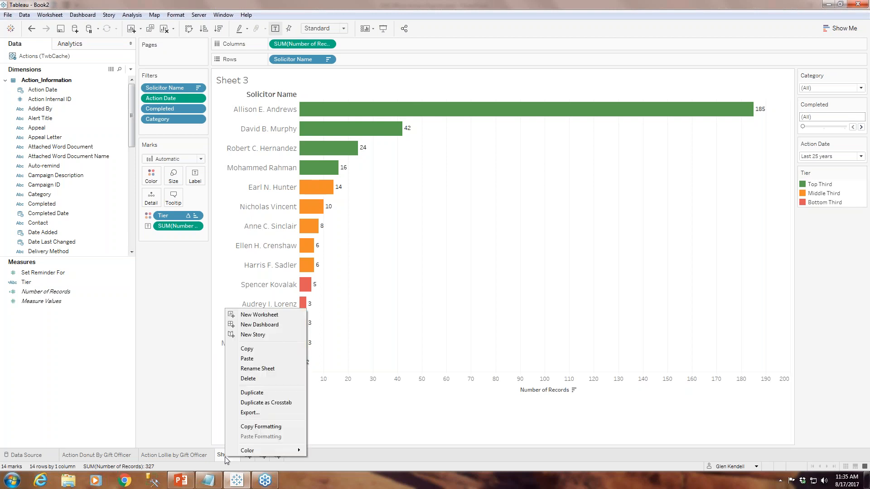
click(294, 365)
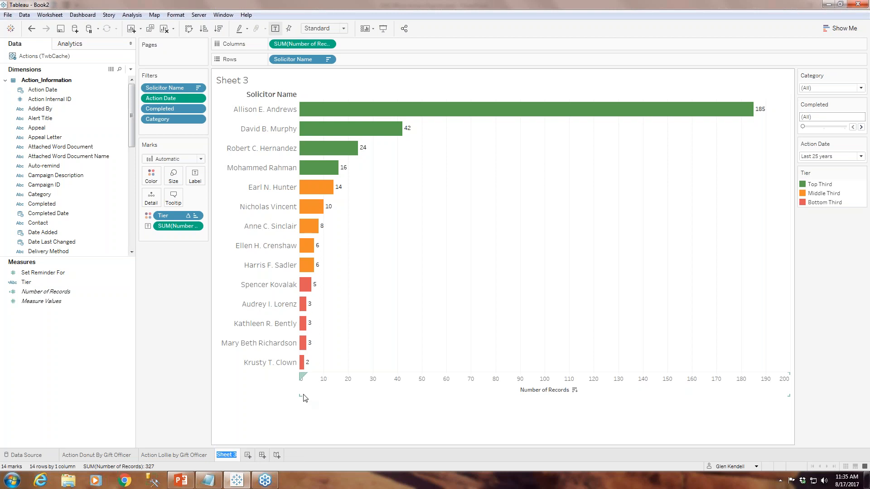
text(Gift Officer Tiers)
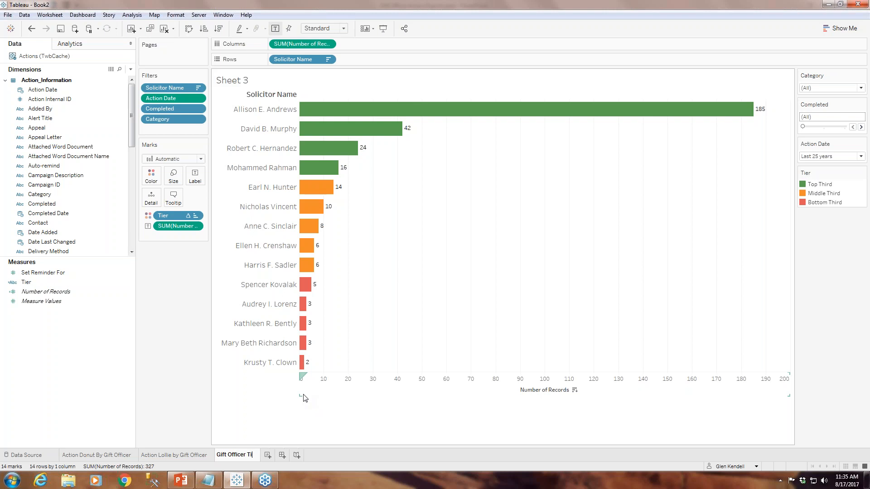
key(Return)
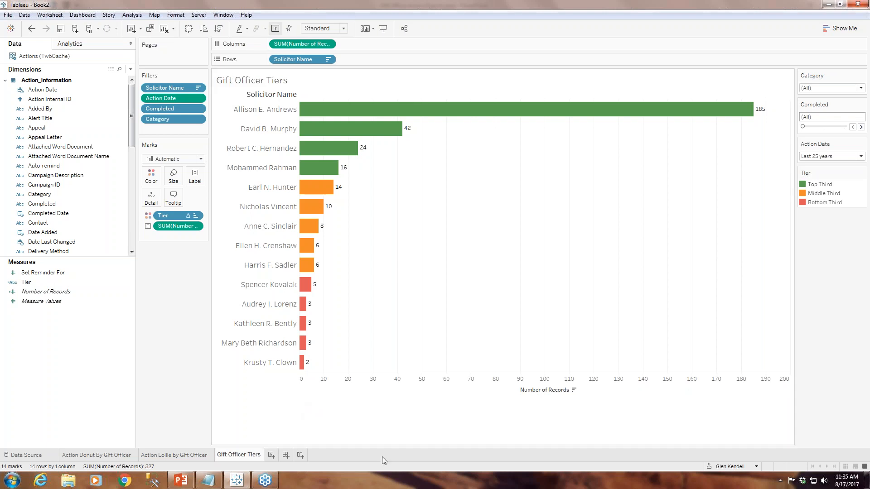
- Create a new worksheet with Category and Type on Rows and Number of Records as the text values
click(270, 455)
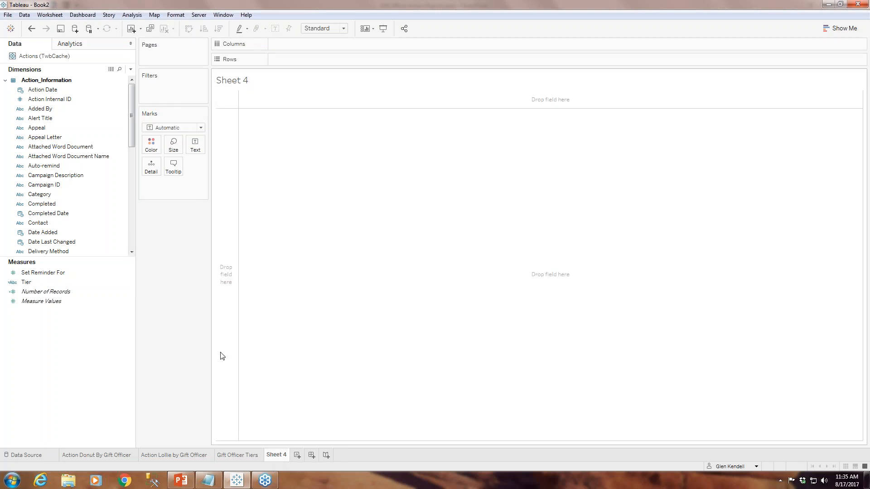
click(30, 99)
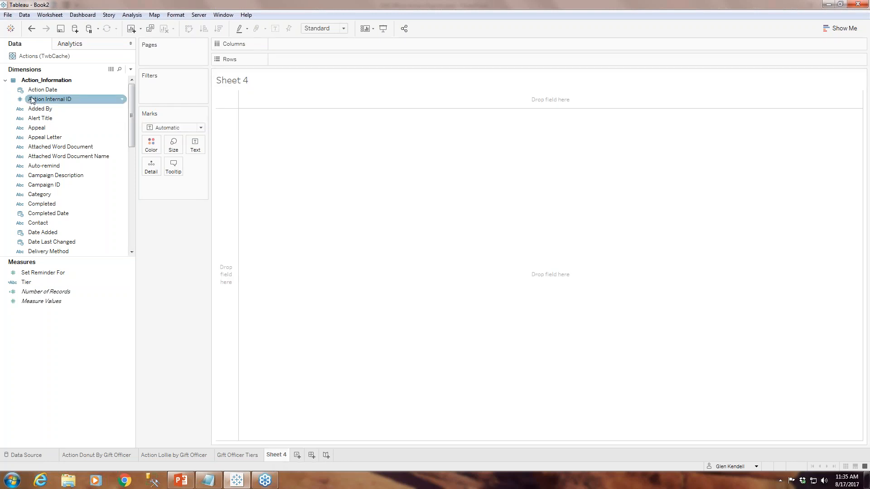
click(102, 194)
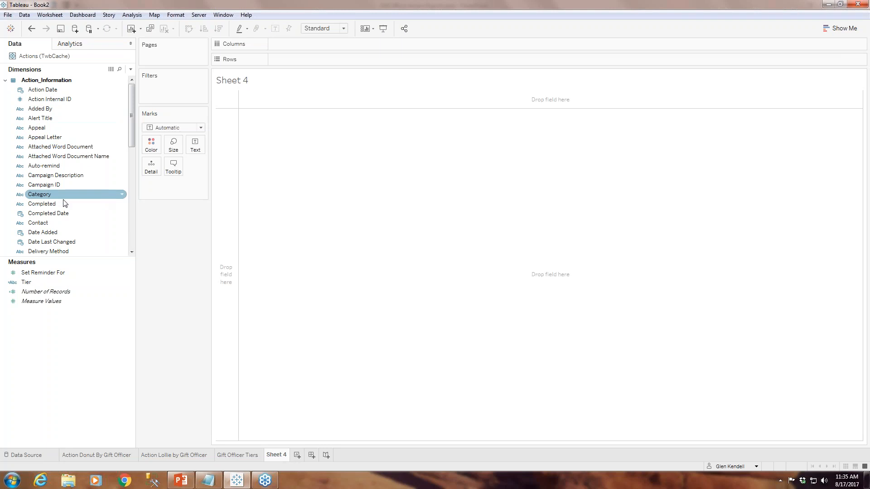
drag(57, 194, 326, 59)
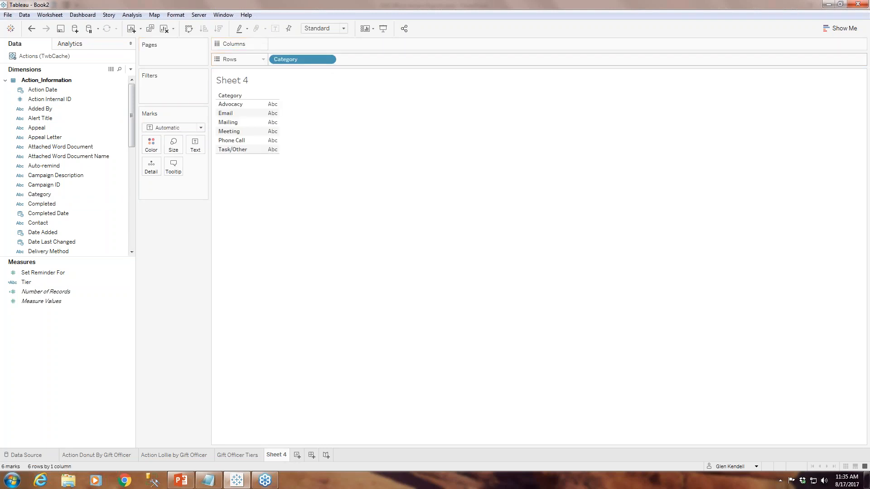
drag(131, 129, 130, 222)
mouse_move(55, 250)
mouse_down()
mouse_move(203, 184)
mouse_move(388, 54)
mouse_move(377, 60)
mouse_up()
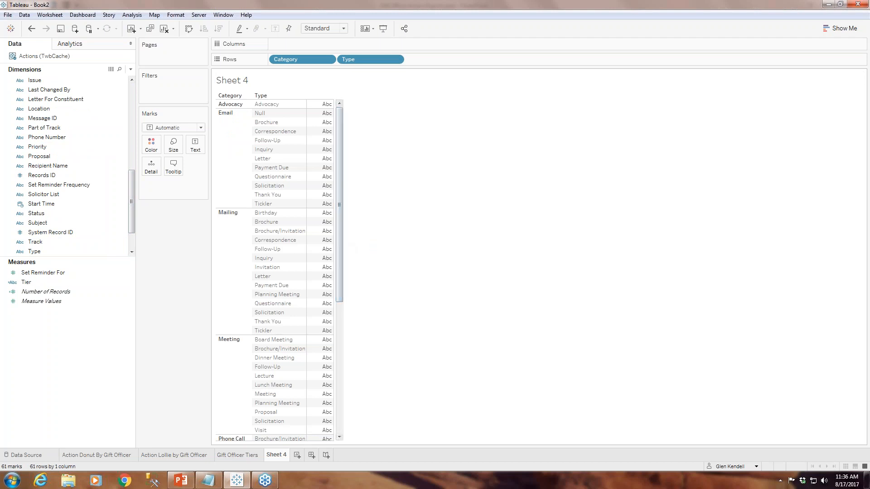
double_click(64, 296)
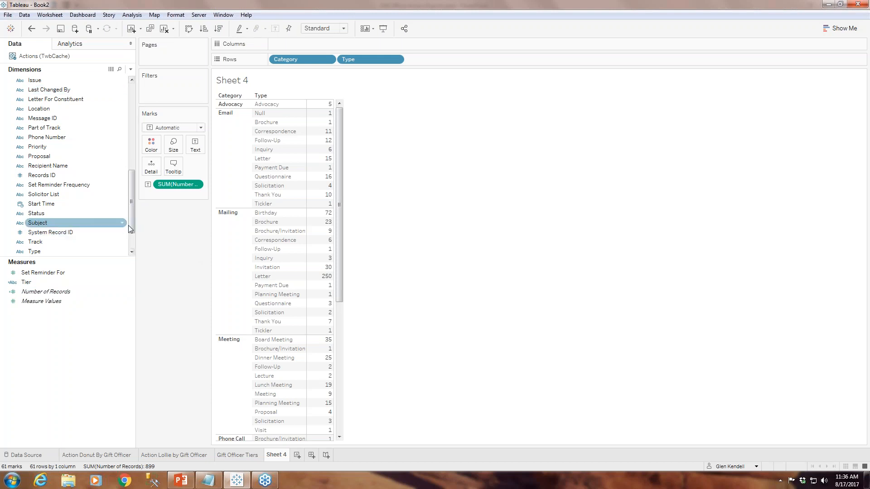
- Add Solicitor Name from the _Solicitor table to Columns to split the record counts by solicitor
scroll(127, 181, up, 10)
click(5, 80)
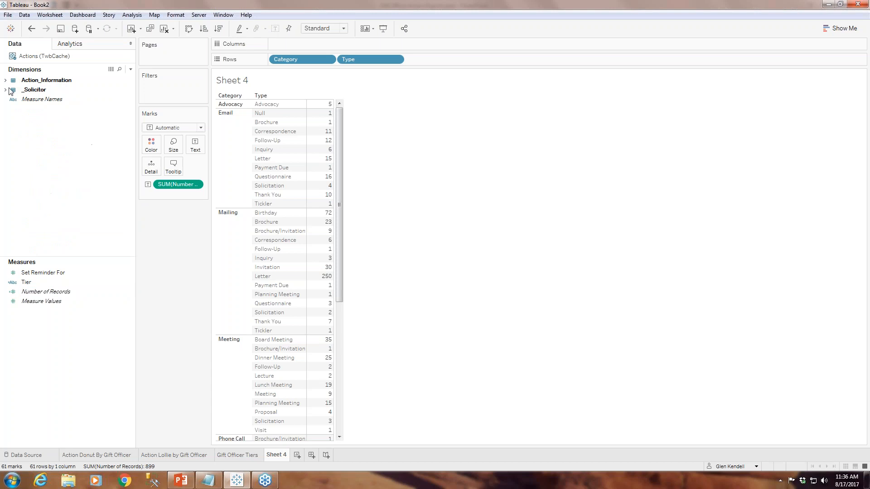
click(5, 90)
drag(69, 120, 276, 44)
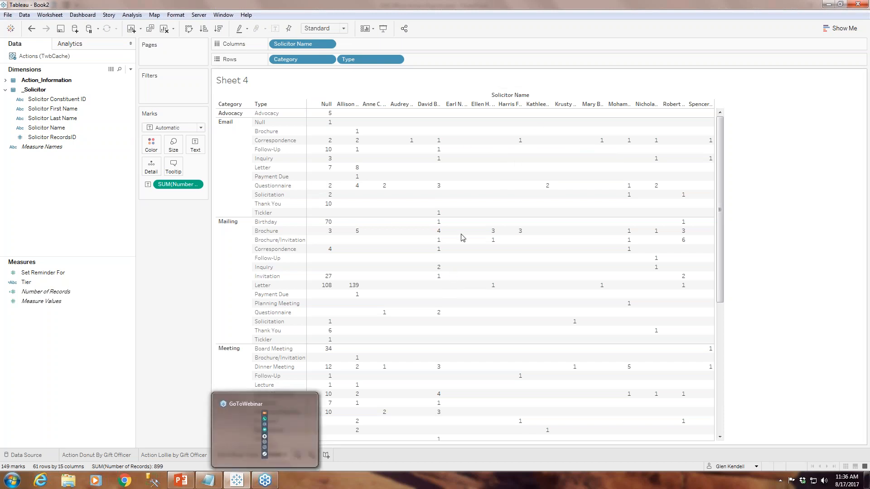
mouse_move(343, 142)
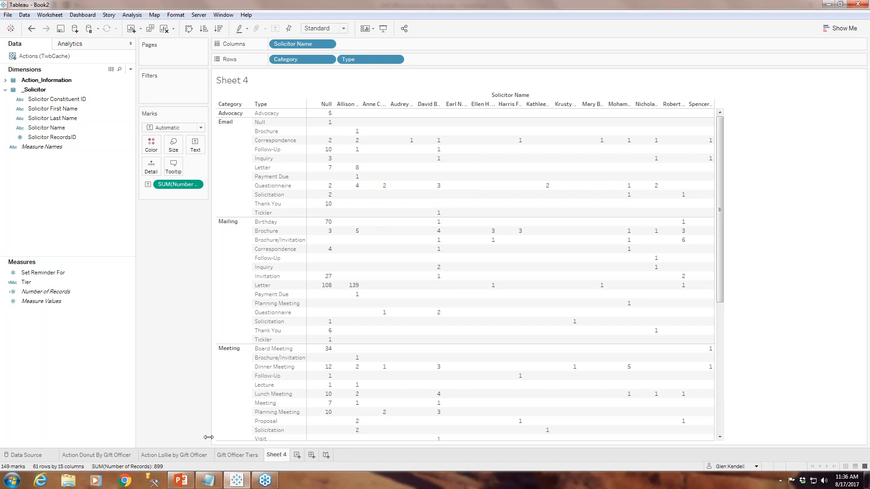
- Add a Solicitor Name filter with all values included and show its filter control beside the table
click(72, 111)
drag(47, 128, 154, 91)
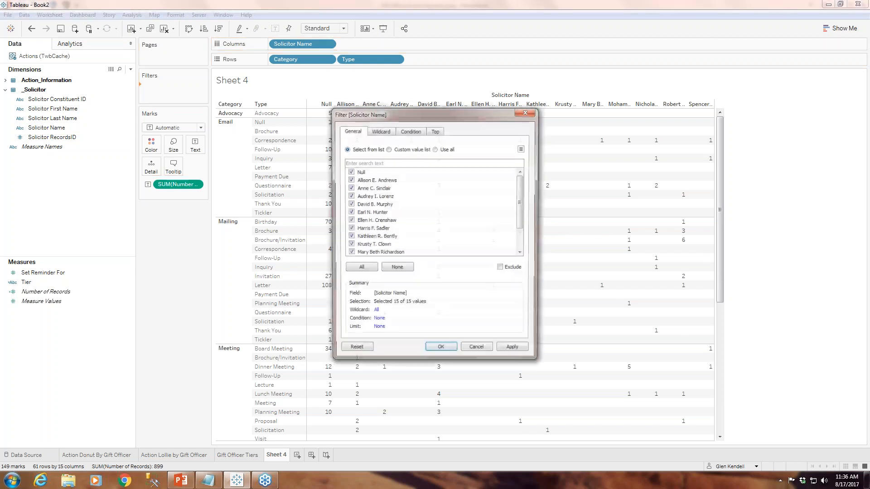
click(445, 348)
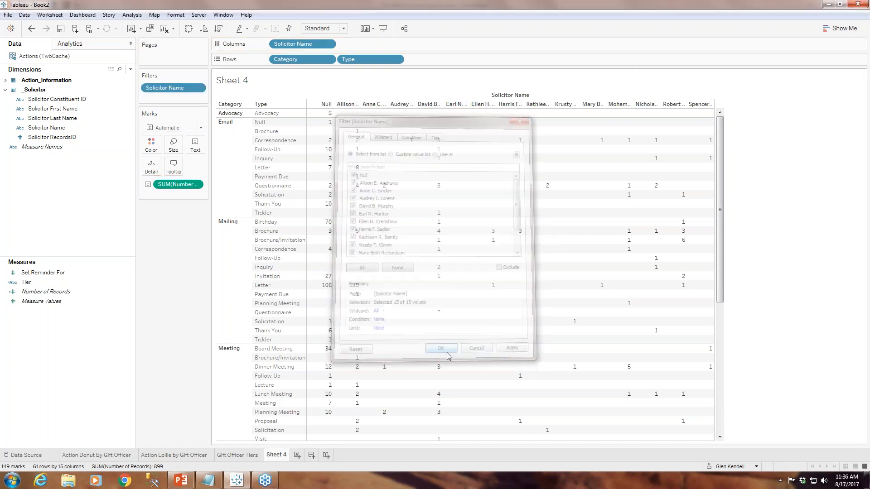
click(198, 88)
click(191, 114)
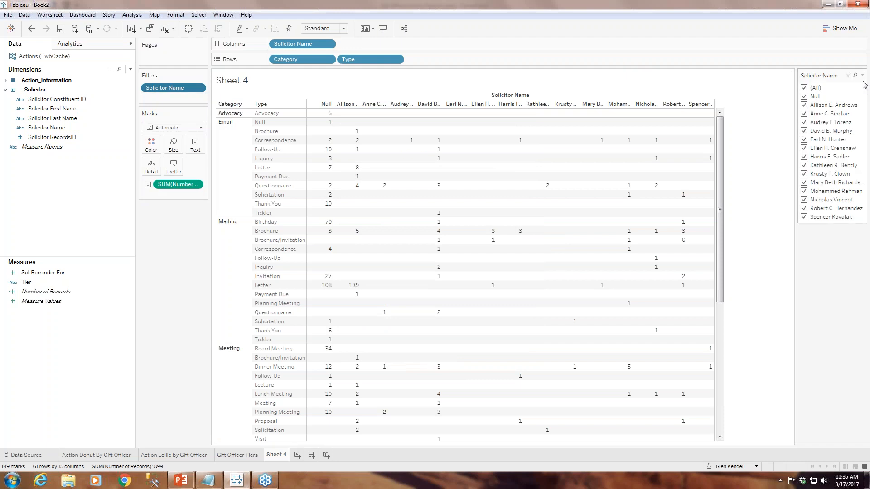
- Turn the Solicitor Name filter into a single-value dropdown and select the first solicitor listed after Null
click(862, 75)
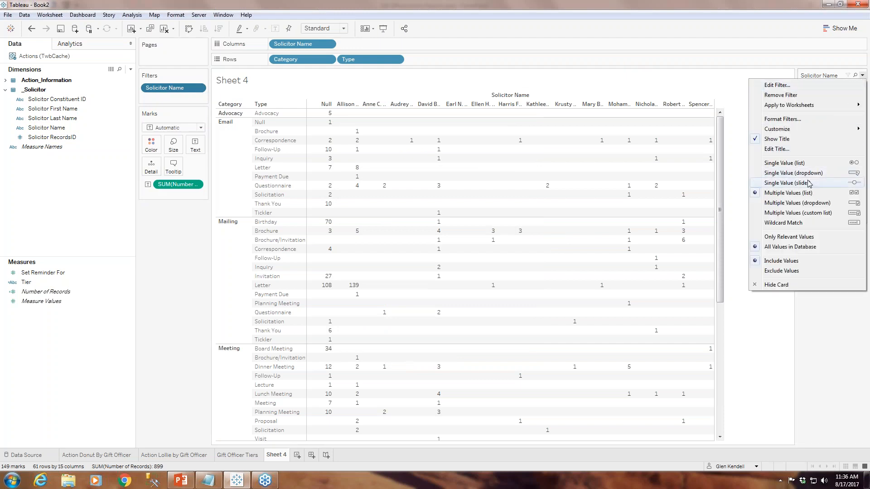
click(793, 173)
click(860, 88)
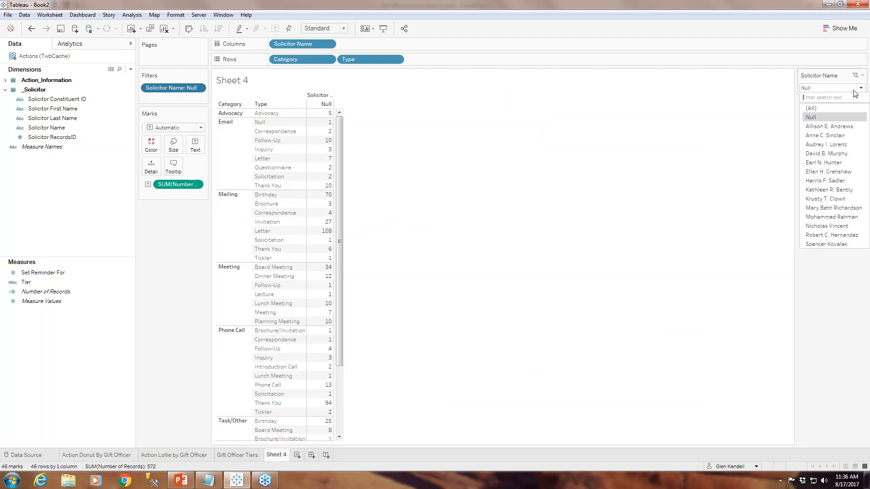
click(838, 127)
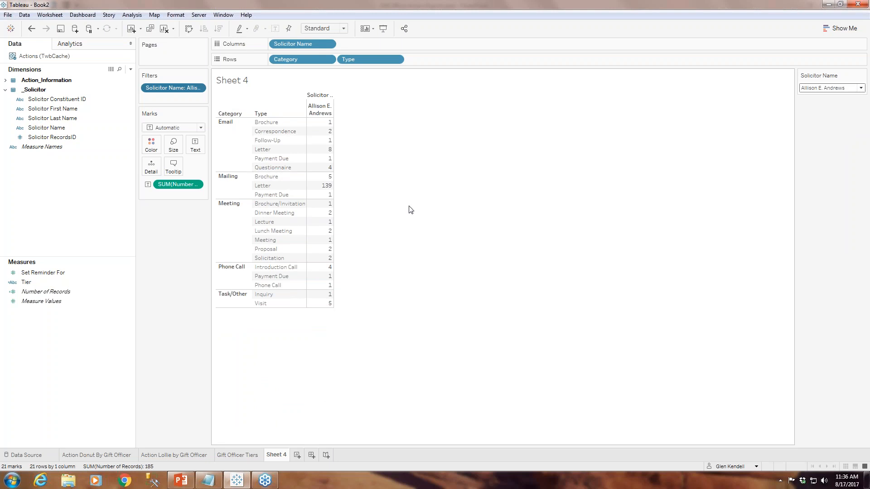
- Widen the solicitor column to fit the full name and hide the field labels for columns
mouse_move(335, 195)
drag(339, 195, 459, 191)
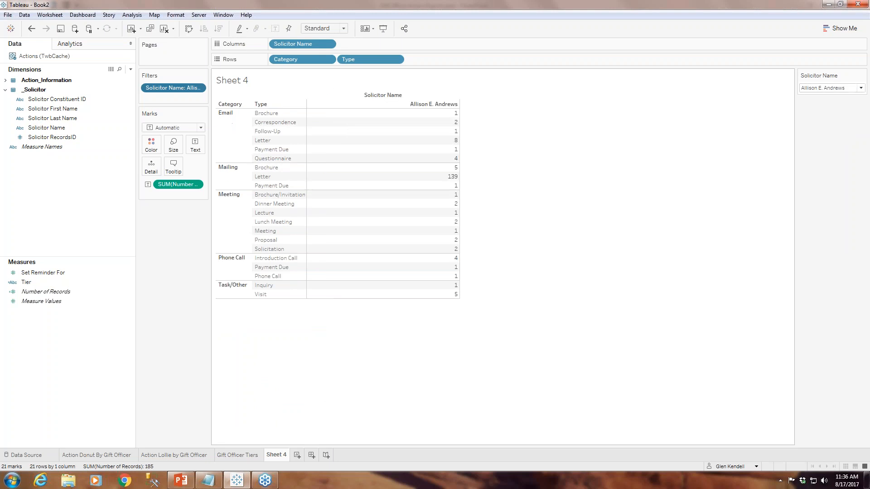
right_click(391, 96)
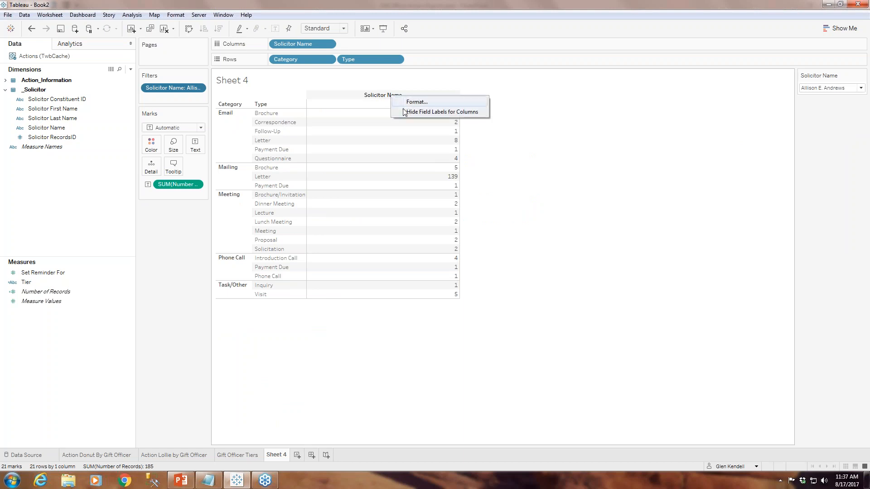
click(401, 111)
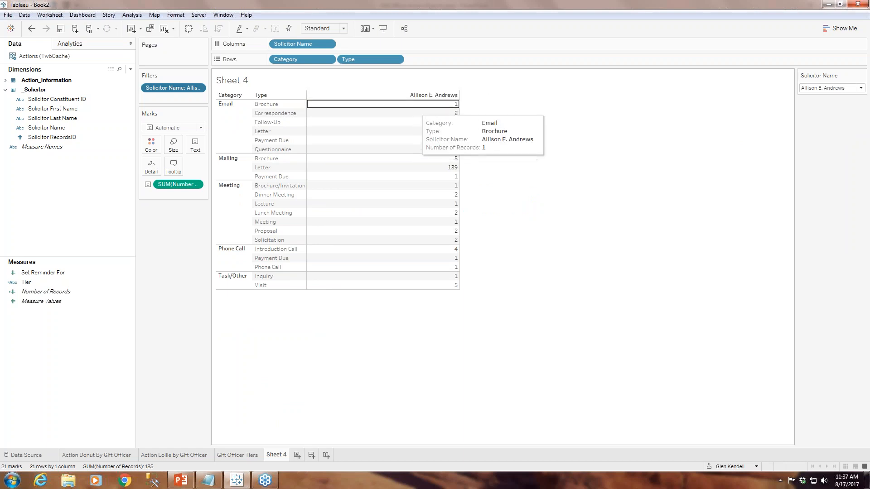
- Set the Solicitor Name header font size to 12 pt and widen the Category column so its heading fits
click(425, 96)
right_click(423, 93)
click(440, 134)
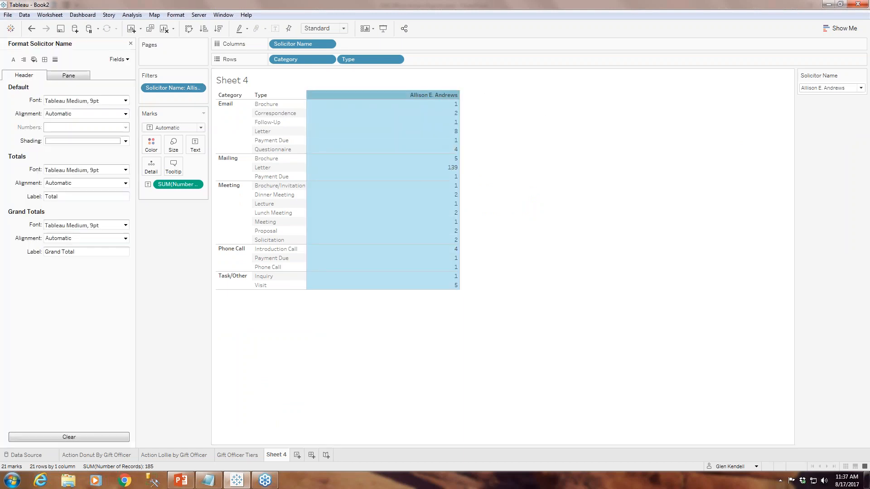
click(125, 101)
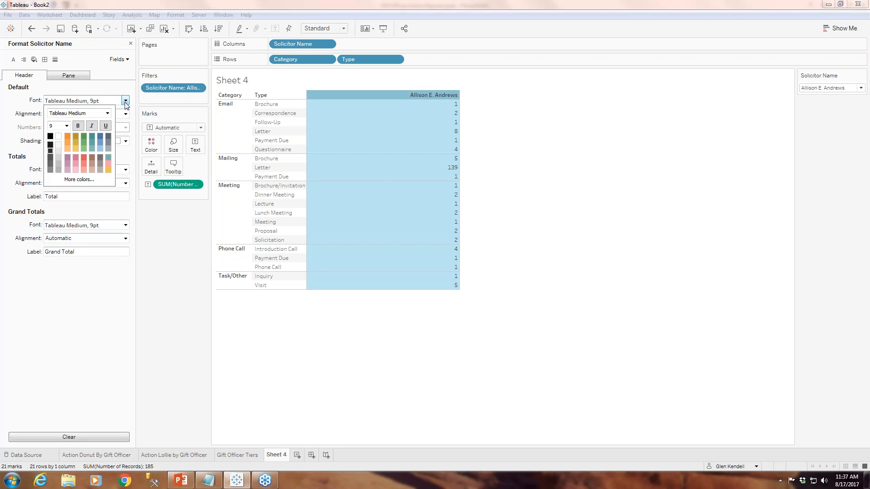
click(66, 126)
click(58, 165)
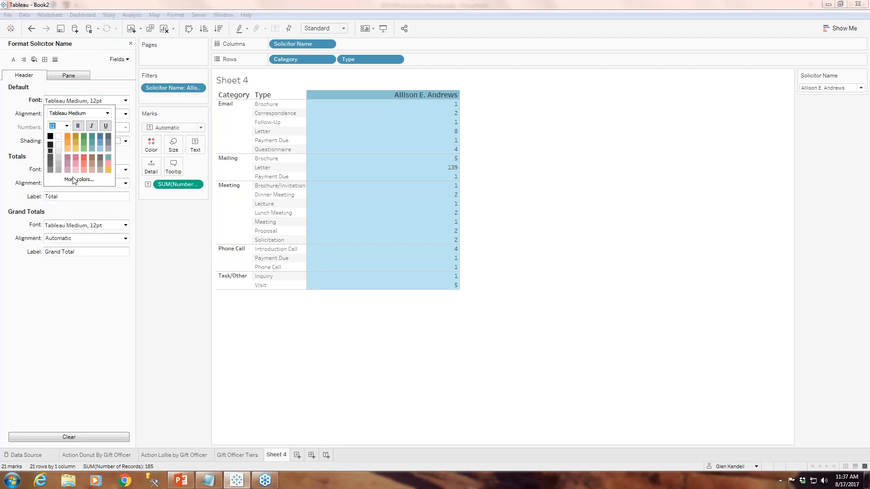
click(343, 356)
drag(249, 140, 273, 141)
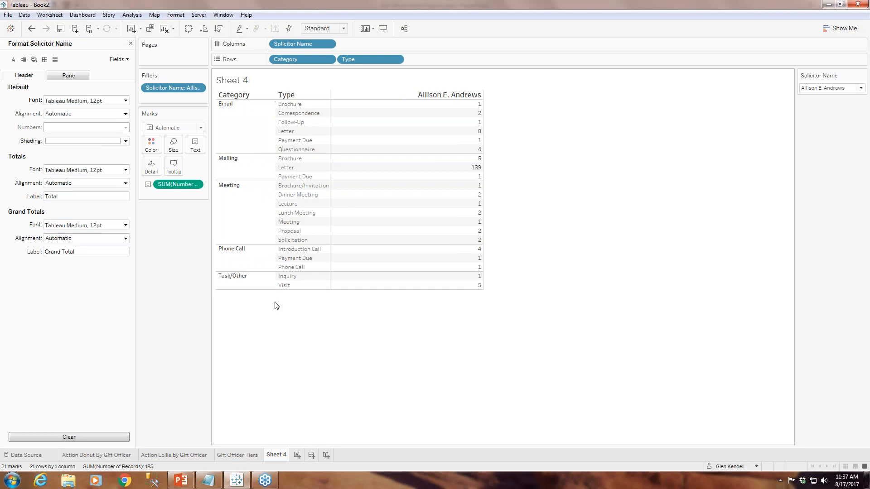
click(270, 278)
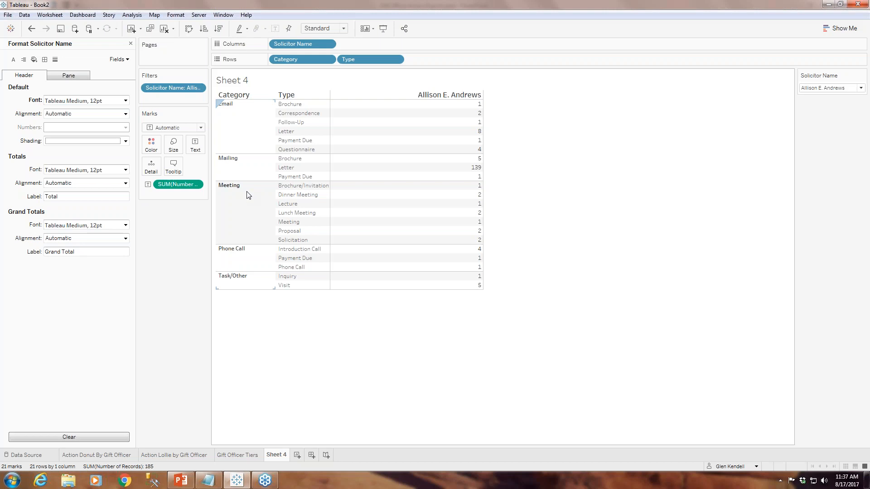
click(298, 194)
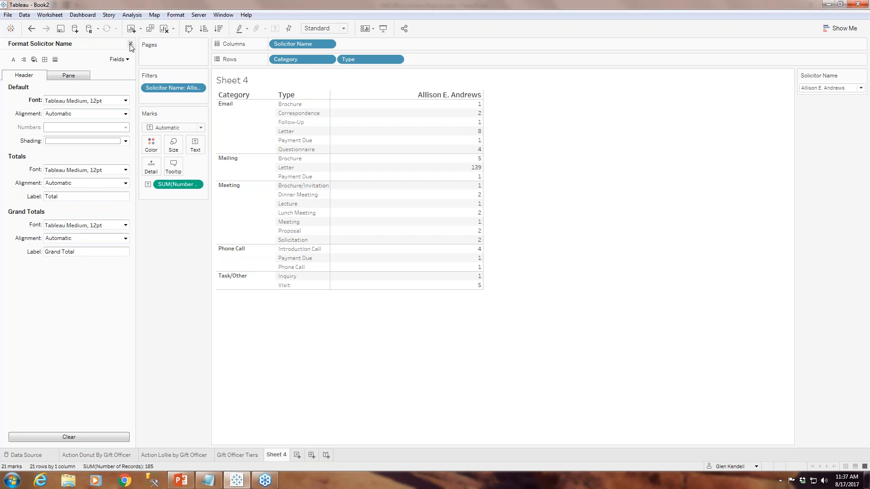
- Set the font size of the Category row headers to 12 pt
right_click(236, 116)
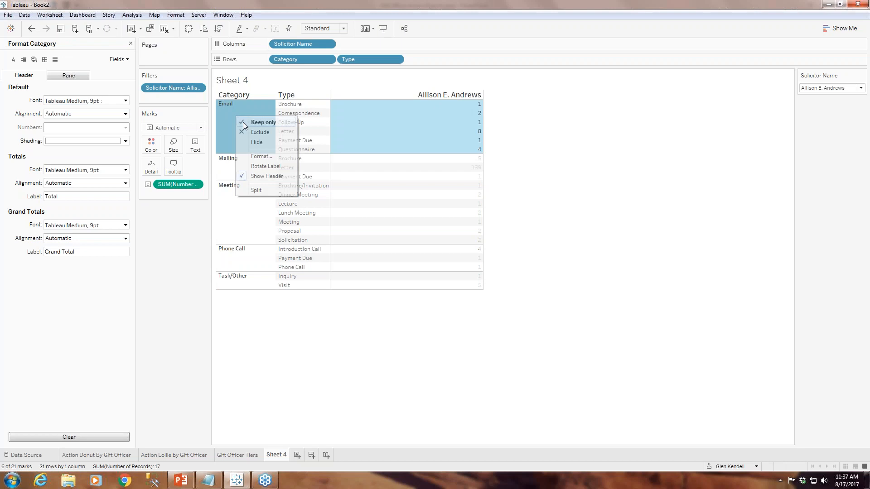
click(263, 157)
click(125, 100)
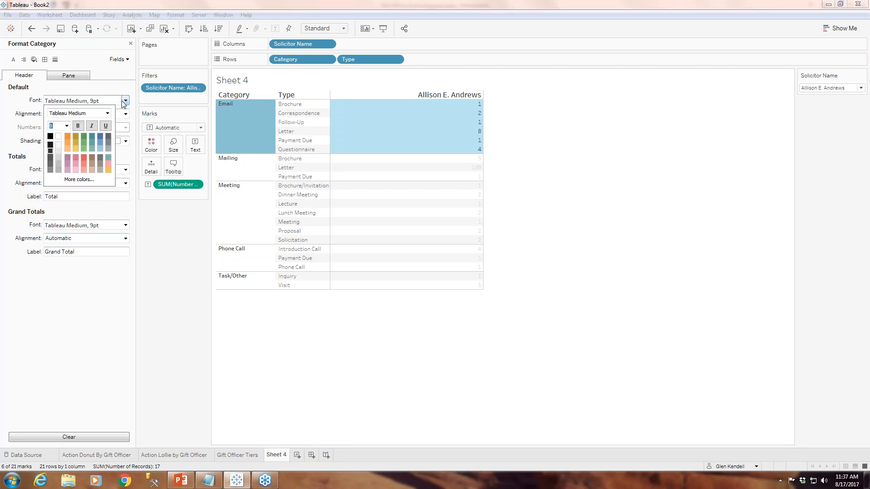
click(67, 126)
click(54, 163)
- Set the font size of the Type row headers to 12 pt
click(290, 106)
right_click(289, 105)
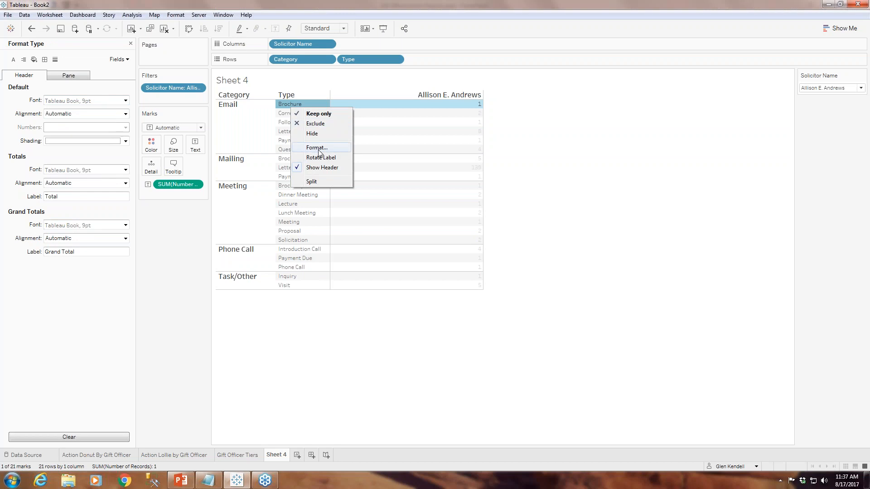
click(312, 154)
click(125, 101)
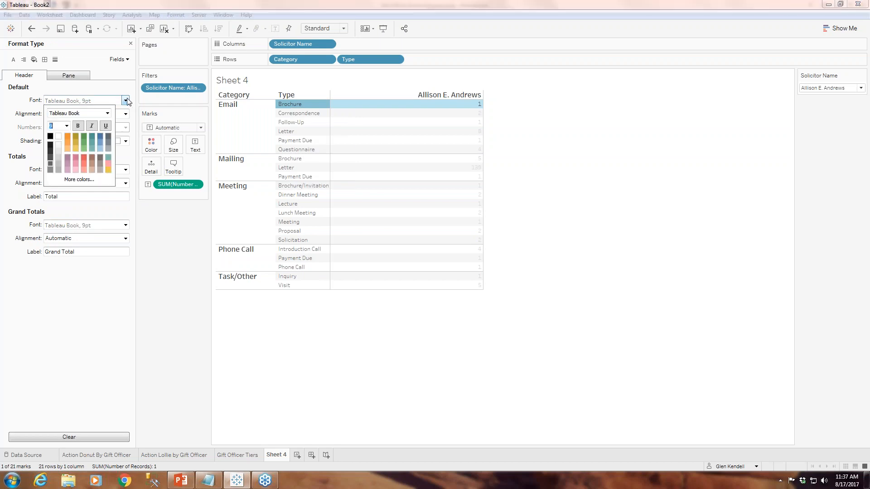
click(67, 126)
click(53, 163)
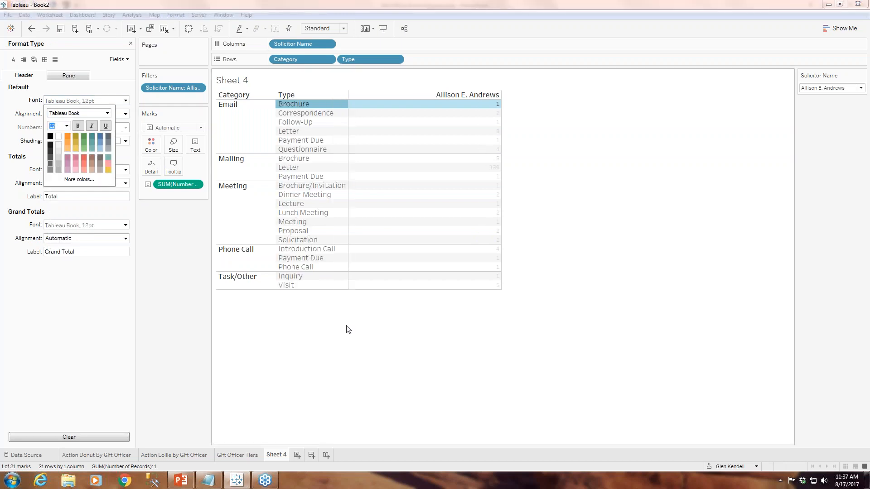
click(485, 377)
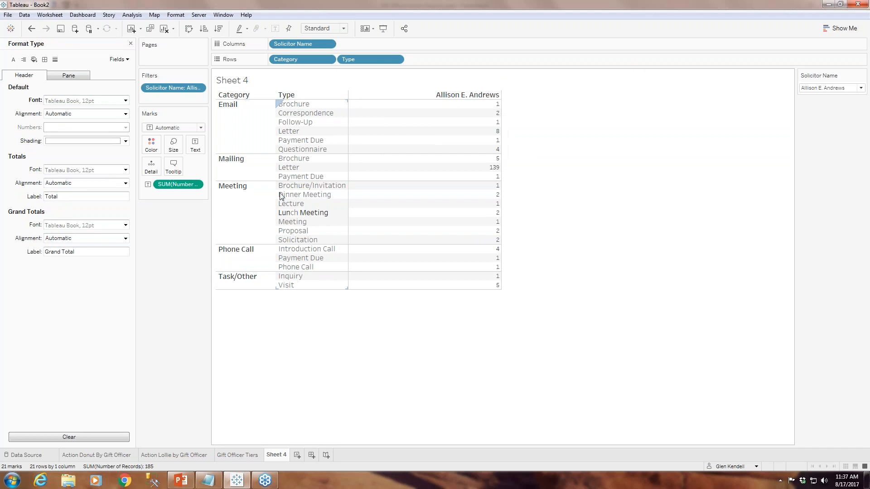
- Rename Sheet 4 as Gift Officer Action Summary
right_click(278, 456)
click(300, 369)
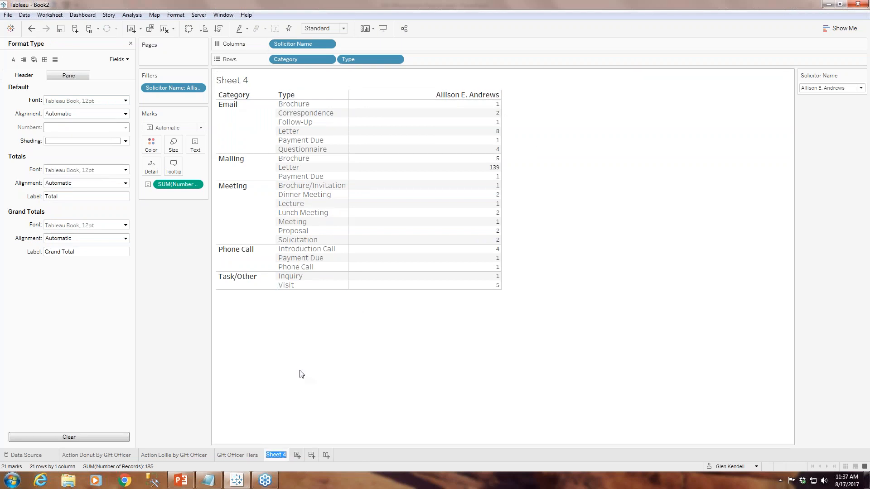
text(Gift Officer )
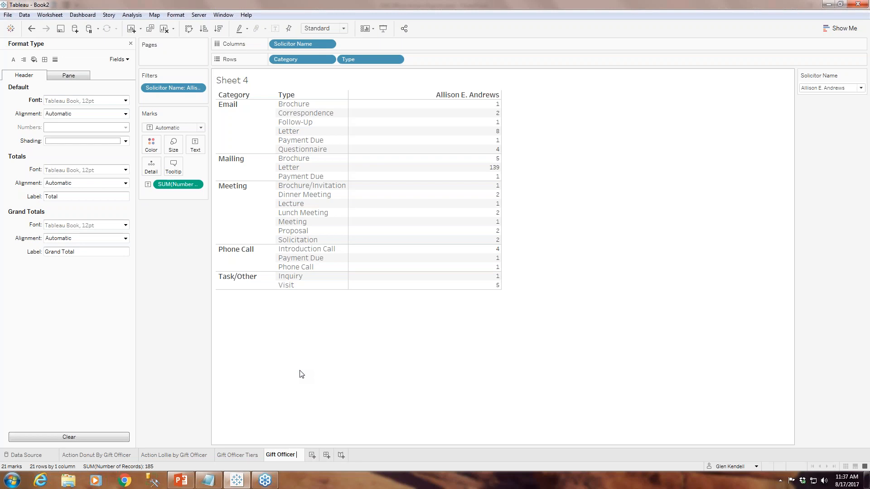
text(Action Summary)
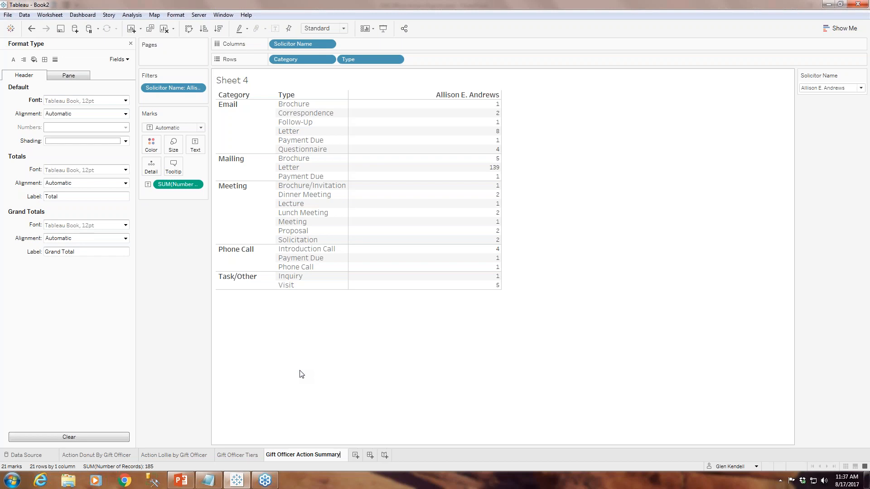
key(Return)
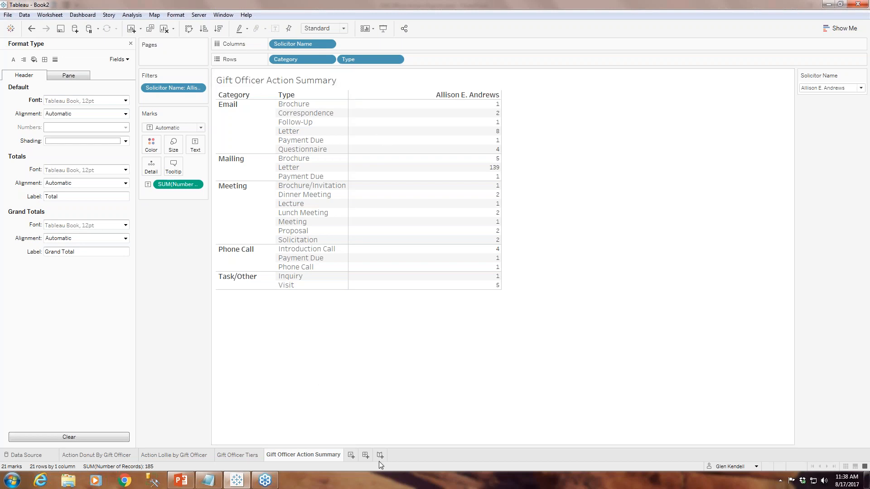
- Create a new dashboard and add the Gift Officer Tiers and Gift Officer Action Summary sheets to it
click(366, 455)
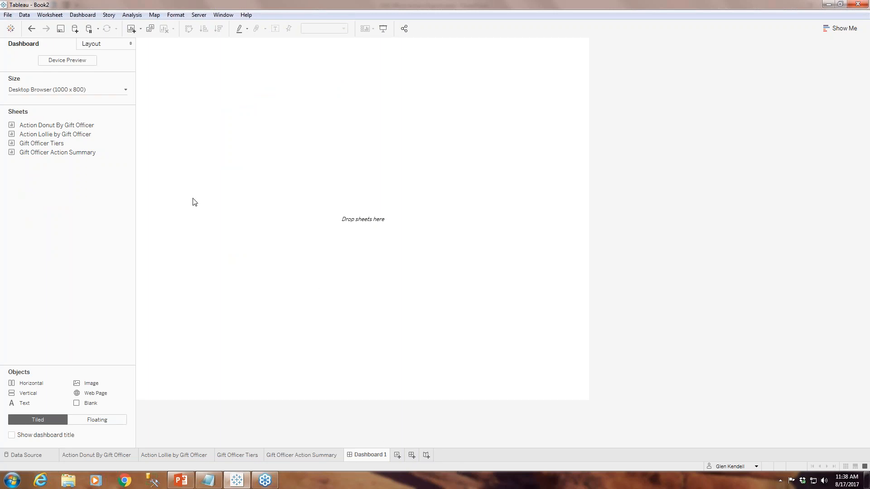
double_click(47, 144)
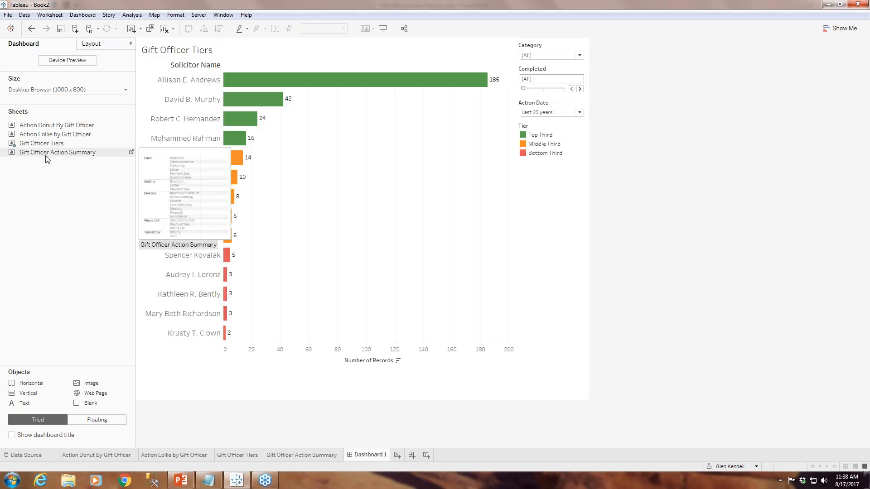
double_click(46, 155)
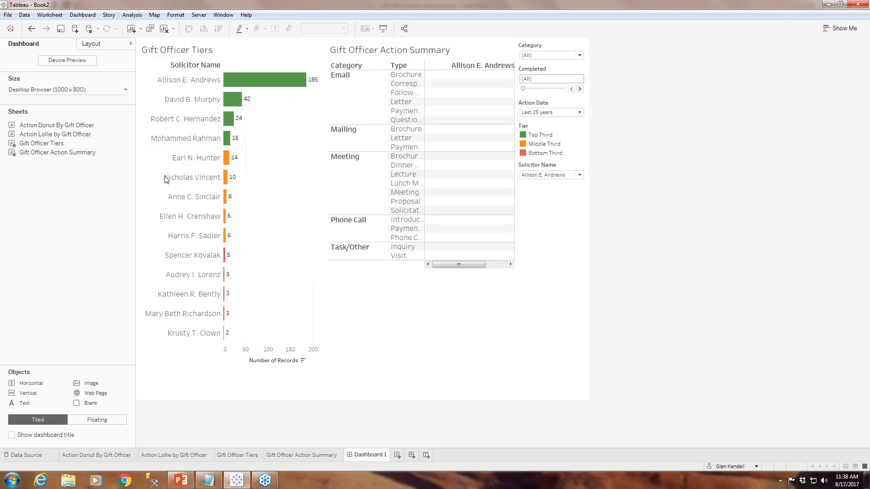
- Move the Gift Officer Action Summary table beneath the Gift Officer Tiers chart on the dashboard
click(432, 46)
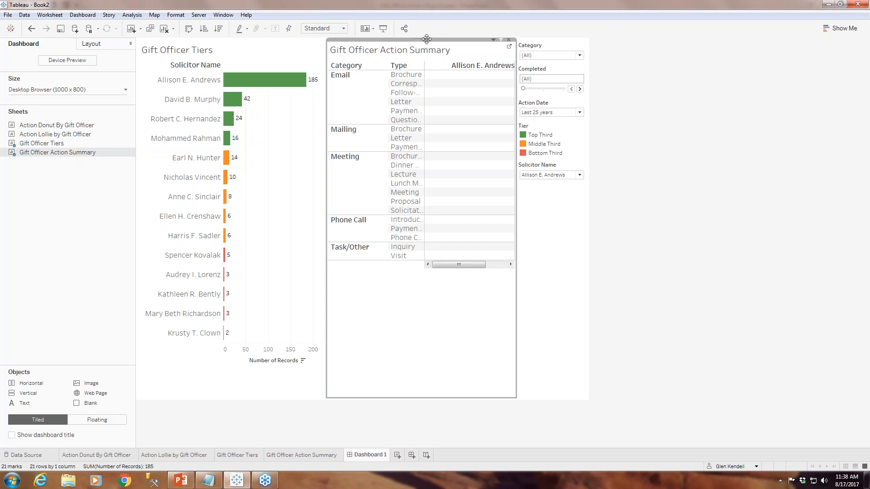
drag(422, 40, 375, 255)
drag(320, 336, 276, 380)
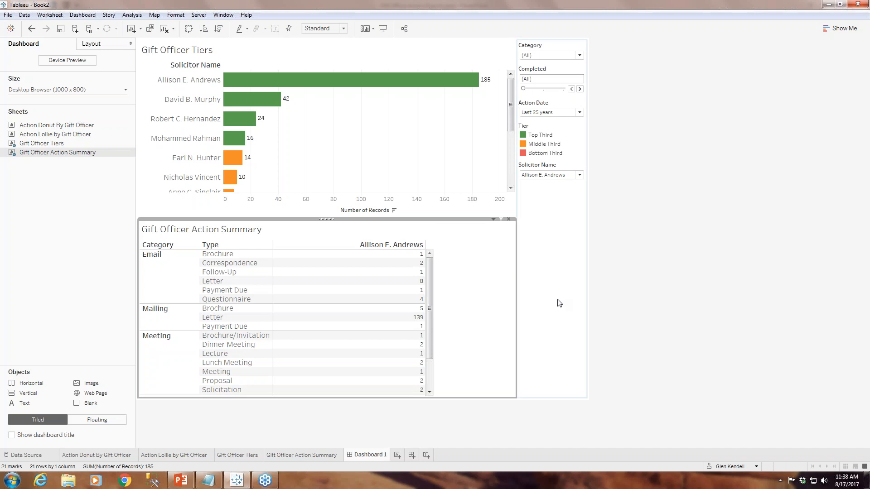
- Use the Gift Officer Tiers chart as a filter for the dashboard
mouse_move(468, 82)
click(485, 51)
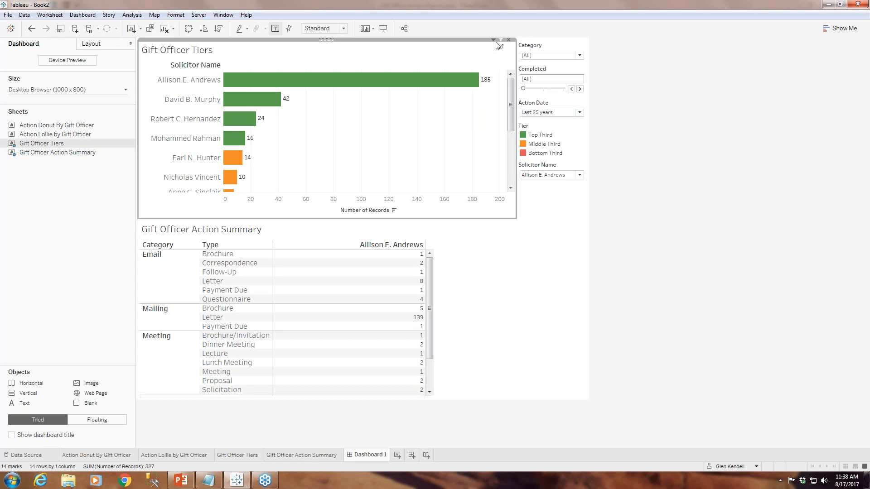
click(496, 39)
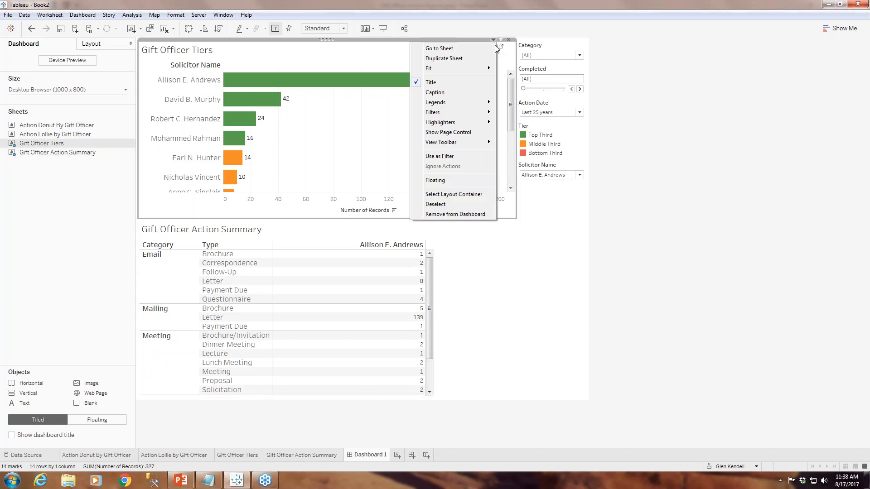
click(435, 156)
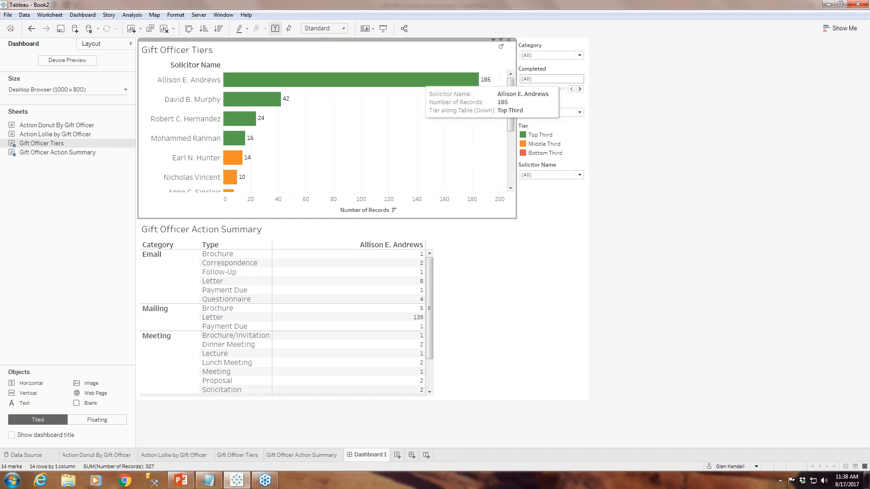
- Check the dashboard filtering by selecting the bars of the top five solicitors in turn, ending with the first bar
click(424, 81)
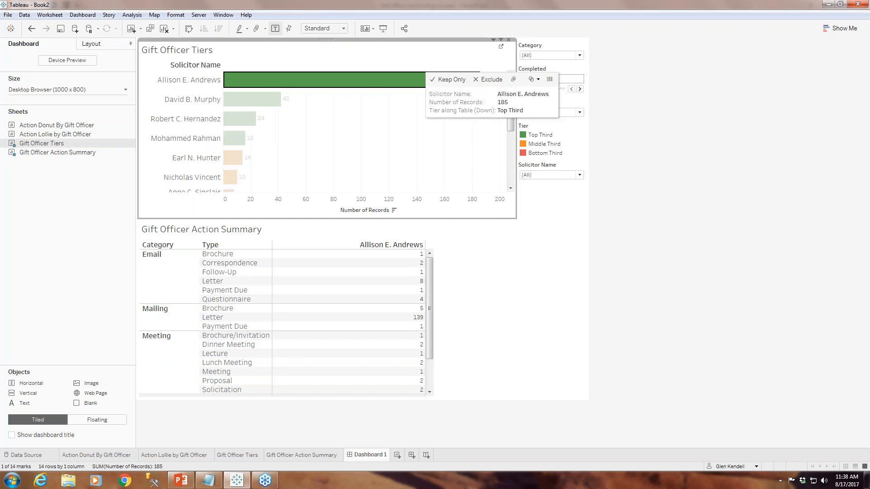
click(260, 105)
mouse_move(244, 124)
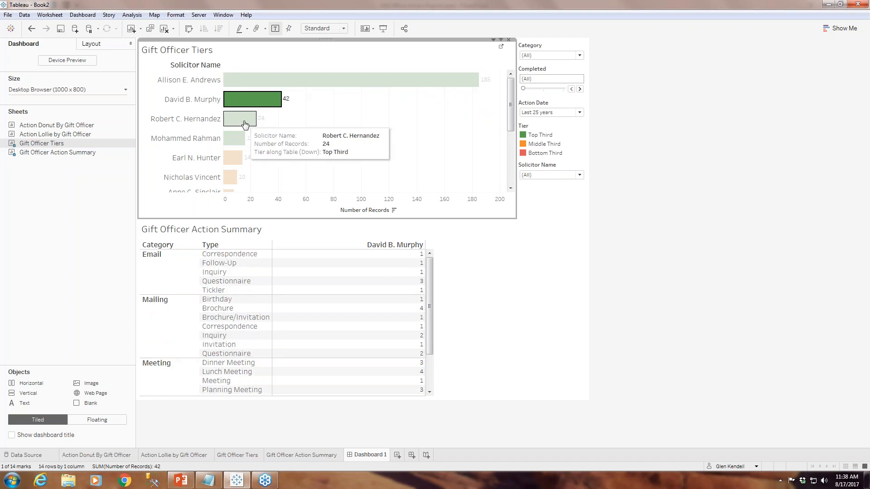
click(245, 123)
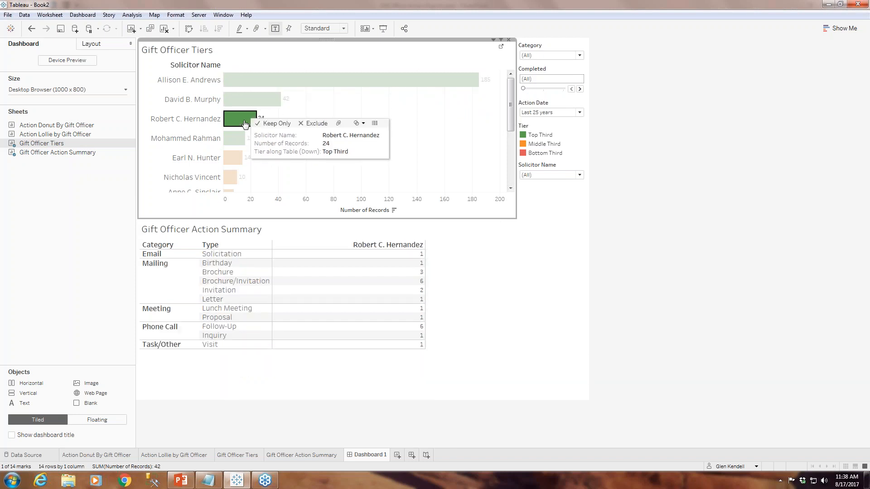
click(233, 140)
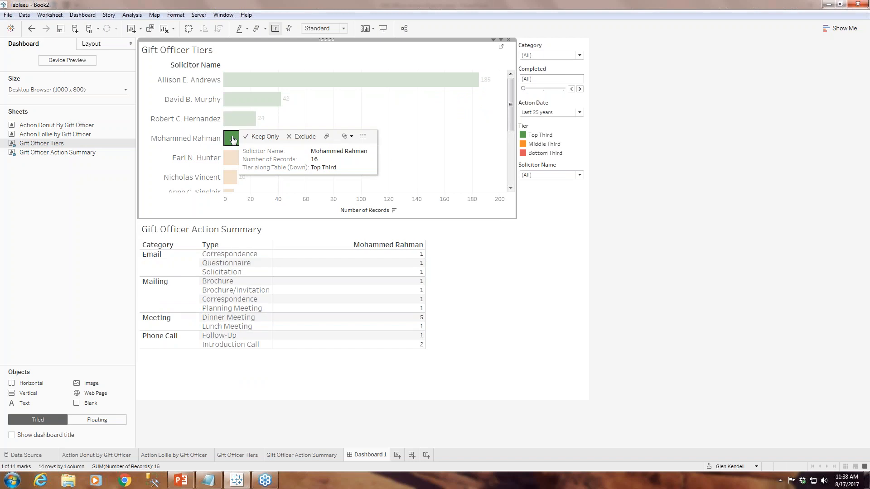
click(232, 158)
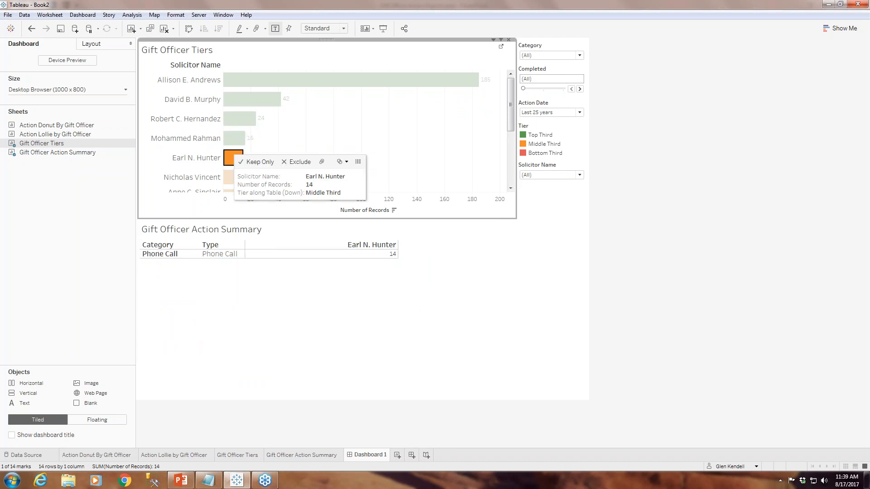
click(233, 138)
click(239, 119)
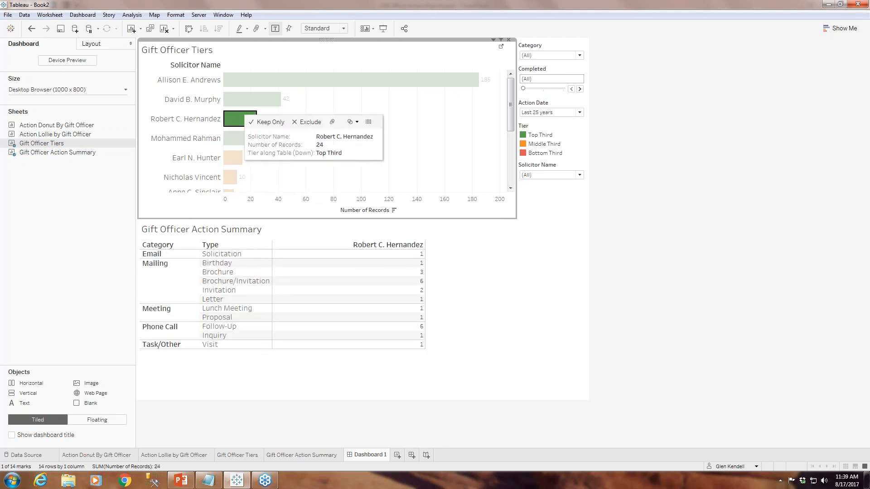
click(246, 97)
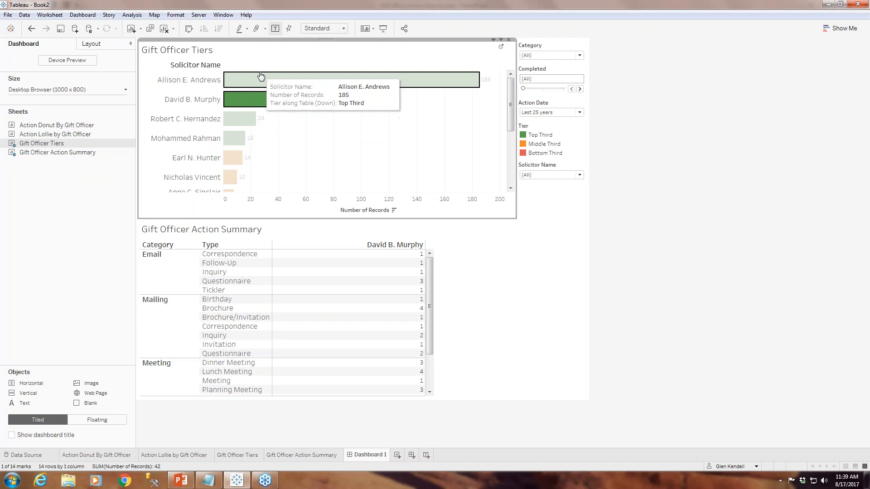
click(259, 81)
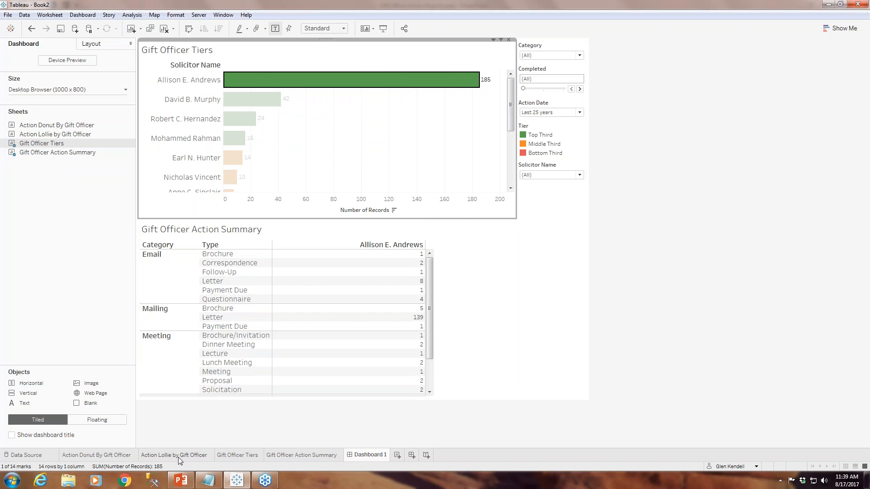
- Apply the Action Date filter of the Gift Officer Tiers sheet to the Gift Officer Action Summary worksheet as well
click(237, 455)
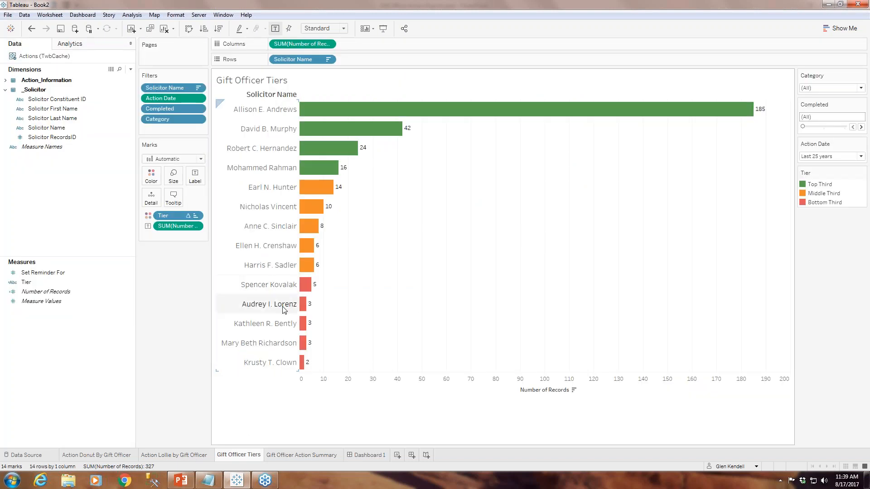
click(199, 98)
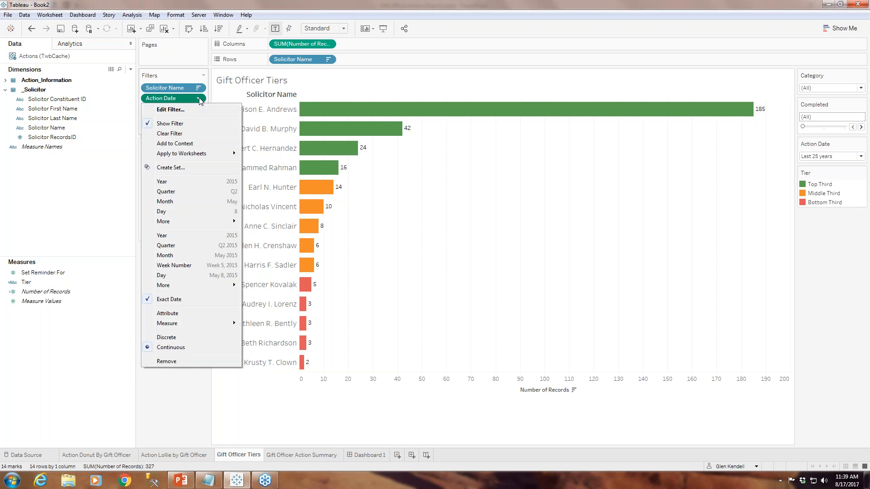
mouse_move(197, 156)
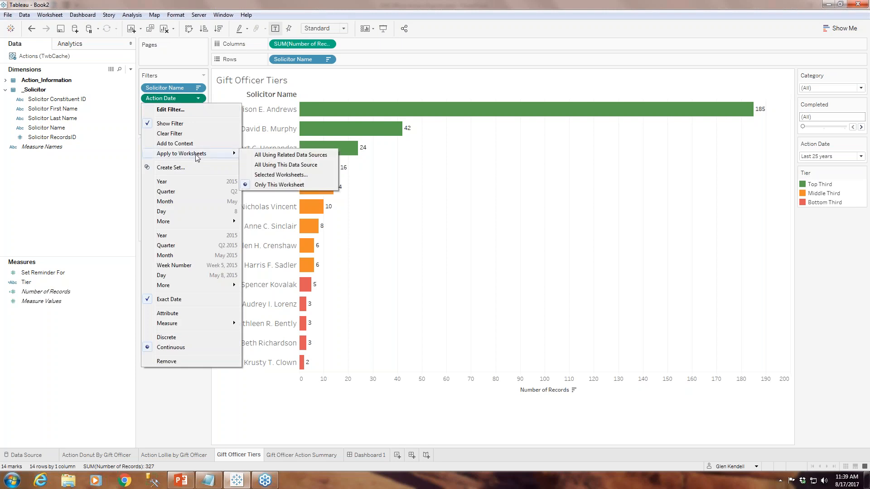
click(184, 99)
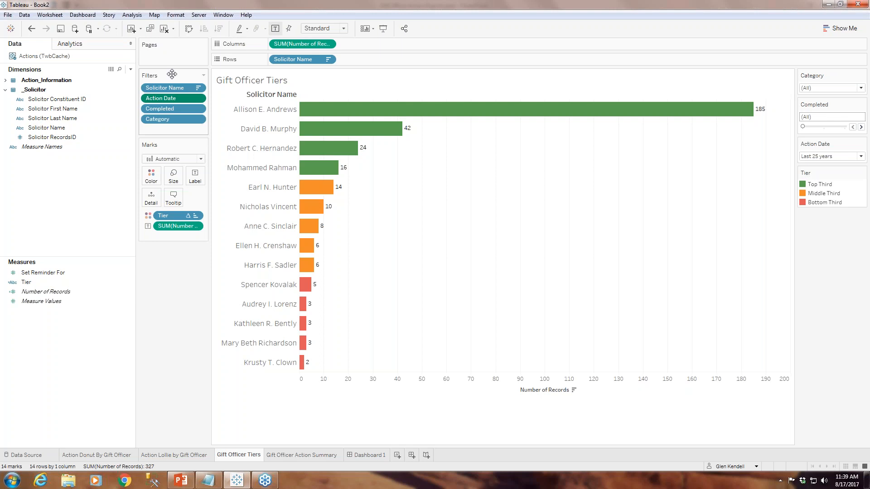
click(200, 100)
mouse_move(192, 156)
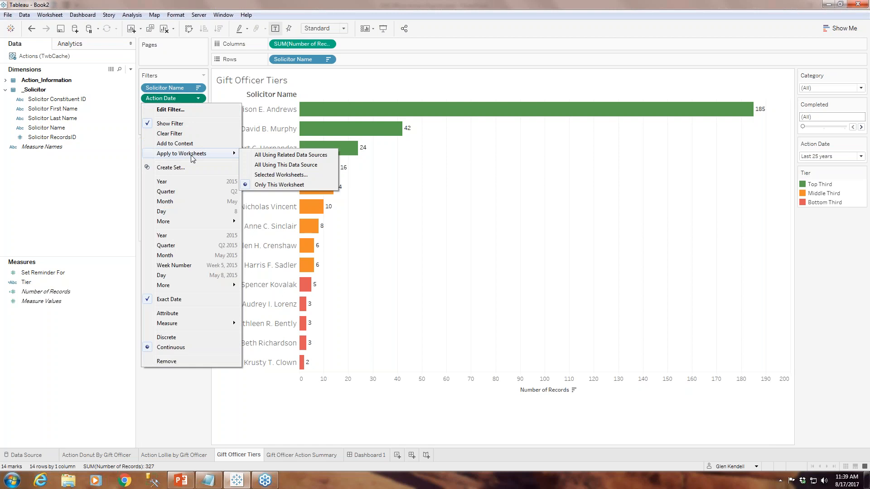
click(271, 174)
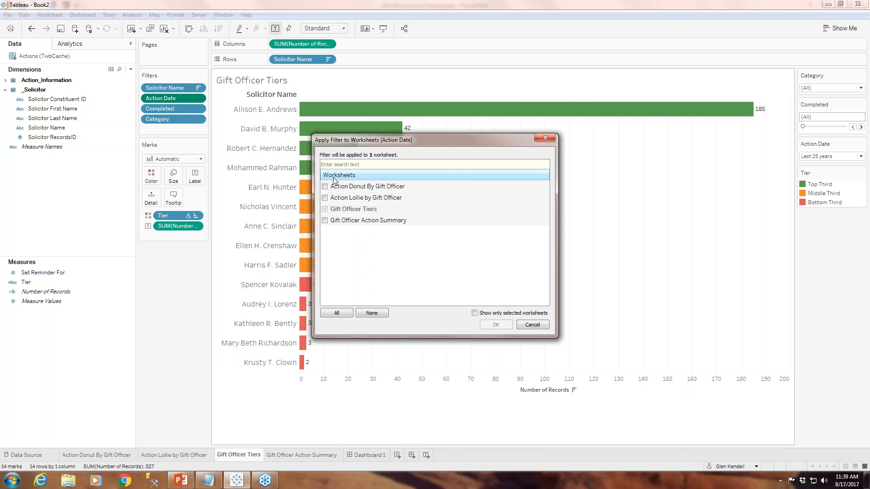
click(325, 221)
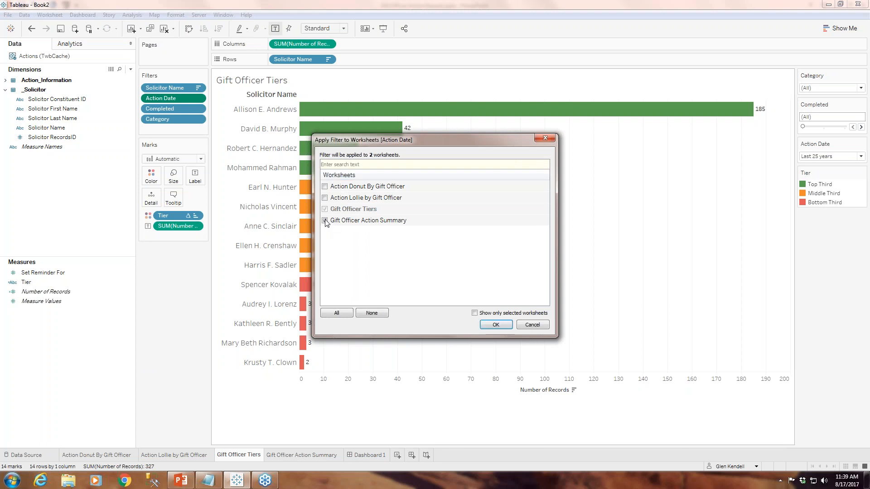
click(495, 324)
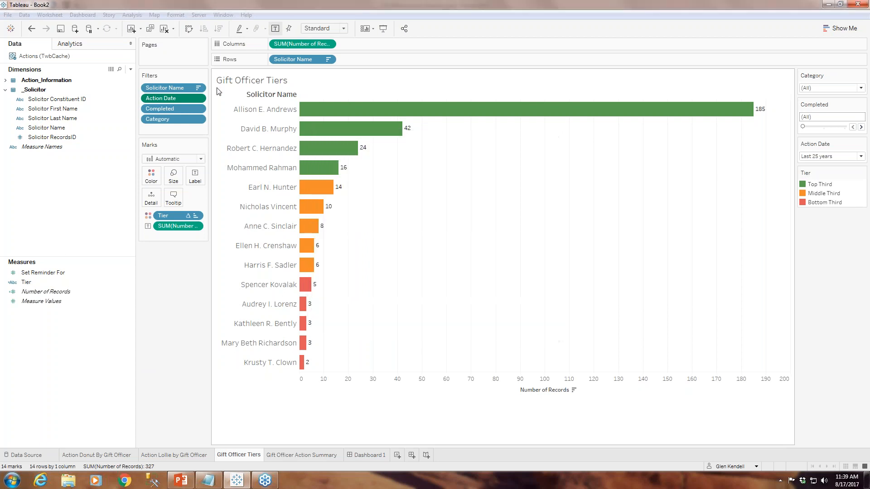
- Apply the Completed filter to the Gift Officer Action Summary worksheet as well
click(198, 109)
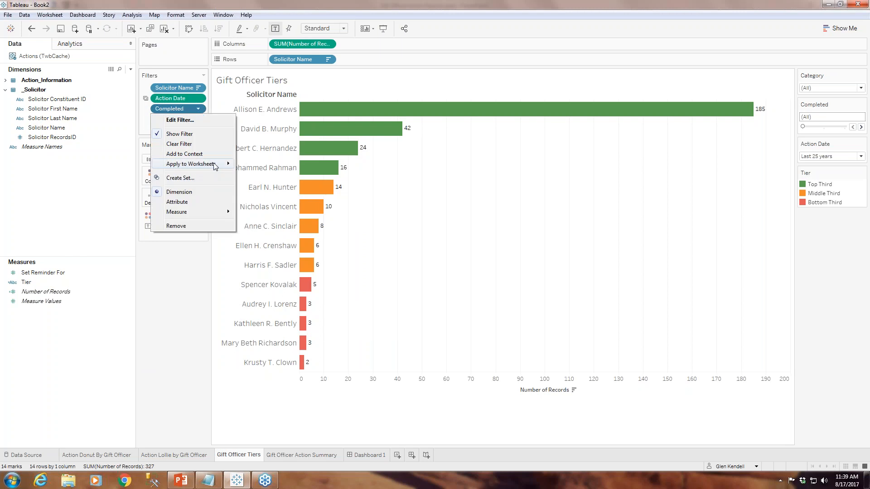
mouse_move(215, 164)
click(267, 186)
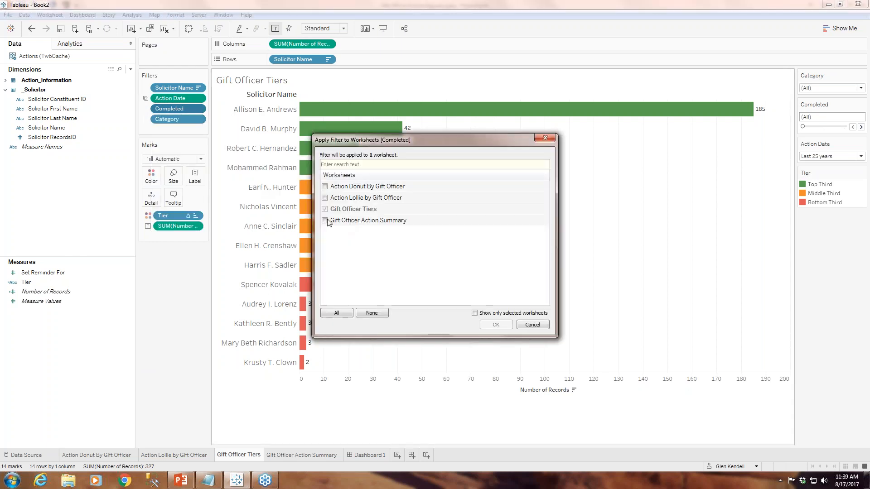
click(498, 326)
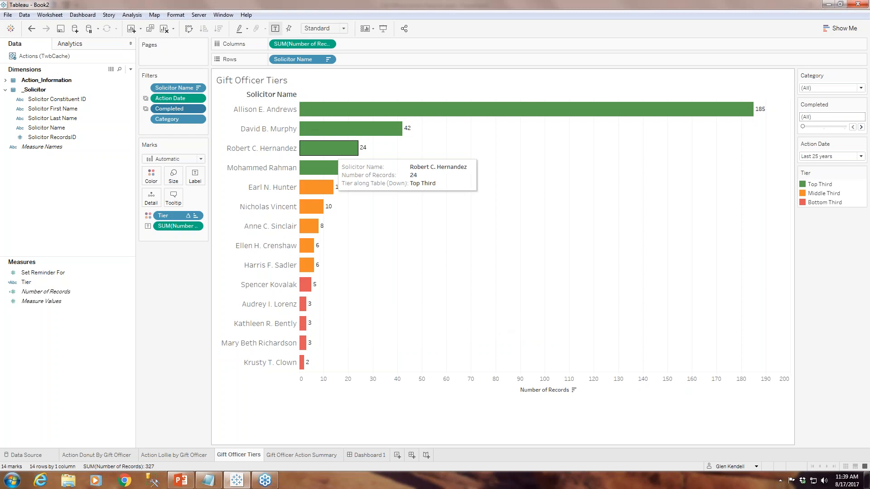
- Apply the Category filter to the Gift Officer Action Summary worksheet as well
click(198, 119)
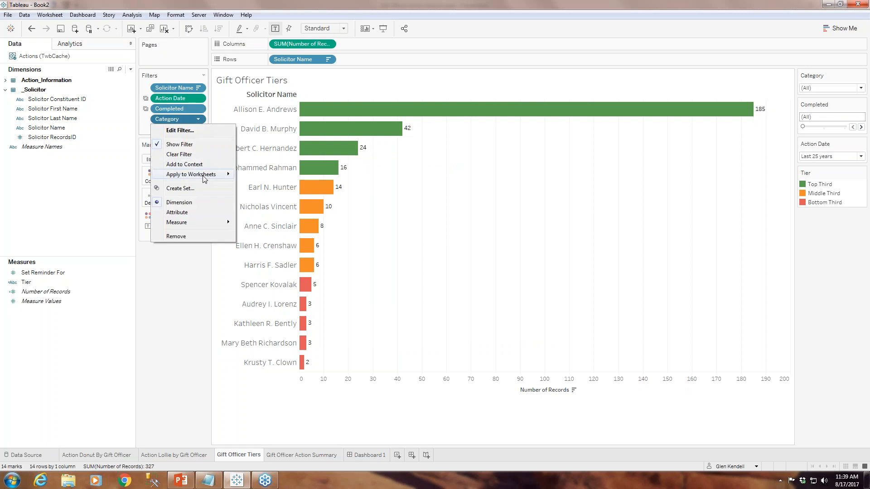
mouse_move(222, 175)
click(268, 195)
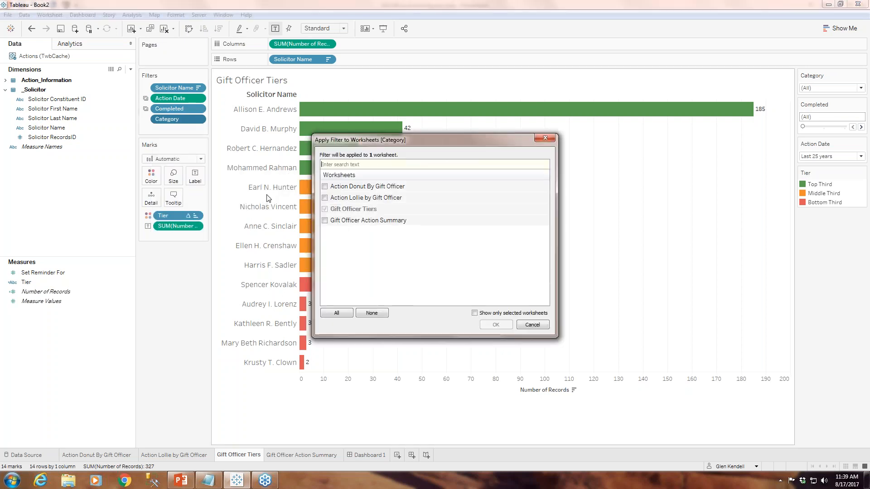
click(326, 222)
click(496, 324)
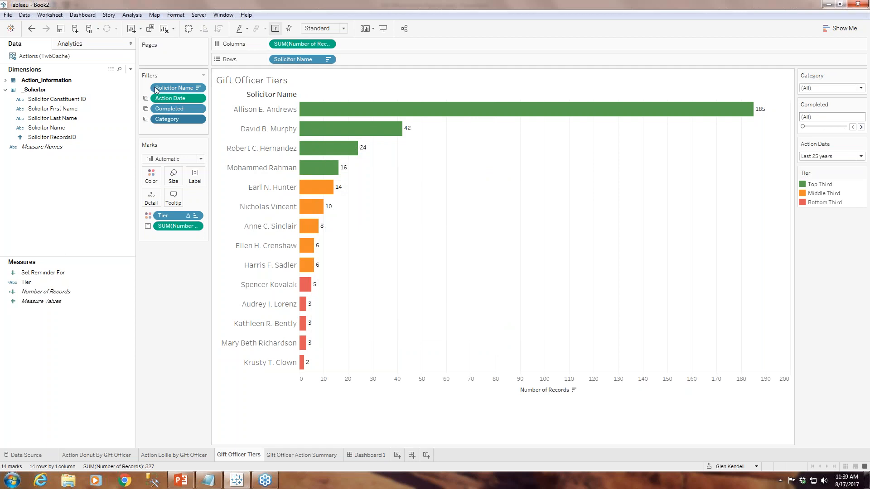
- Apply the Solicitor Name filter to the Gift Officer Action Summary worksheet as well
click(197, 89)
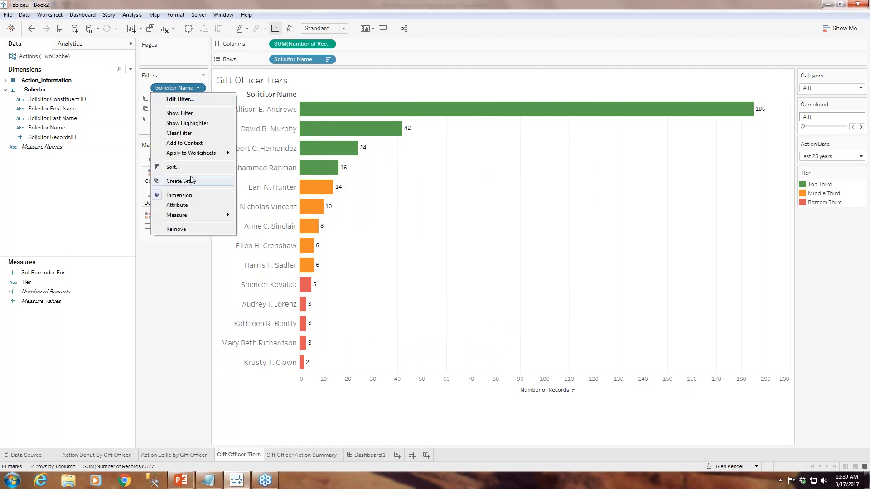
mouse_move(207, 155)
click(265, 177)
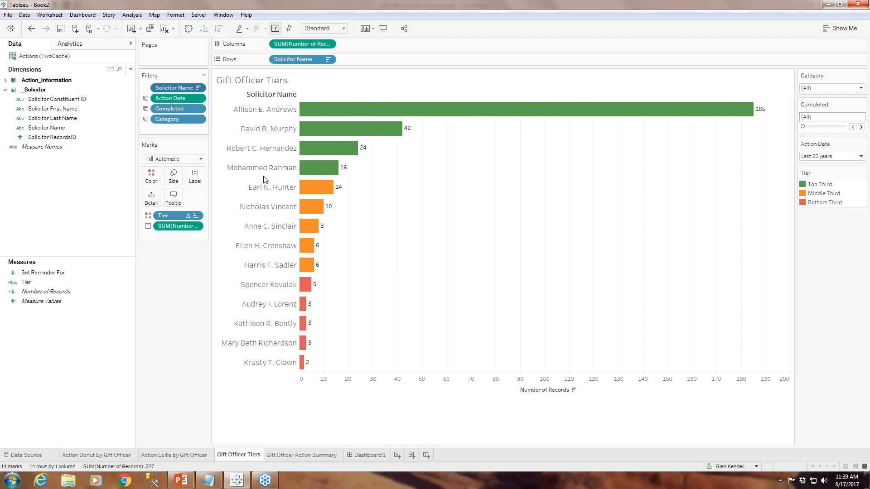
click(323, 221)
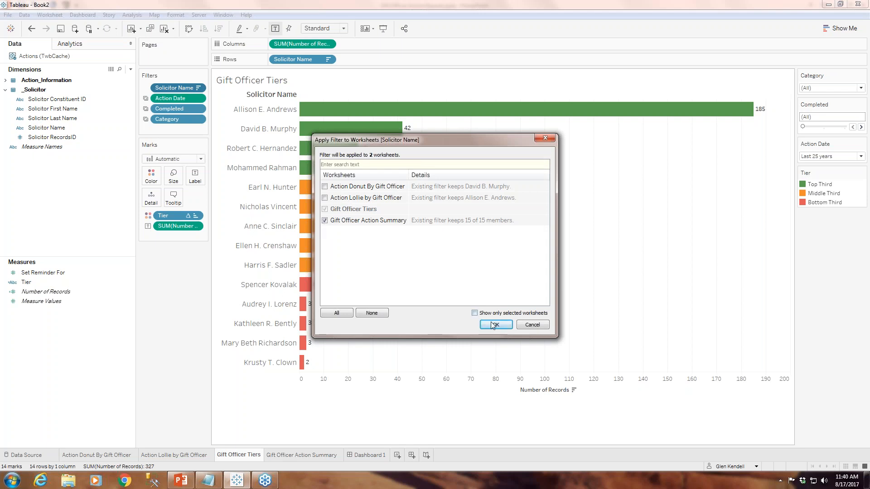
click(495, 325)
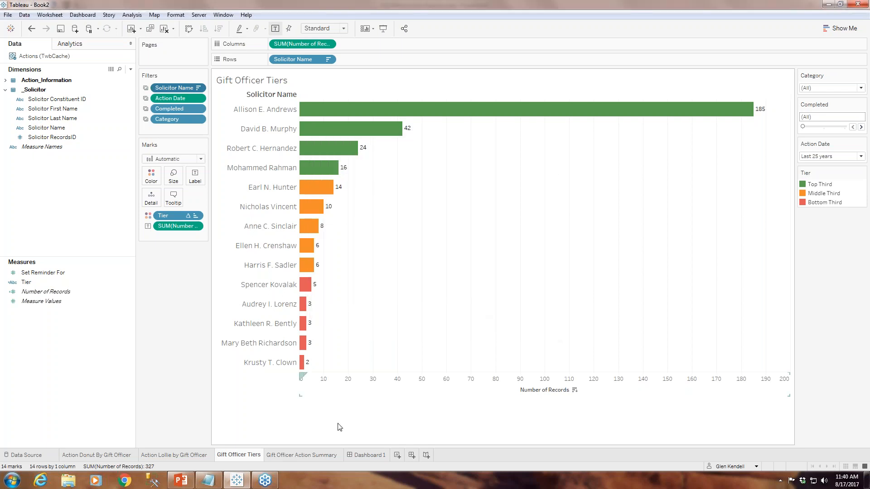
- Limit the Category filter on Dashboard 1 to Meeting only
click(308, 455)
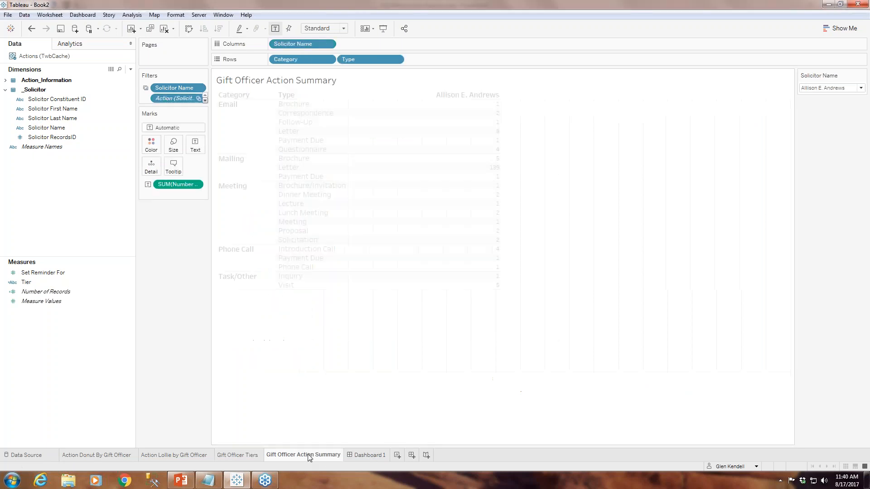
click(361, 455)
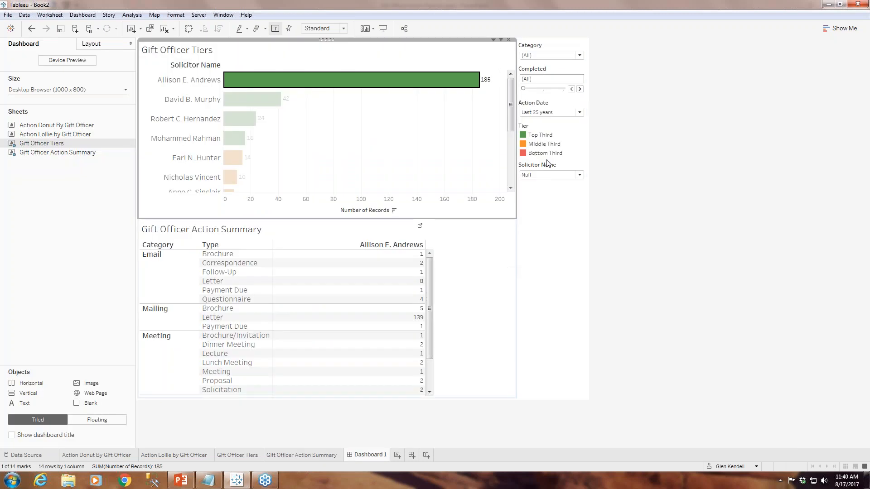
click(579, 55)
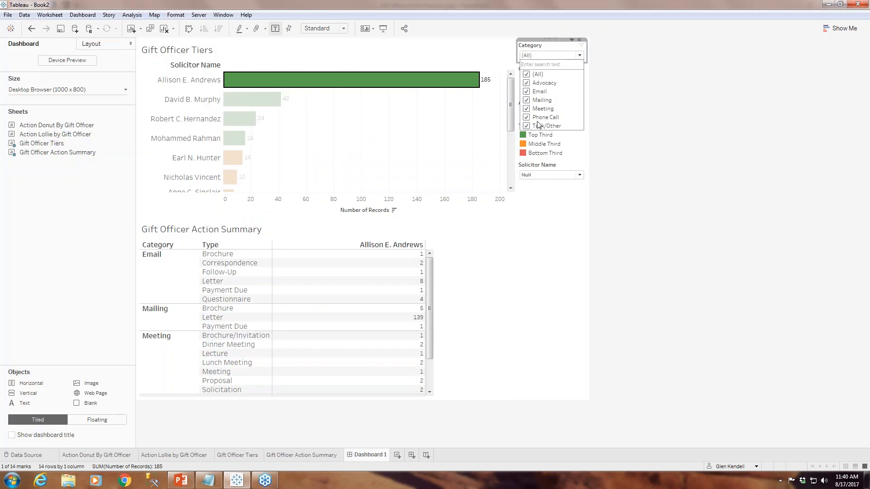
click(526, 118)
click(526, 100)
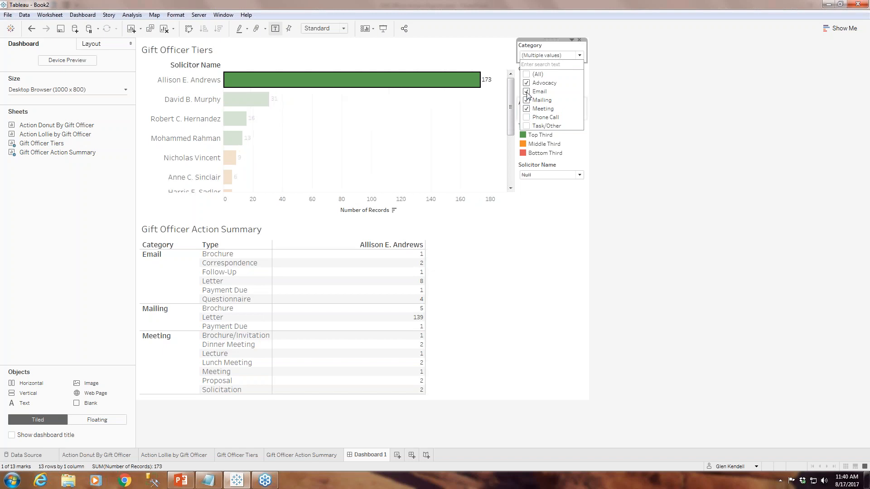
click(526, 83)
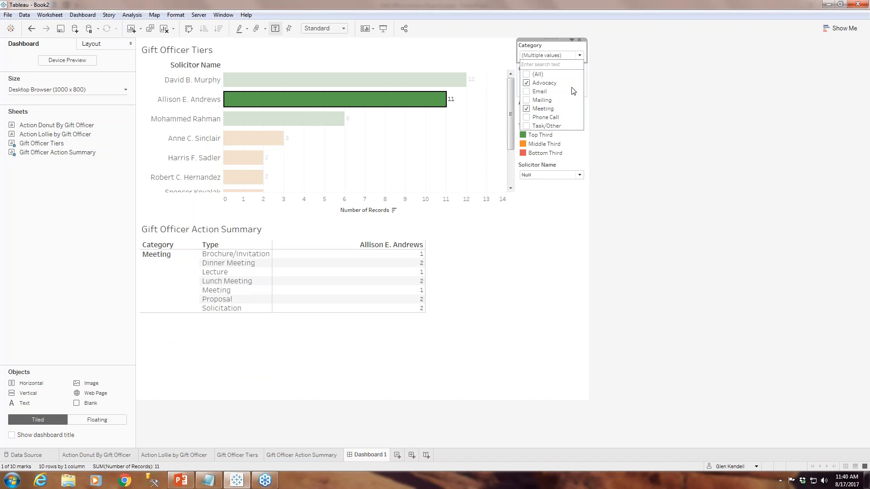
click(591, 107)
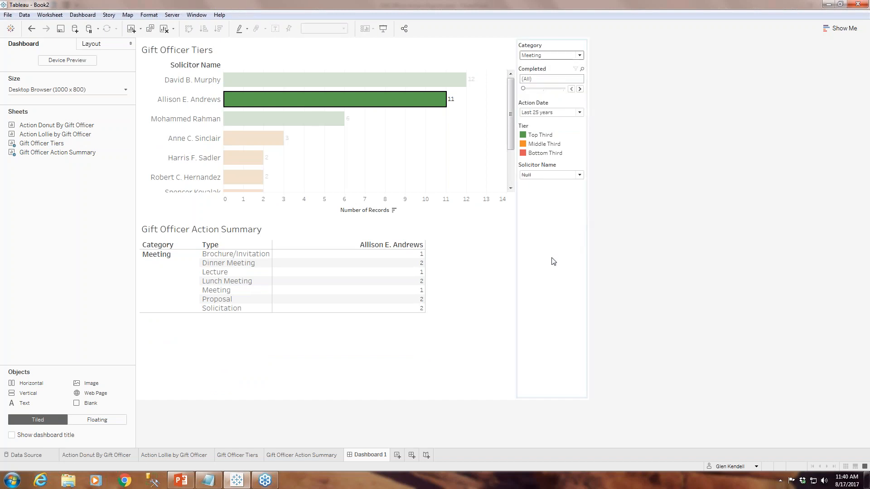
click(553, 261)
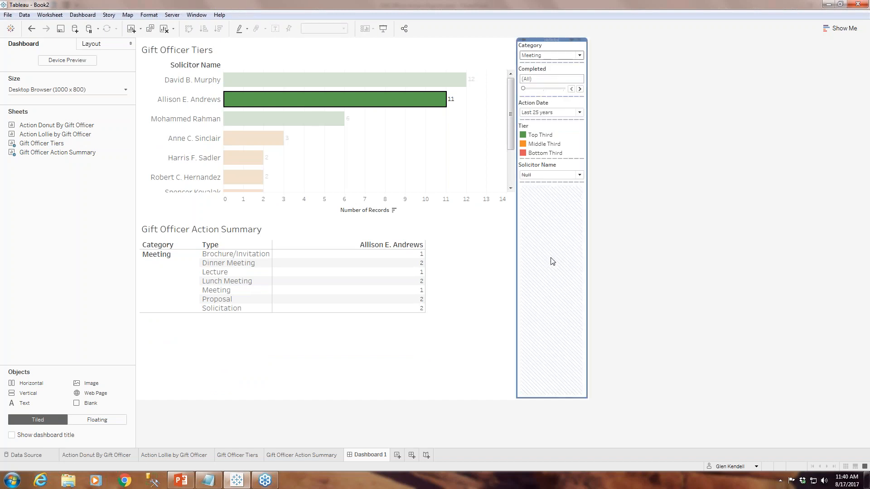
- Step the dashboard's Completed filter through No and set it to Yes
click(579, 90)
click(579, 90)
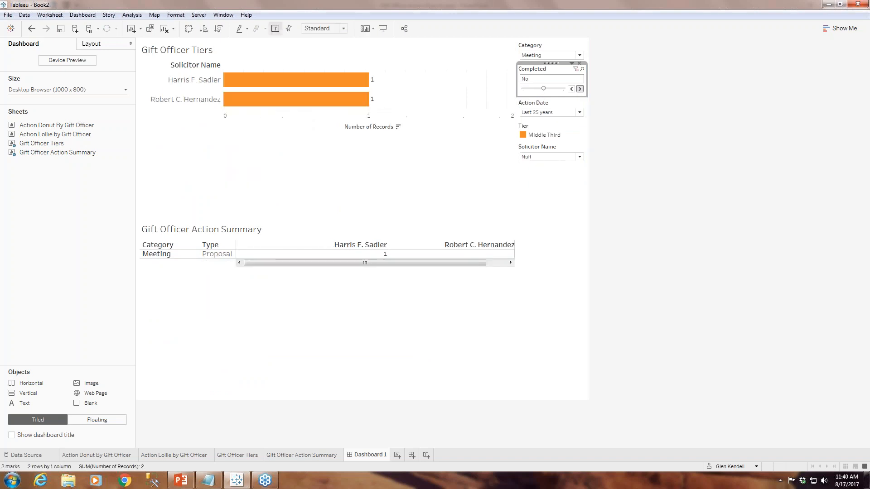
click(579, 89)
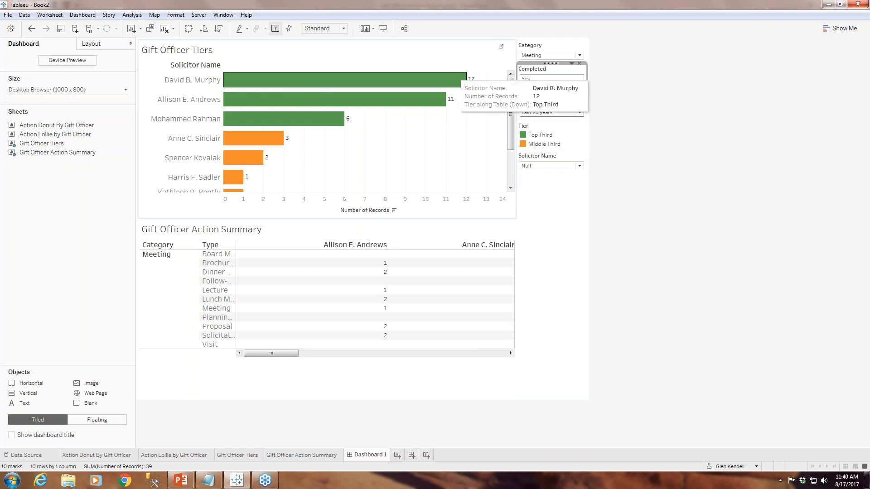
- Check the action summary for completed meetings by selecting the top five solicitor bars in turn, ending with the first bar
click(452, 80)
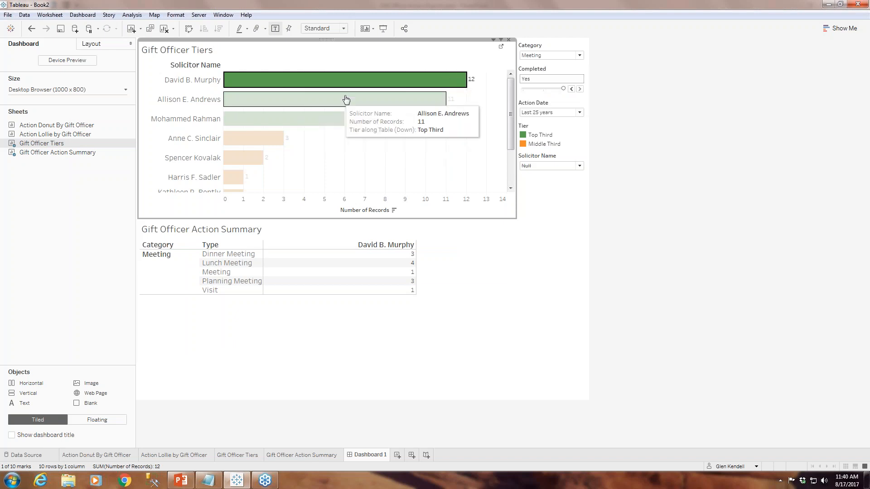
click(373, 101)
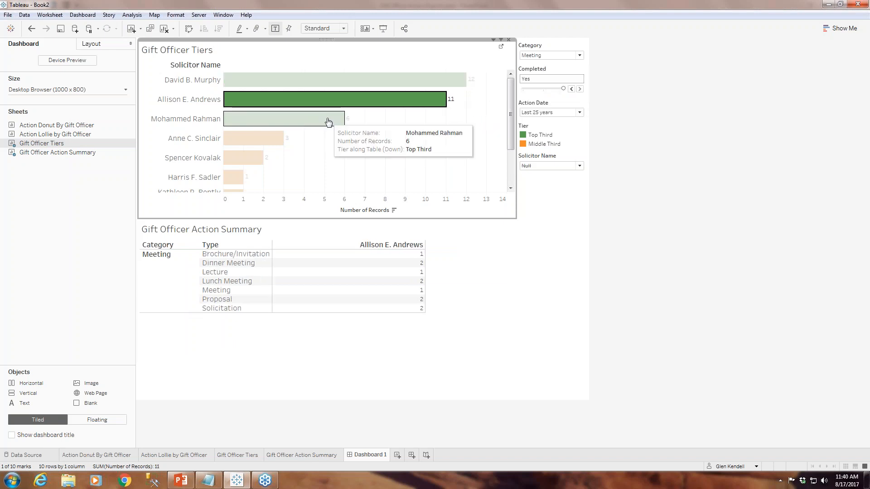
click(328, 121)
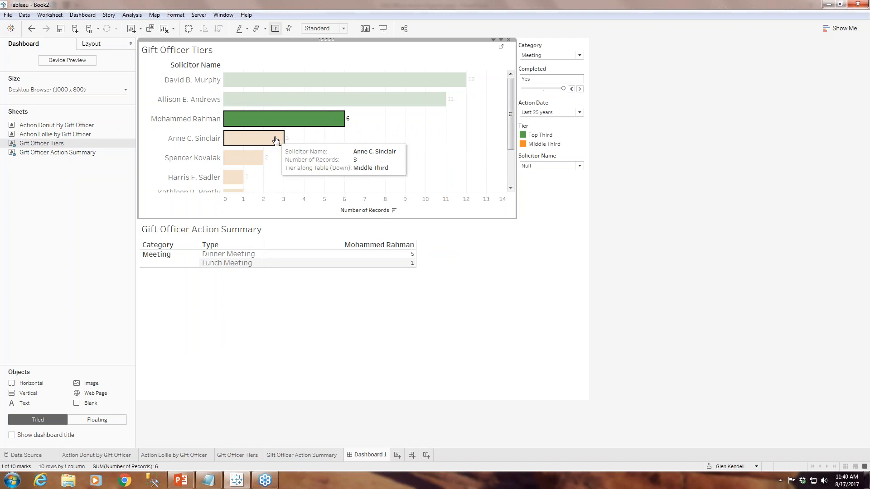
click(276, 140)
click(252, 159)
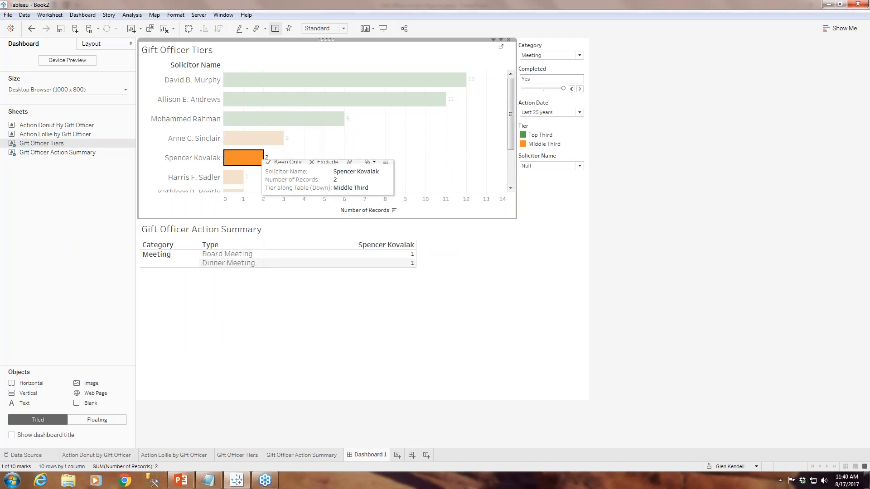
click(391, 83)
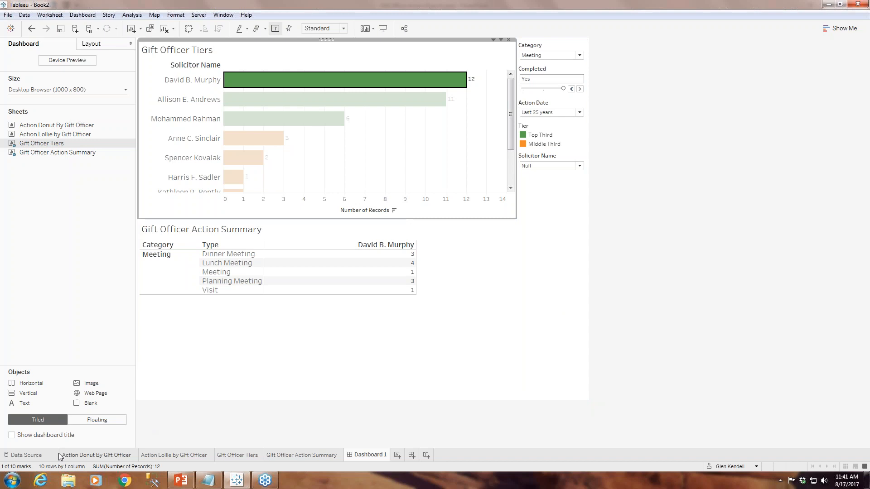
- View the Actions (TwbCache) data source and the Tier and Rank formulas in Notepad
click(37, 459)
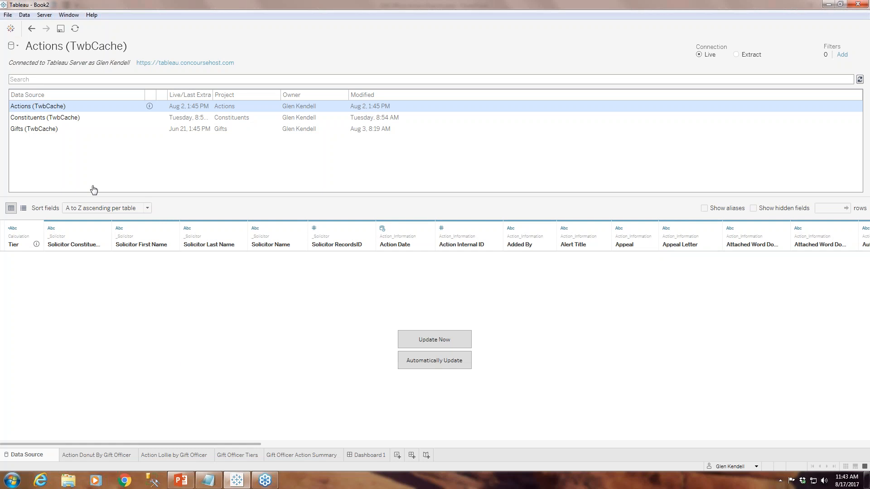
click(207, 480)
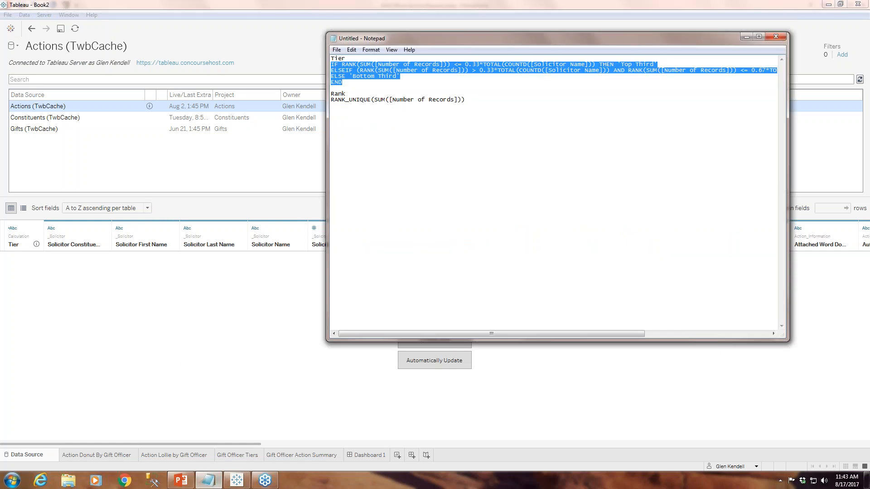
click(746, 37)
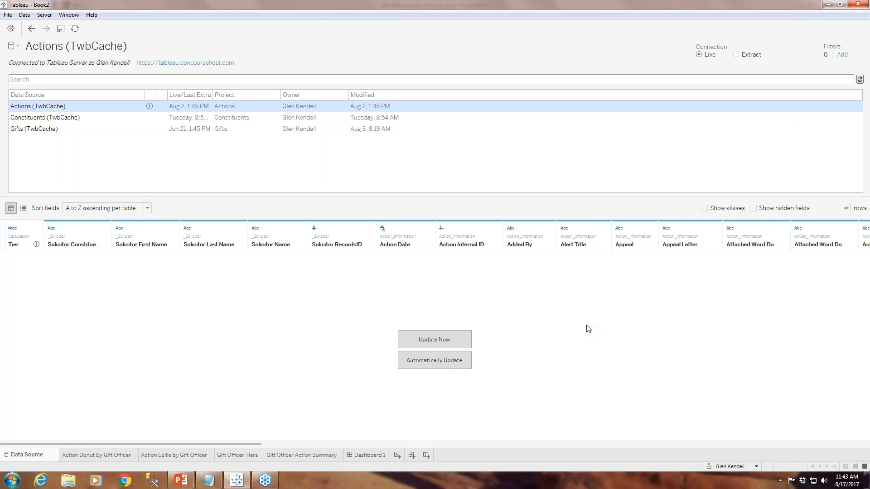
- Return to the Gift Officer Action Summary worksheet
right_click(587, 324)
click(265, 485)
click(292, 455)
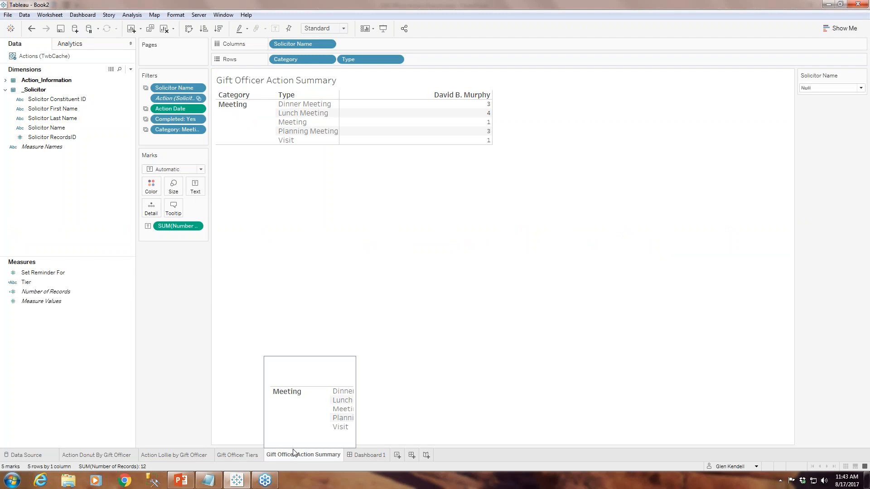
click(865, 145)
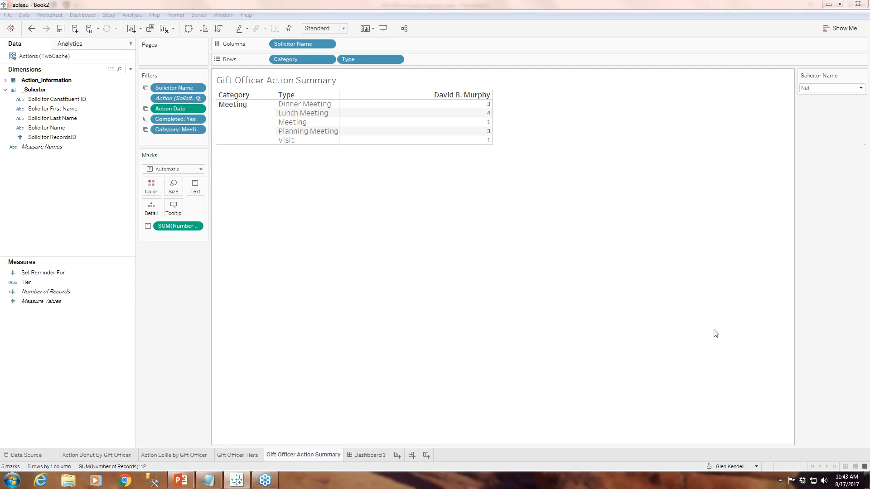